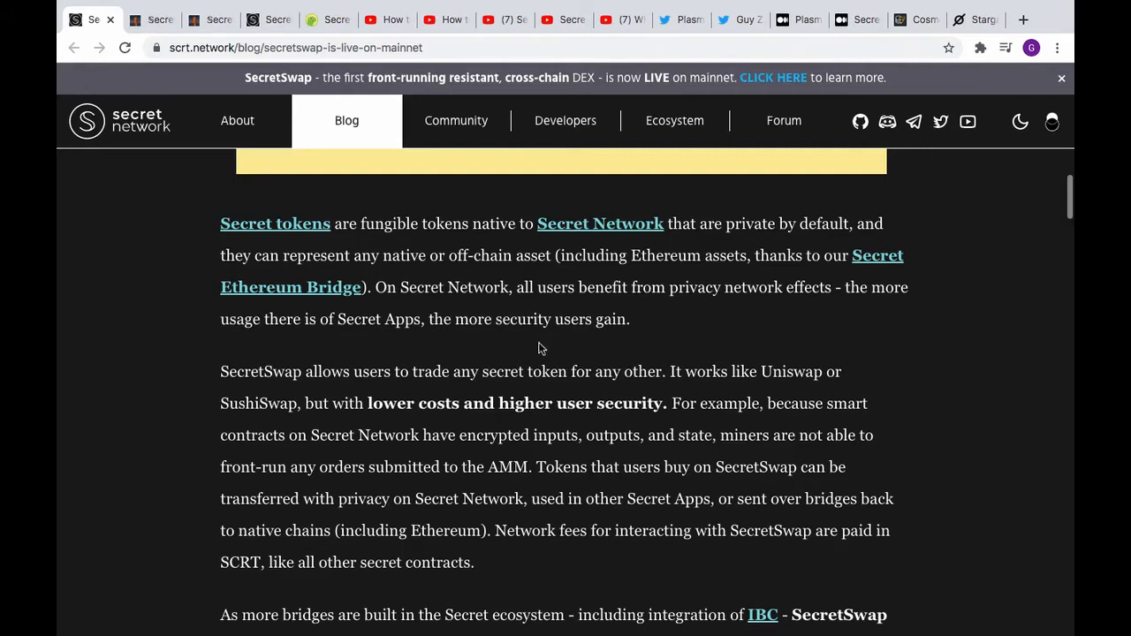
- Read the SecretSwap article's introduction on trading secret tokens, network fees and the planned cross-chain liquidity hub
scroll(638, 349, "down", 4)
scroll(638, 349, "down", 1)
scroll(638, 344, "down", 1)
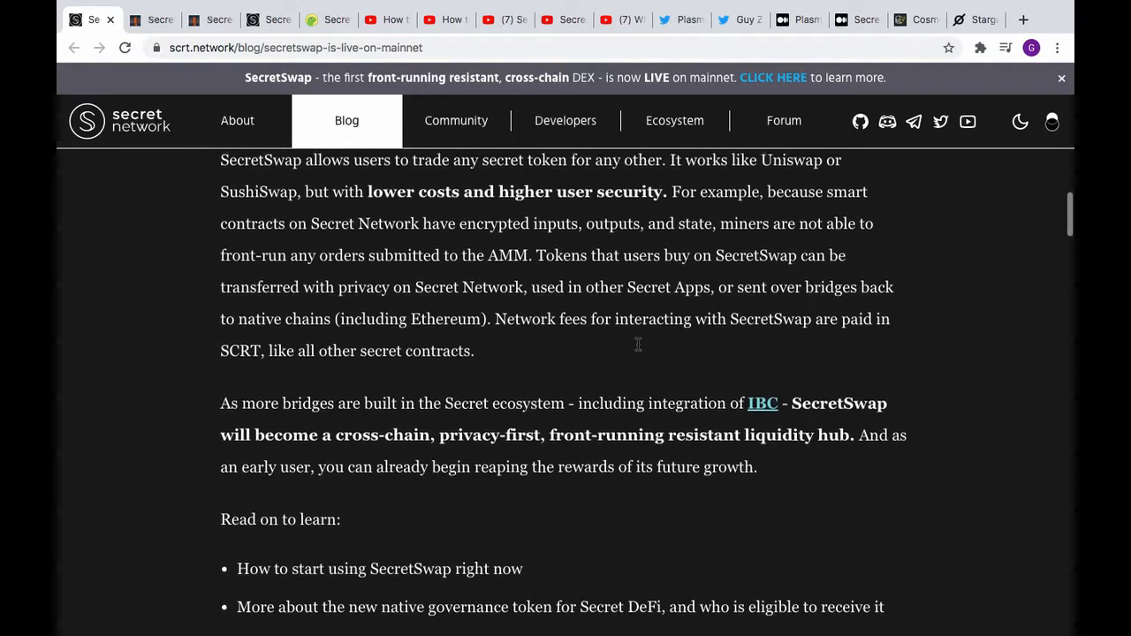
scroll(638, 345, "up", 1)
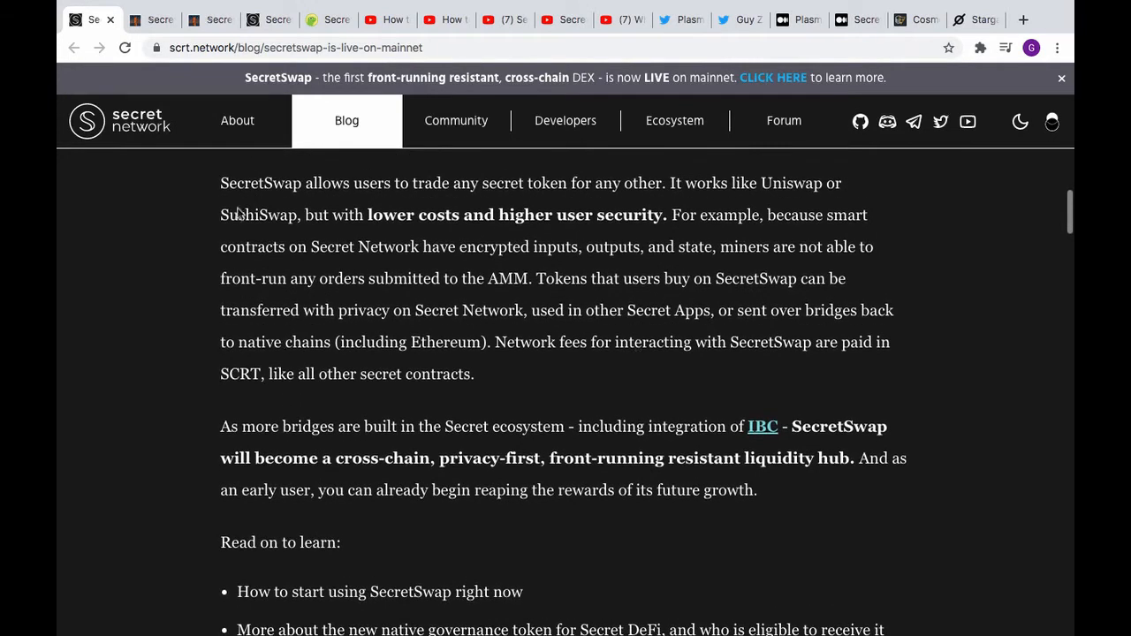
scroll(585, 271, "down", 1)
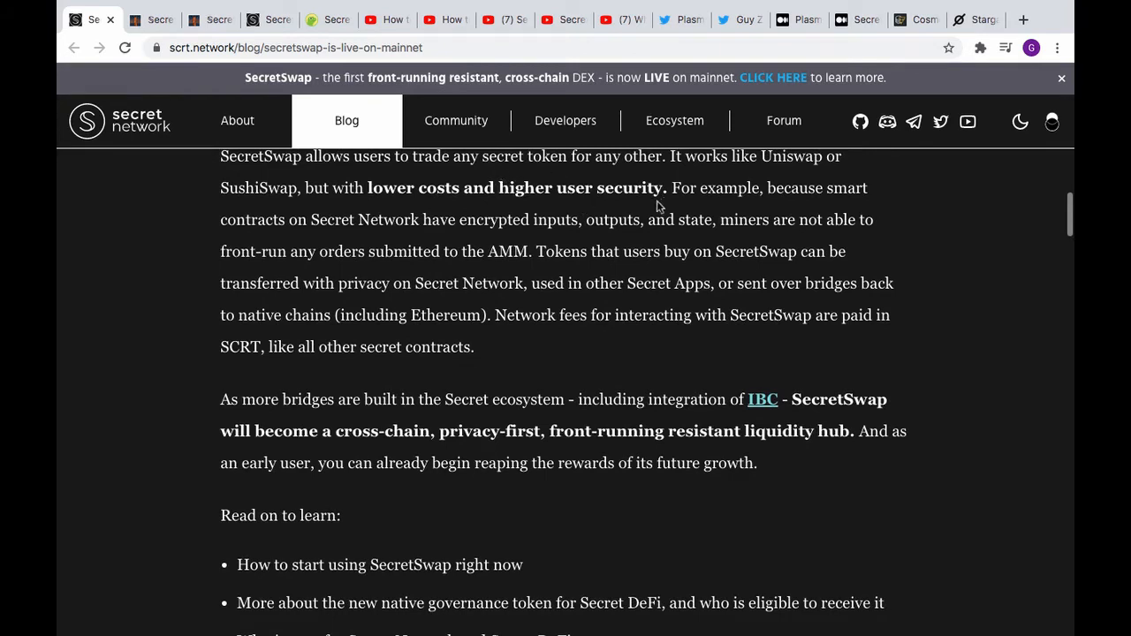
scroll(504, 296, "down", 3)
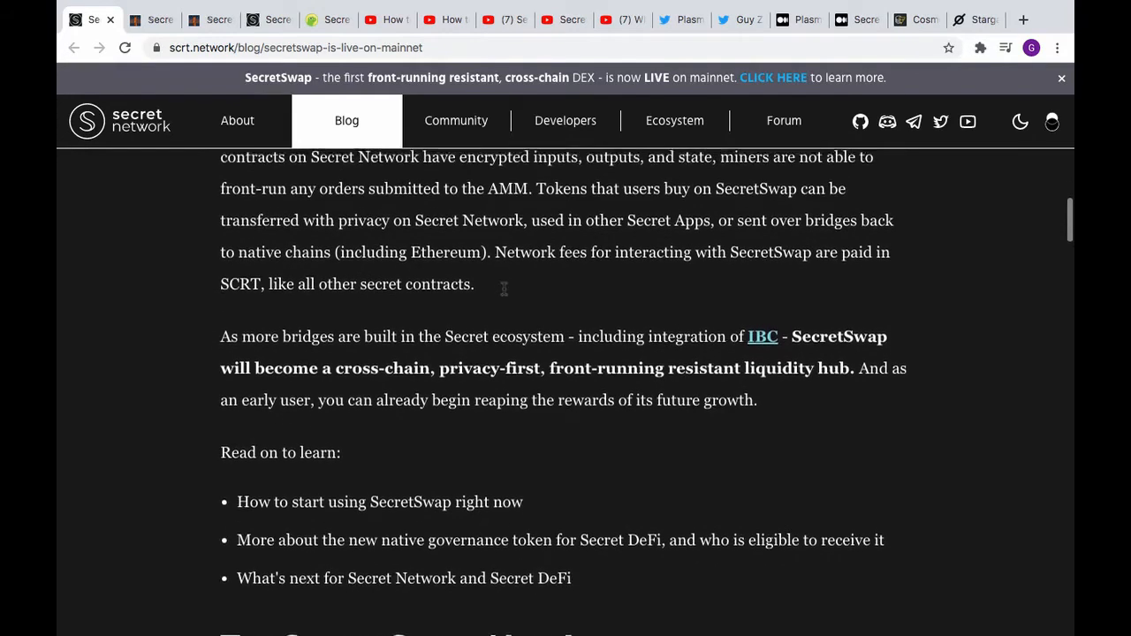
scroll(504, 289, "down", 3)
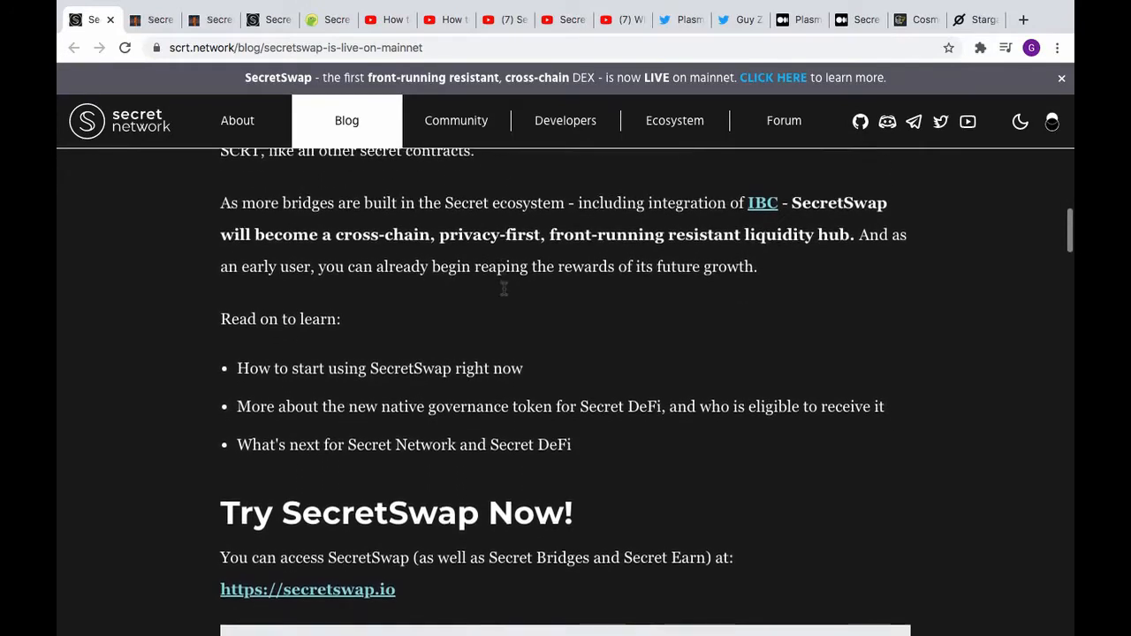
scroll(504, 289, "up", 1)
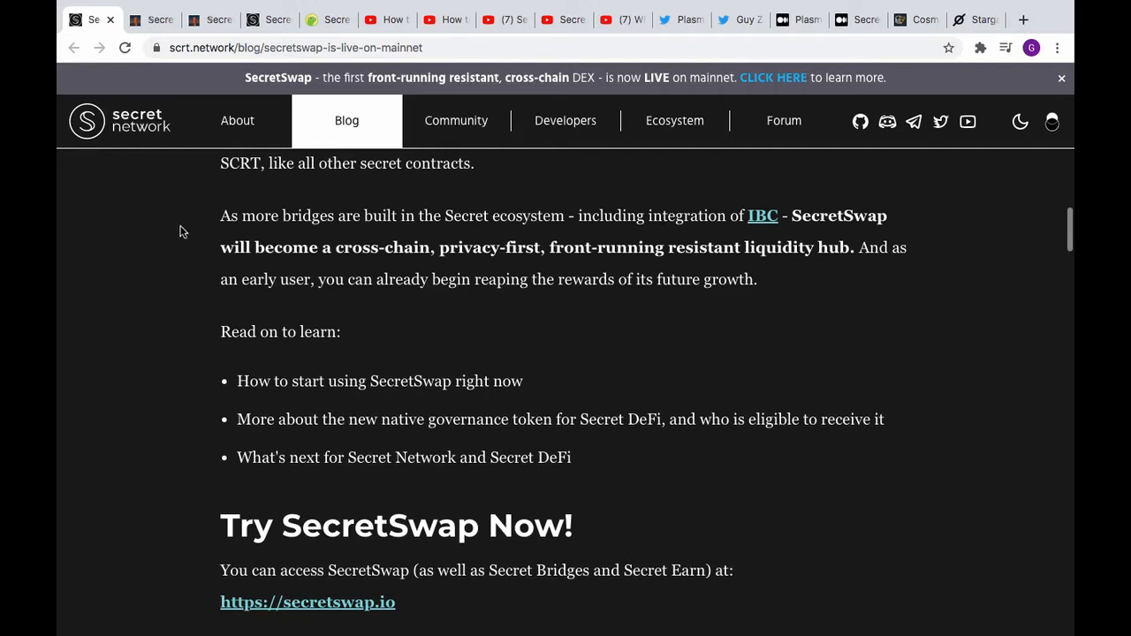
- Go back to the secret tokens paragraph and review the explanation of front-running resistance, bridges and IBC integration
scroll(409, 233, "up", 10)
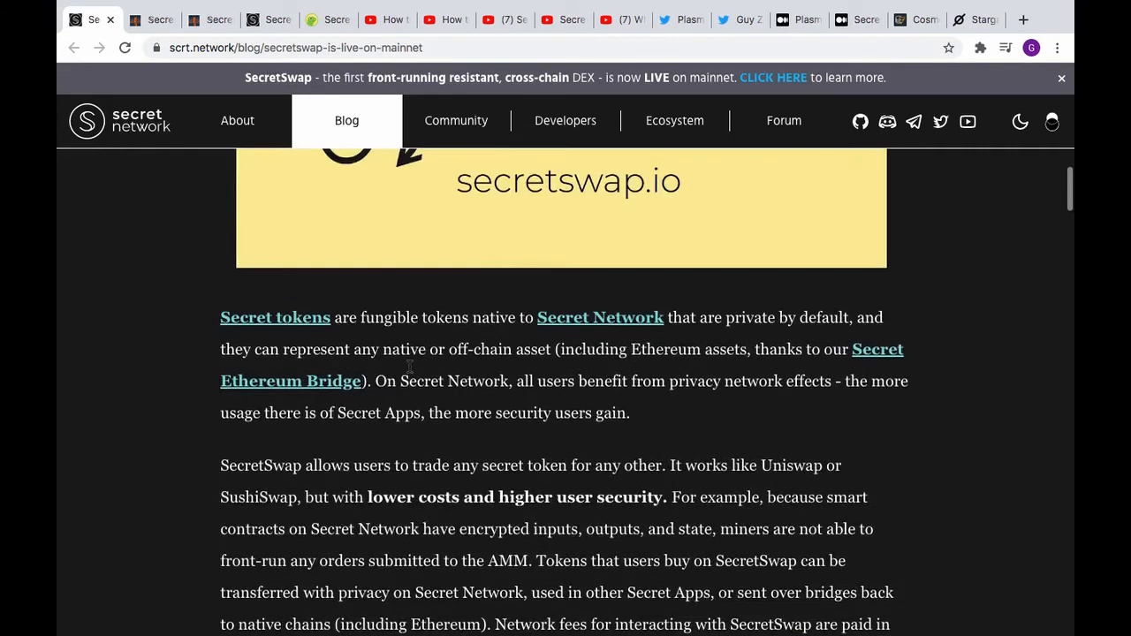
scroll(482, 466, "down", 5)
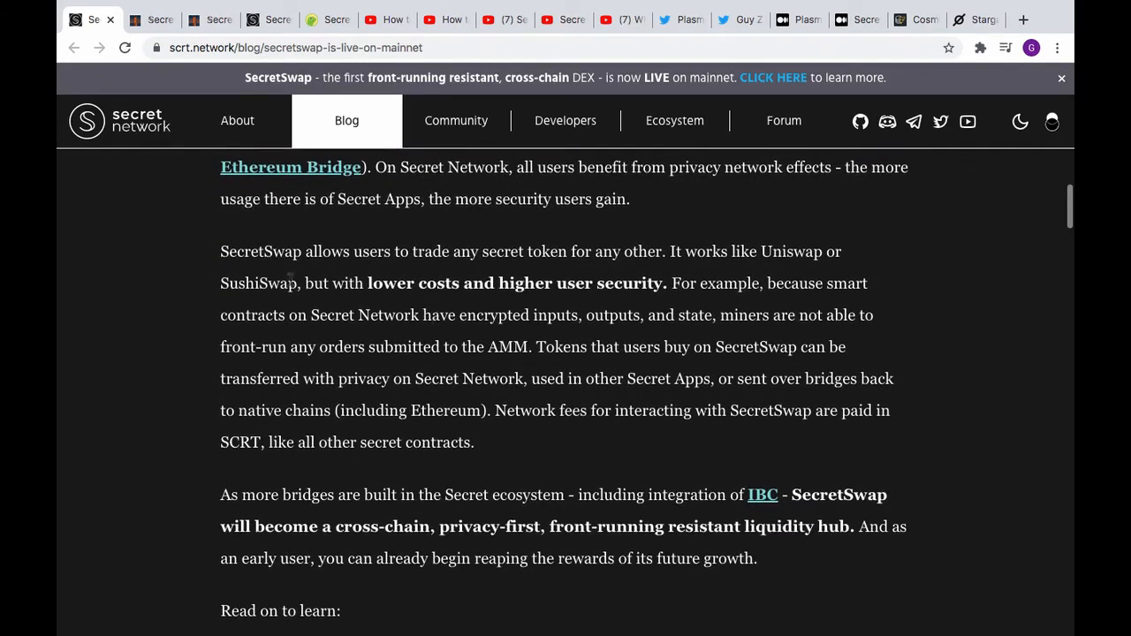
scroll(210, 346, "down", 2)
scroll(209, 346, "down", 2)
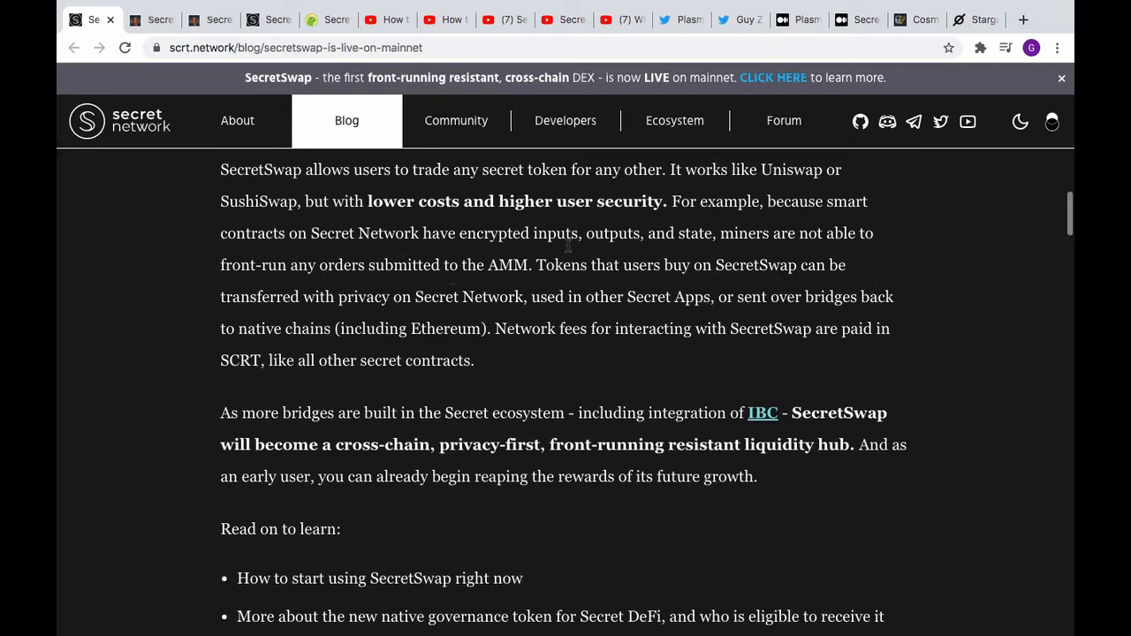
scroll(300, 294, "down", 2)
scroll(300, 294, "down", 3)
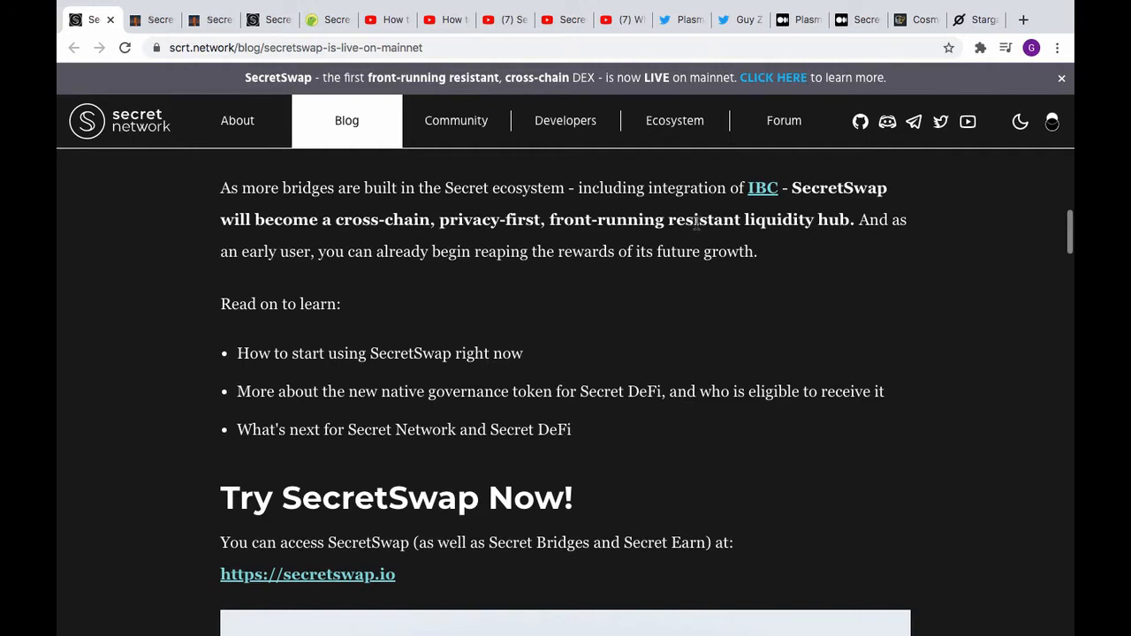
scroll(353, 331, "up", 1)
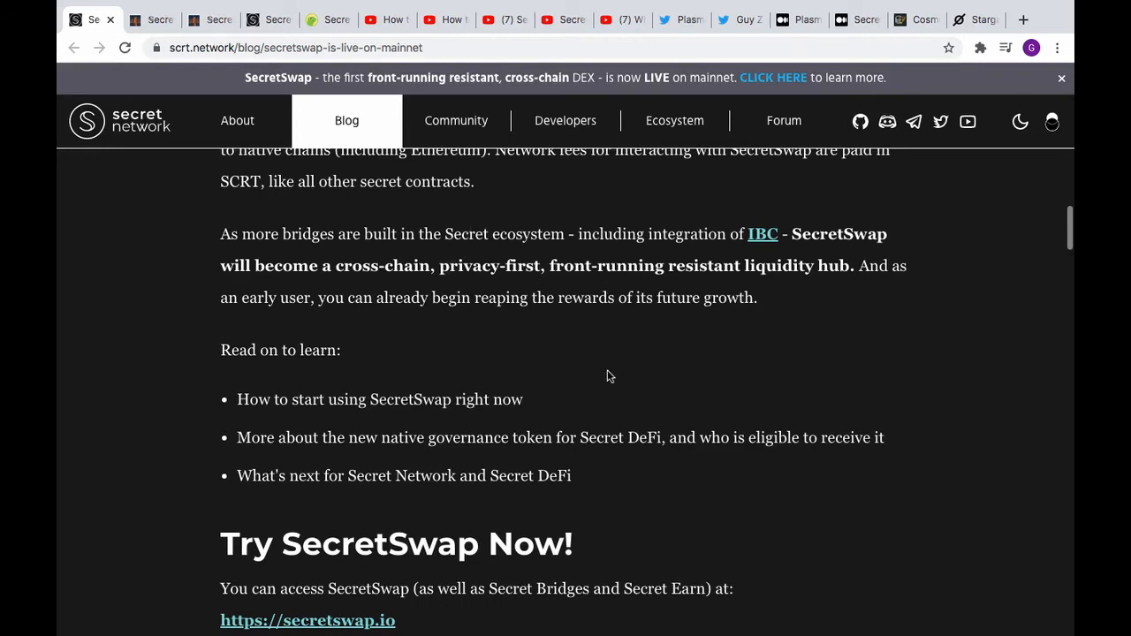
scroll(608, 377, "down", 1)
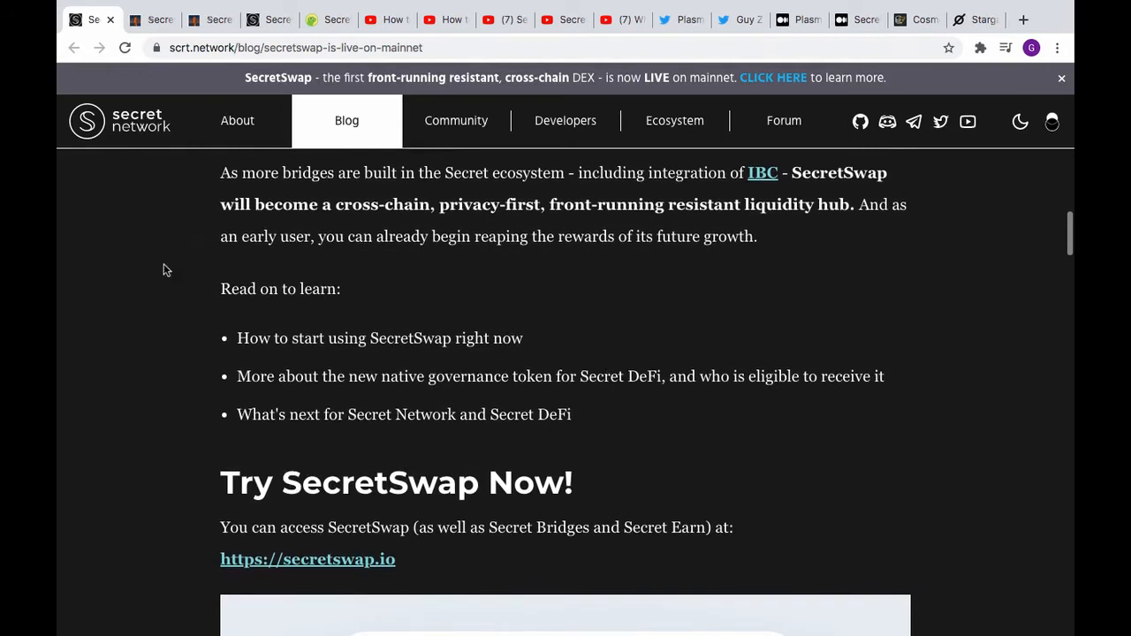
- Examine the "Try SecretSwap Now!" section and its example image of the swap interface
scroll(163, 265, "down", 2)
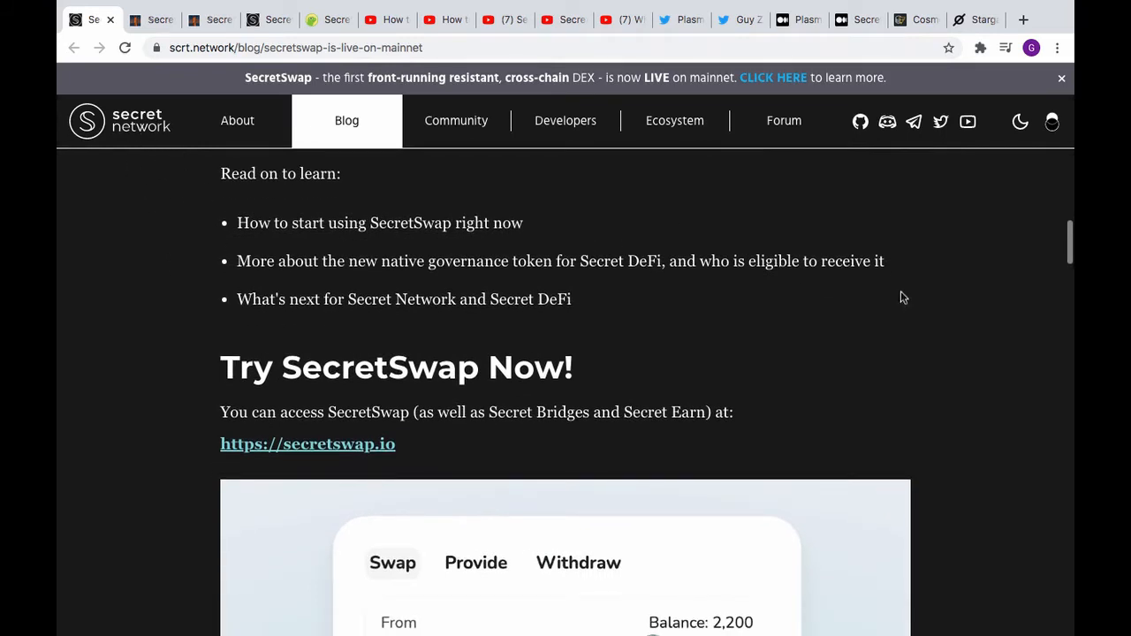
scroll(918, 305, "down", 2)
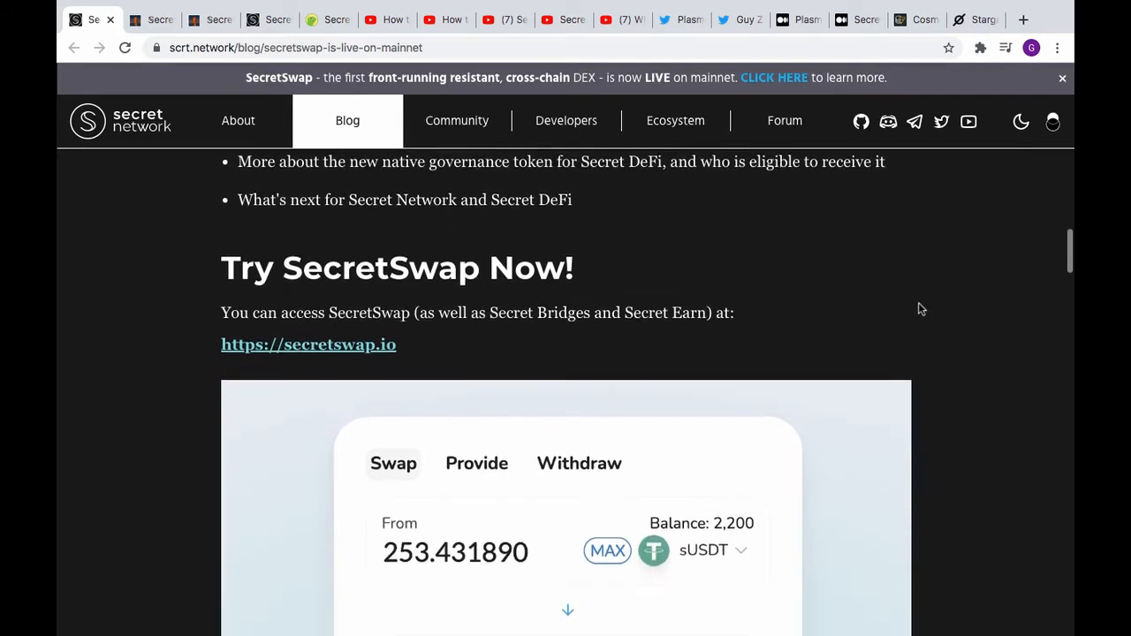
scroll(918, 309, "down", 2)
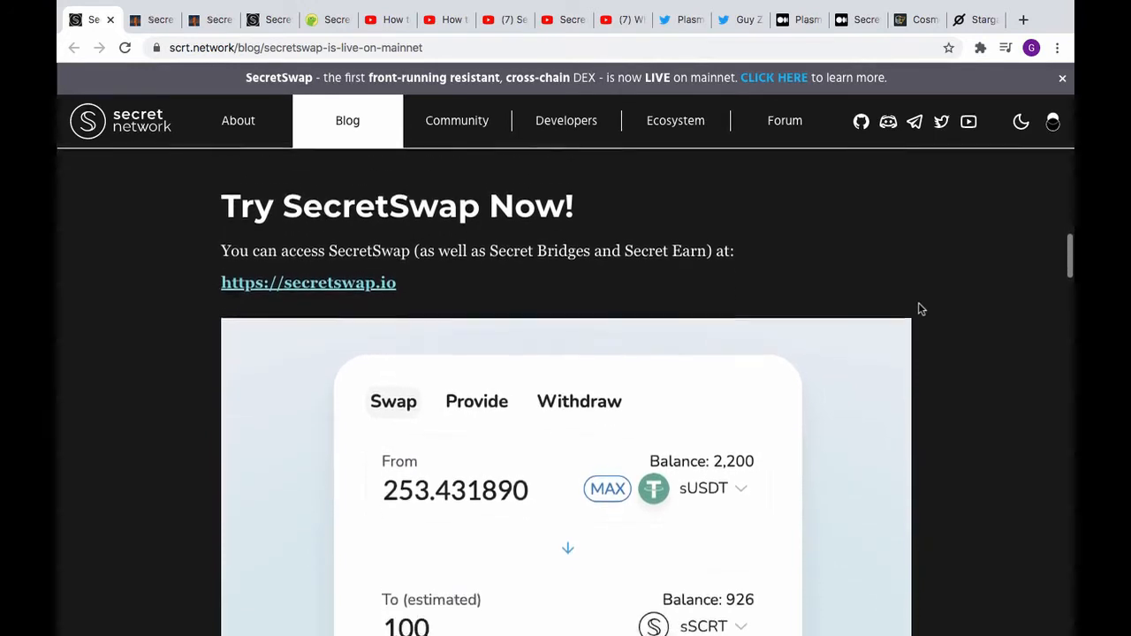
scroll(918, 308, "down", 5)
scroll(918, 309, "down", 6)
scroll(918, 308, "up", 8)
scroll(918, 308, "down", 1)
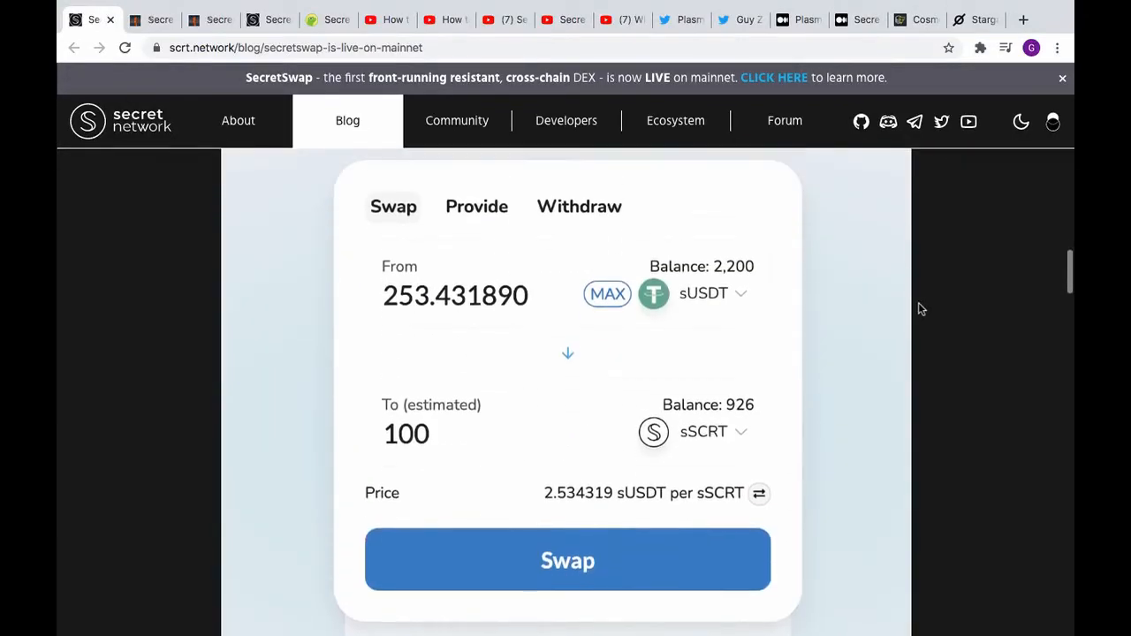
scroll(918, 309, "down", 5)
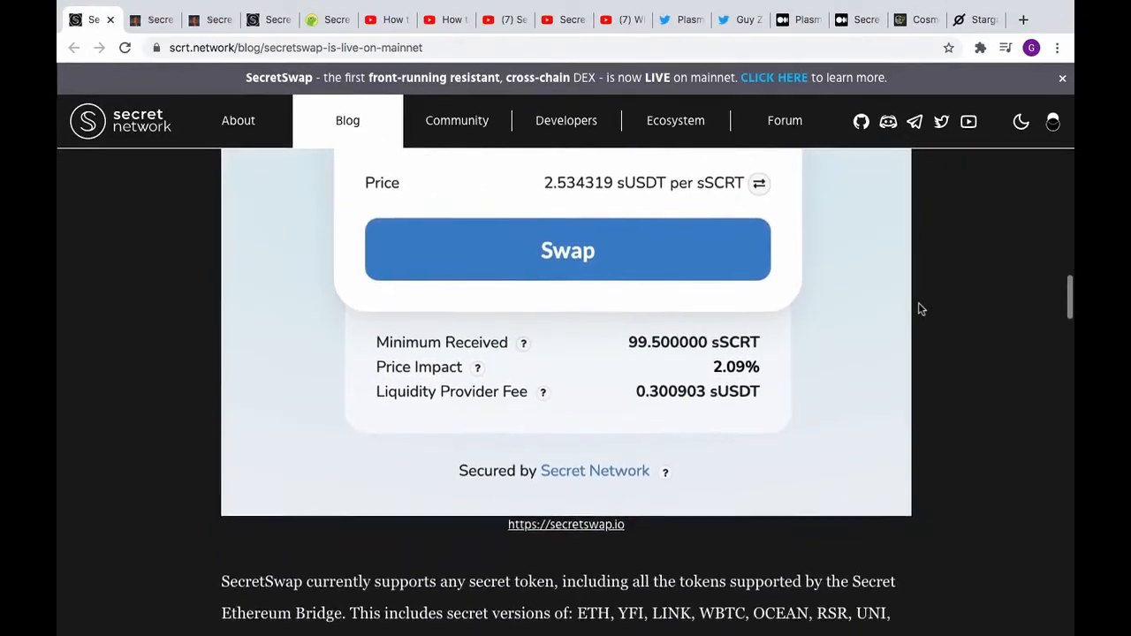
- Read which secret tokens SecretSwap supports and how liquidity pools and the bridge mining program work
scroll(918, 309, "down", 5)
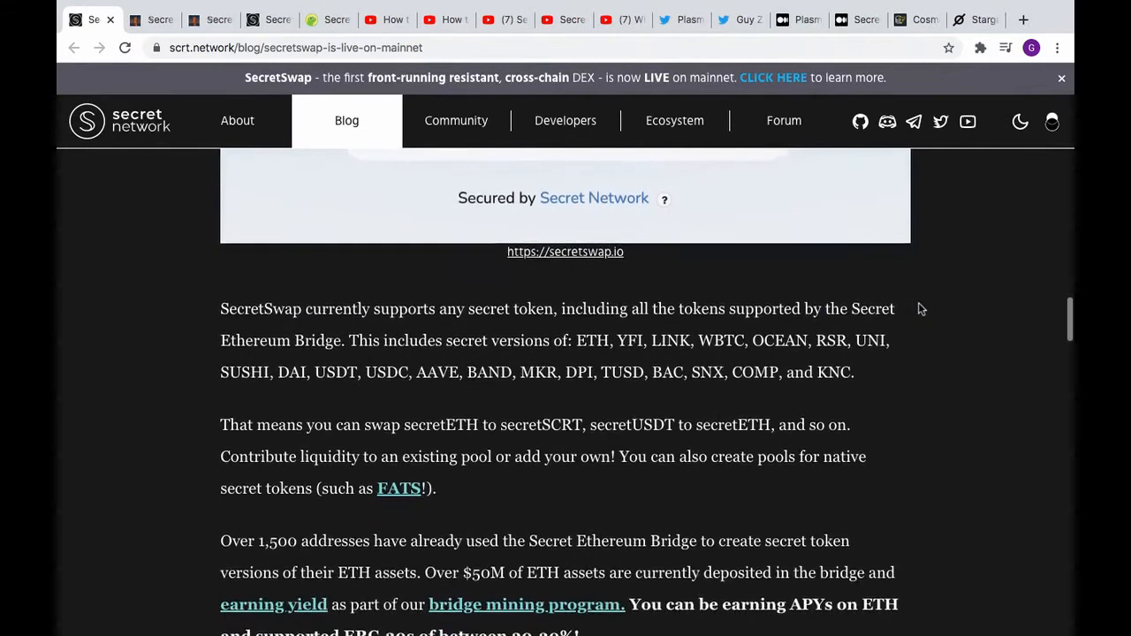
scroll(918, 308, "down", 2)
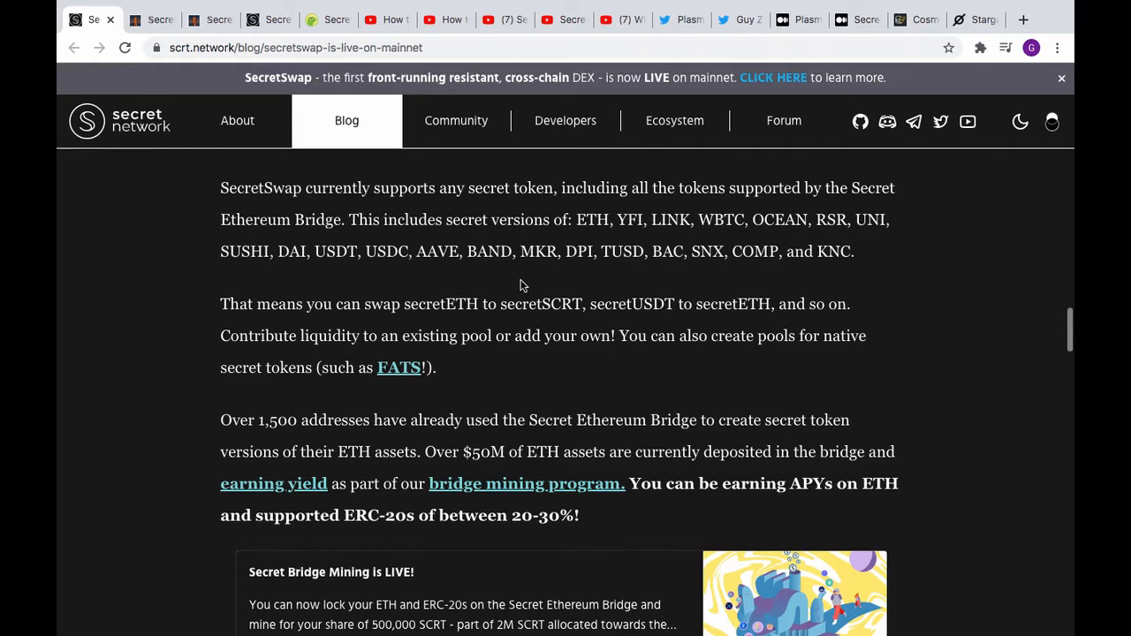
scroll(278, 291, "up", 1)
scroll(277, 292, "down", 1)
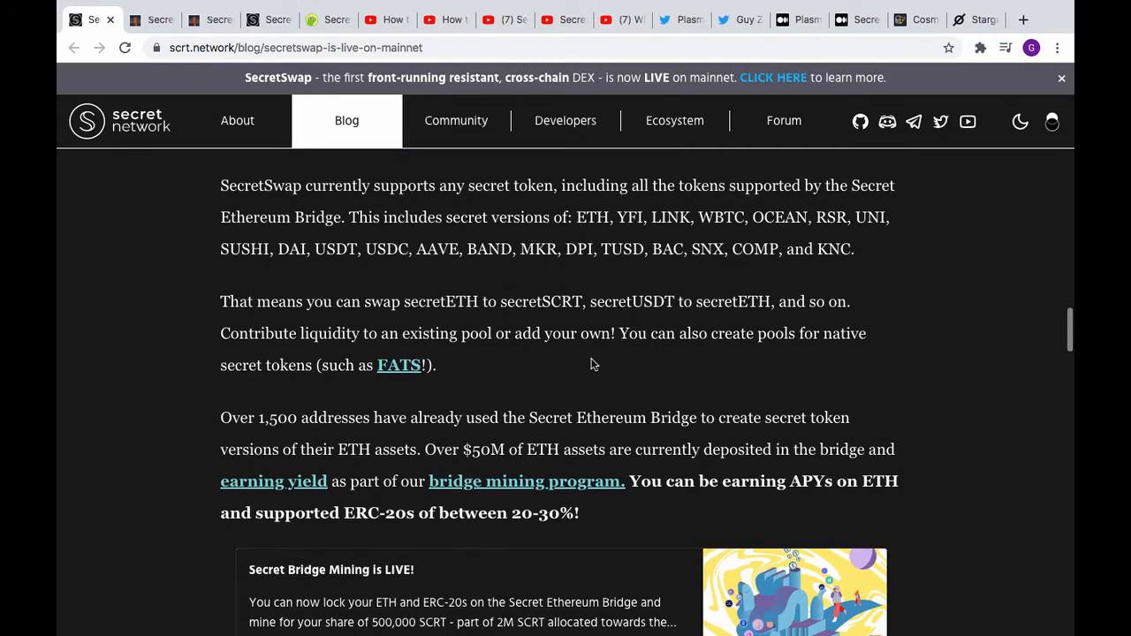
scroll(592, 364, "down", 3)
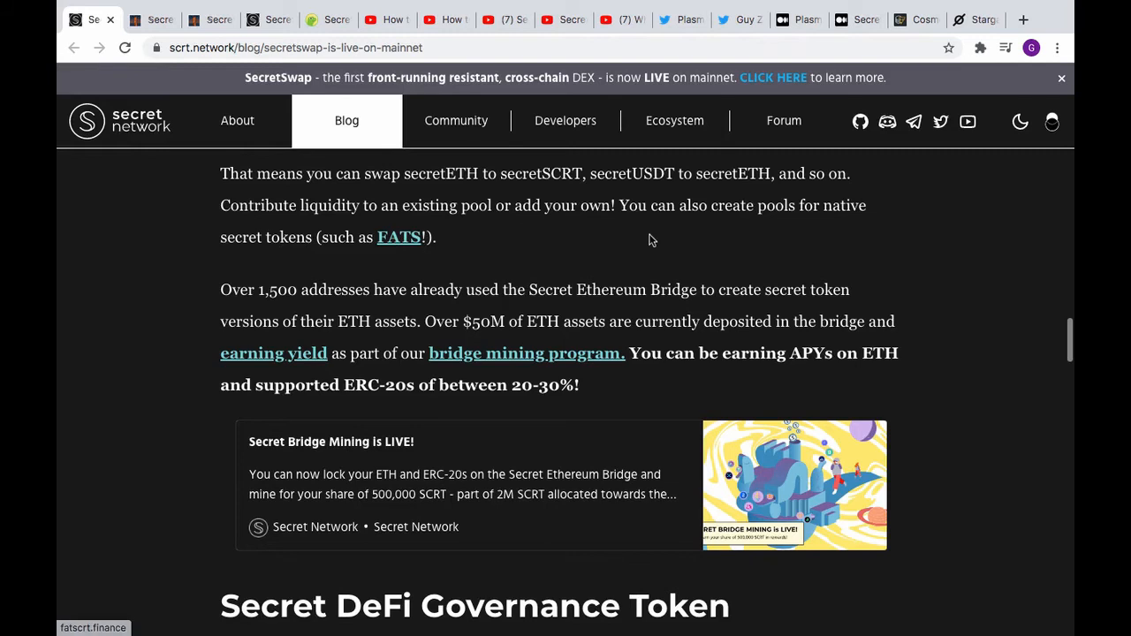
scroll(650, 238, "down", 2)
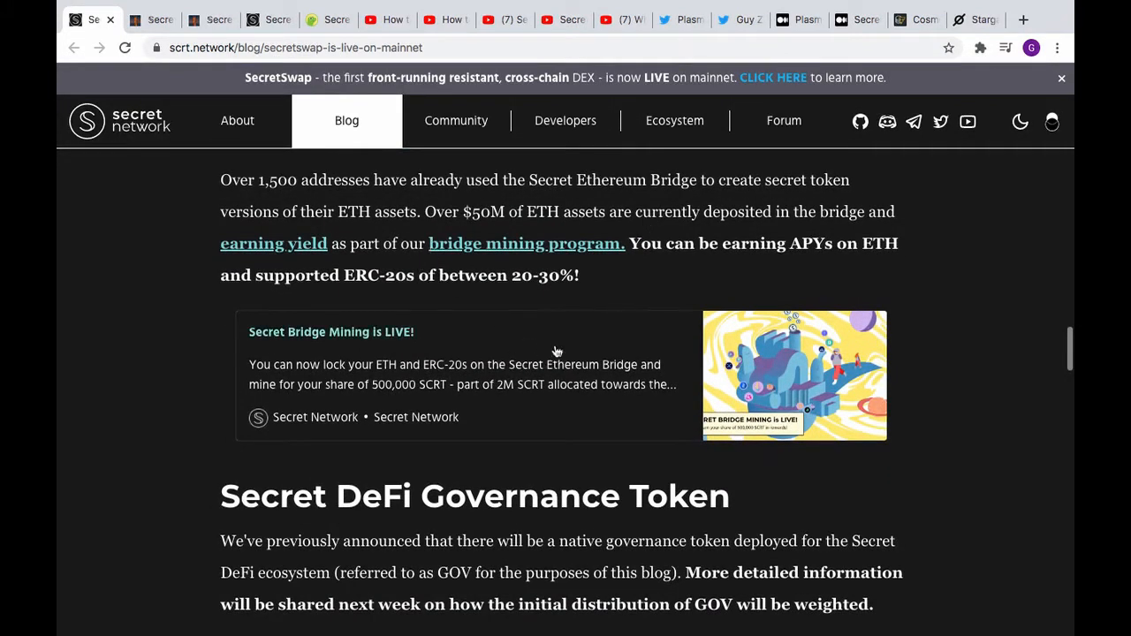
- Read the "Secret DeFi Governance Token" section on the GOV token's rollout, eligibility and ways to earn it
scroll(494, 356, "down", 3)
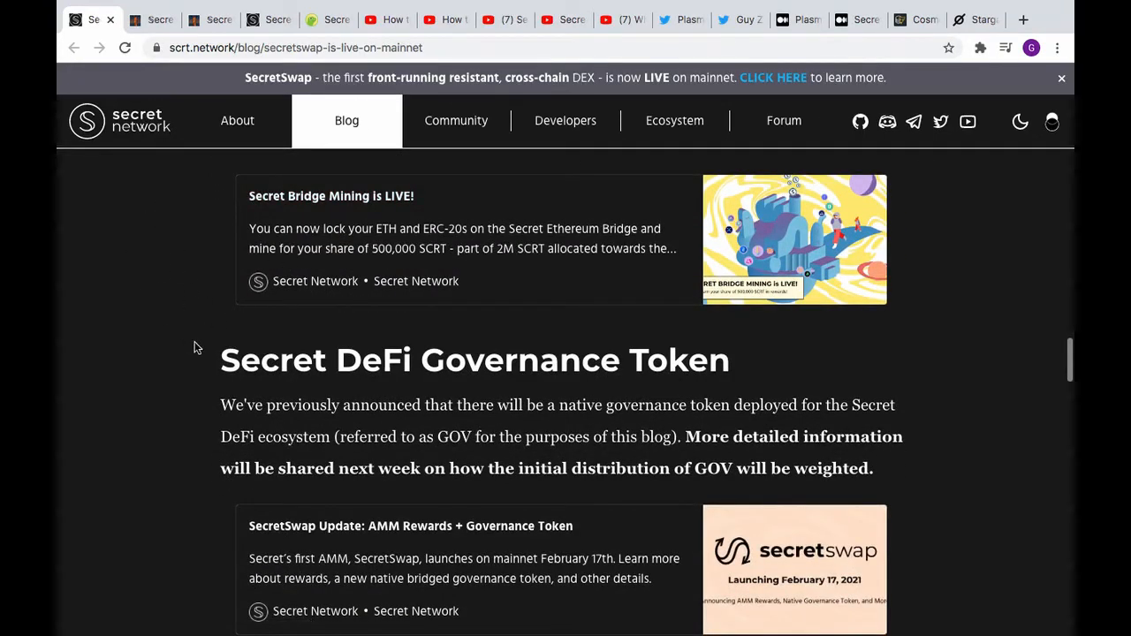
scroll(196, 348, "down", 2)
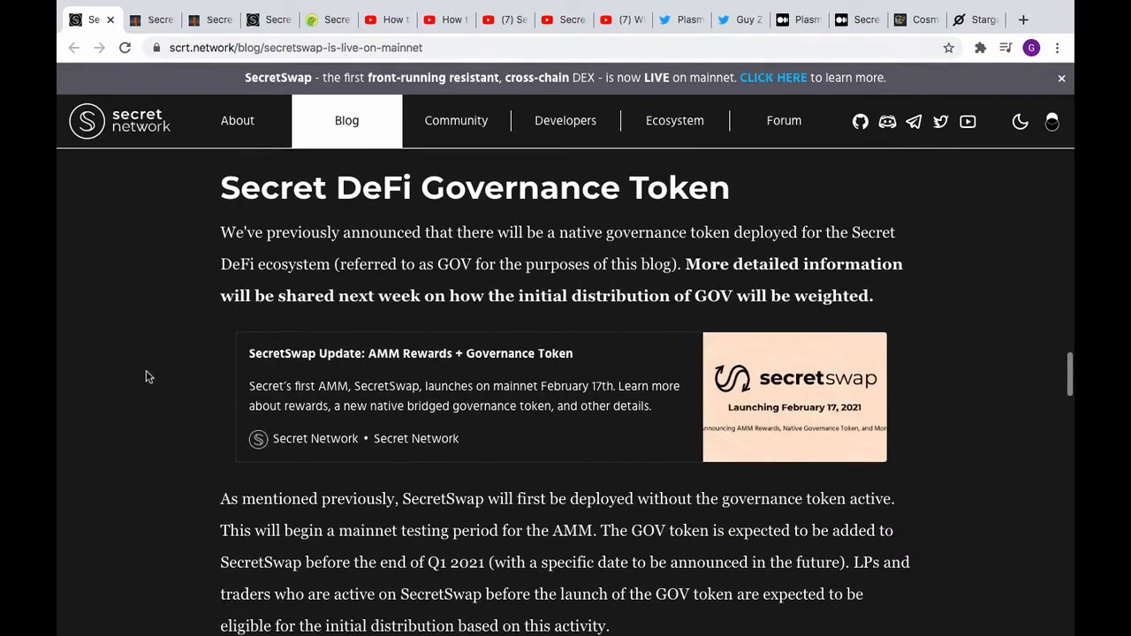
scroll(148, 377, "down", 1)
scroll(149, 377, "down", 1)
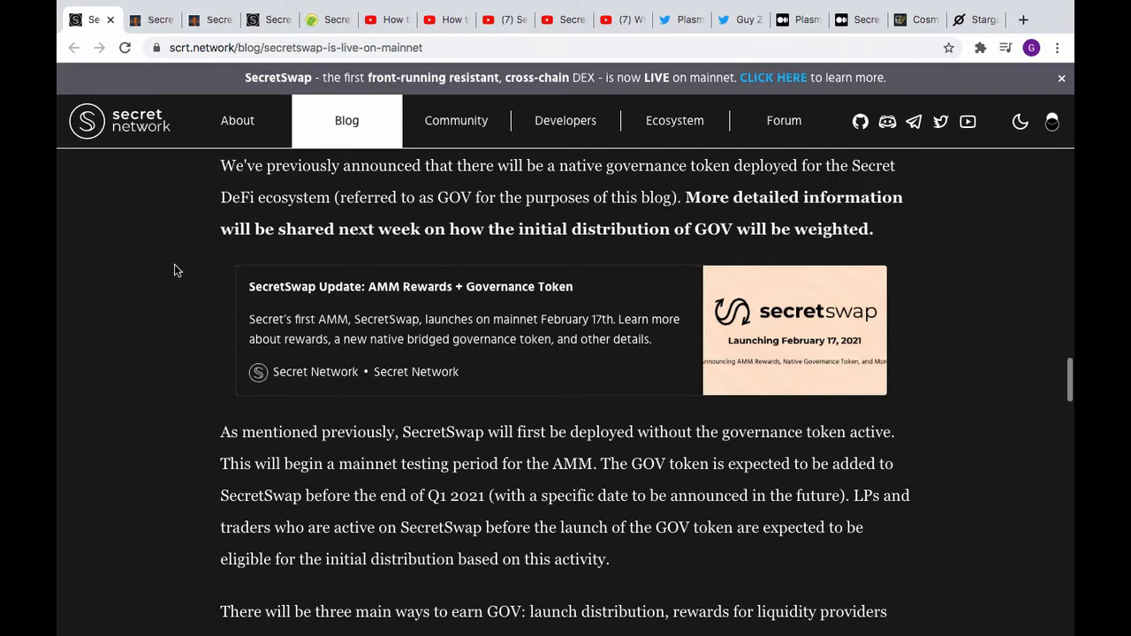
scroll(139, 500, "down", 3)
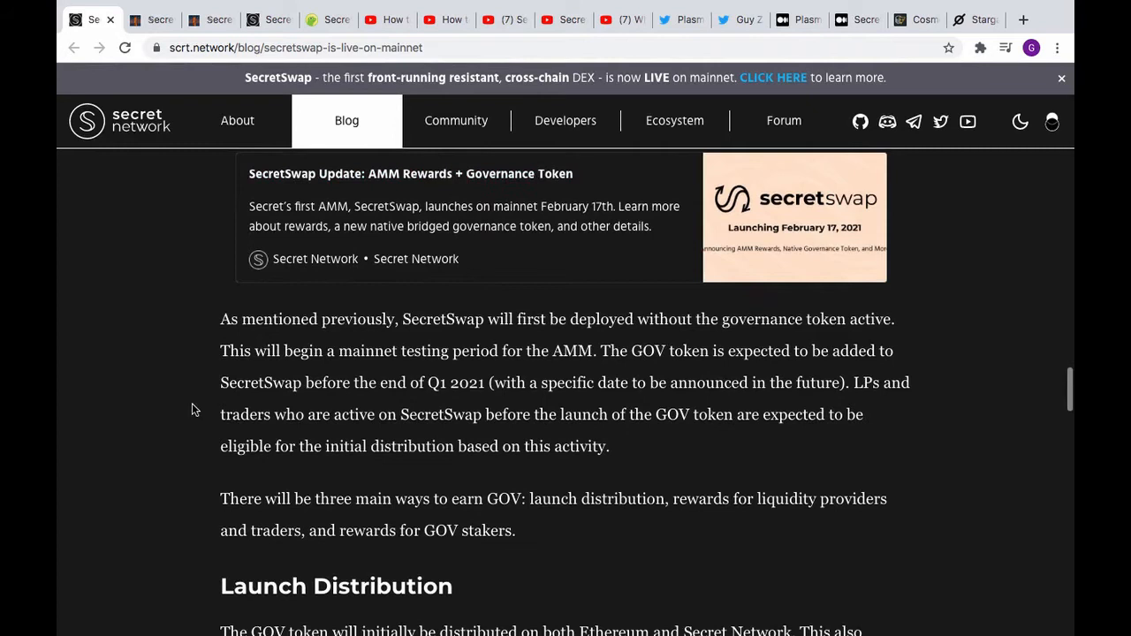
scroll(194, 409, "down", 4)
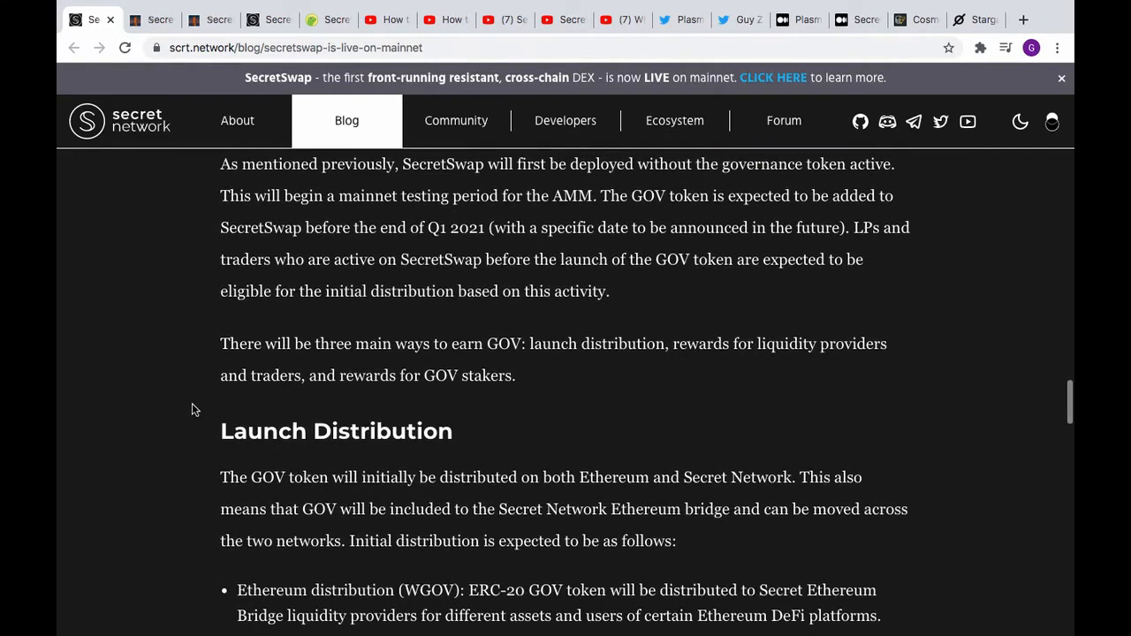
scroll(194, 409, "down", 1)
scroll(194, 410, "down", 1)
scroll(188, 307, "up", 1)
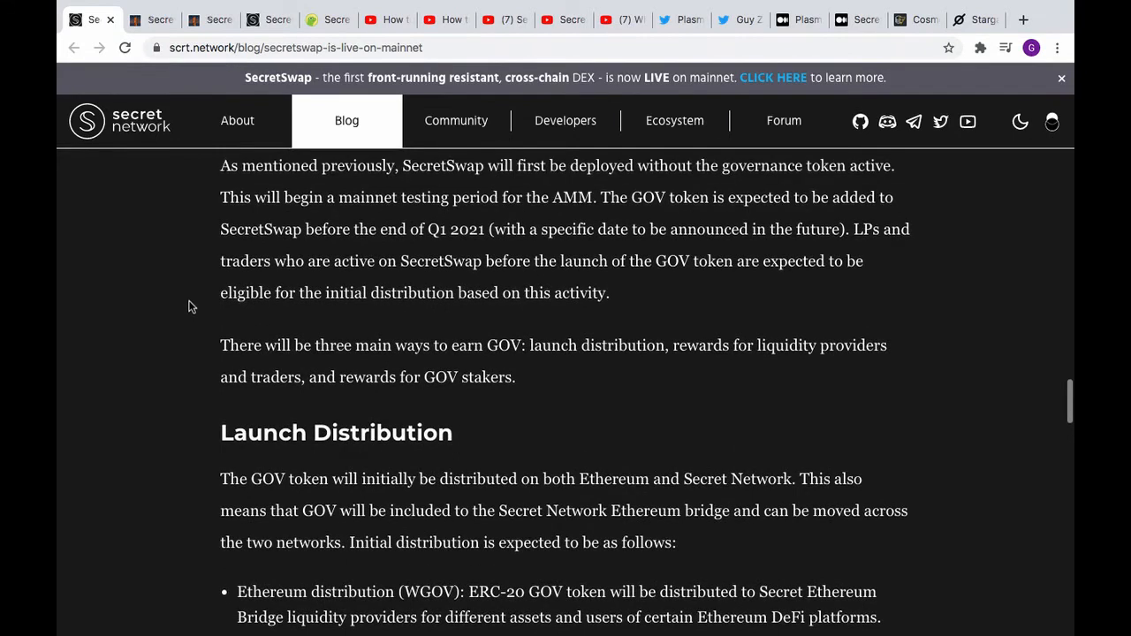
- Review the "Launch Distribution" and "Usage based rewards" sections on how GOV tokens are allocated
scroll(188, 307, "down", 1)
scroll(188, 306, "down", 2)
scroll(189, 307, "down", 1)
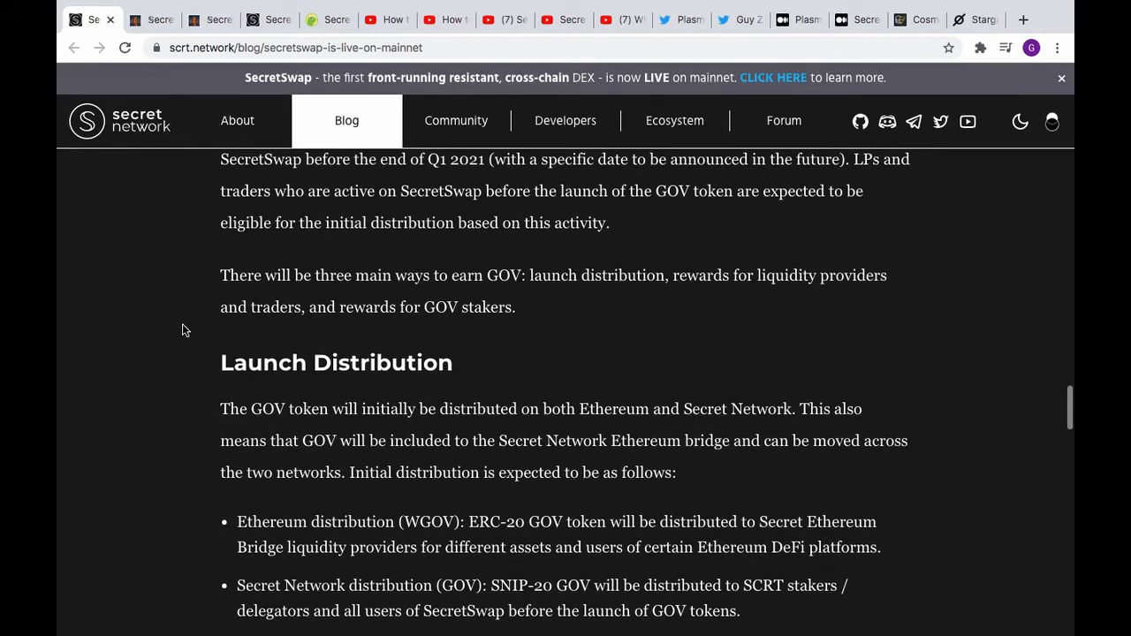
scroll(184, 330, "down", 3)
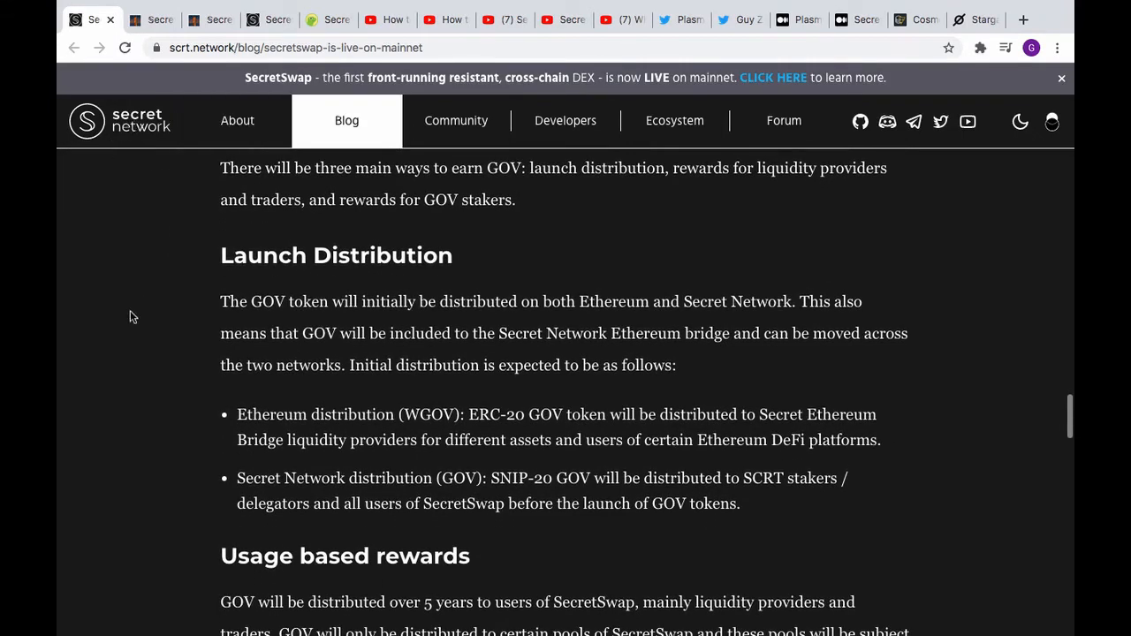
scroll(130, 317, "down", 2)
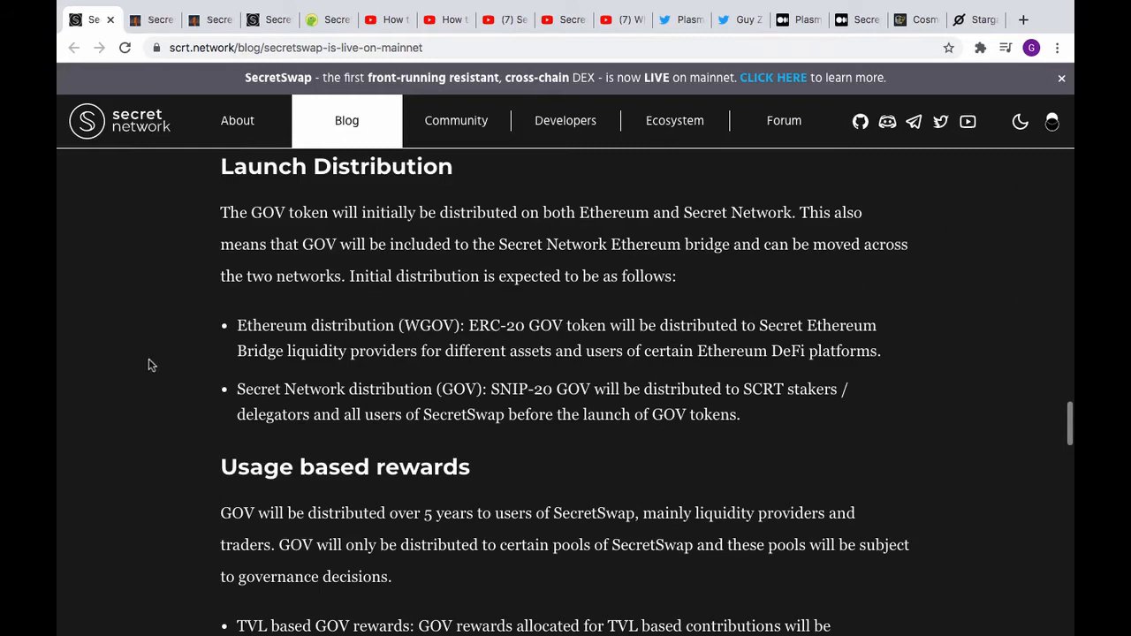
scroll(150, 365, "down", 5)
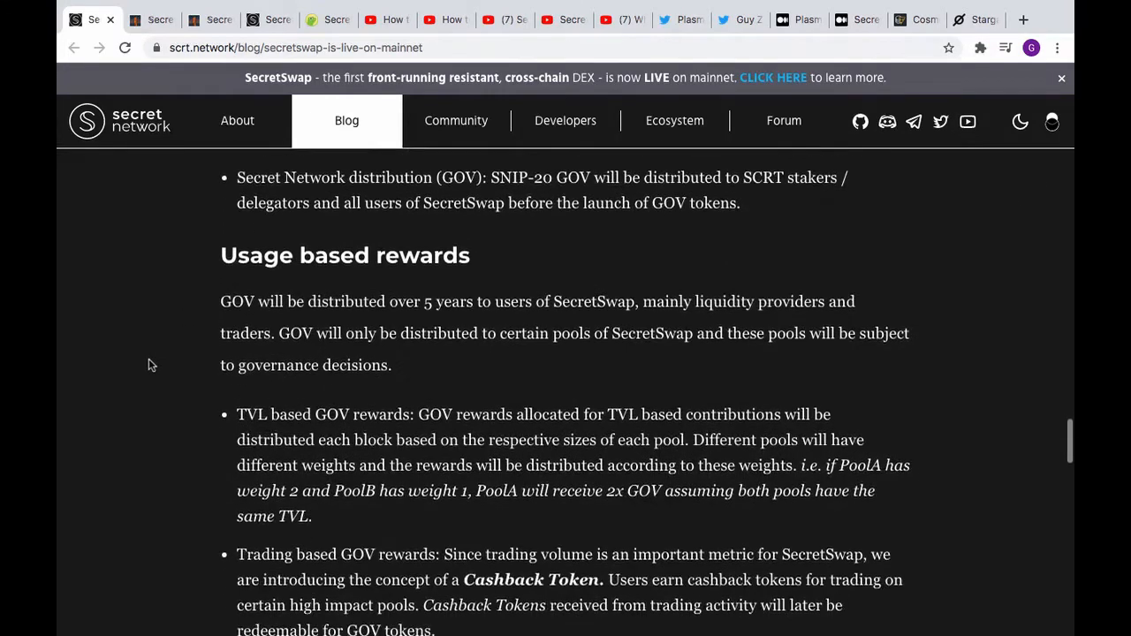
scroll(150, 365, "down", 2)
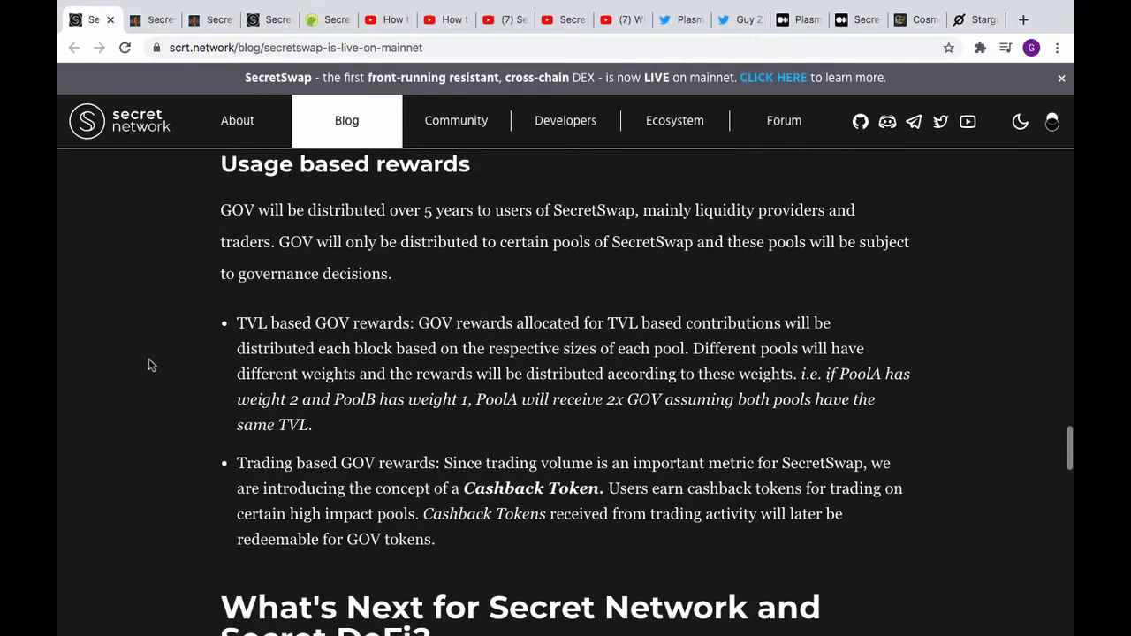
scroll(150, 365, "down", 3)
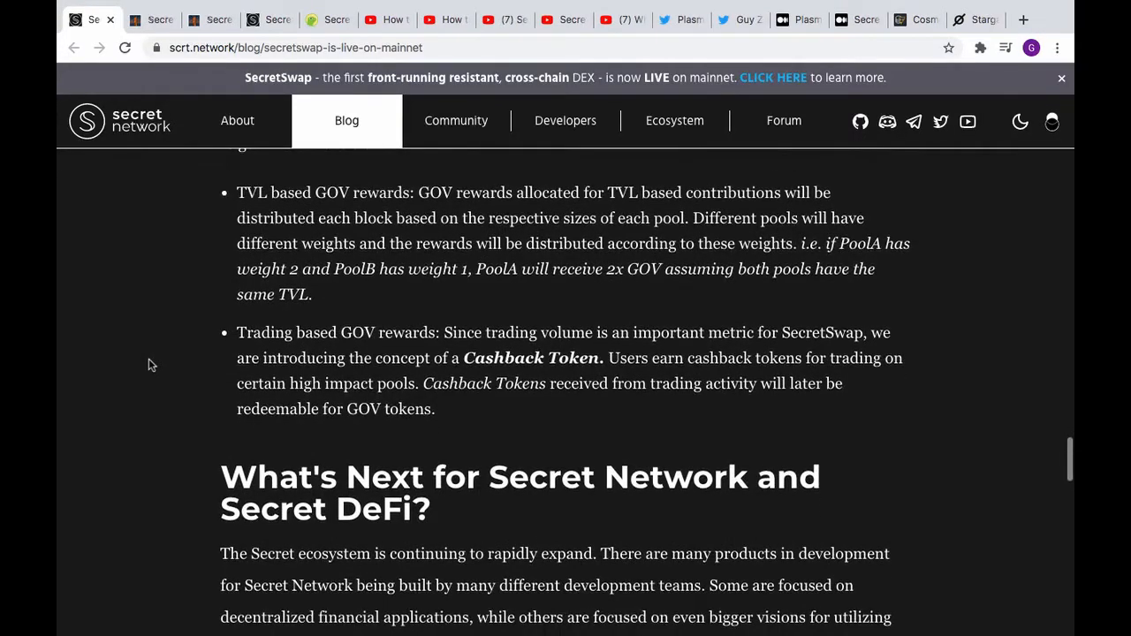
scroll(150, 365, "down", 1)
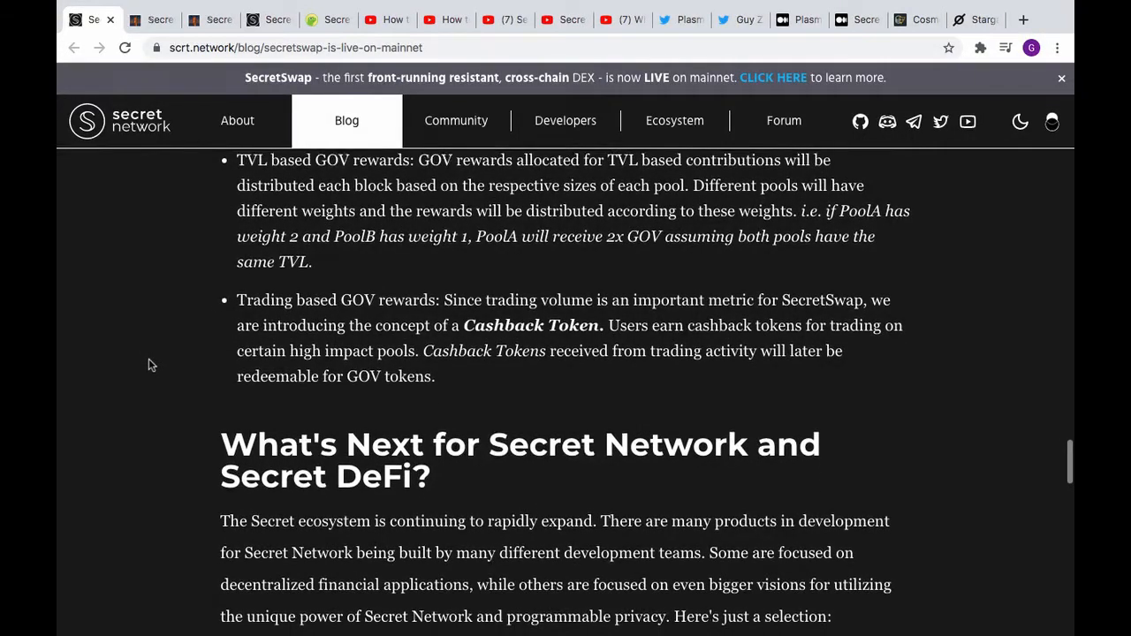
- Skim the rest of the article past "What's Next for Secret Network and Secret DeFi?" and revisit its headline and banner
scroll(150, 365, "down", 2)
scroll(151, 365, "down", 20)
scroll(150, 365, "down", 15)
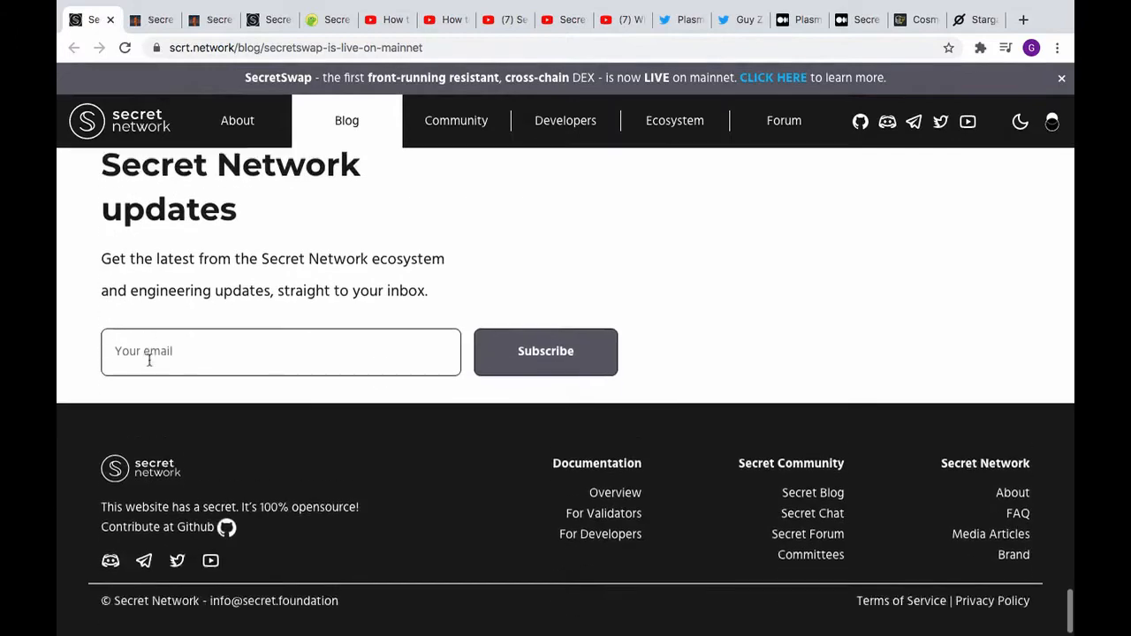
scroll(151, 365, "up", 20)
scroll(150, 365, "up", 20)
scroll(150, 365, "up", 3)
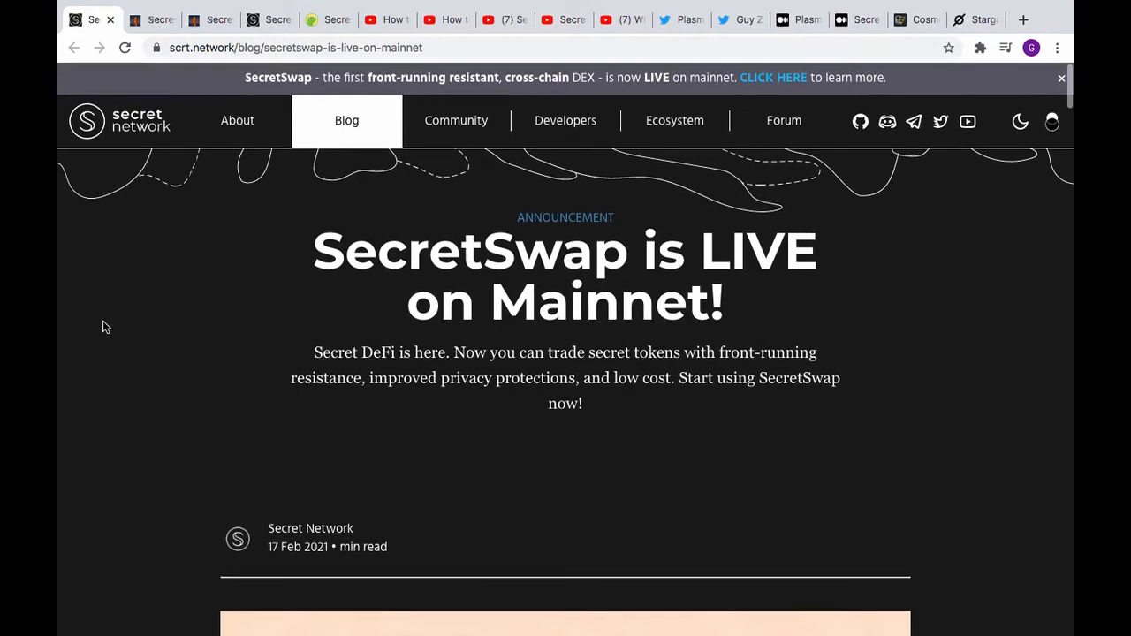
scroll(103, 325, "down", 2)
scroll(103, 327, "up", 1)
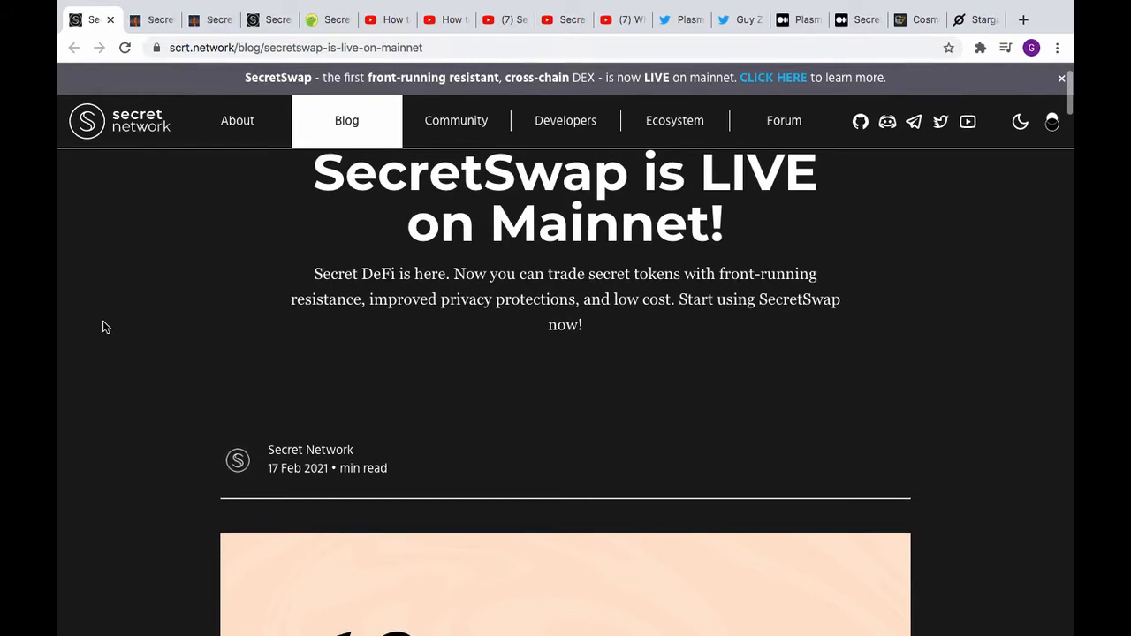
scroll(103, 327, "up", 2)
scroll(104, 327, "down", 5)
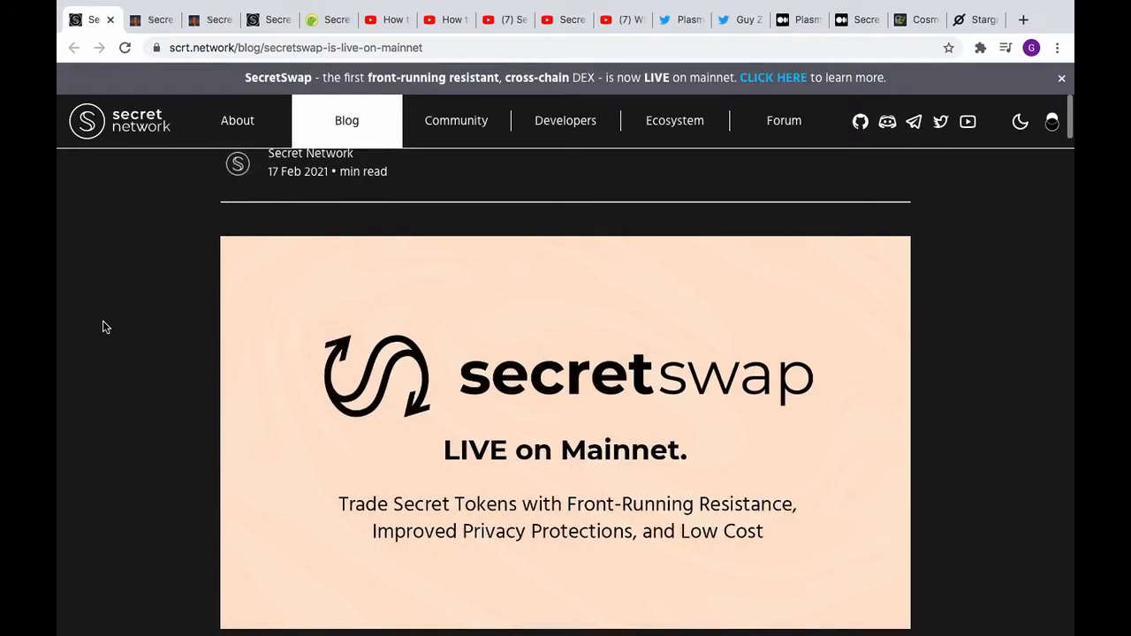
scroll(103, 327, "up", 5)
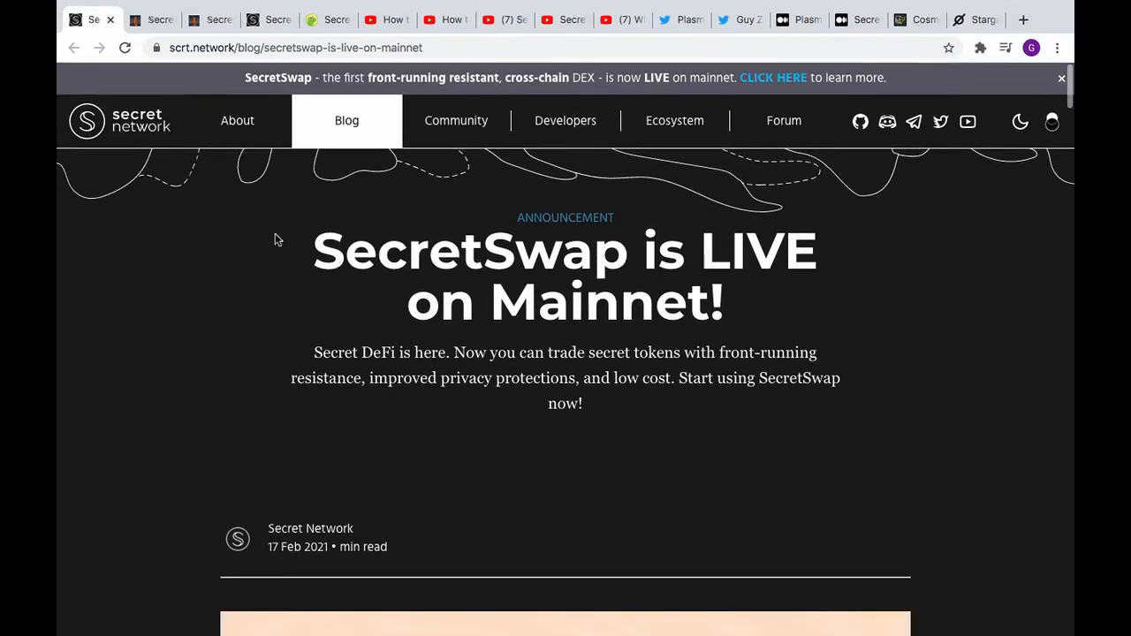
- Look over the Secret Finance swap page with its sSCRT to sETH form and the early-birds note on converting SCRT
left_click(154, 22)
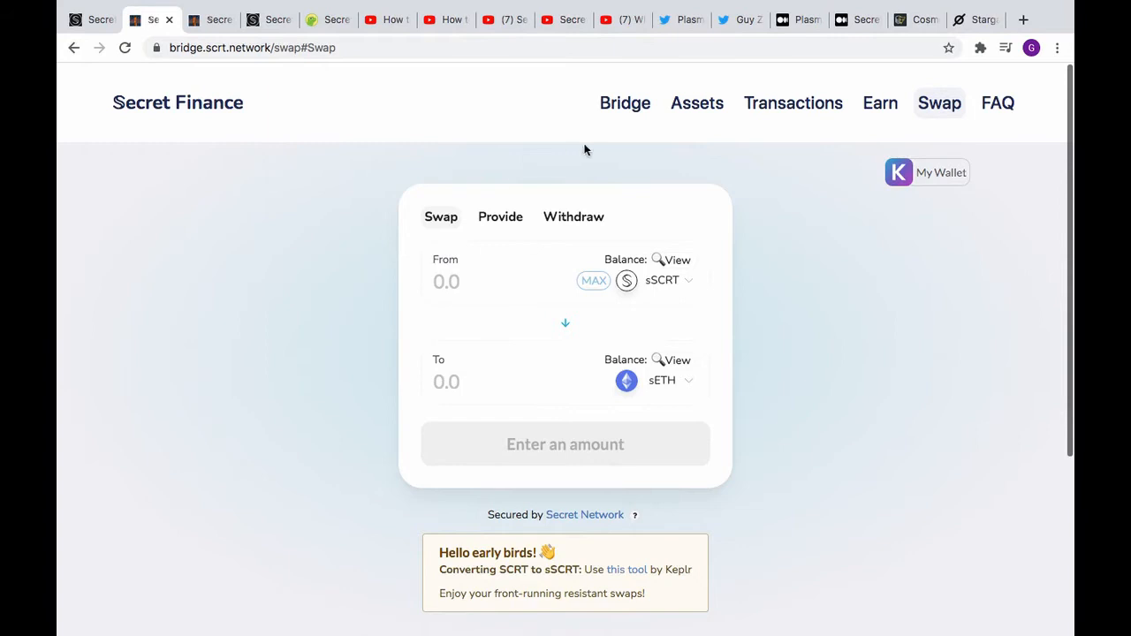
scroll(750, 256, "down", 3)
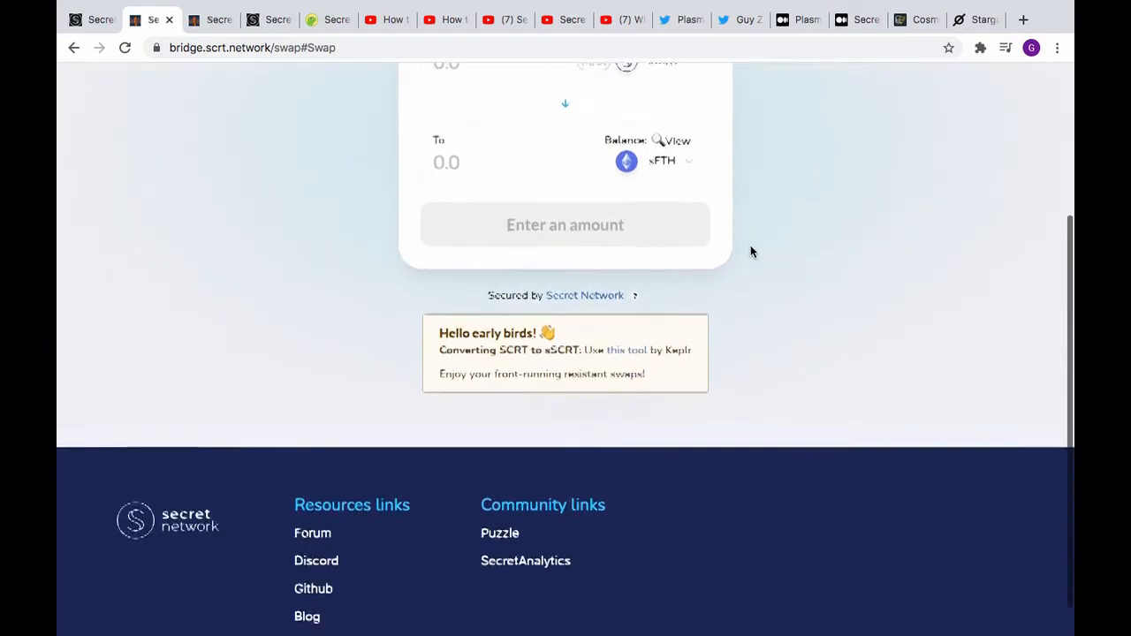
scroll(750, 253, "up", 3)
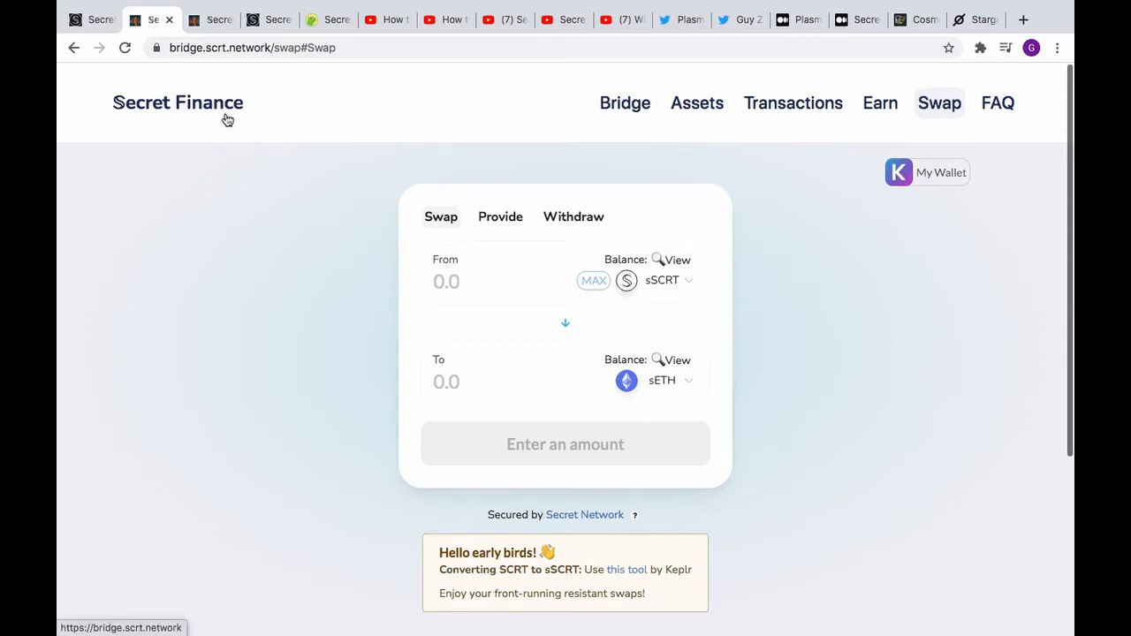
- View the Secret Finance ETH bridge page and check the browser's installed wallet extensions
left_click(217, 27)
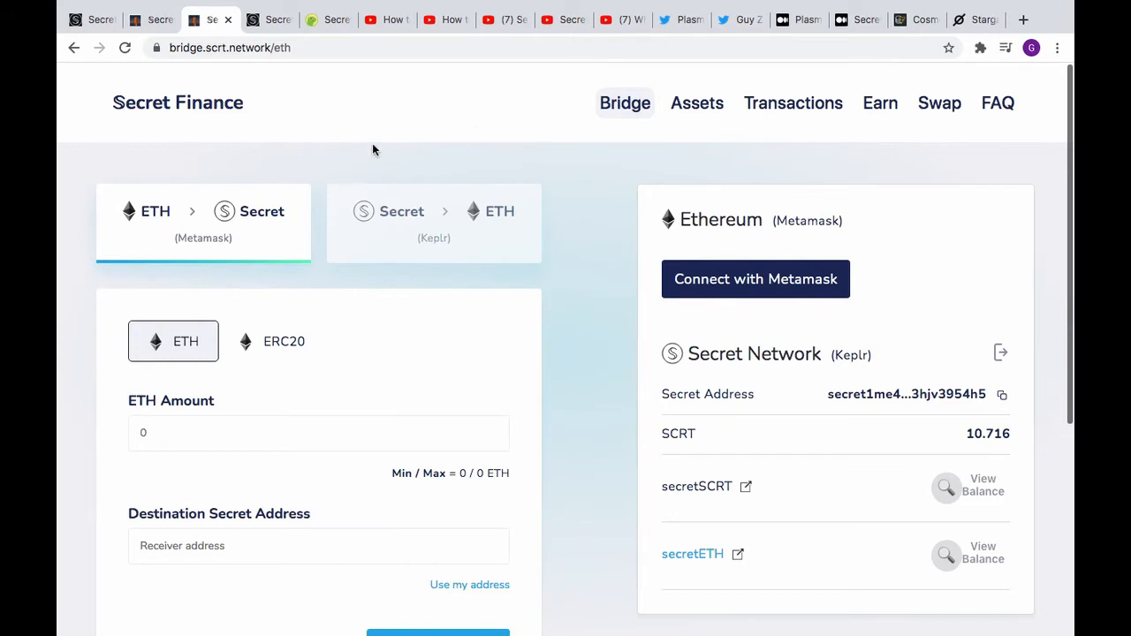
left_click(980, 49)
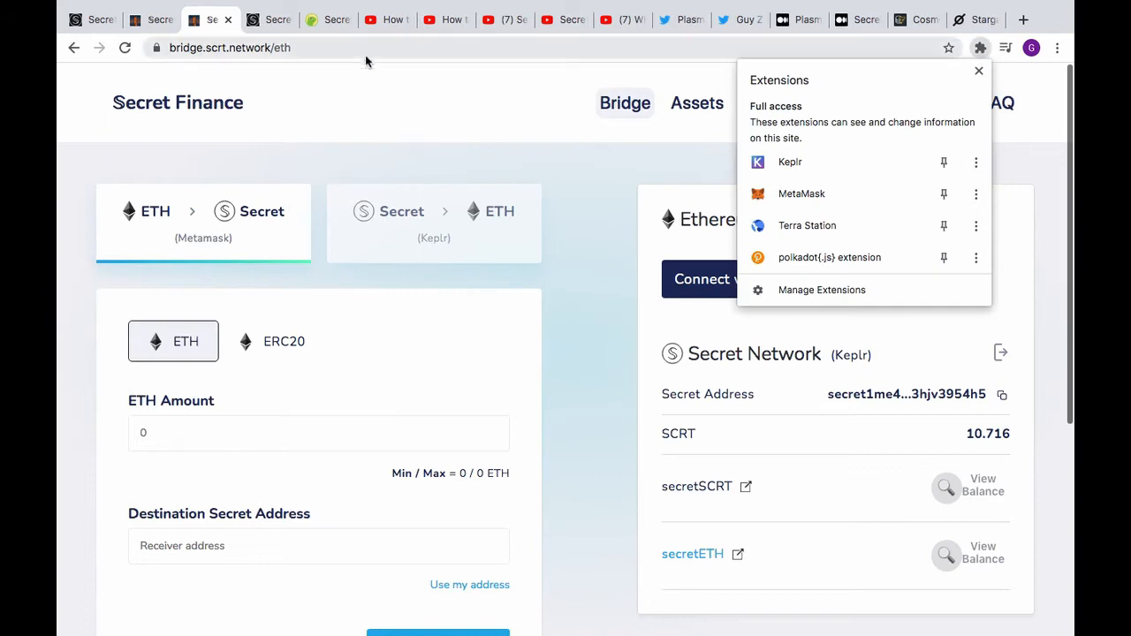
left_click(487, 116)
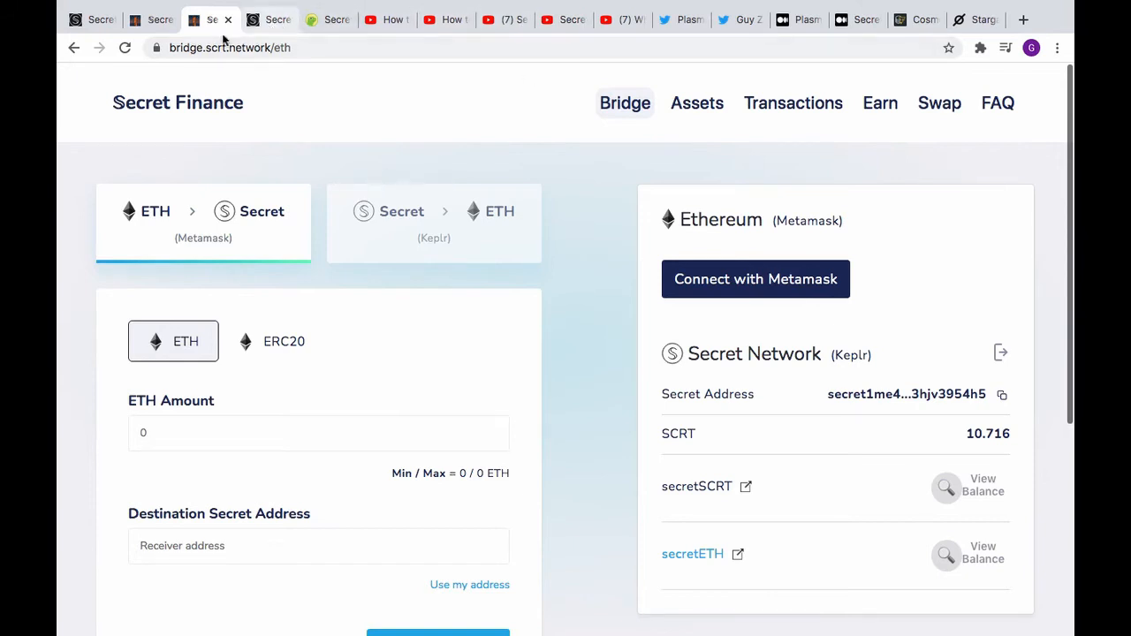
- Look over the opening of the "SecretSwap Update: AMM Rewards + Governance Token" blog article
left_click(269, 20)
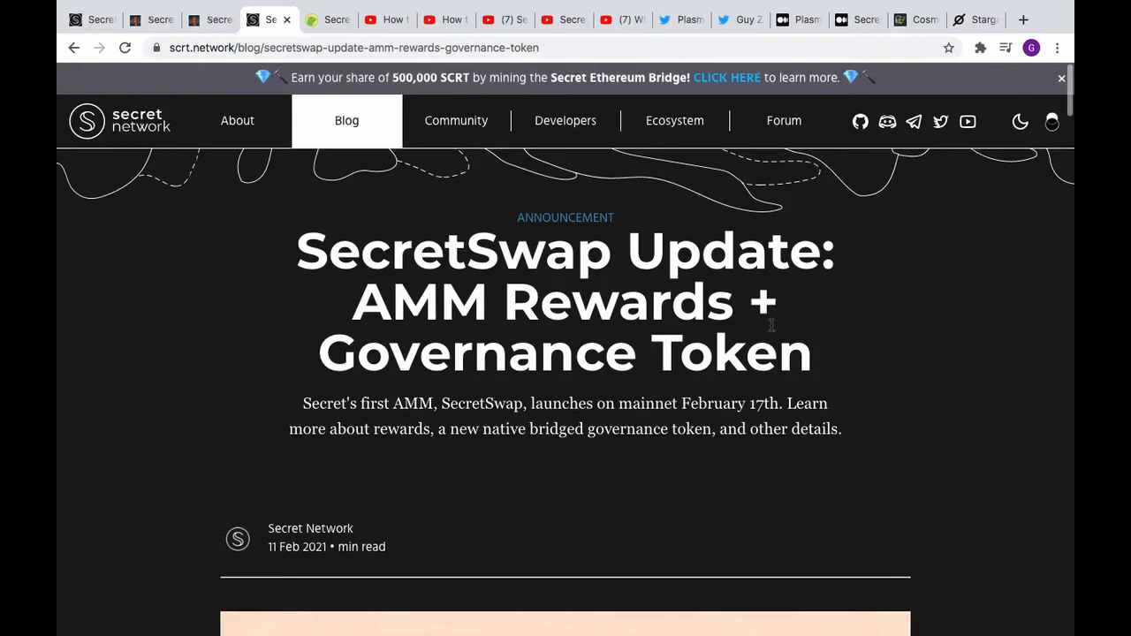
scroll(554, 409, "down", 8)
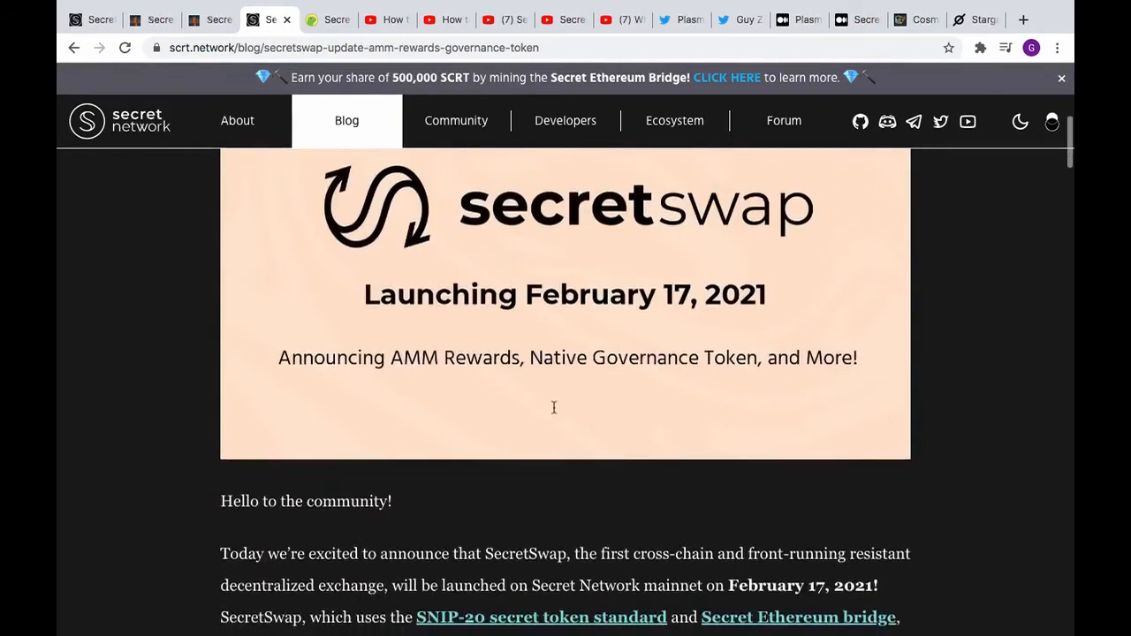
scroll(554, 411, "up", 8)
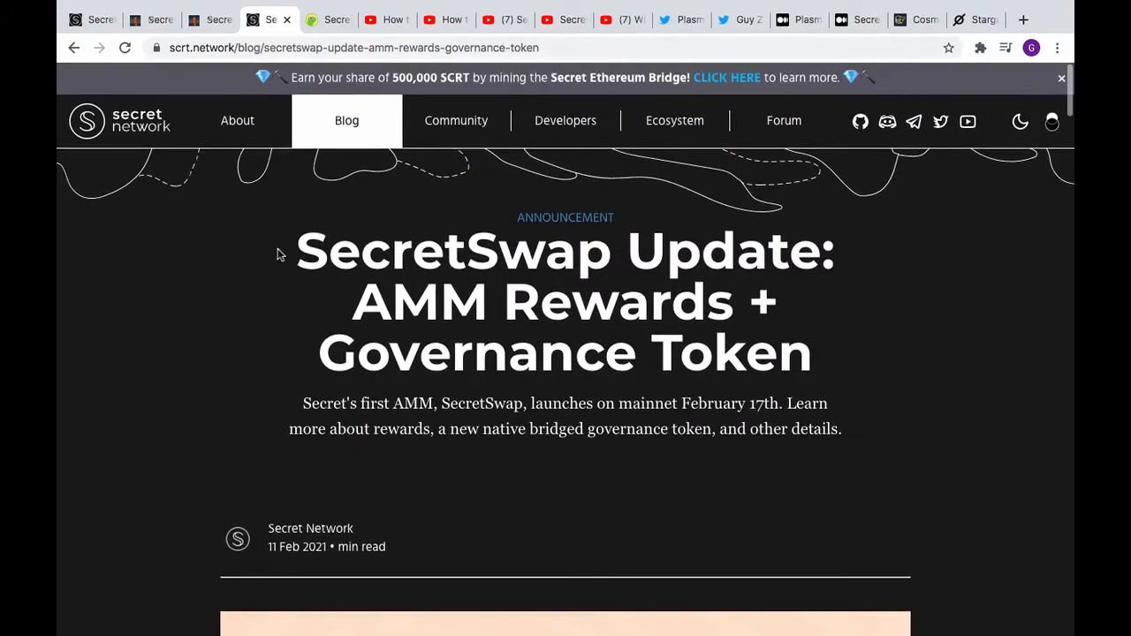
- Check the price, market stats and 24-hour chart of Secret (SCRT) on CoinGecko
left_click(321, 29)
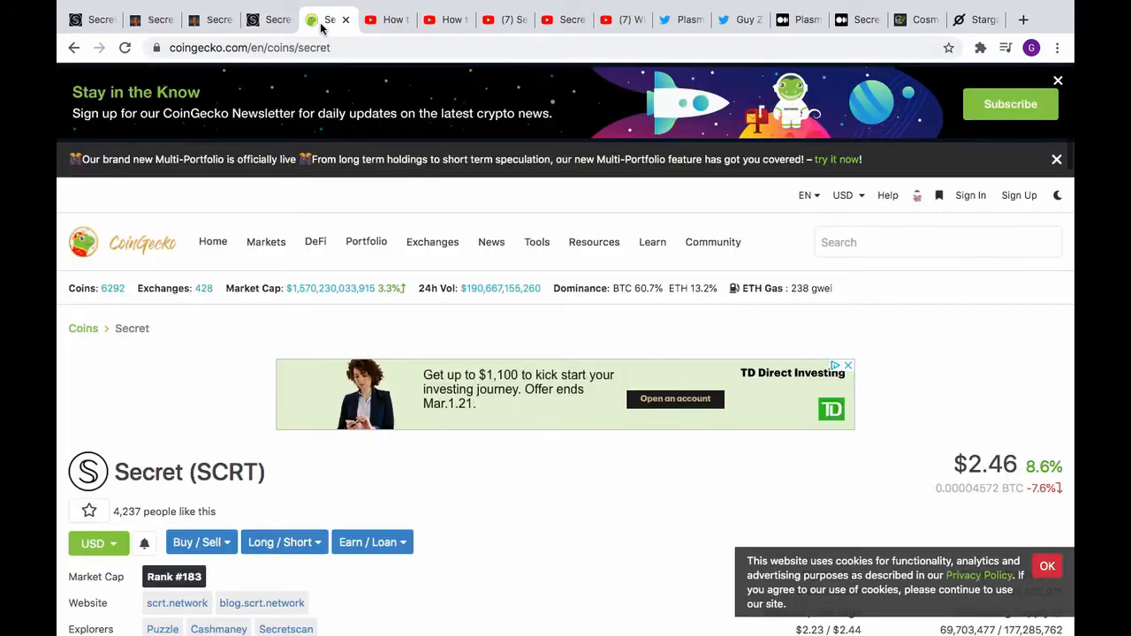
scroll(591, 508, "down", 1)
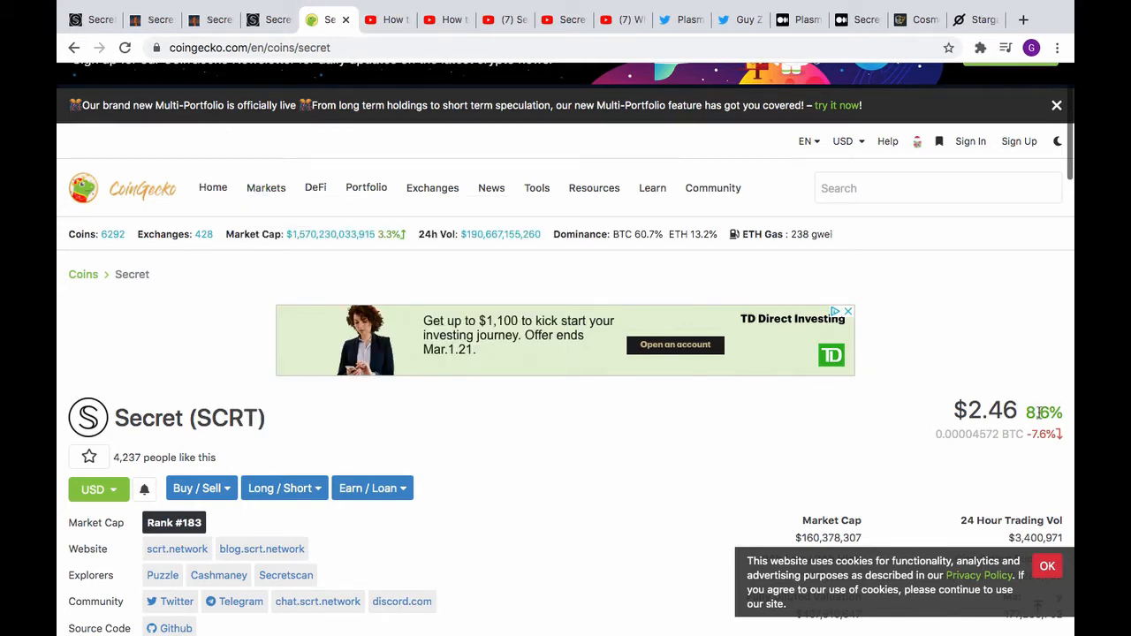
scroll(716, 432, "down", 10)
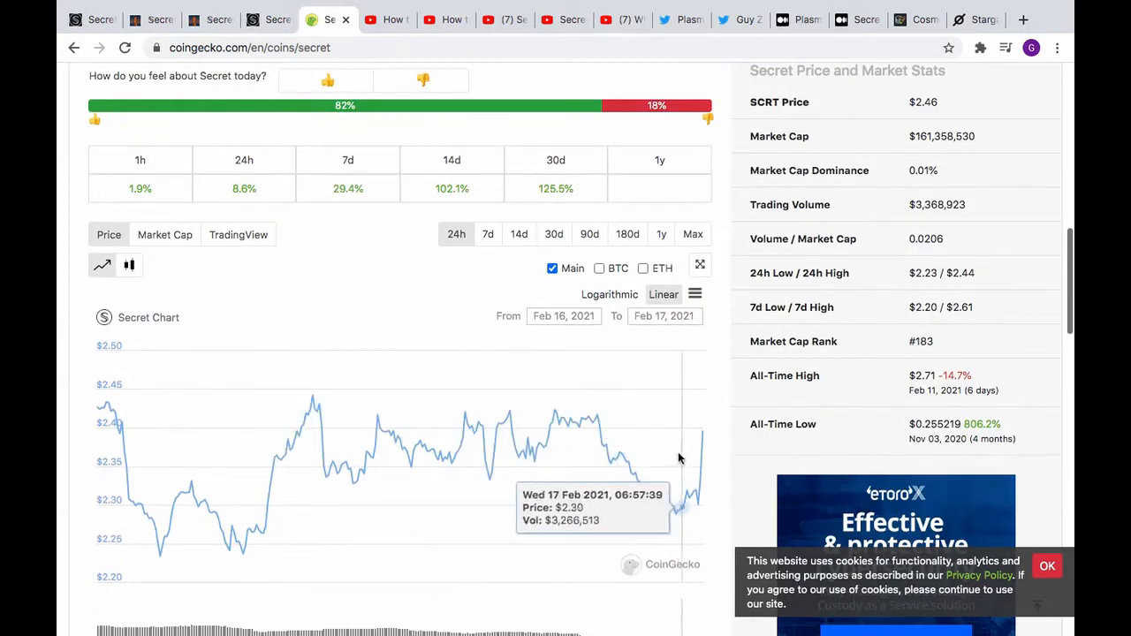
scroll(494, 381, "up", 10)
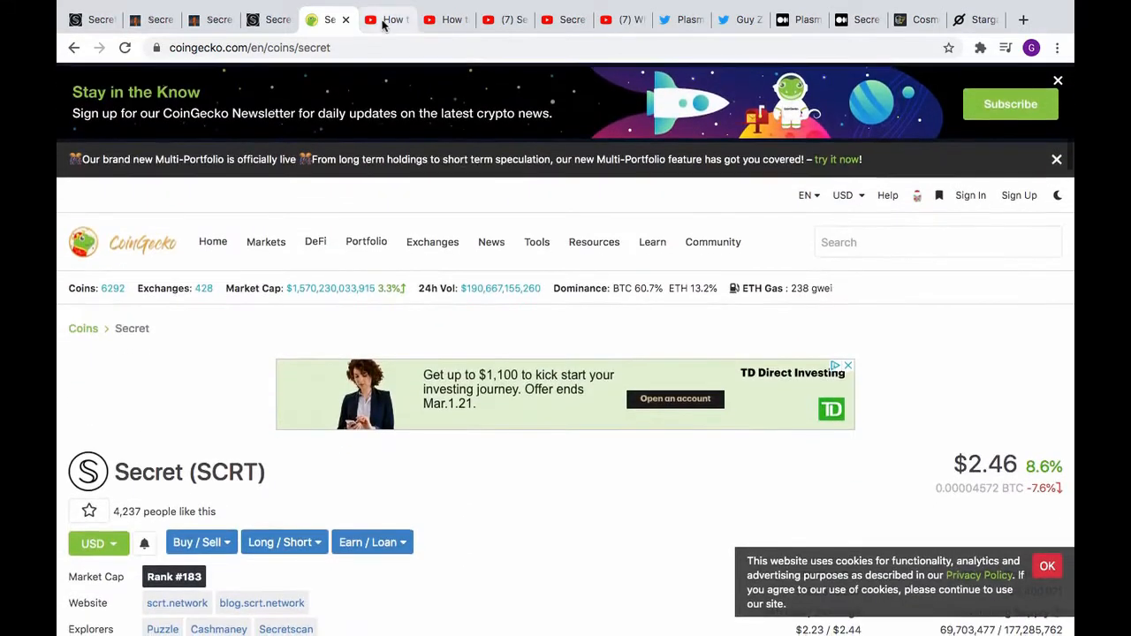
- Review the open YouTube tutorials on delegating with Keplr wallet, providing liquidity to the Secret bridge, and Ethereum bridge mining
left_click(383, 24)
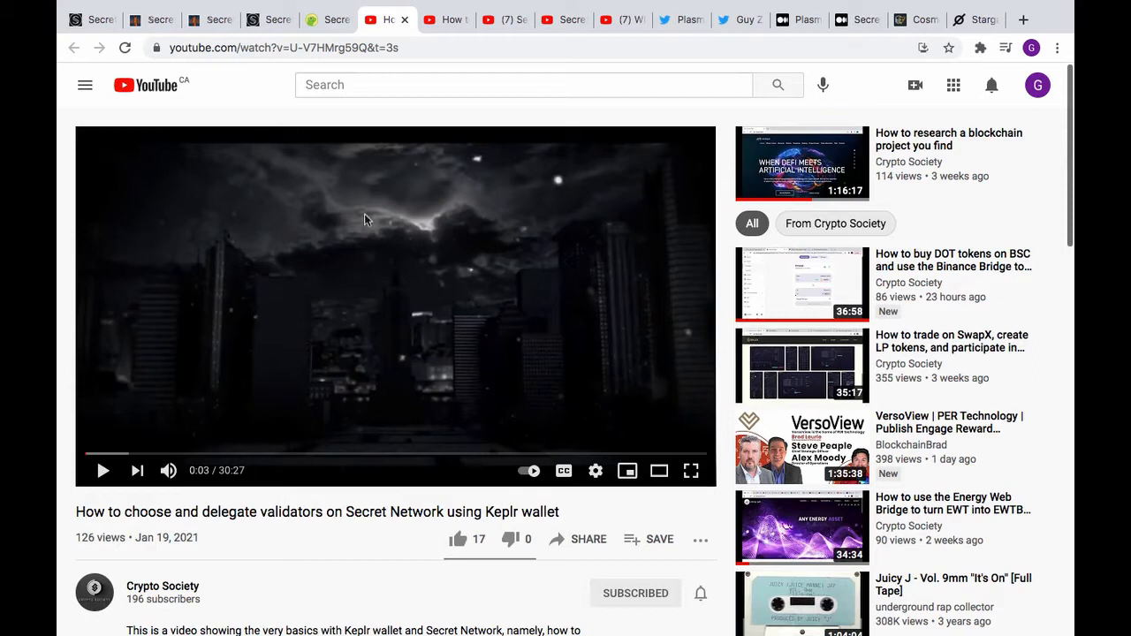
left_click(441, 25)
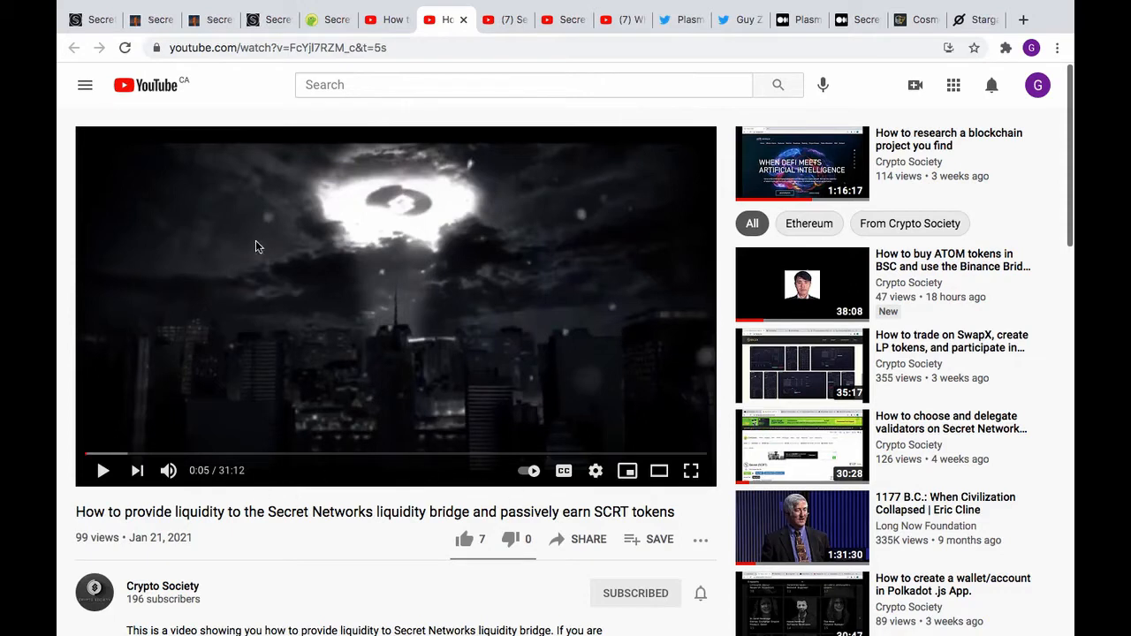
left_click(504, 31)
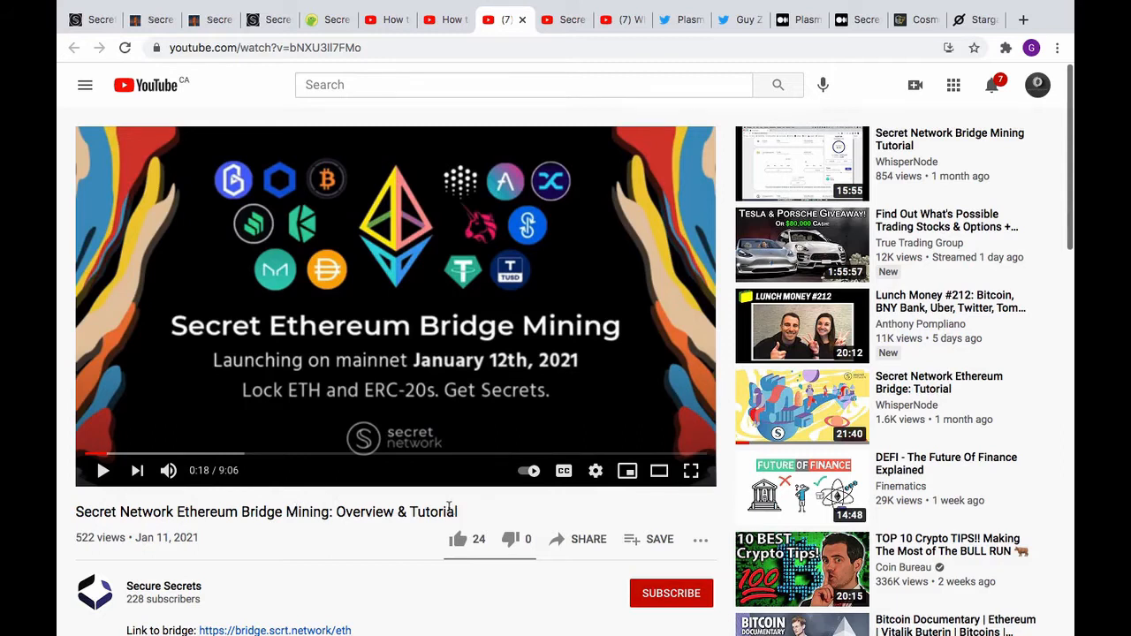
left_click(450, 21)
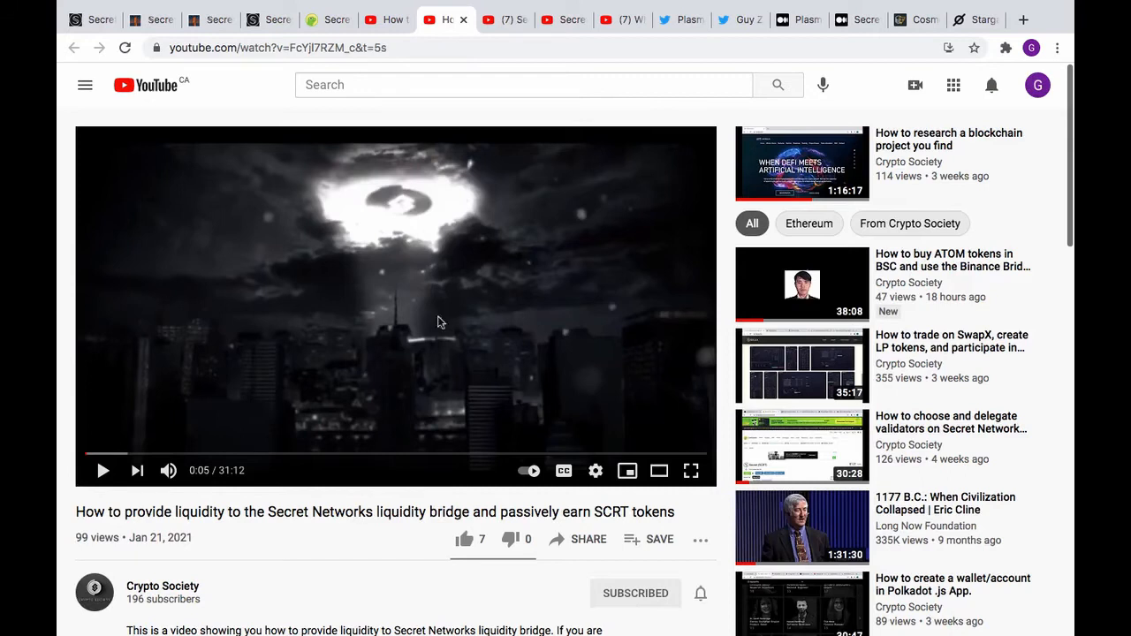
left_click(505, 20)
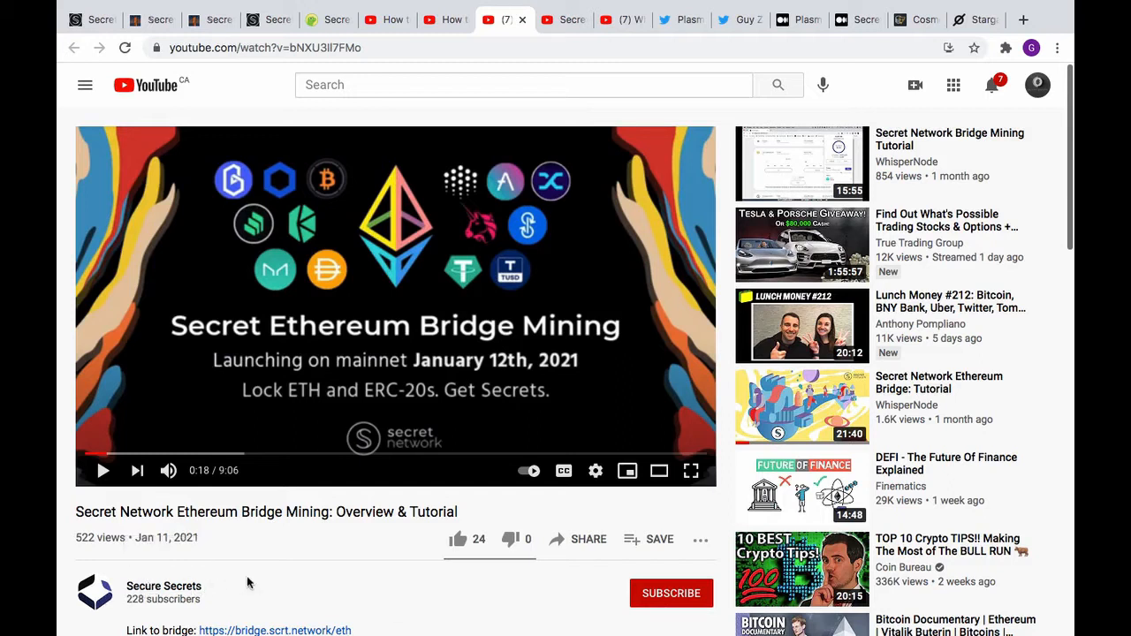
left_click(564, 20)
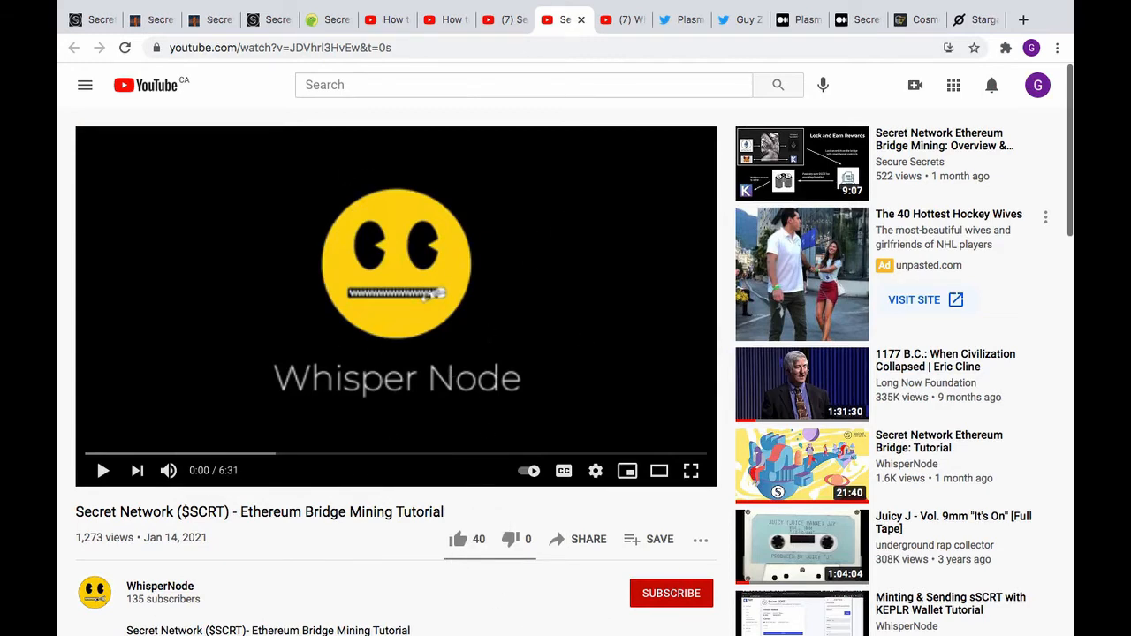
- Open "KEPLR Wallet Creation Tutorial - Secret Network" from WhisperNode's uploads in a new tab placed directly after the CoinGecko tab
left_click(619, 27)
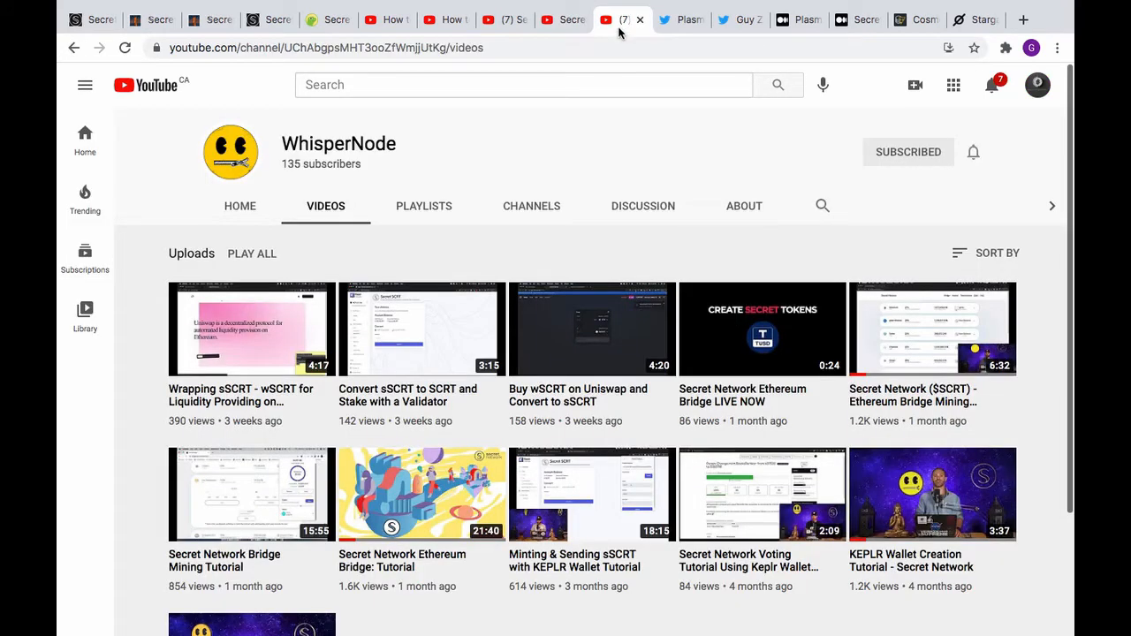
scroll(323, 230, "down", 2)
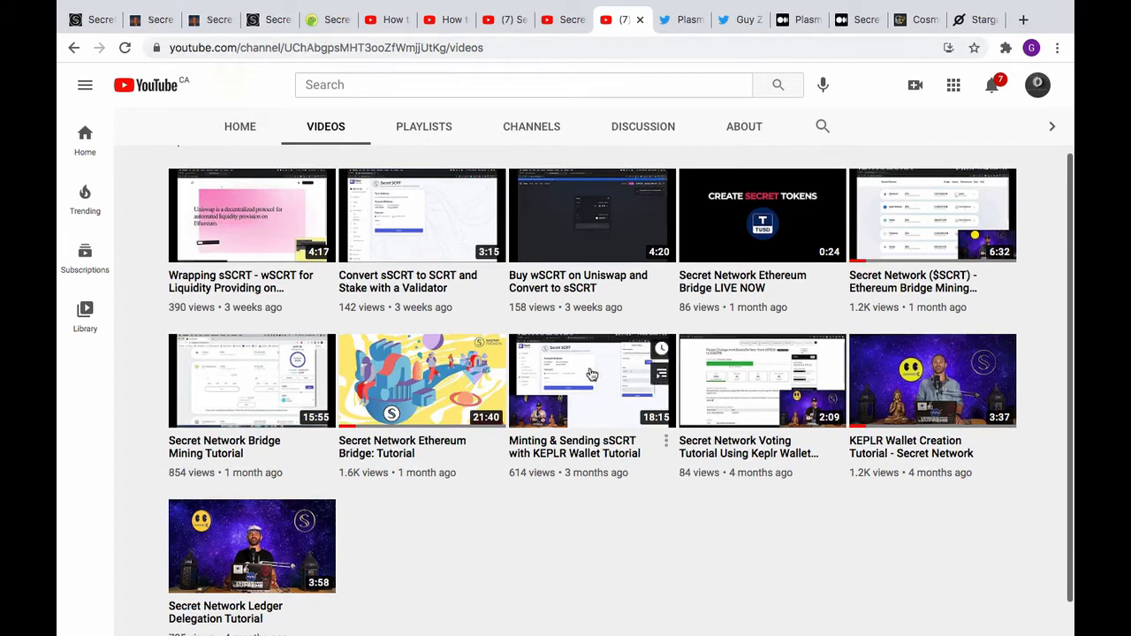
mouse_move(904, 430)
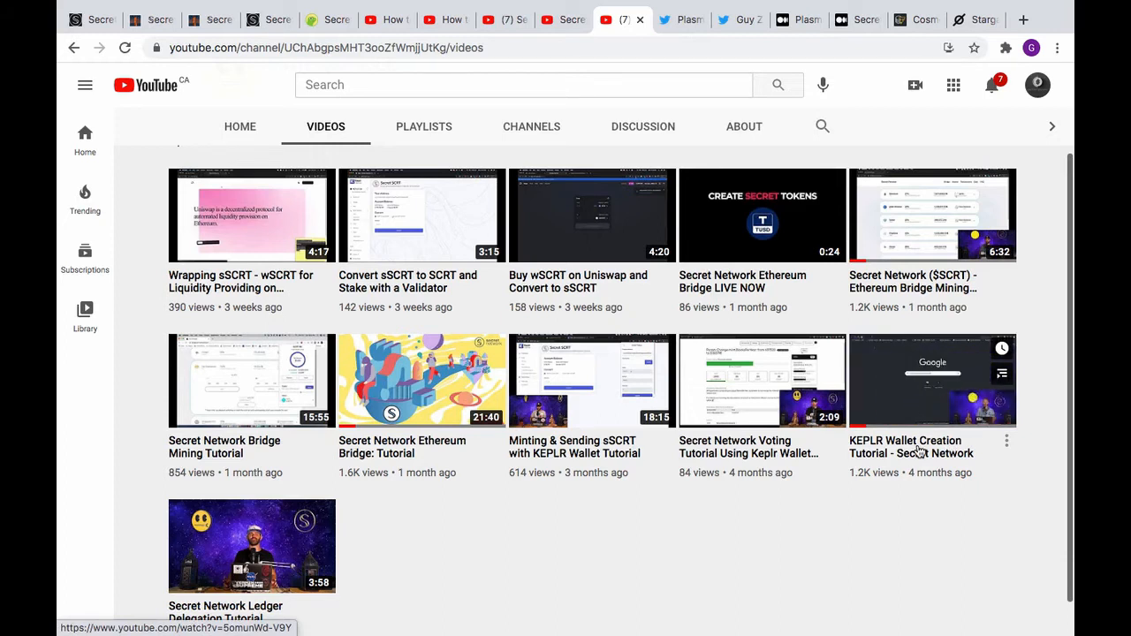
middle_click(923, 429)
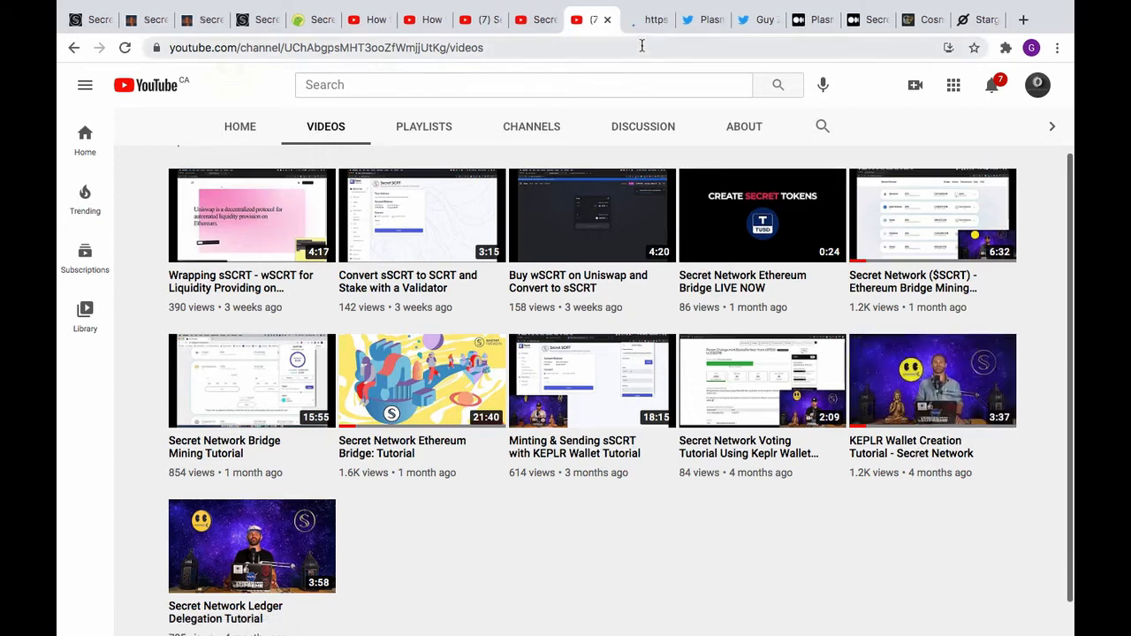
left_click_drag(644, 20, 364, 33)
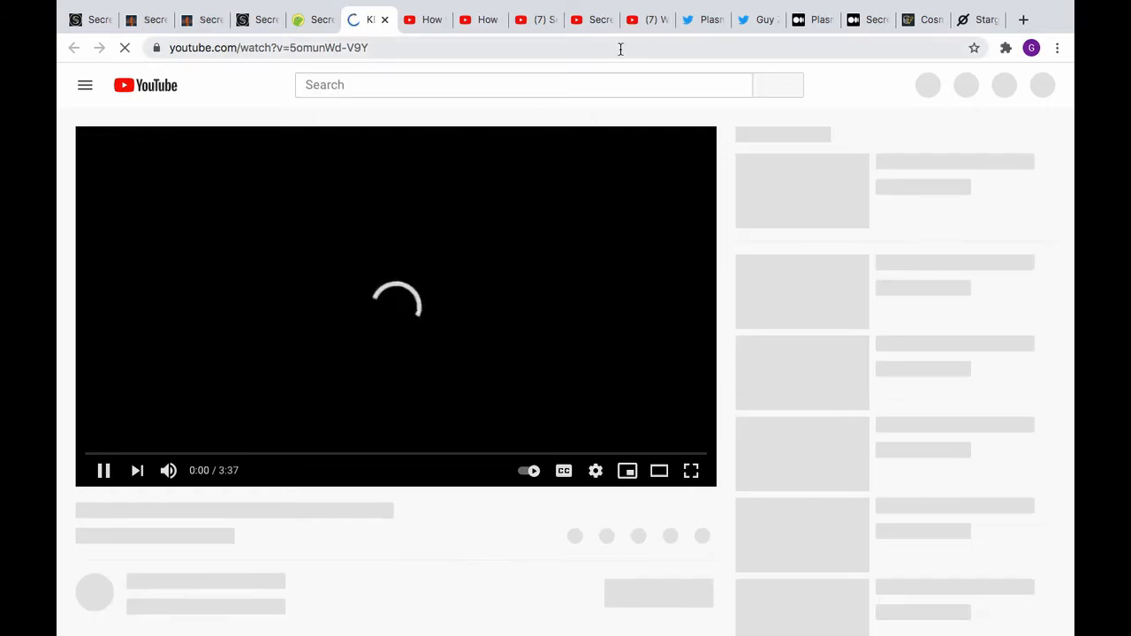
- Pause and mute the KEPLR wallet tutorial video, and return to WhisperNode's video list
left_click(103, 473)
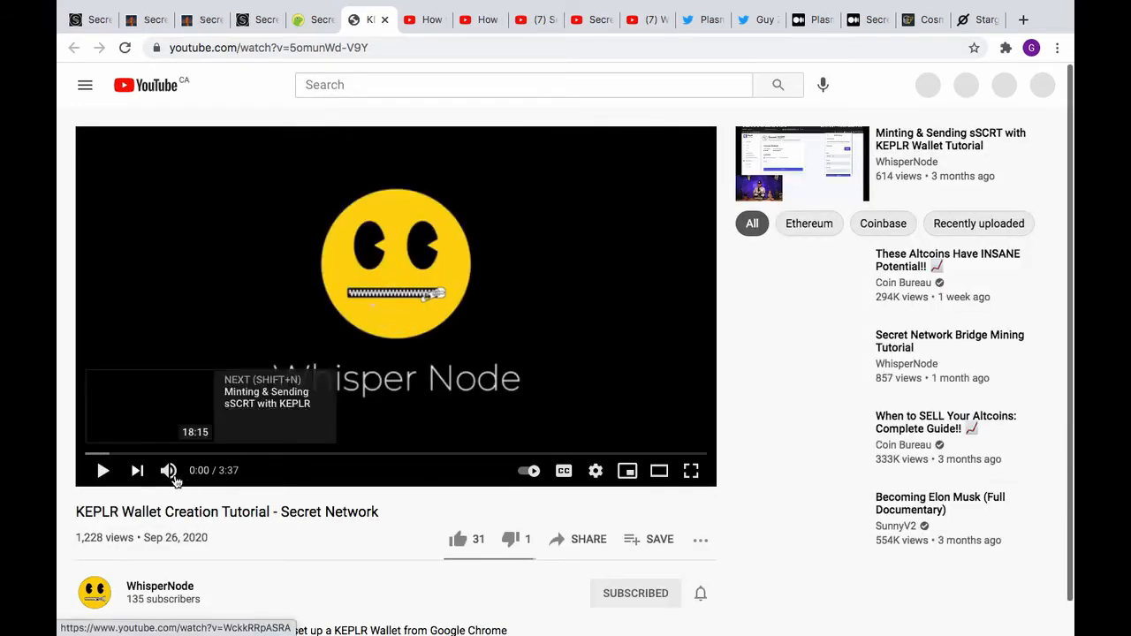
left_click(171, 472)
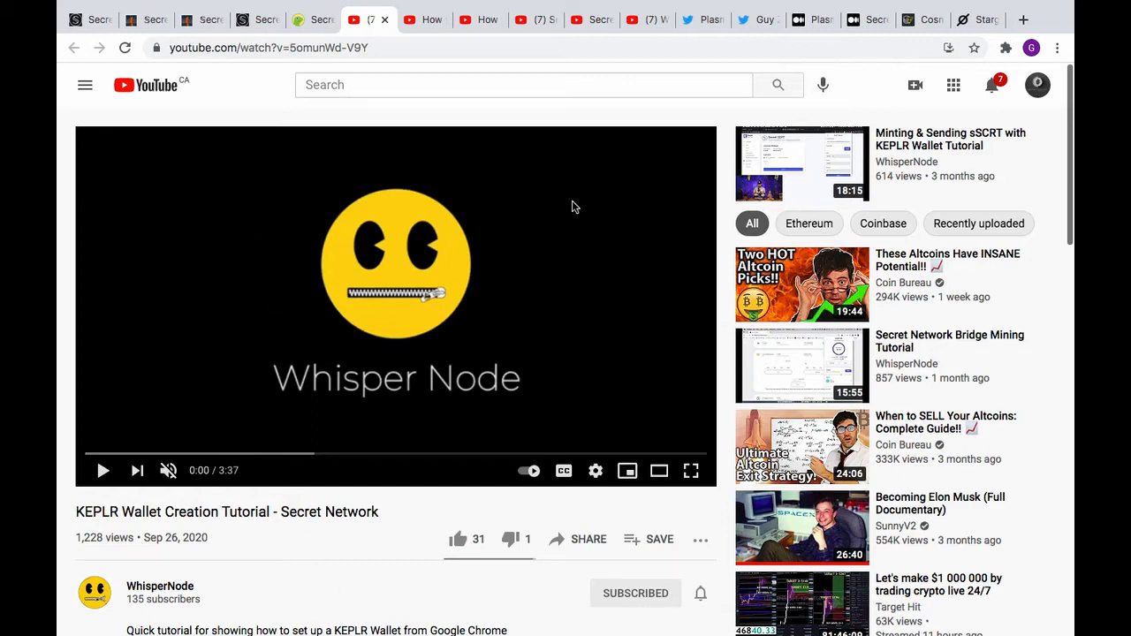
left_click(648, 26)
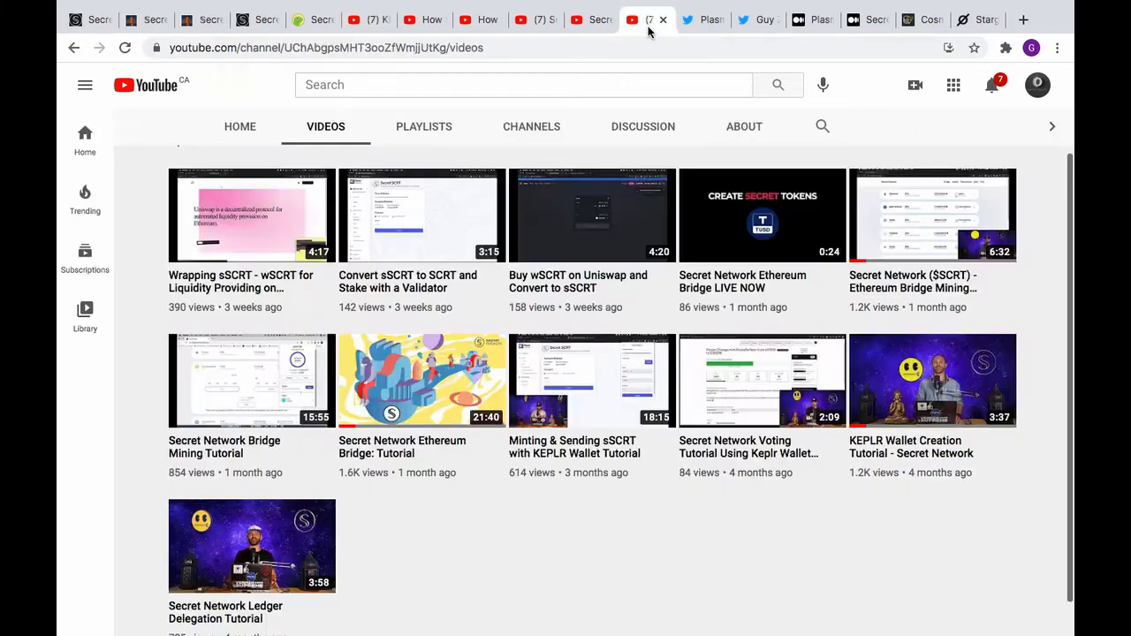
- Read the Plasm Network tweet about interoperable smart contracts and its planned Ethereum, Binance Smart Chain and Secret Network bridges
left_click(702, 21)
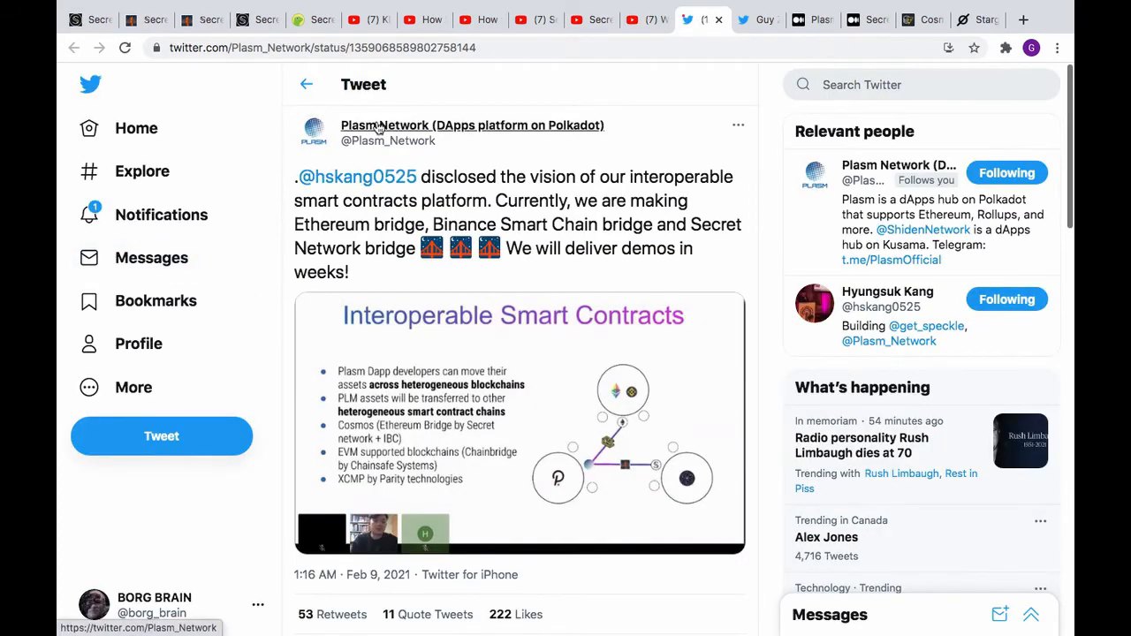
mouse_move(380, 129)
mouse_move(442, 153)
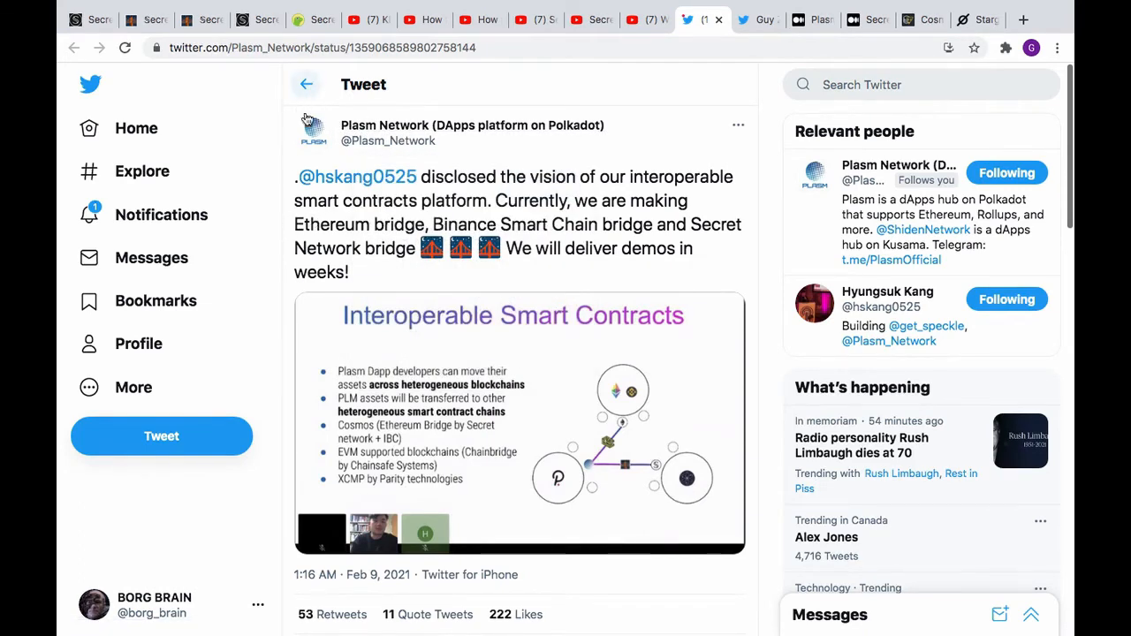
mouse_move(323, 133)
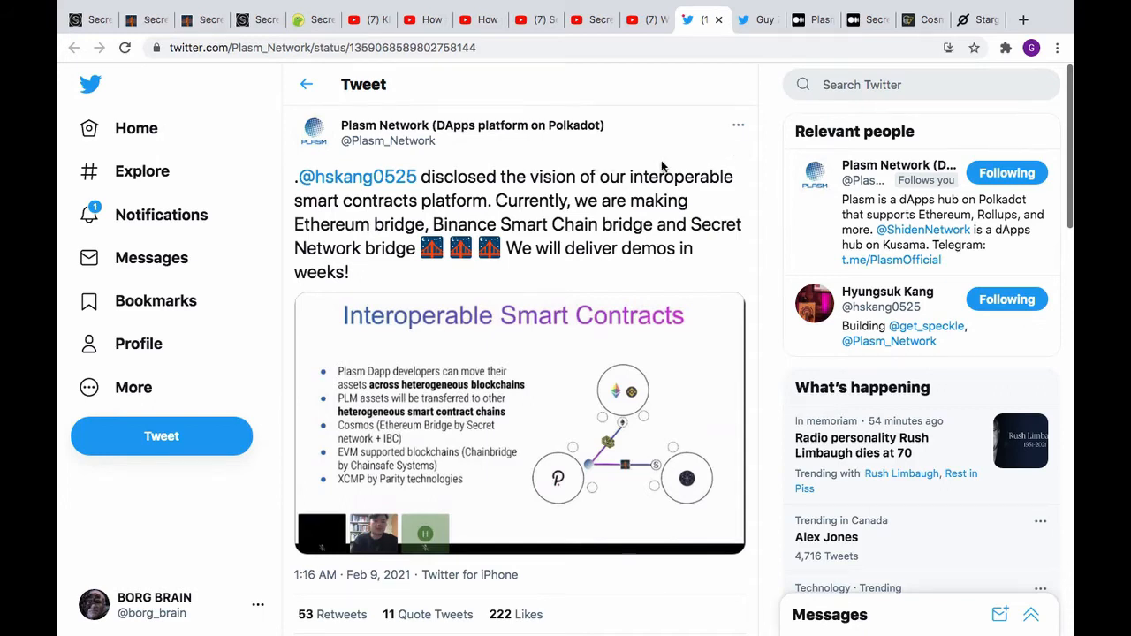
mouse_move(435, 132)
left_click(765, 14)
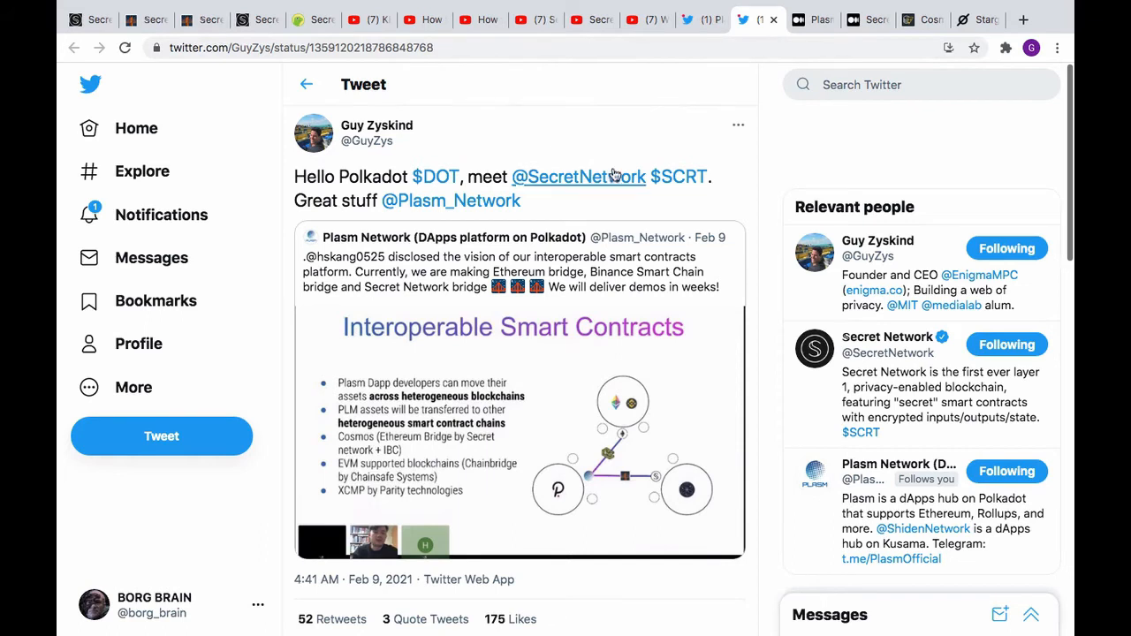
mouse_move(606, 181)
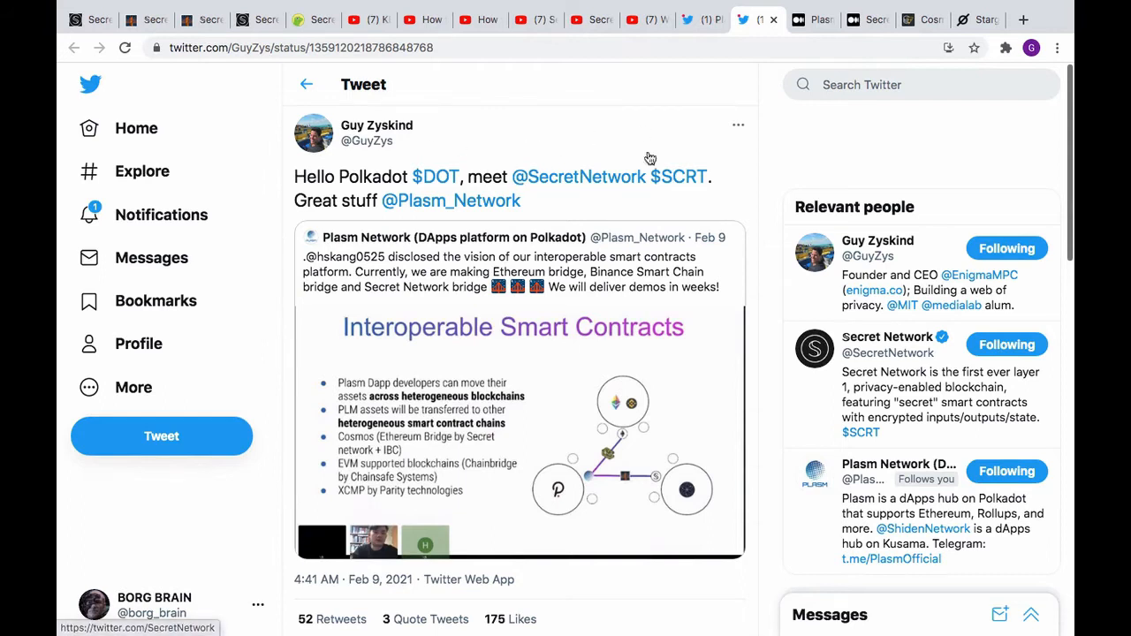
mouse_move(572, 189)
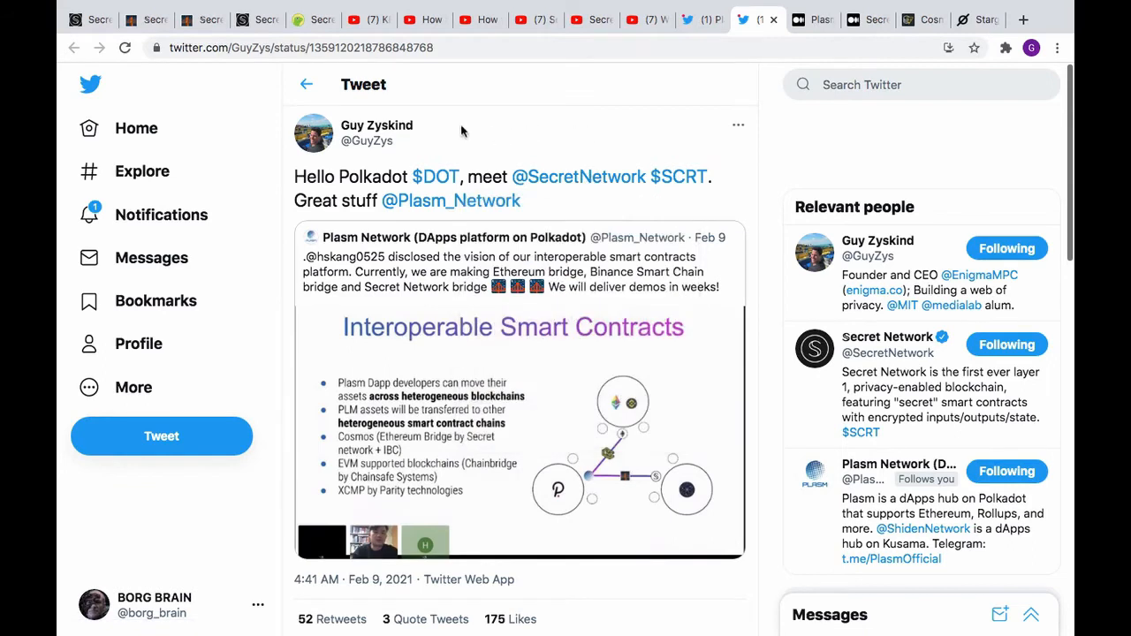
mouse_move(402, 140)
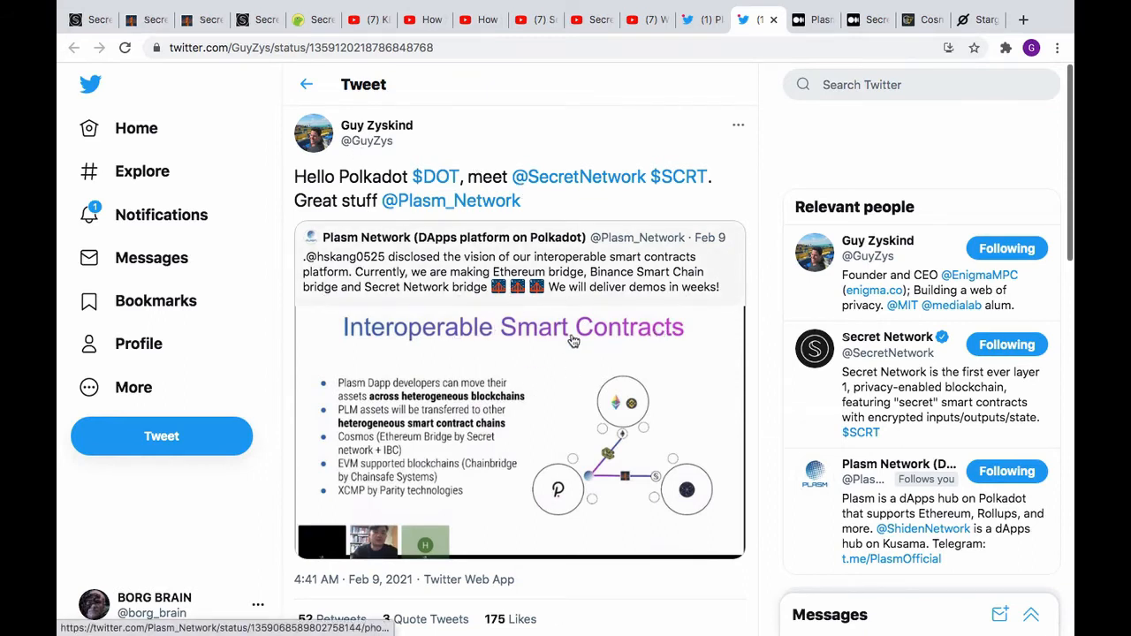
- Revisit the original Plasm Network tweet to examine its Interoperable Smart Contracts slide, and return to the tweet quoting it
left_click(692, 19)
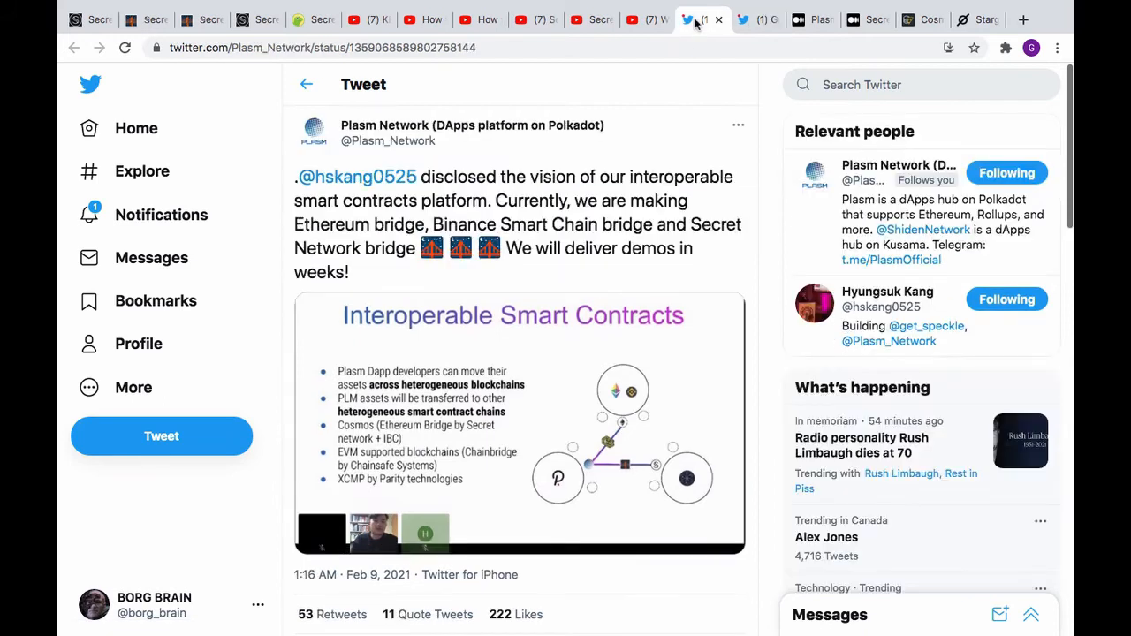
scroll(648, 177, "down", 2)
scroll(649, 175, "down", 2)
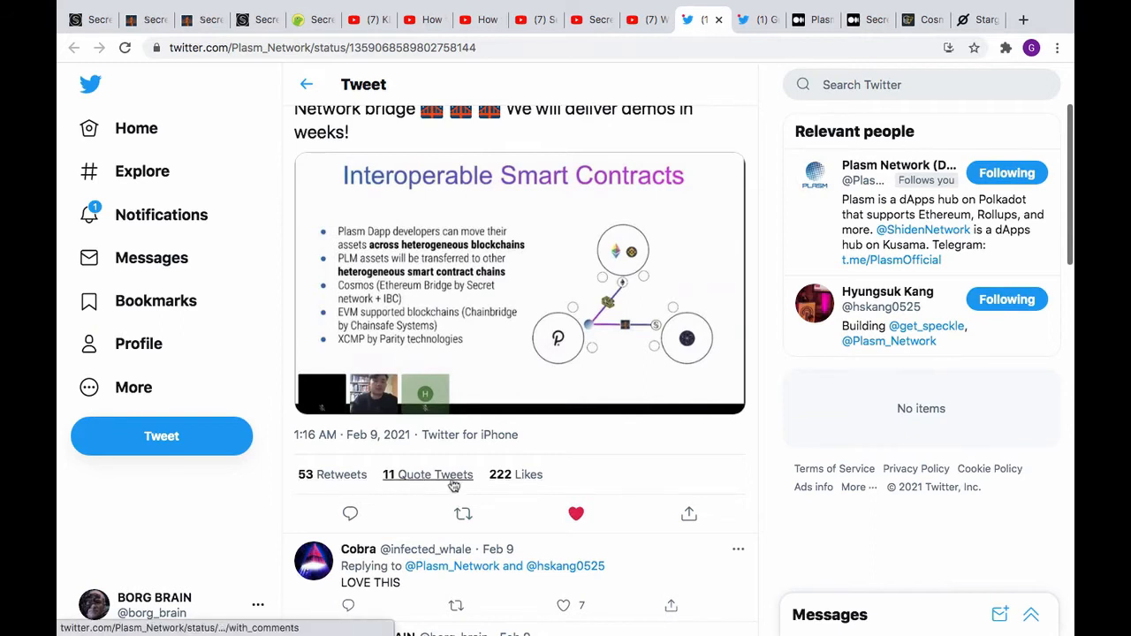
scroll(562, 364, "up", 1)
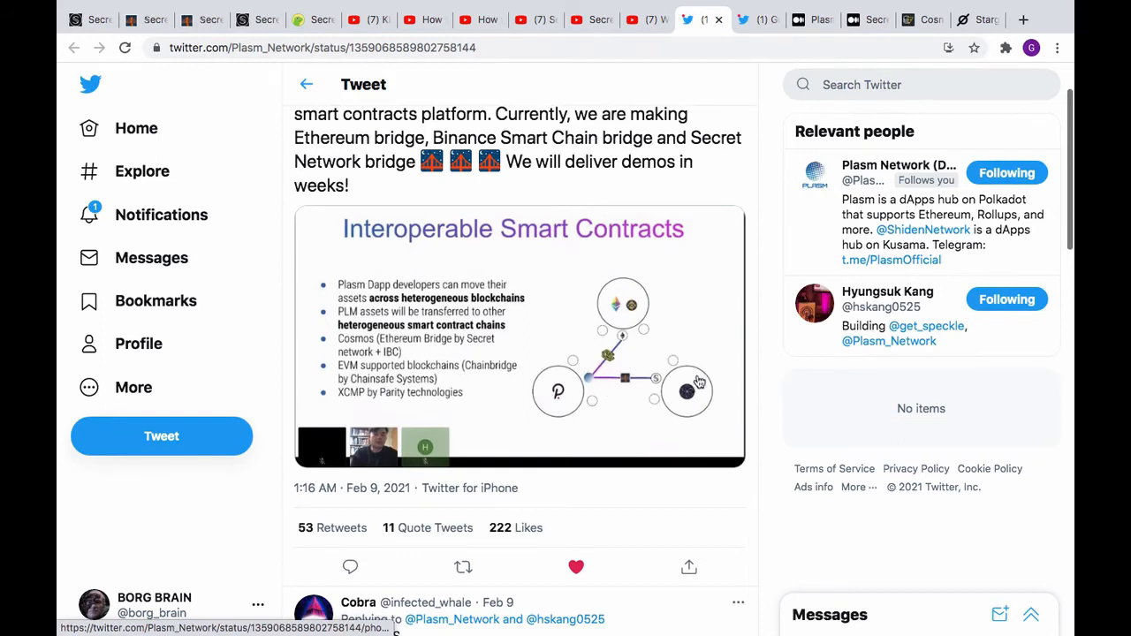
scroll(687, 136, "up", 2)
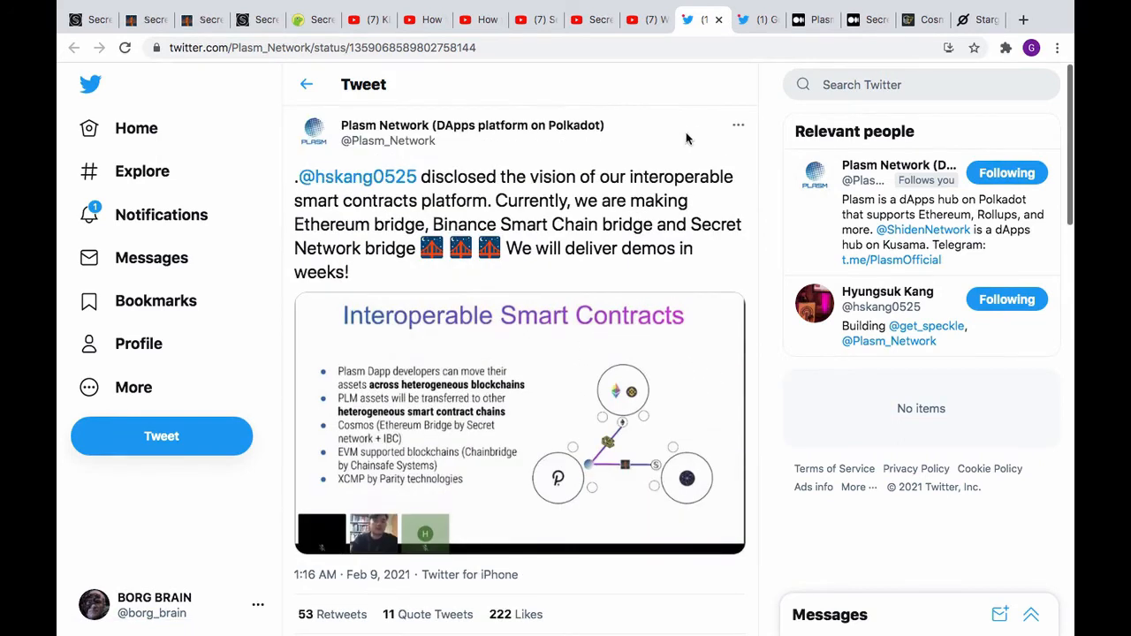
left_click(762, 27)
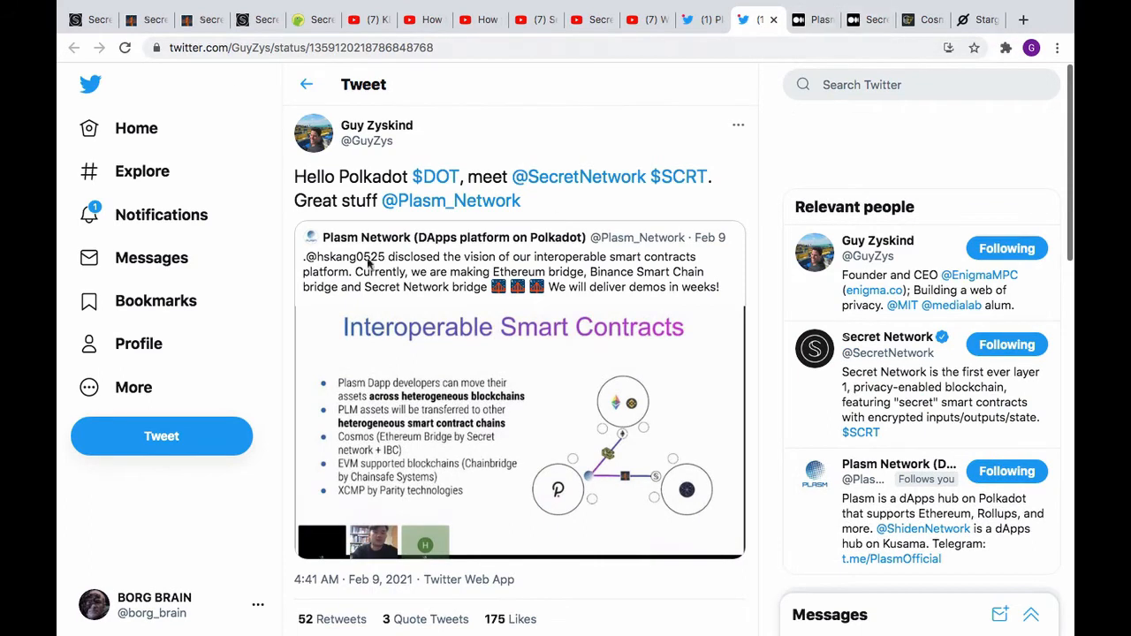
- Return to the Secret Finance ETH to Secret bridge page and connect the preselected MetaMask account to it
left_click(152, 22)
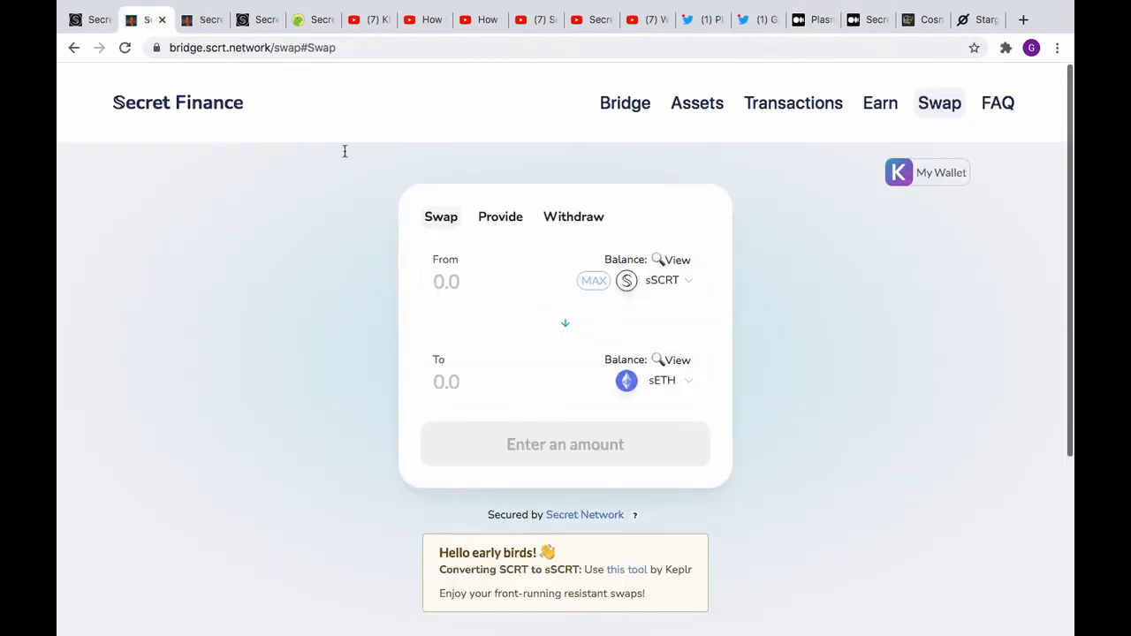
left_click(203, 25)
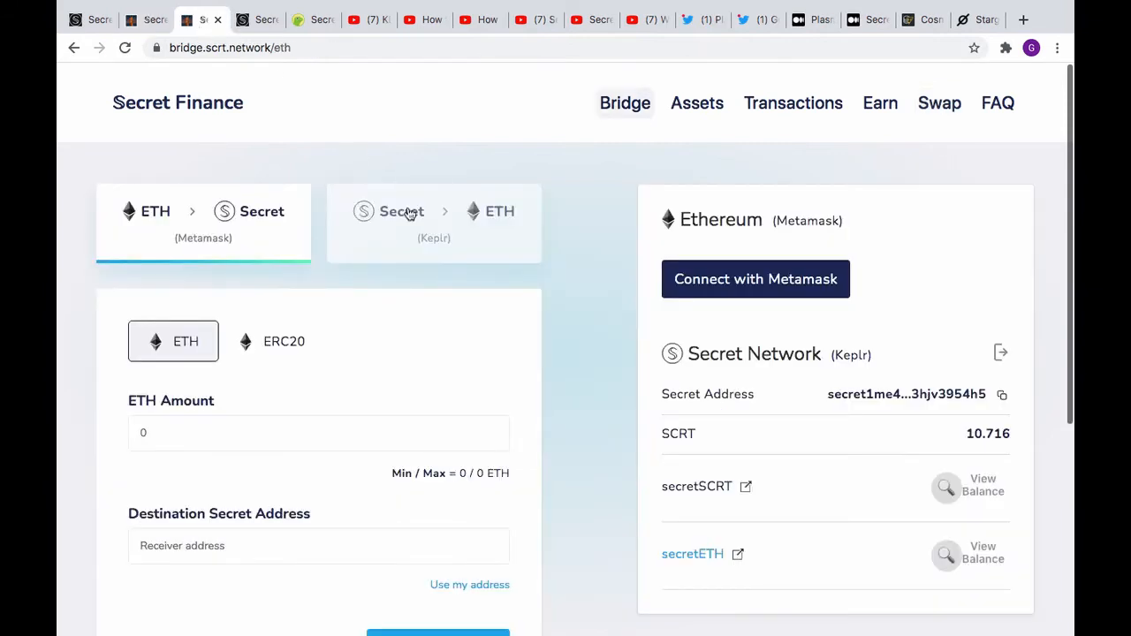
scroll(409, 214, "down", 2)
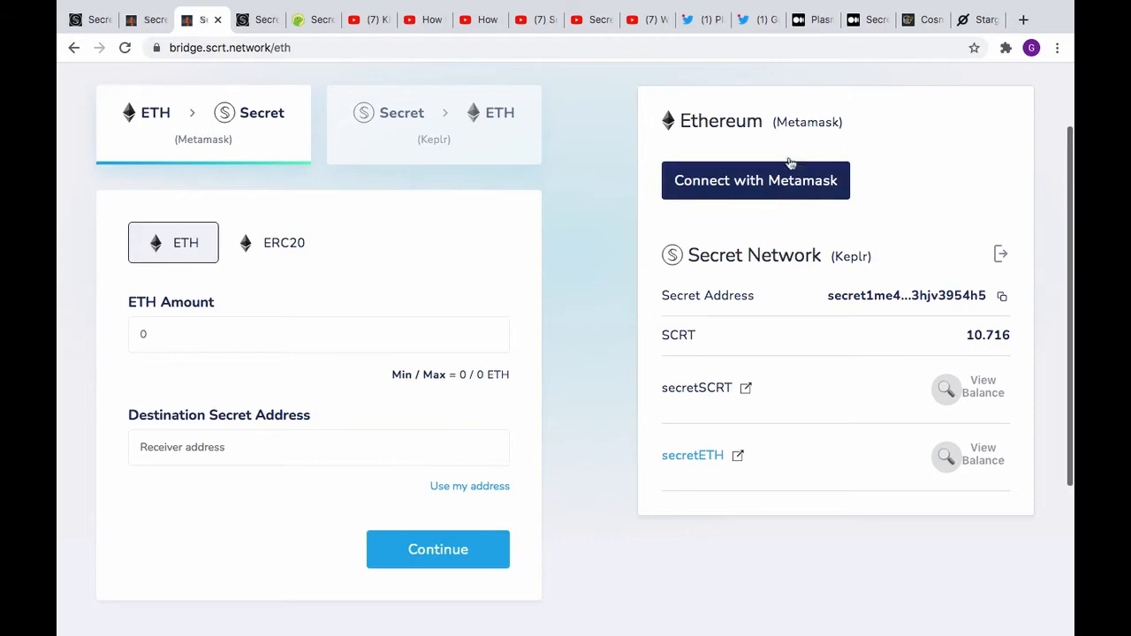
left_click(754, 181)
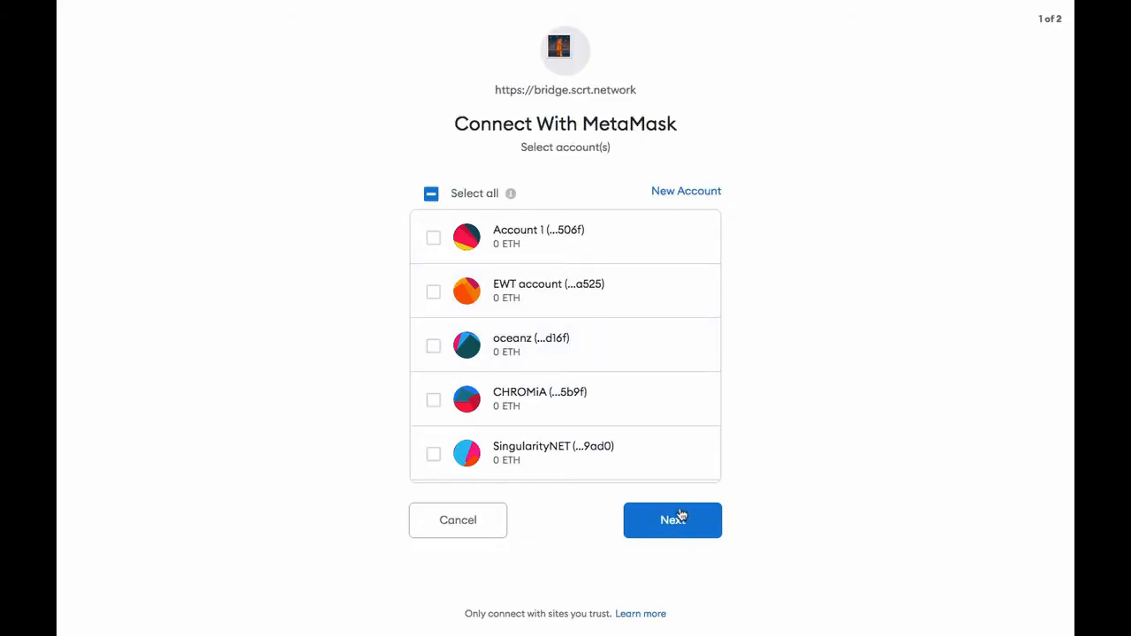
left_click(677, 519)
left_click(1018, 252)
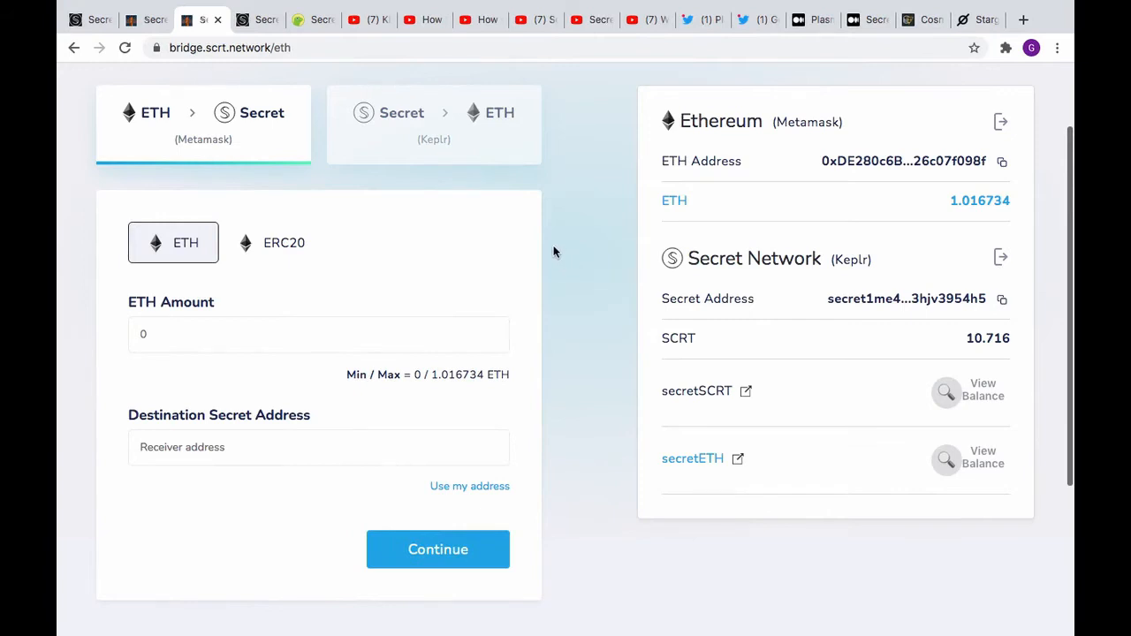
- Set up an ERC20 bridge transfer of Tether (USDT) with an amount of 3000
left_click(288, 243)
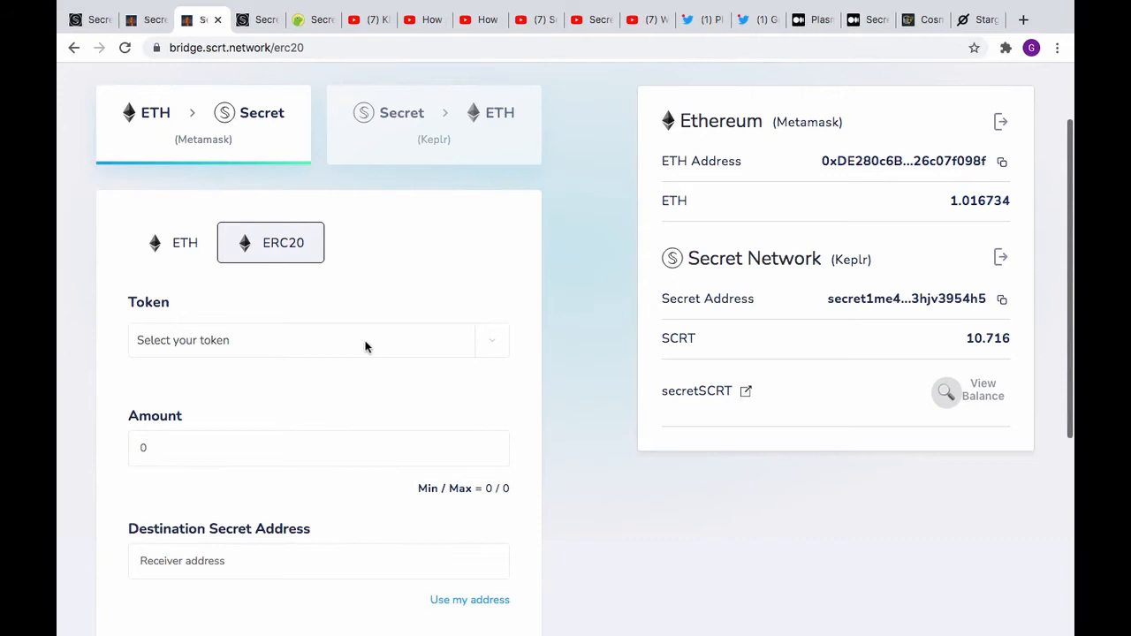
left_click(366, 347)
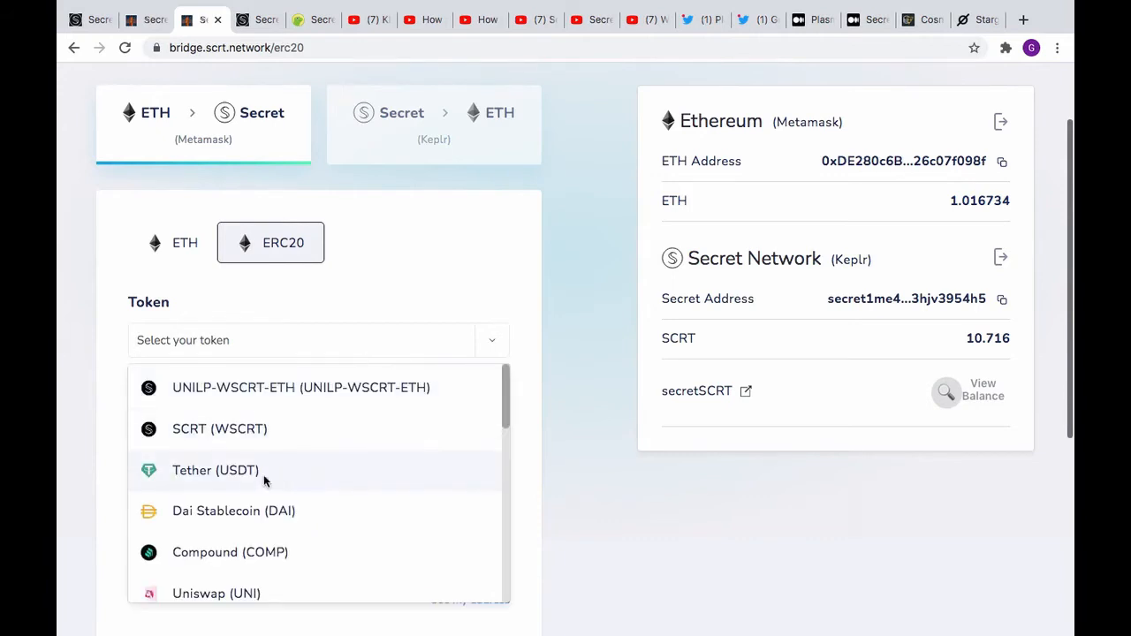
left_click(246, 473)
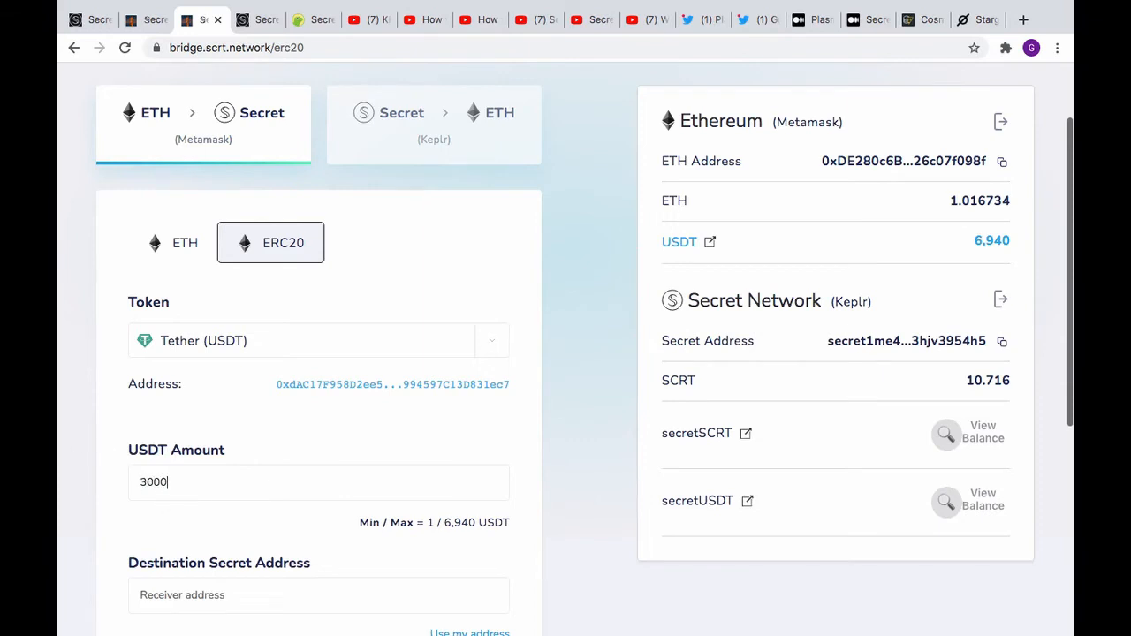
scroll(76, 500, "down", 5)
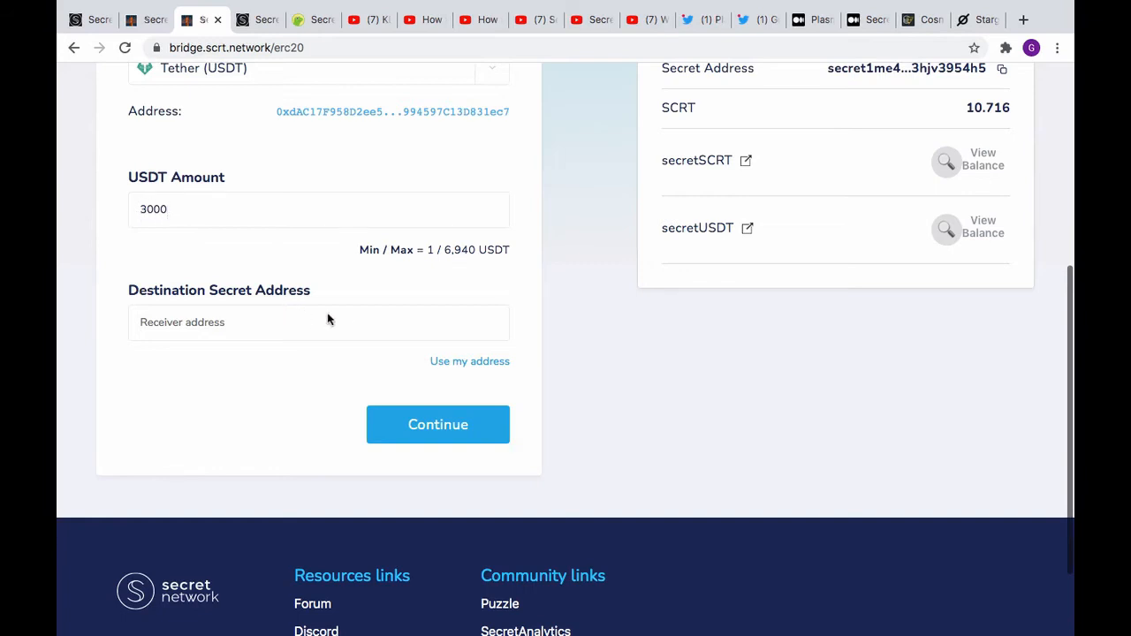
scroll(585, 223, "up", 3)
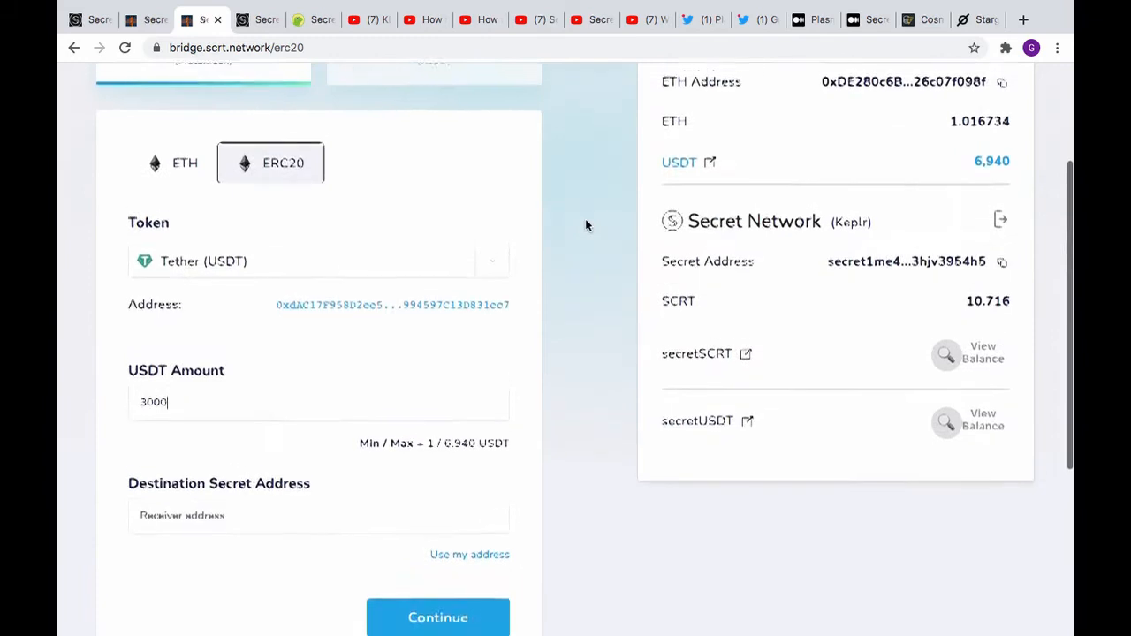
scroll(585, 221, "down", 3)
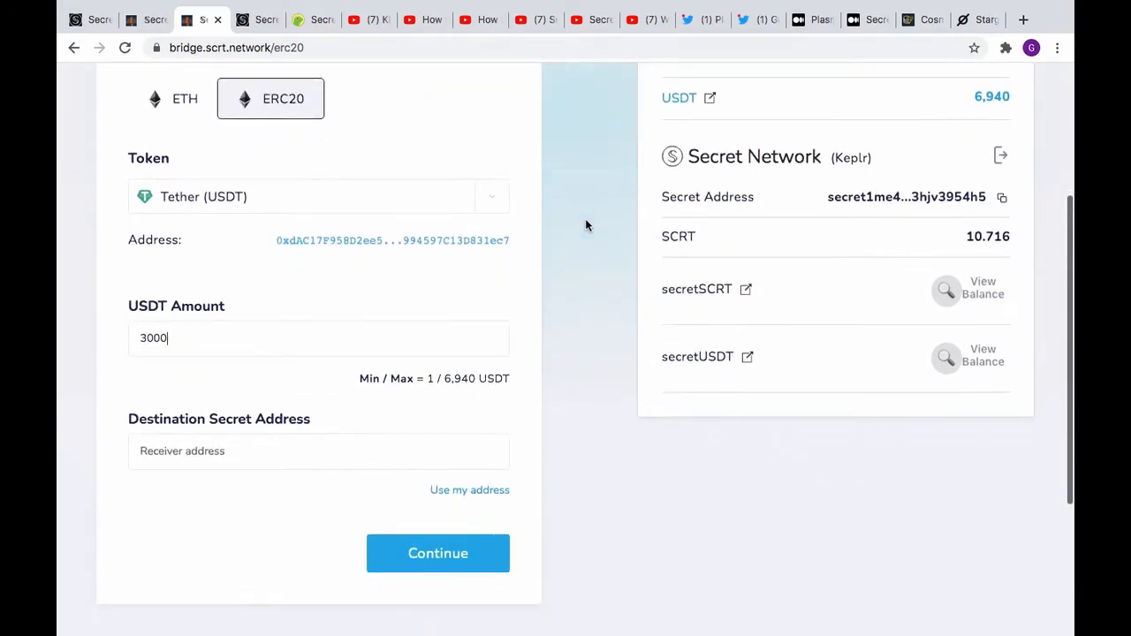
- Copy the Secret Network address from the Keplr wallet and paste it as the transfer's Destination Secret Address
left_click(1006, 49)
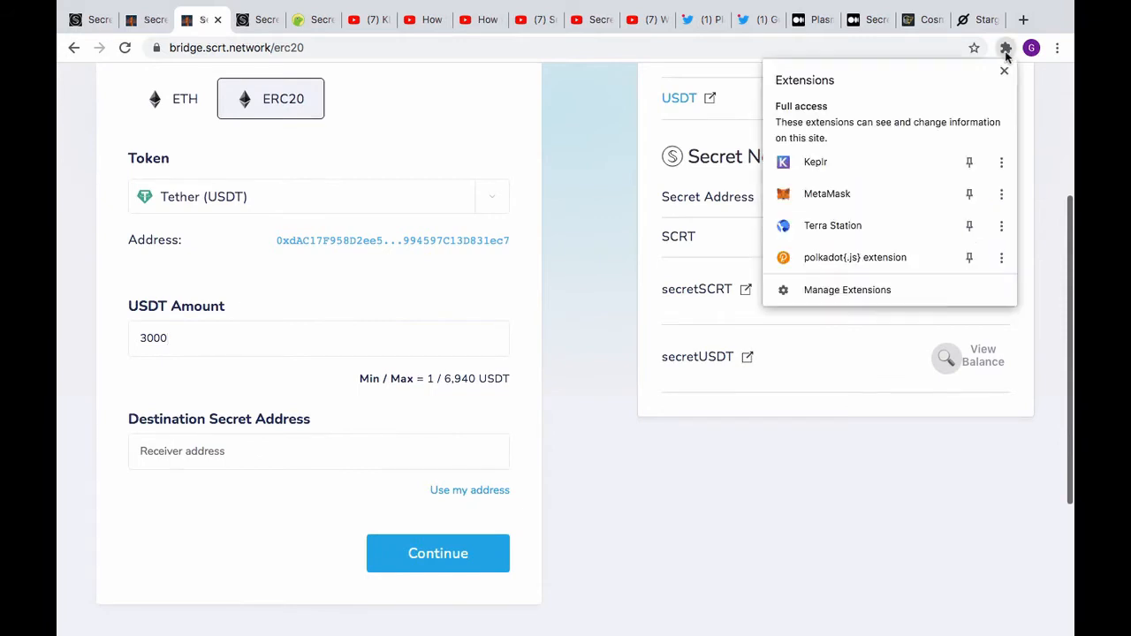
left_click(879, 162)
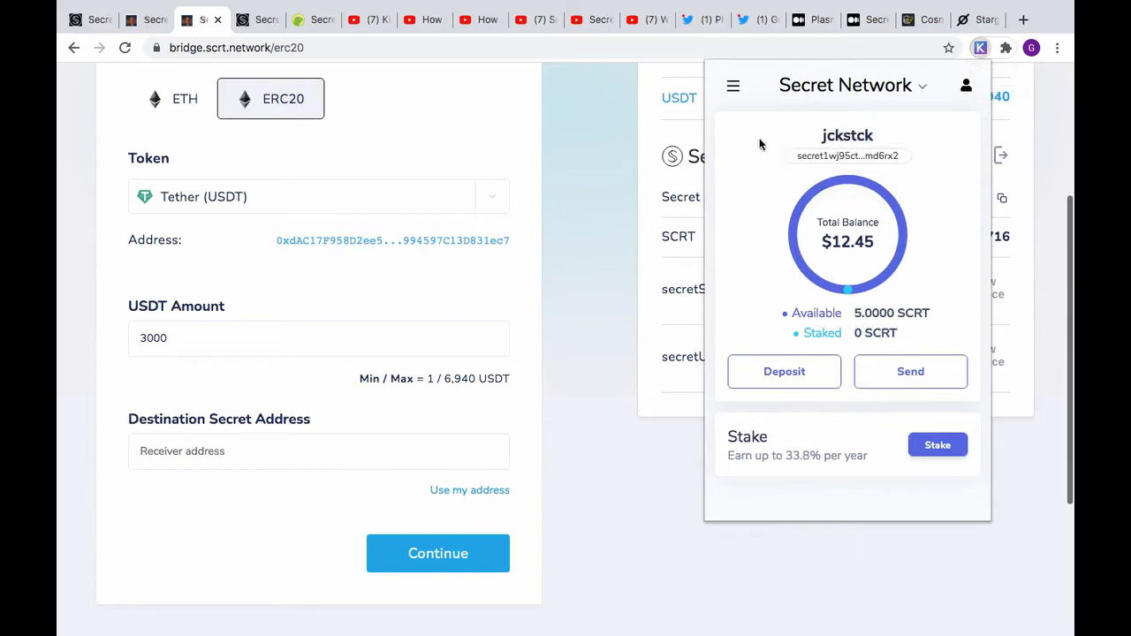
left_click(847, 157)
key("Escape")
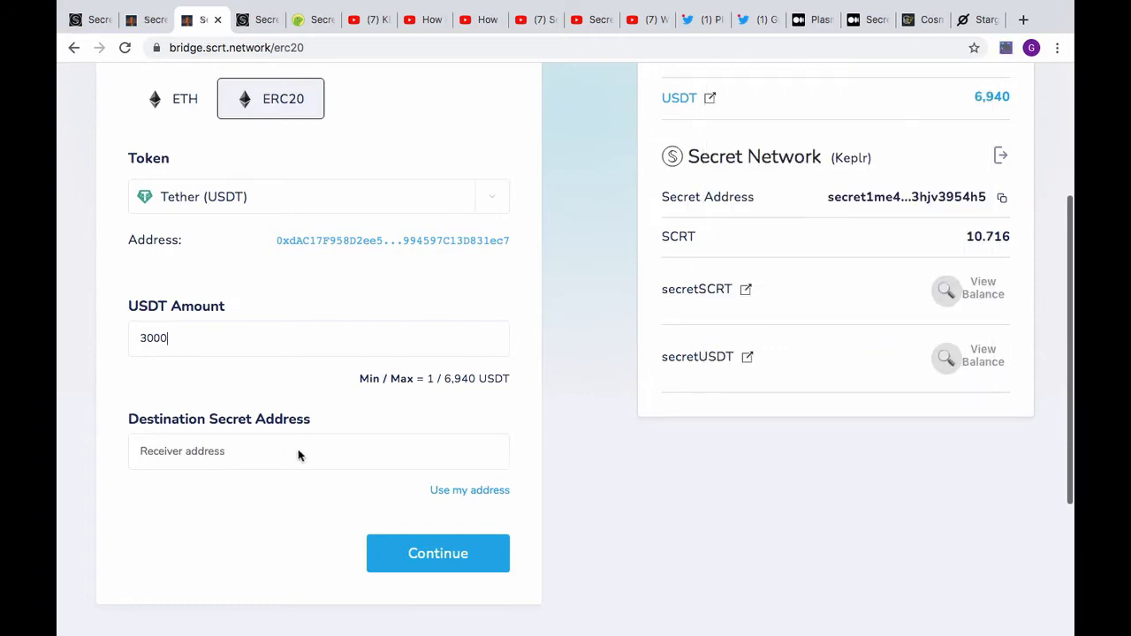
left_click(299, 450)
key("ctrl+v")
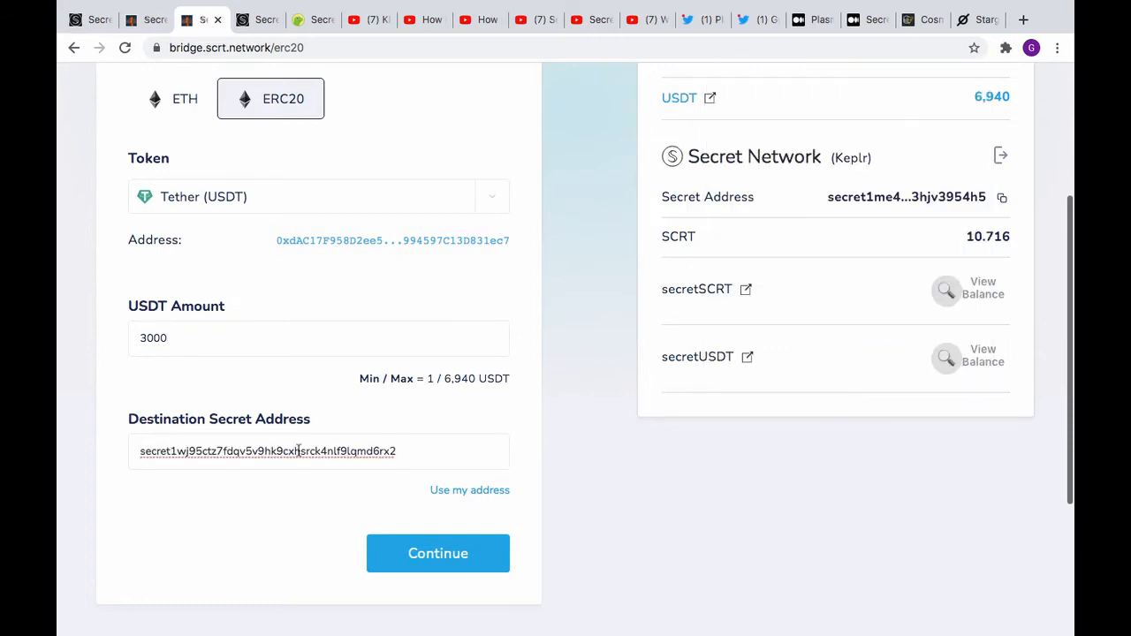
- Continue to the USDT transfer summary and review its addresses, amount and total network fee
left_click(445, 556)
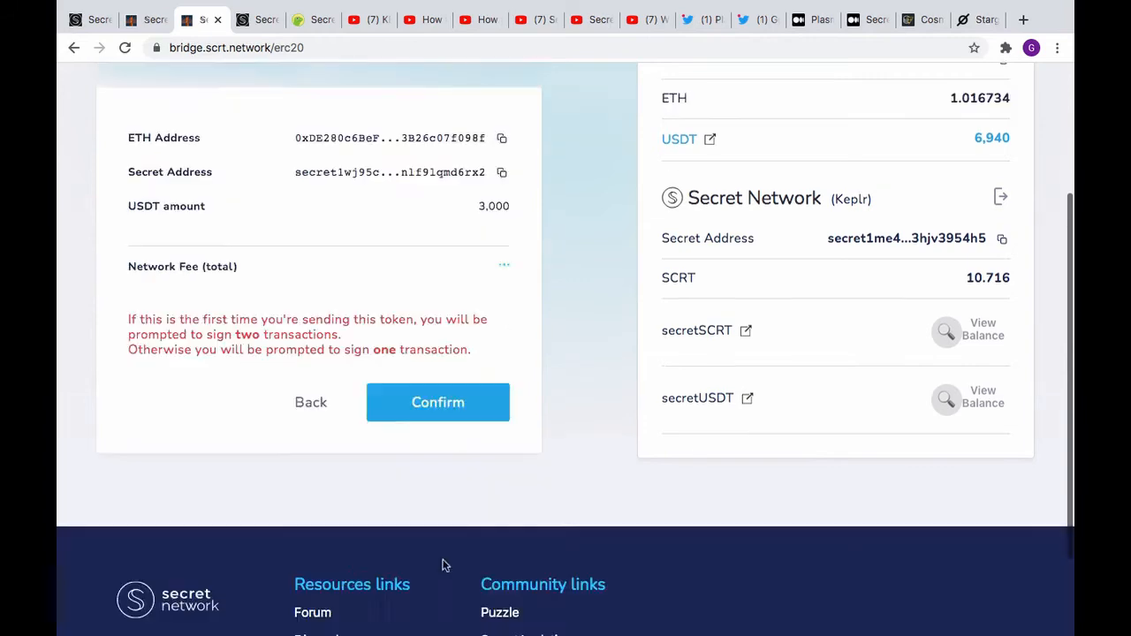
scroll(546, 499, "up", 3)
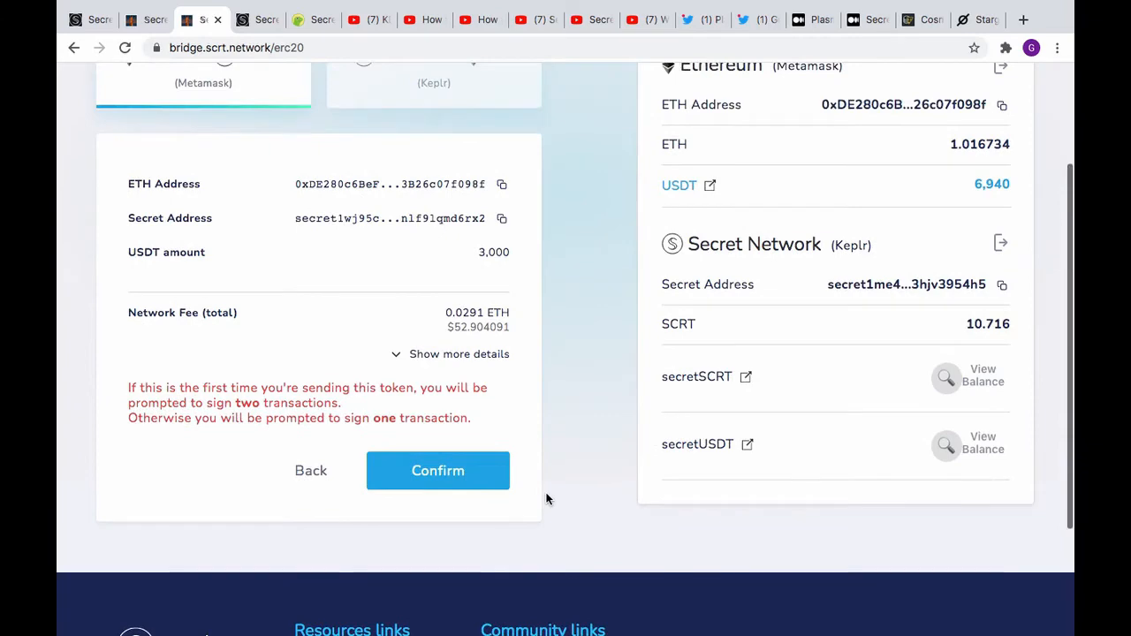
scroll(546, 499, "up", 3)
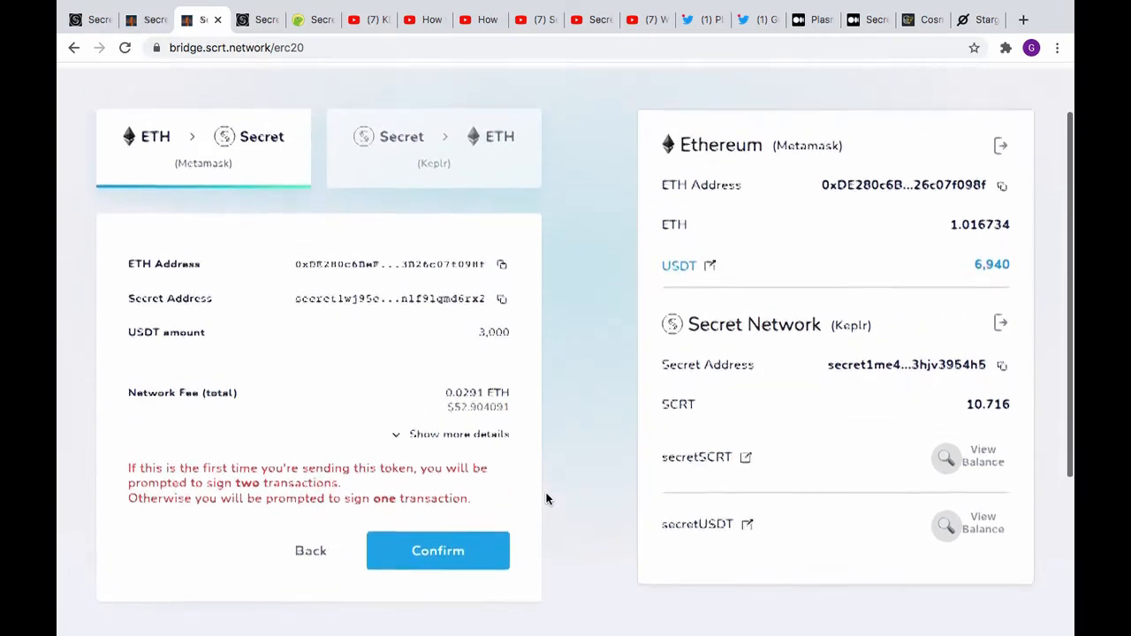
scroll(547, 499, "down", 1)
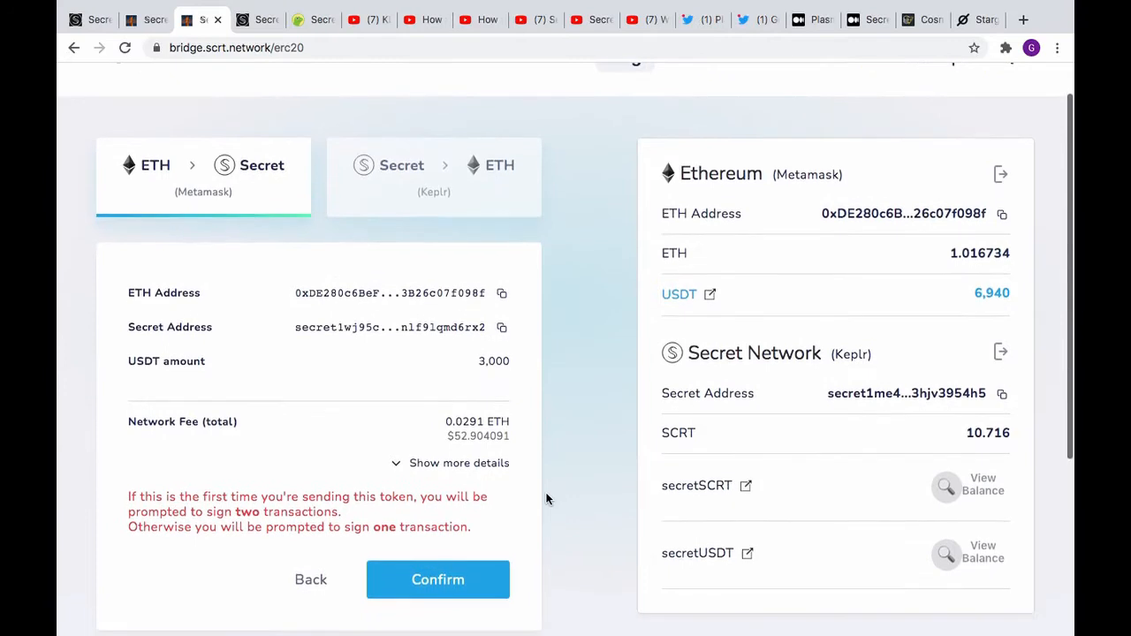
scroll(546, 500, "down", 1)
scroll(546, 499, "down", 1)
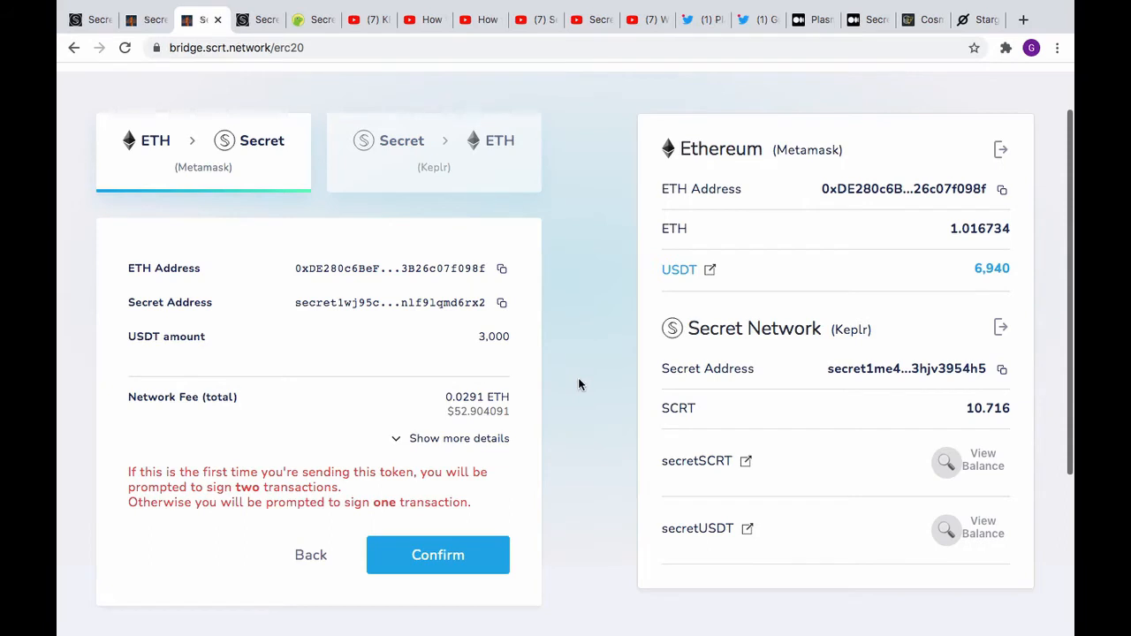
- Confirm the USDT transfer, approving the bridge's USDT spending permission and the contract interaction in MetaMask
left_click(446, 557)
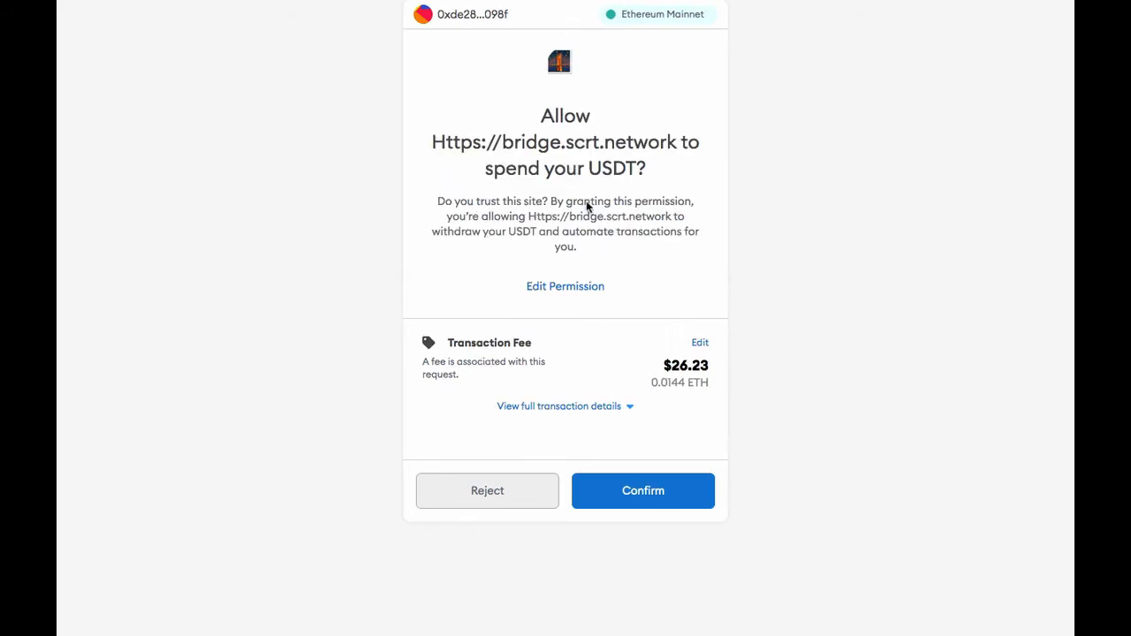
left_click(664, 491)
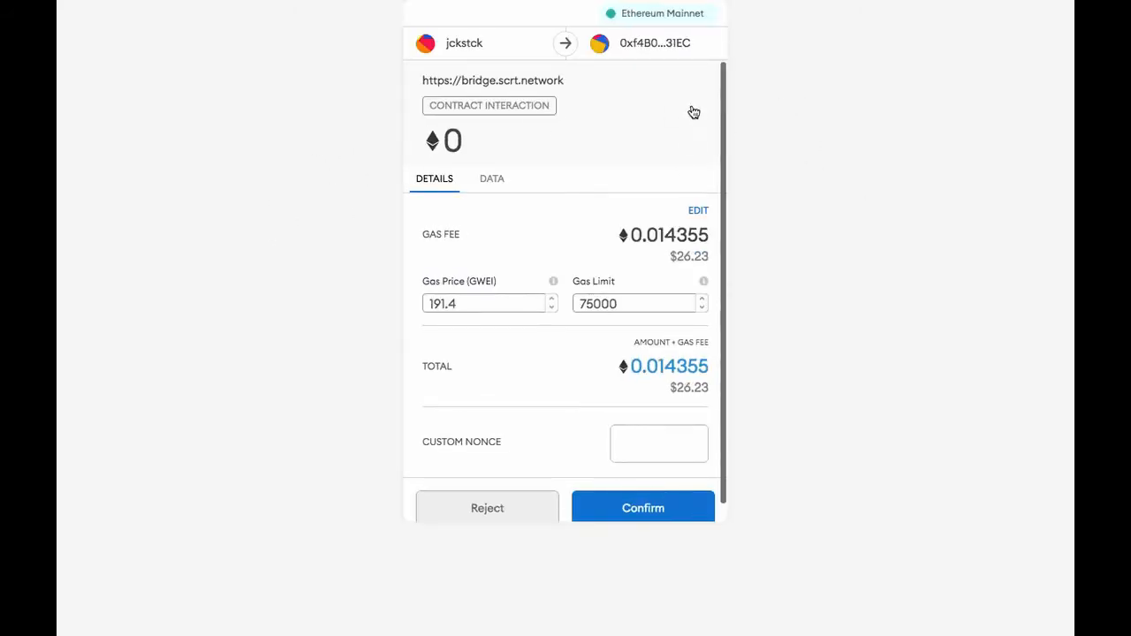
left_click(662, 511)
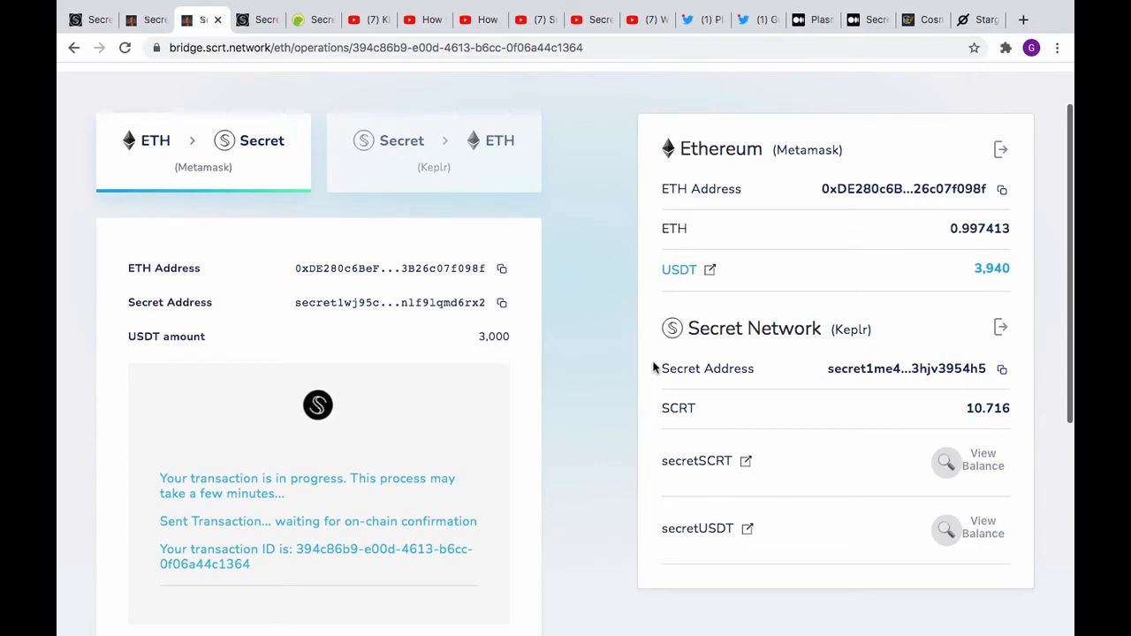
- Check the recent activity and the token balances of the Ethereum account in MetaMask
scroll(654, 368, "up", 2)
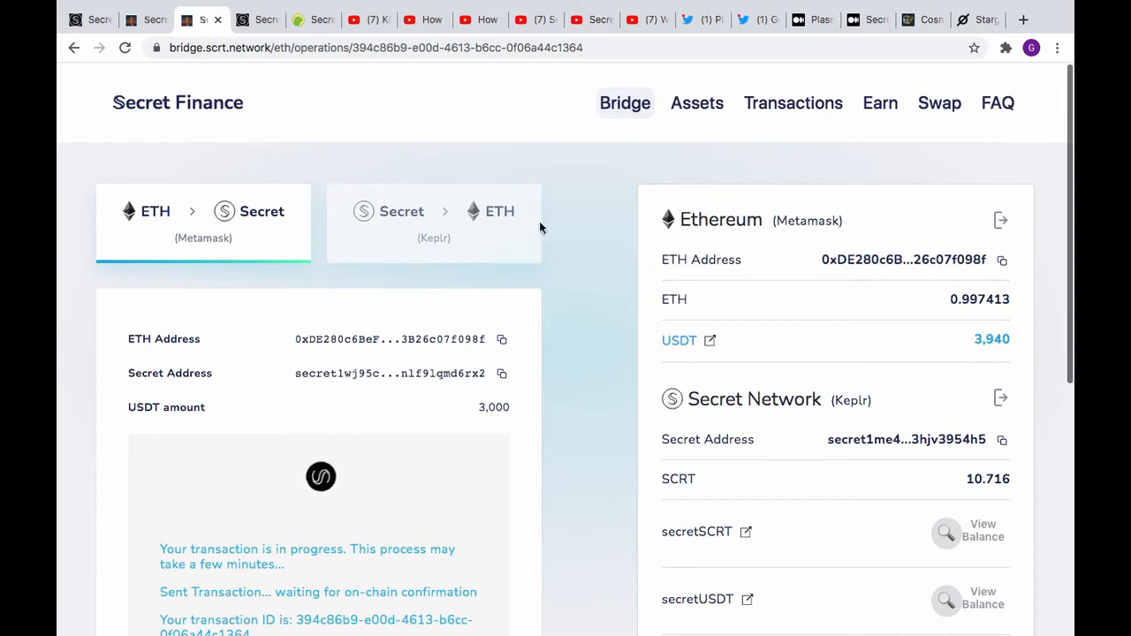
left_click(1005, 50)
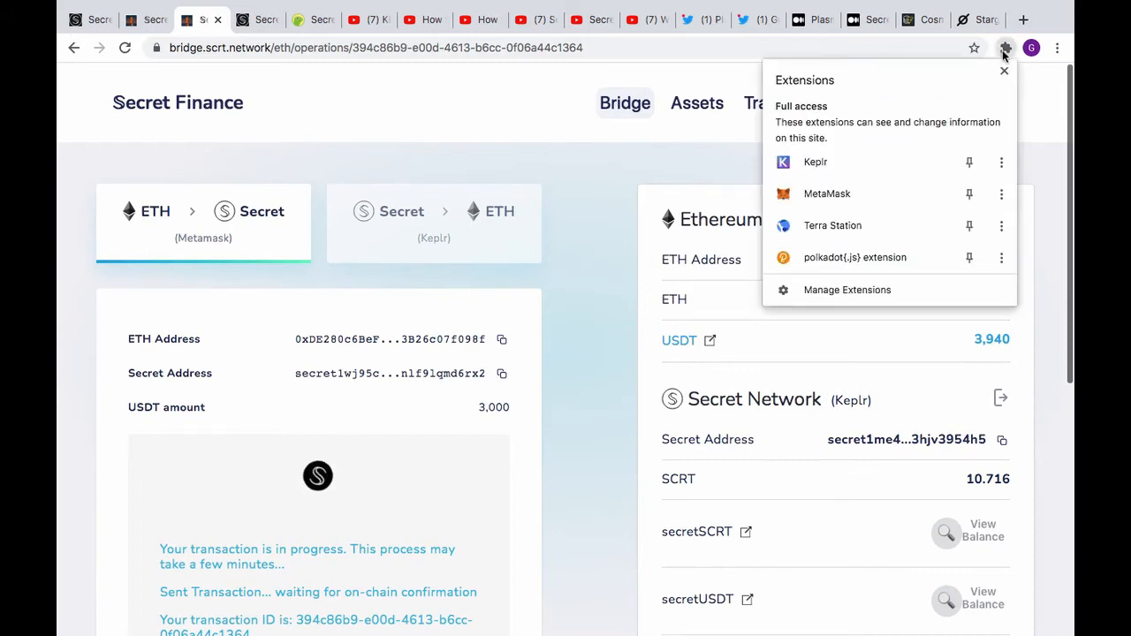
left_click(882, 194)
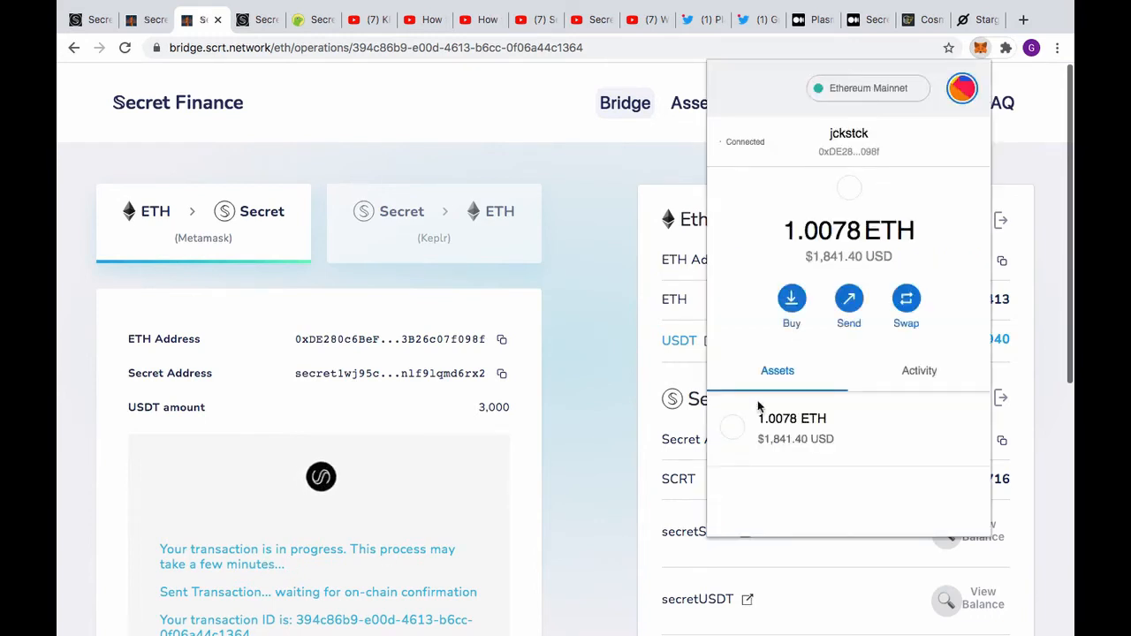
left_click(933, 372)
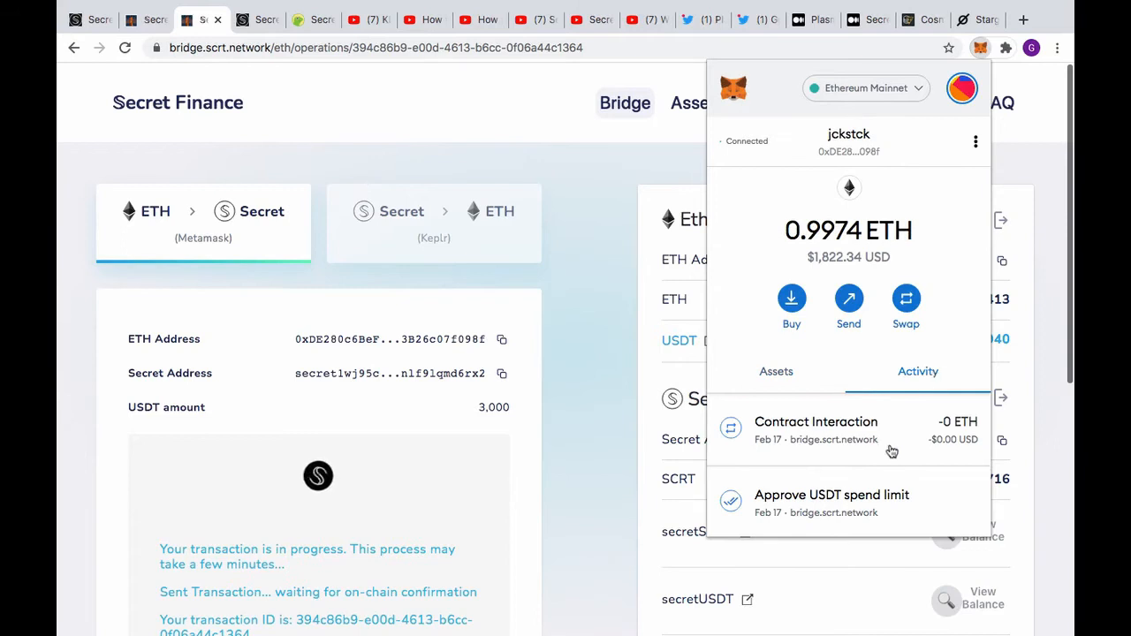
scroll(832, 505, "down", 2)
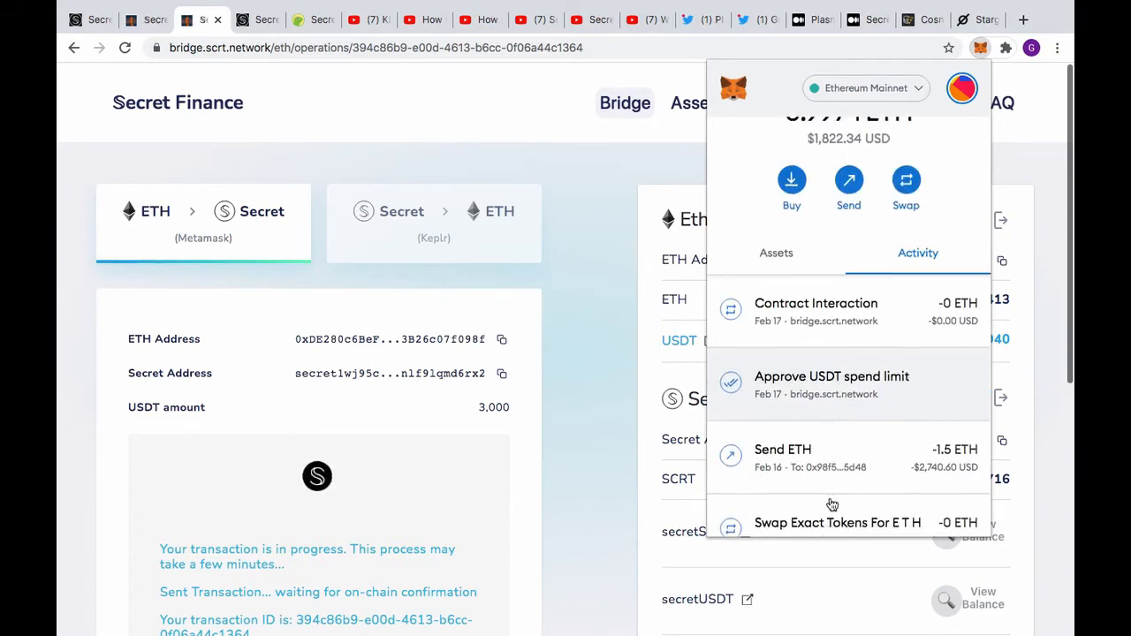
scroll(831, 504, "up", 3)
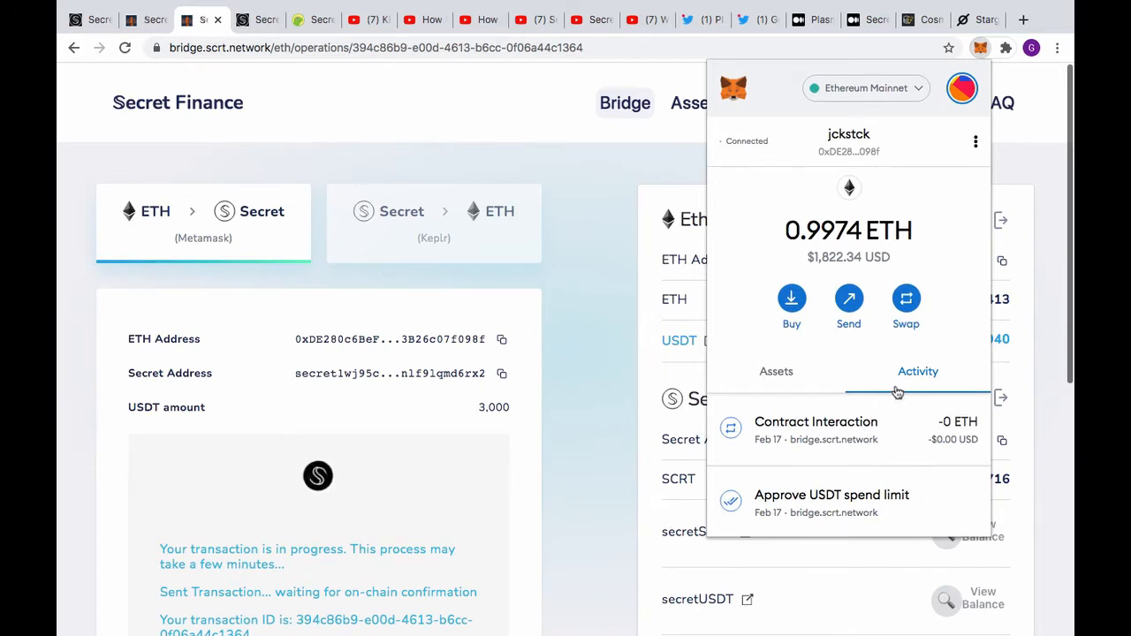
scroll(897, 391, "down", 3)
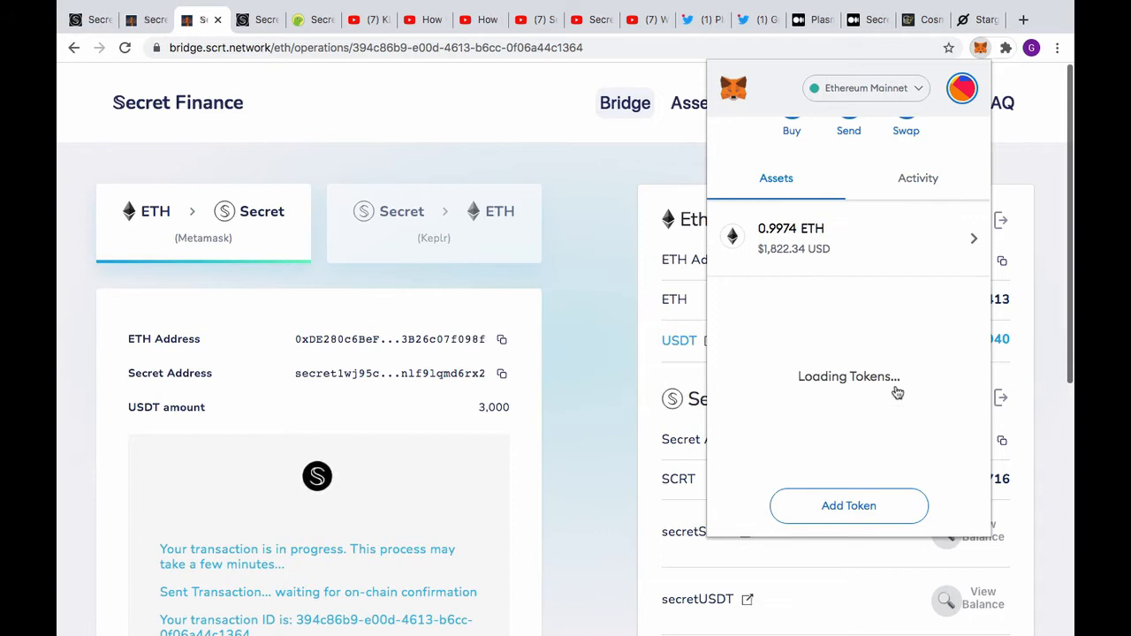
scroll(897, 391, "up", 3)
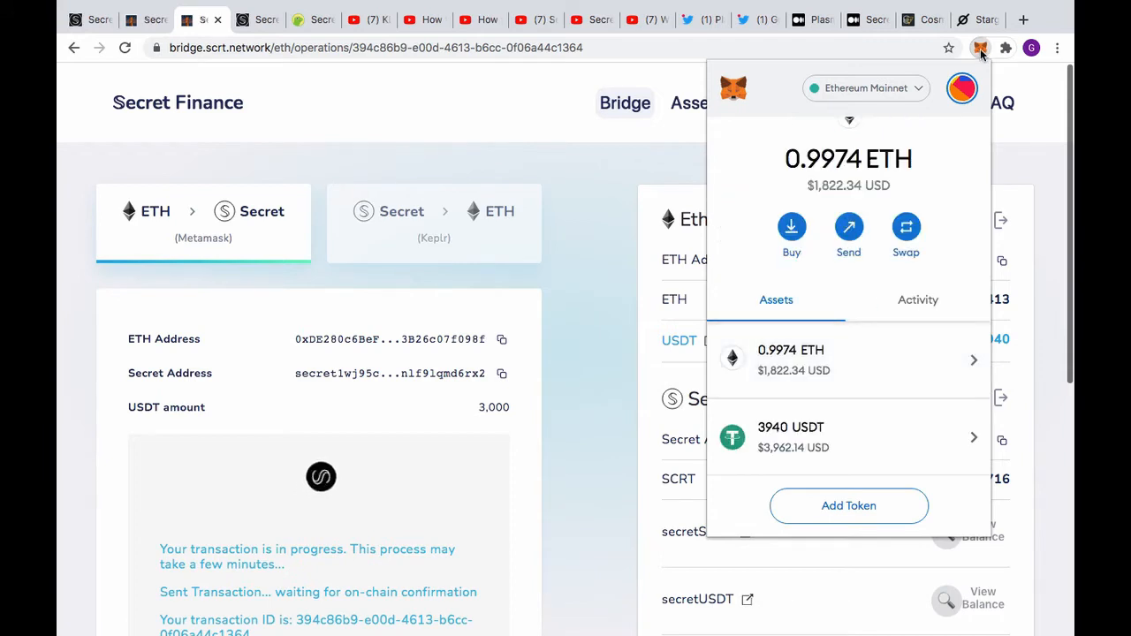
left_click(983, 46)
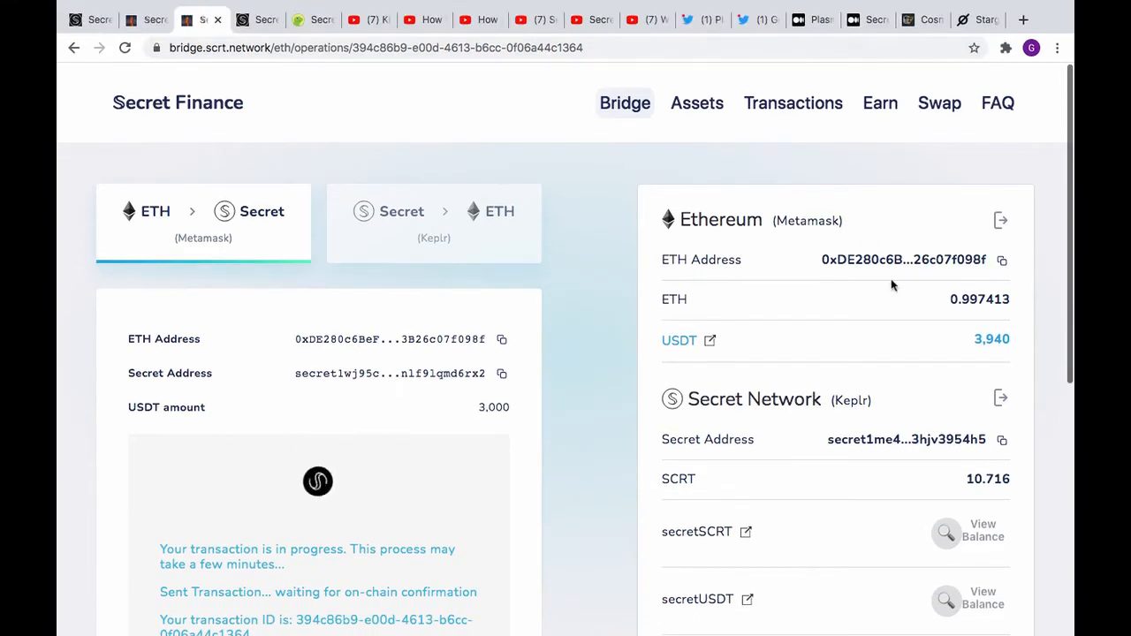
- Read the Plasm Network AMA announcement on Medium and consult Plasm Network's tweet about its interoperable smart contracts platform
left_click(805, 30)
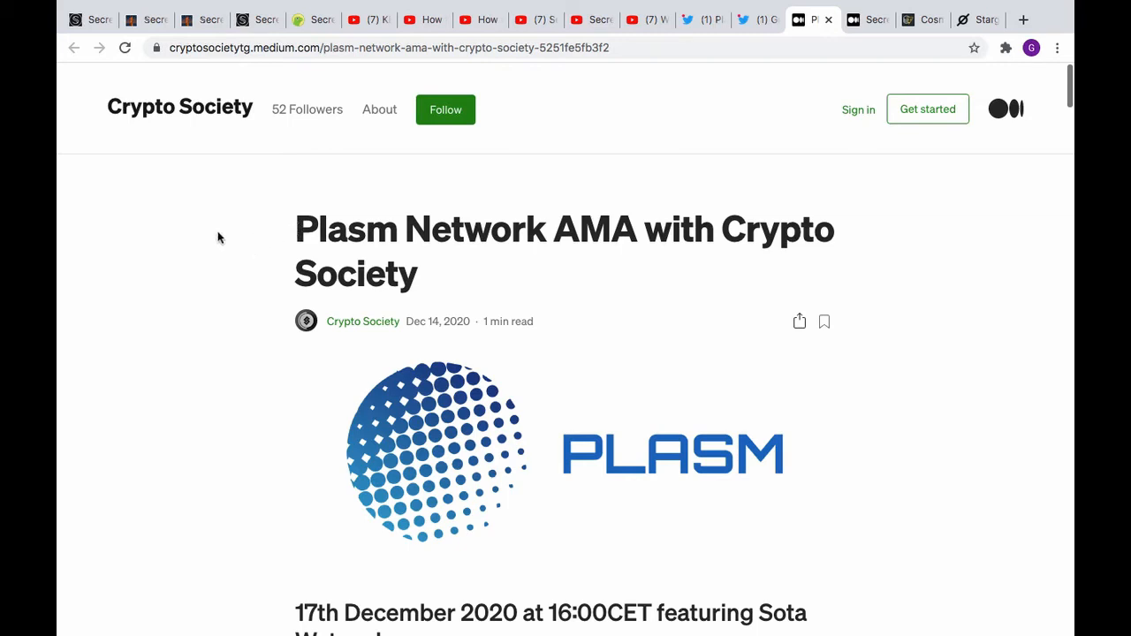
scroll(219, 237, "down", 3)
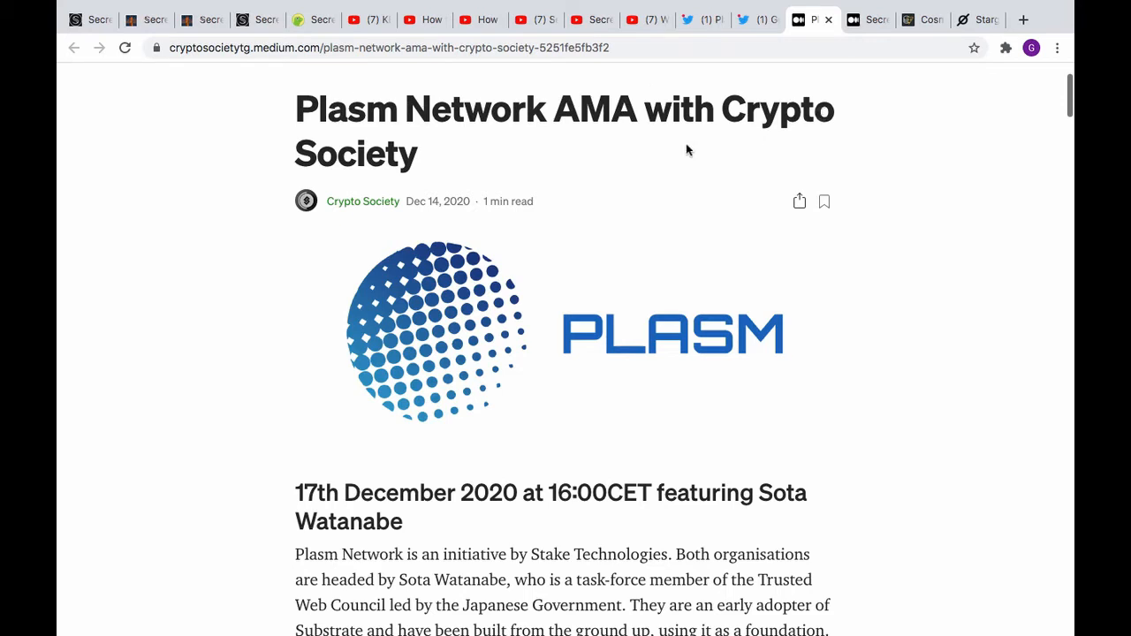
left_click(689, 23)
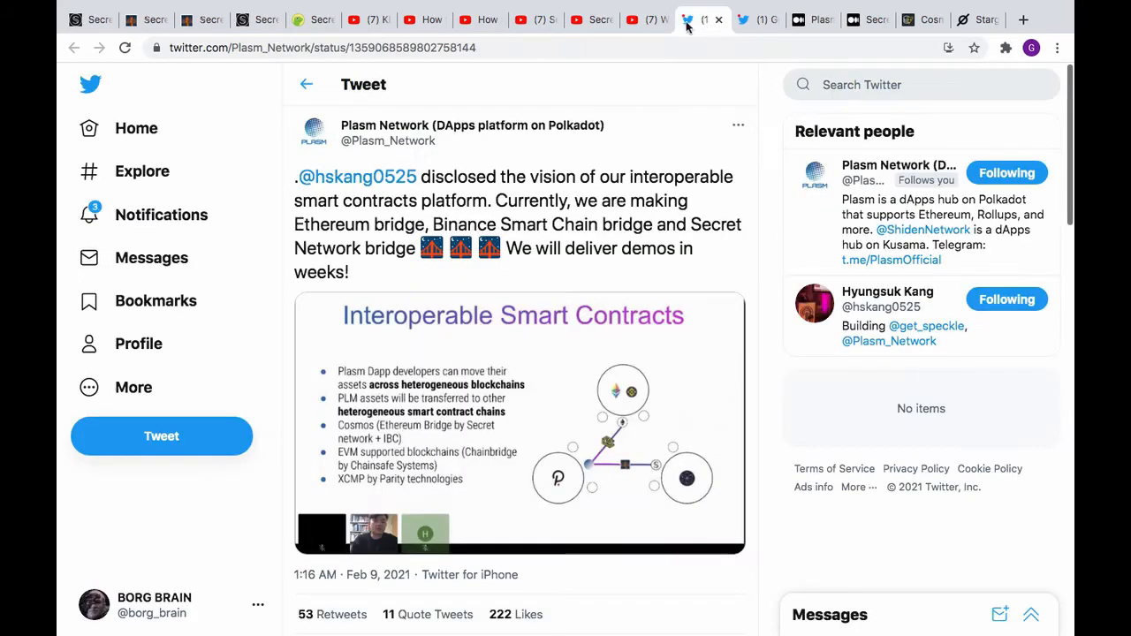
left_click(811, 21)
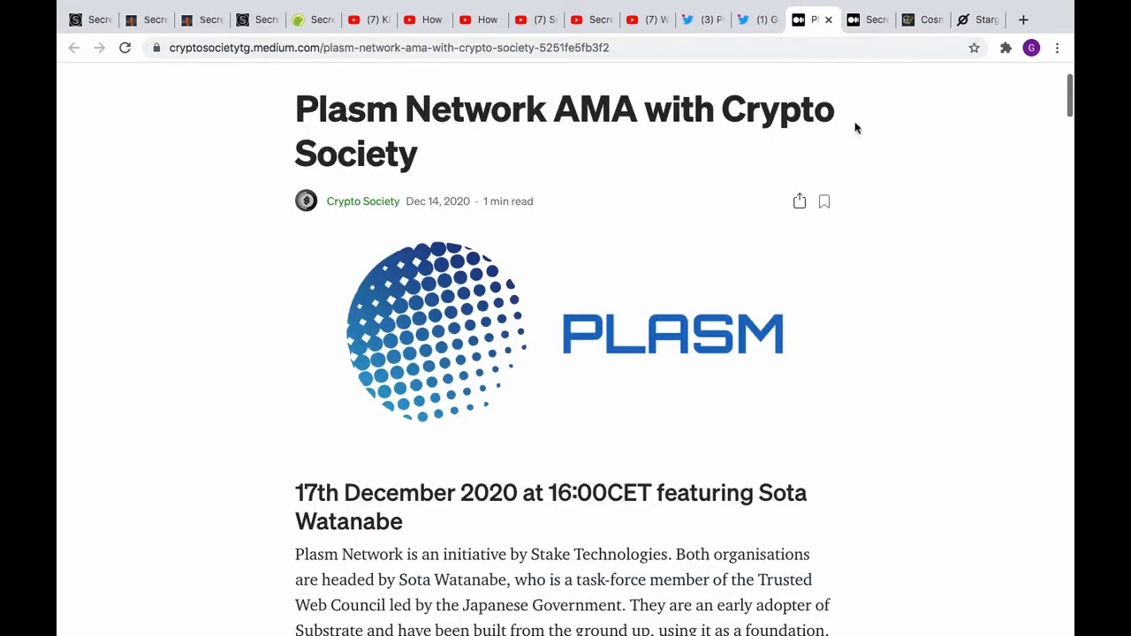
scroll(955, 469, "down", 4)
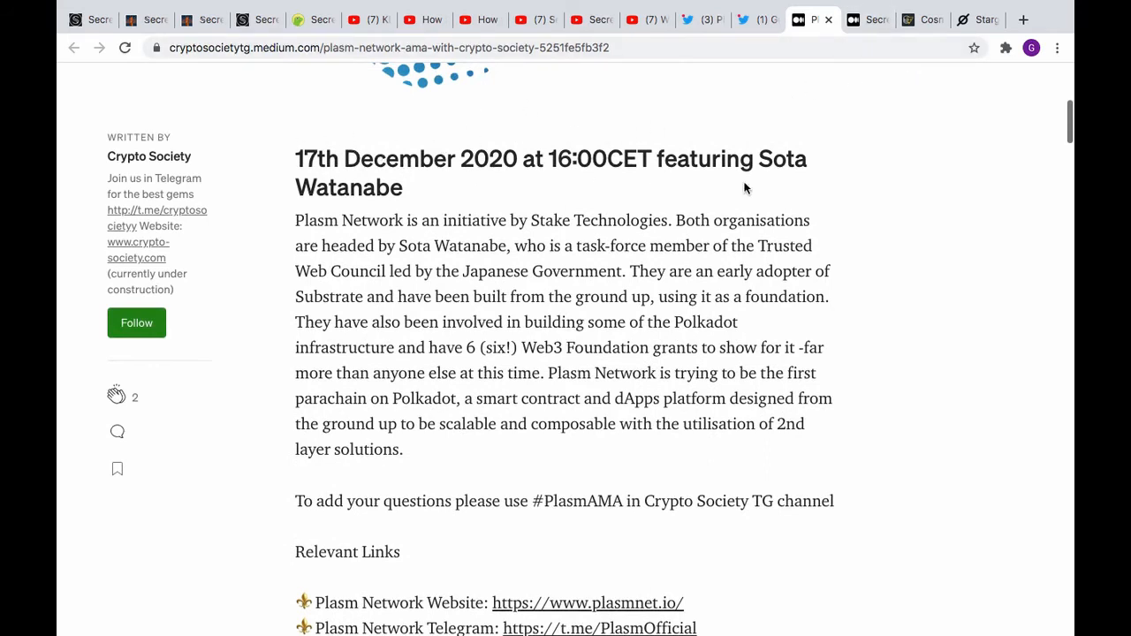
- Look over the Secret Network AMA recap of 10th December 2020 and return to the Plasm Network AMA article
left_click(865, 25)
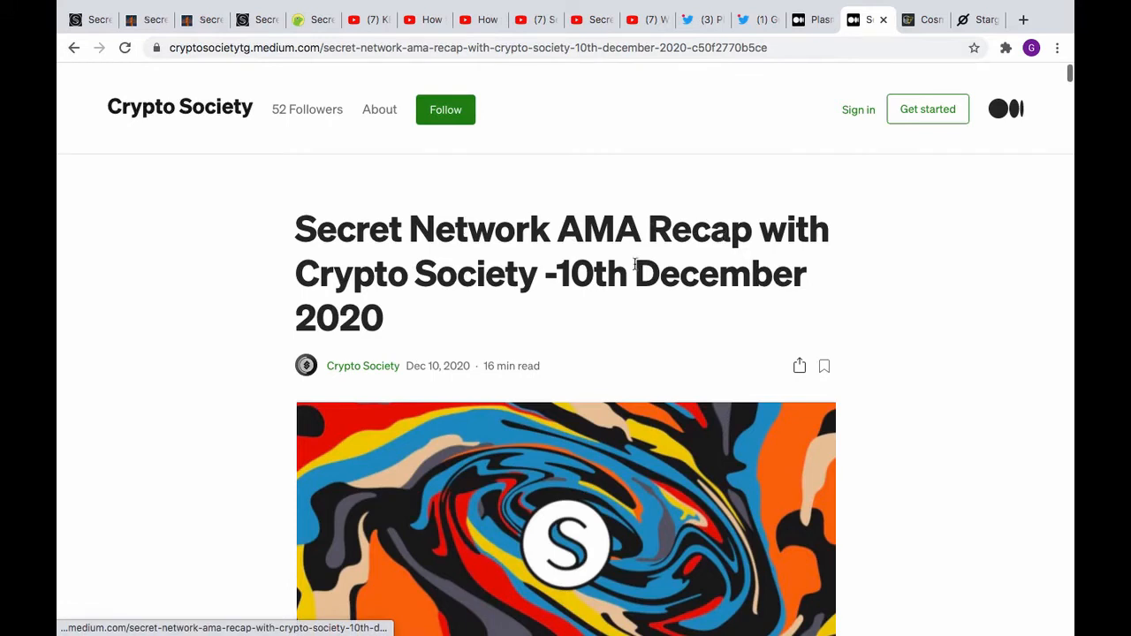
scroll(216, 265, "down", 2)
scroll(216, 267, "down", 2)
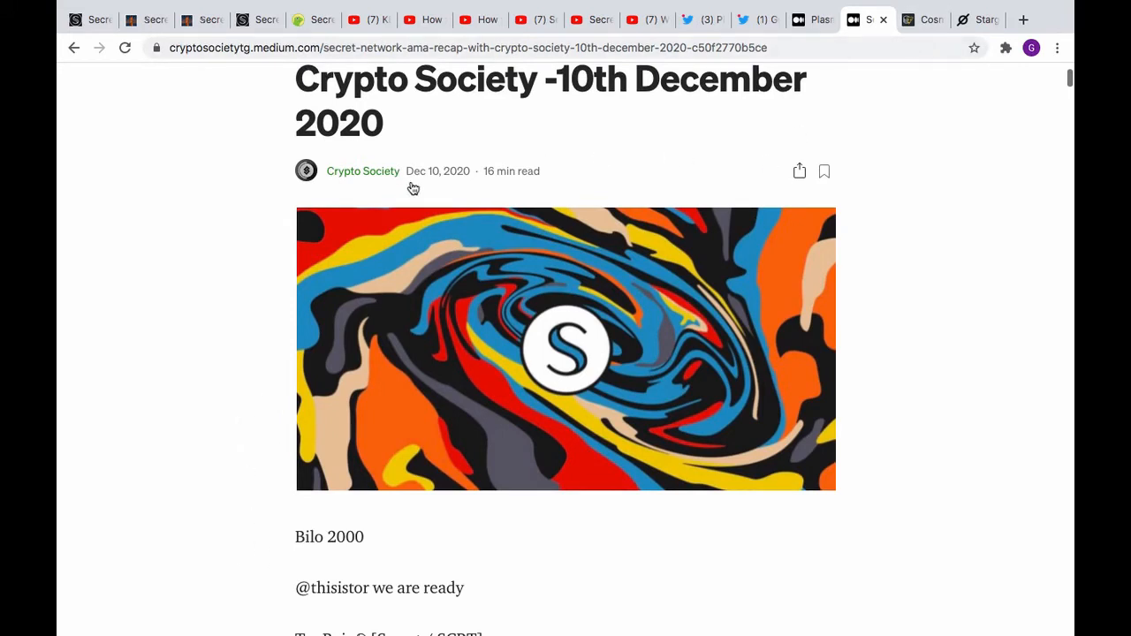
scroll(412, 182, "up", 4)
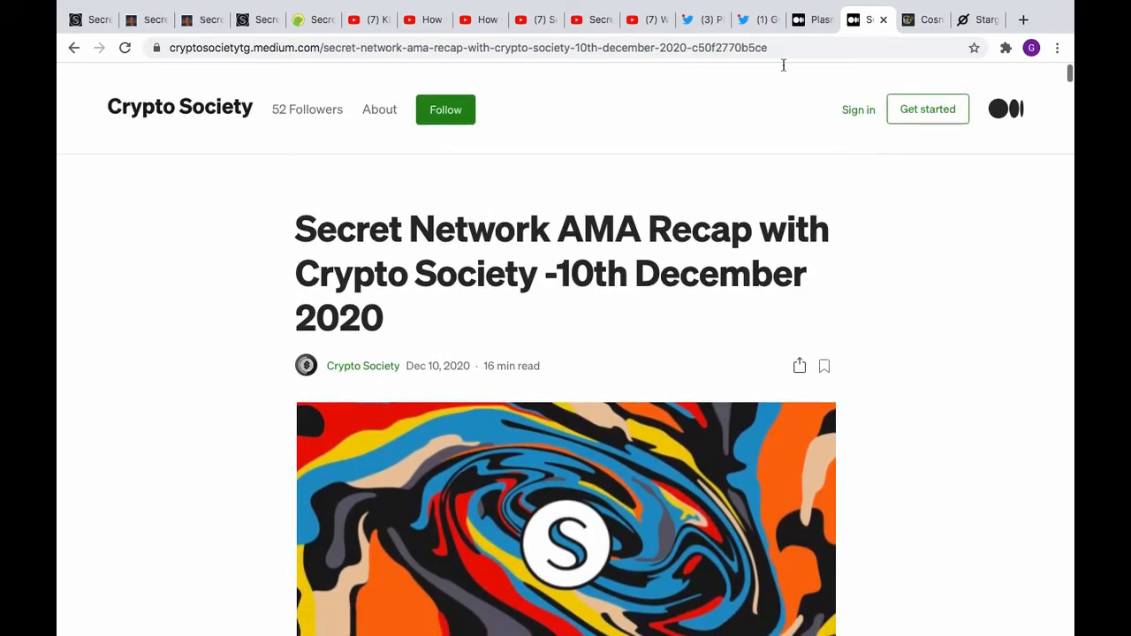
left_click(808, 20)
scroll(888, 350, "up", 5)
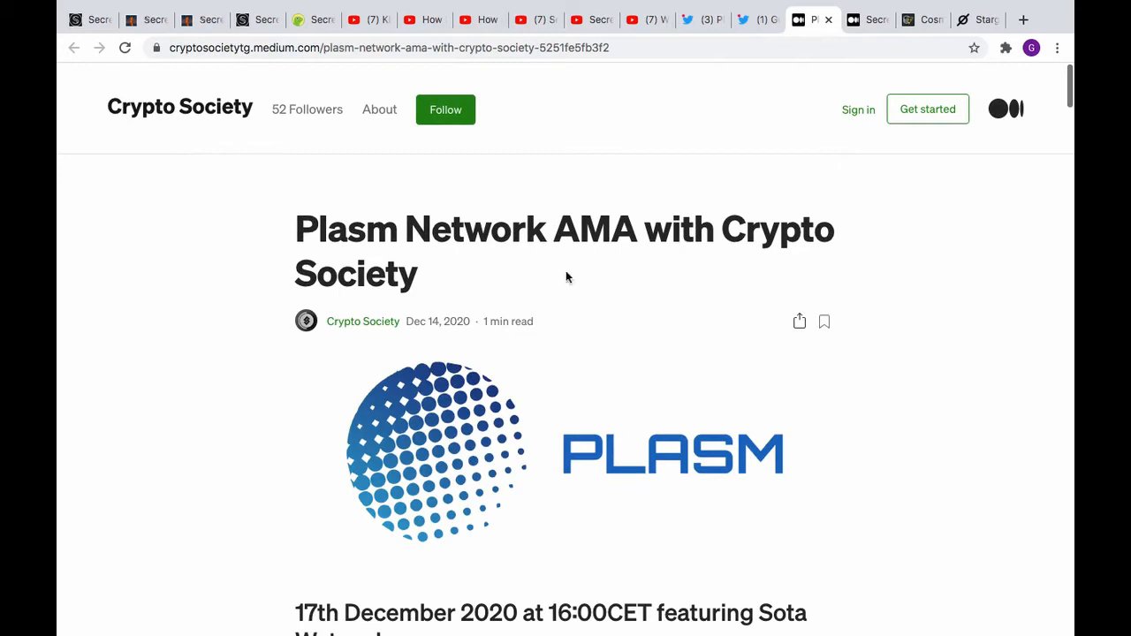
- Read Cointelegraph's article on the Cosmos price and Stargate upgrade, declining its notifications, and revisit the SecretSwap mainnet announcement
left_click(923, 18)
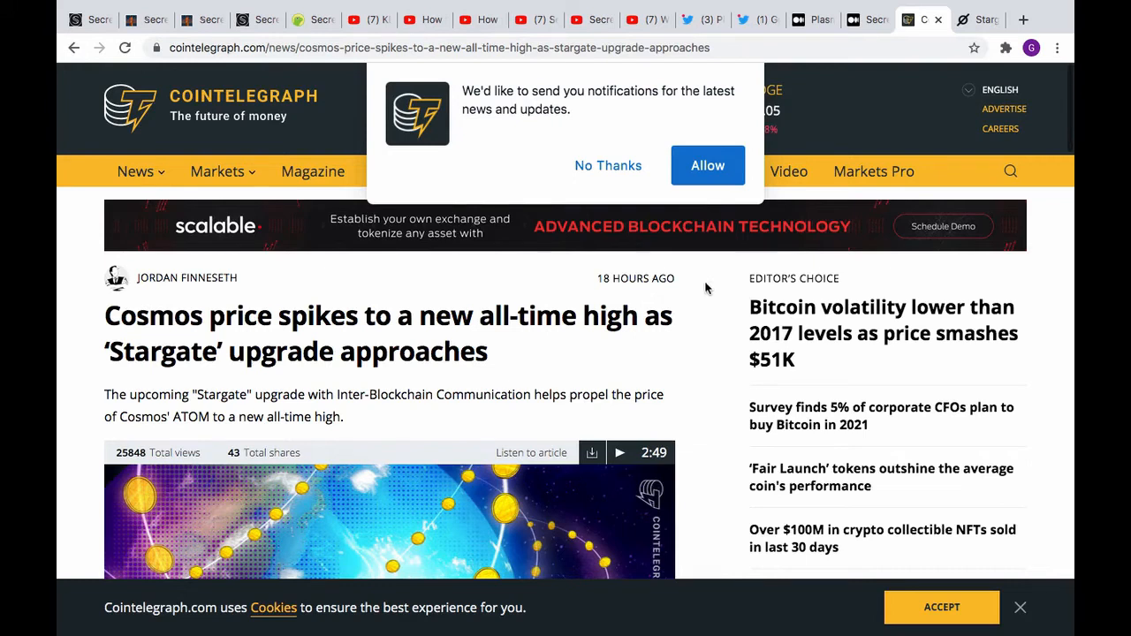
scroll(714, 339, "down", 1)
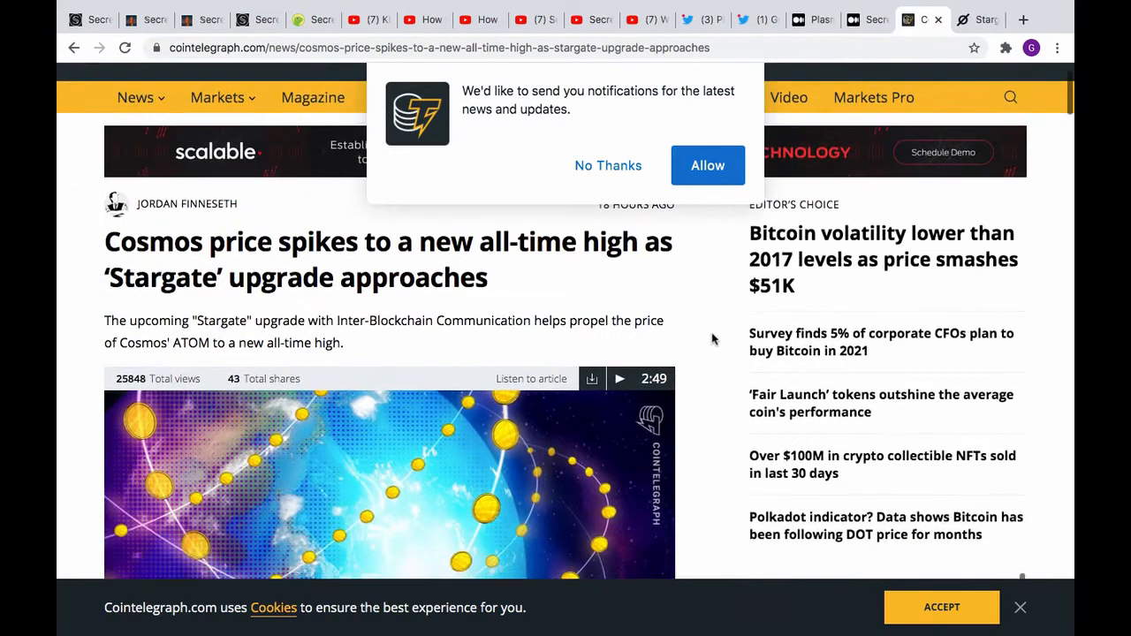
left_click(618, 169)
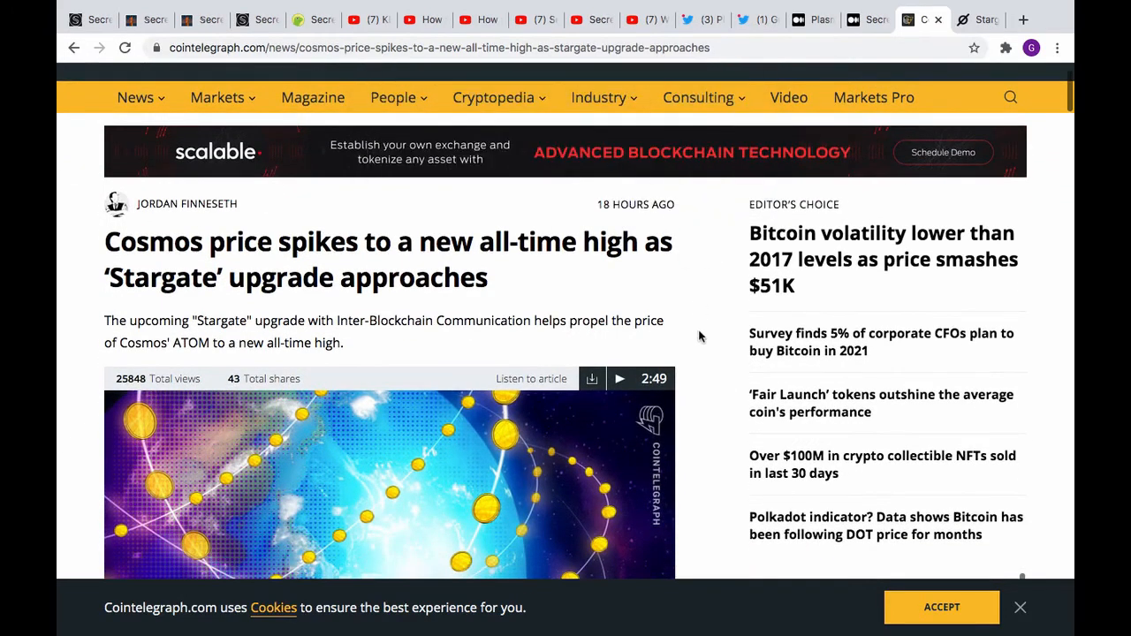
scroll(698, 333, "down", 3)
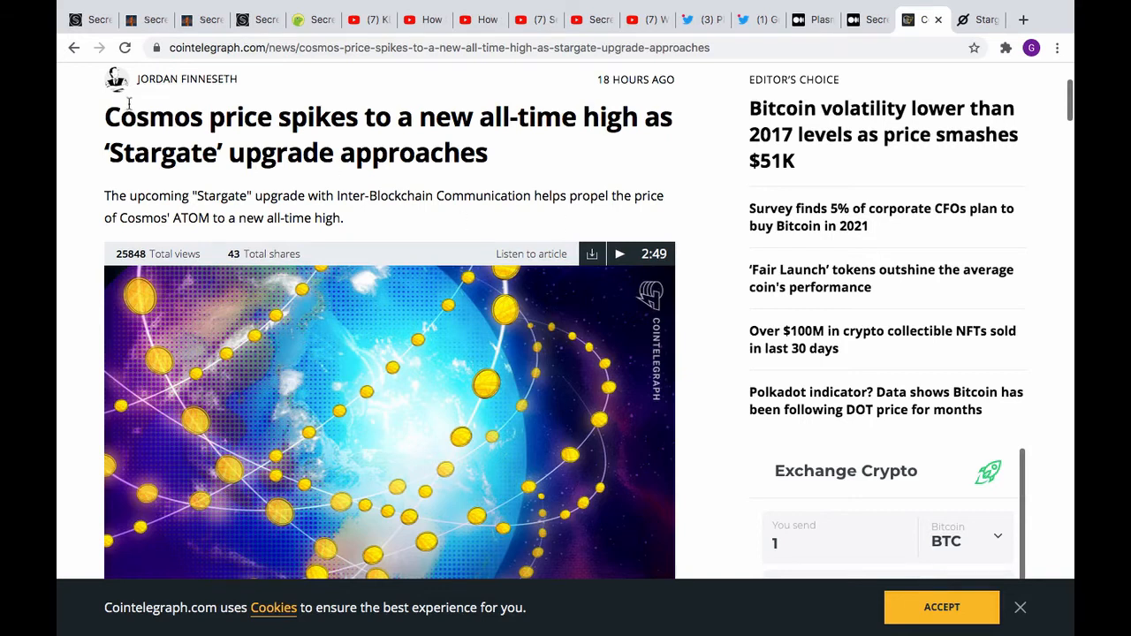
scroll(413, 128, "up", 2)
scroll(414, 128, "up", 2)
scroll(265, 265, "down", 1)
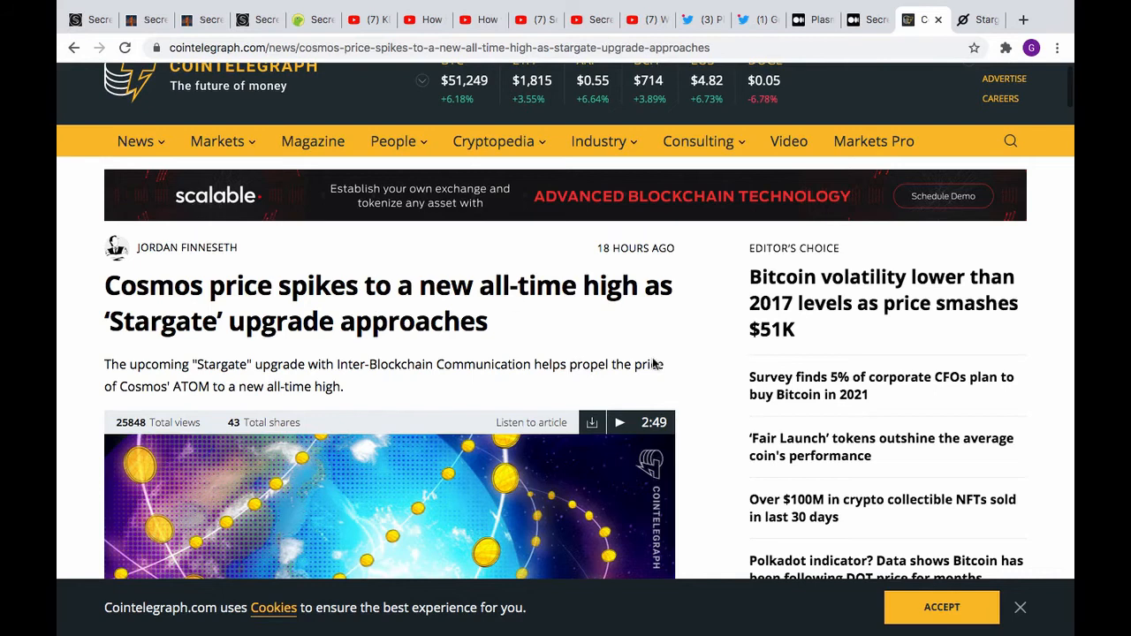
left_click(87, 21)
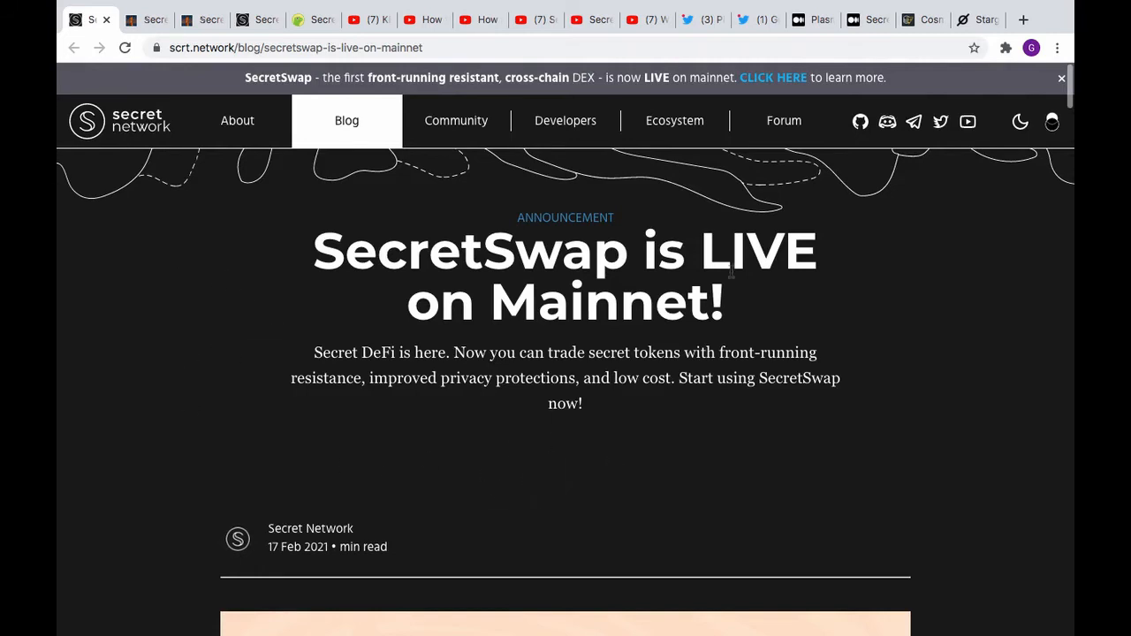
left_click(919, 19)
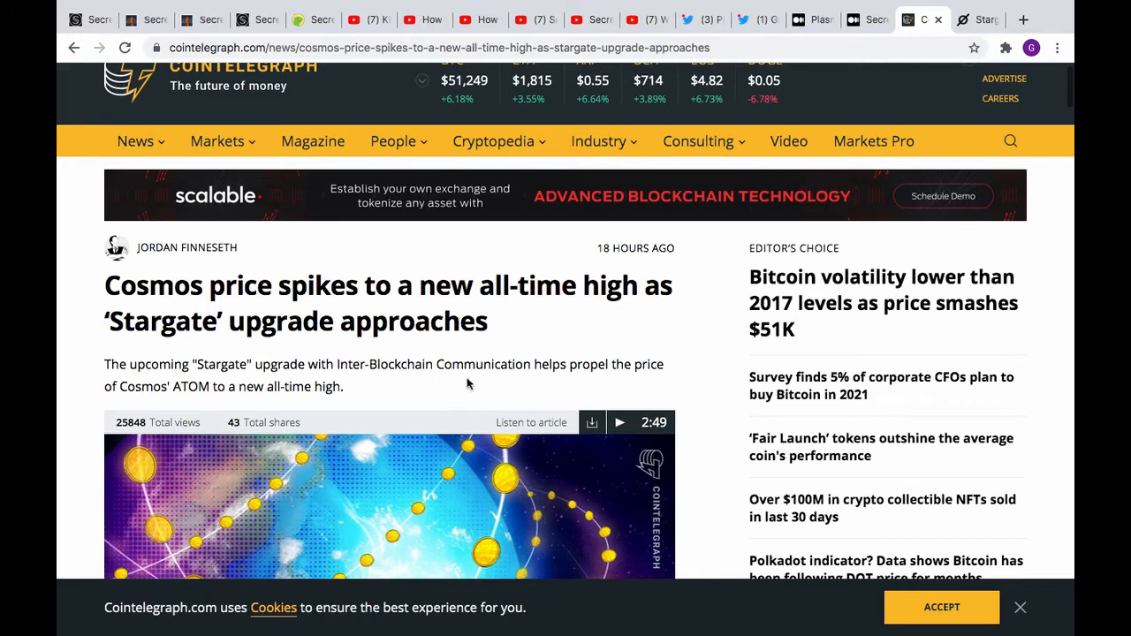
- Review the status of the 3,000 USDT transfer on the bridge page and check the account balance in Keplr
mouse_move(613, 7)
left_click(198, 21)
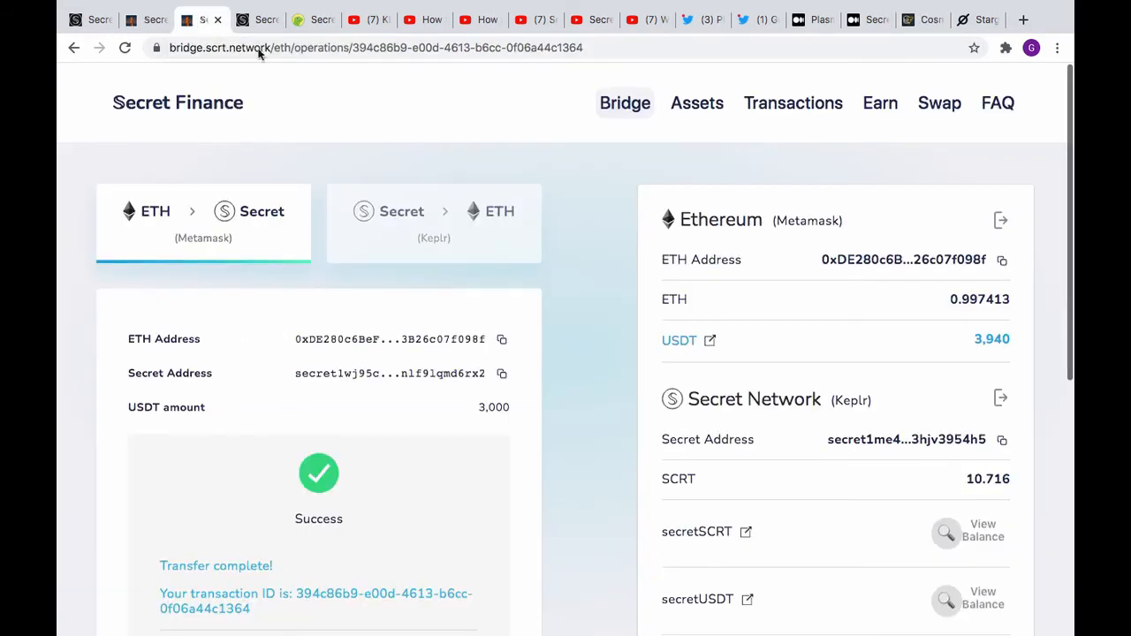
scroll(585, 243, "down", 3)
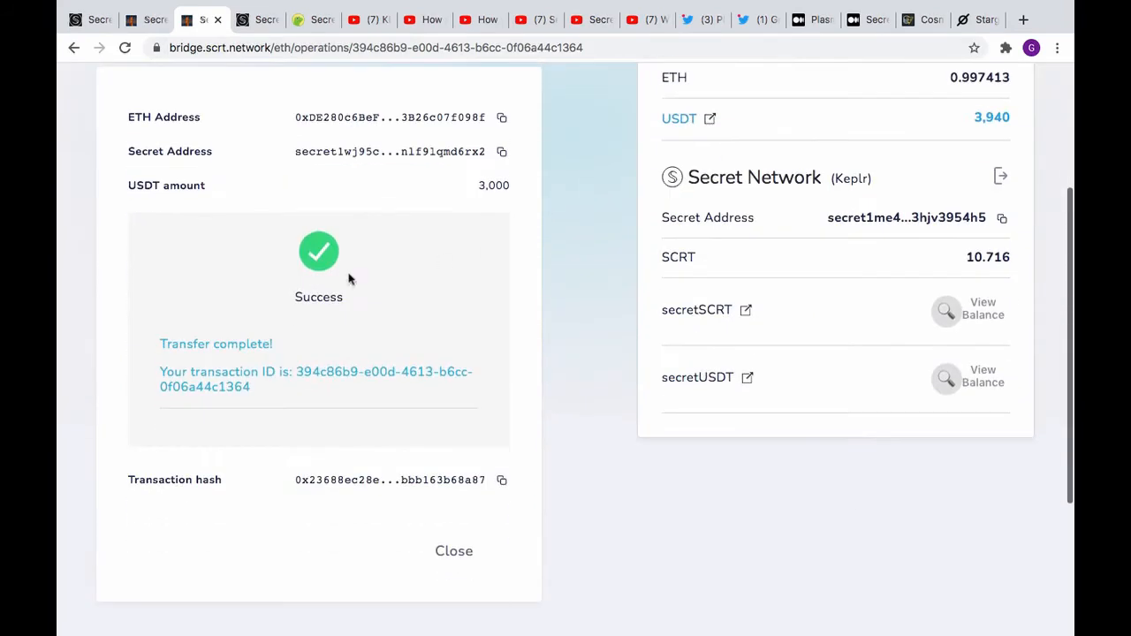
left_click(1005, 48)
left_click(895, 167)
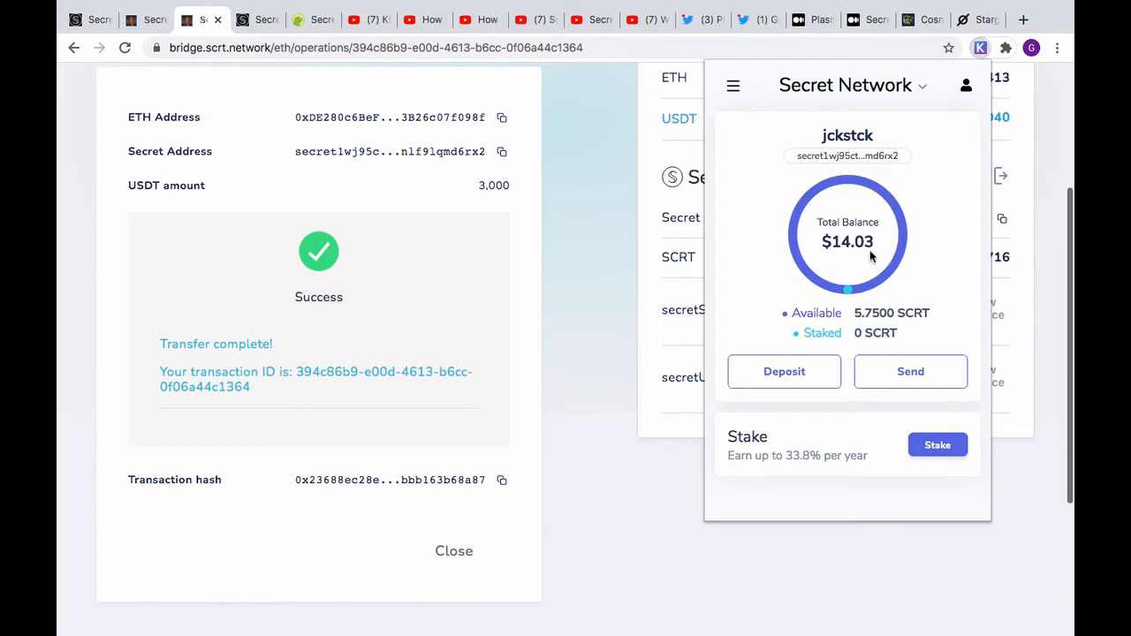
left_click(598, 248)
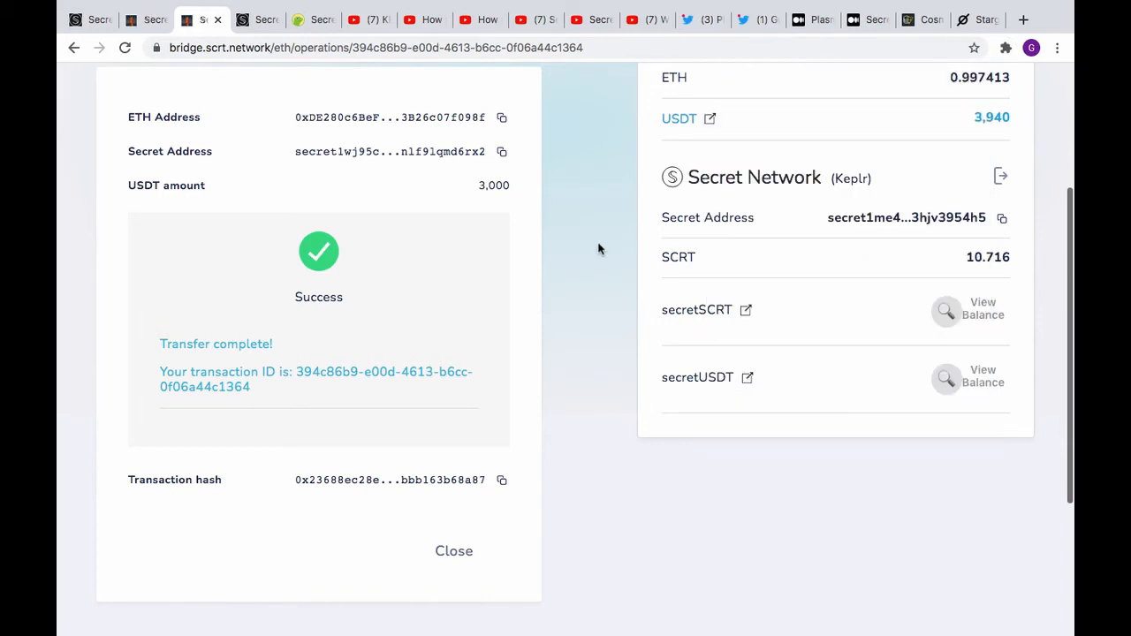
- Request the secretUSDT balance on the bridge page and submit the Secret Tether (SUSDT) token for adding to Keplr
scroll(599, 249, "up", 3)
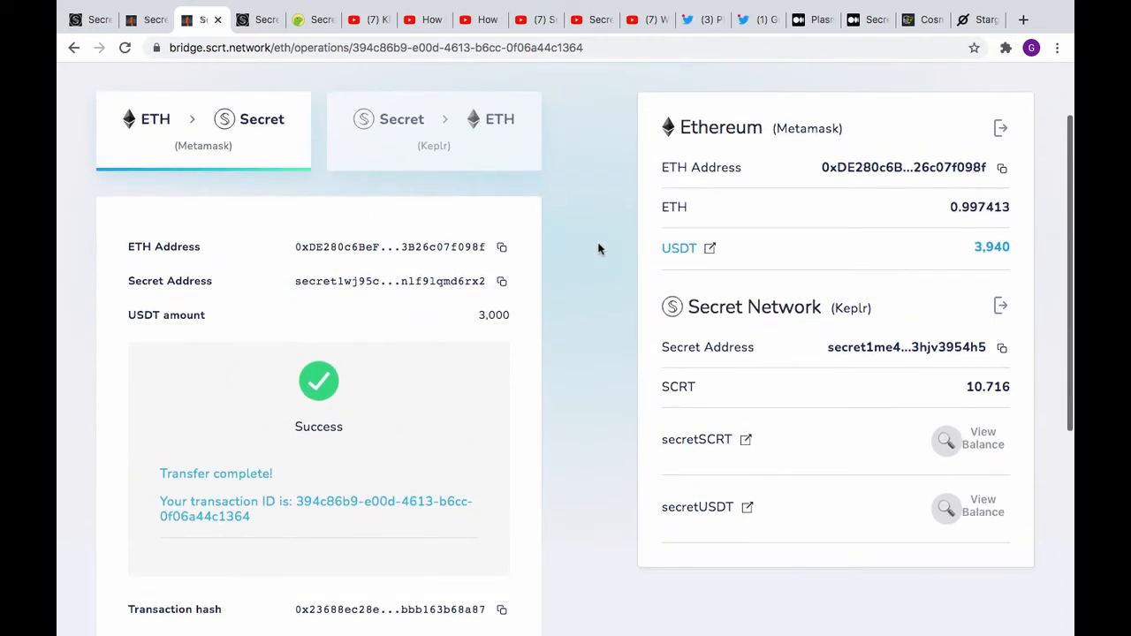
scroll(599, 248, "down", 2)
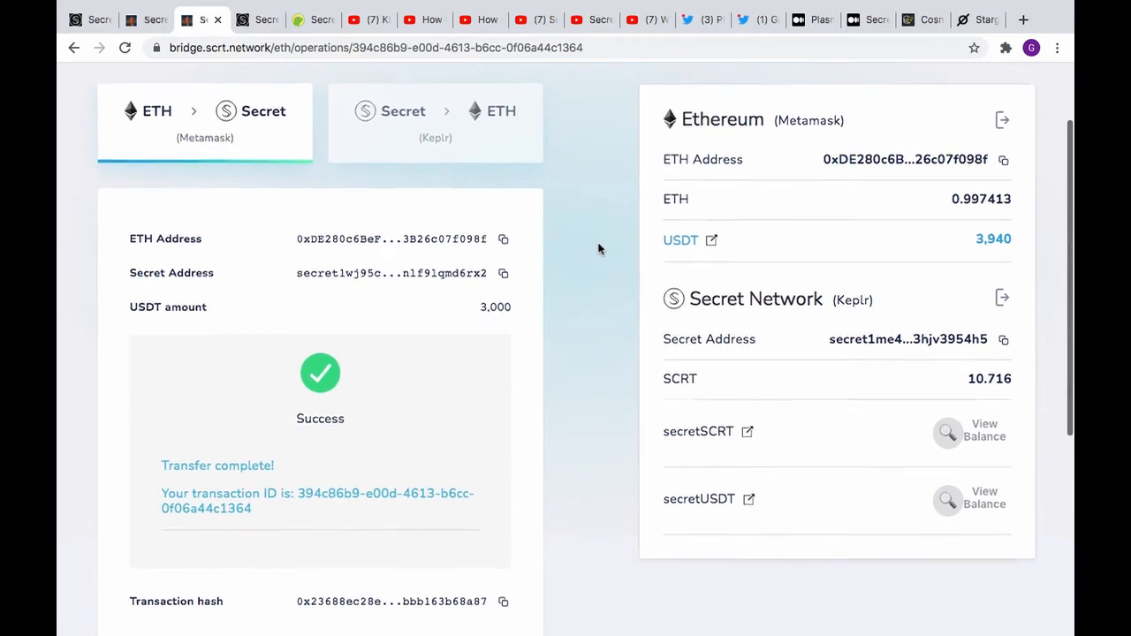
scroll(598, 249, "down", 3)
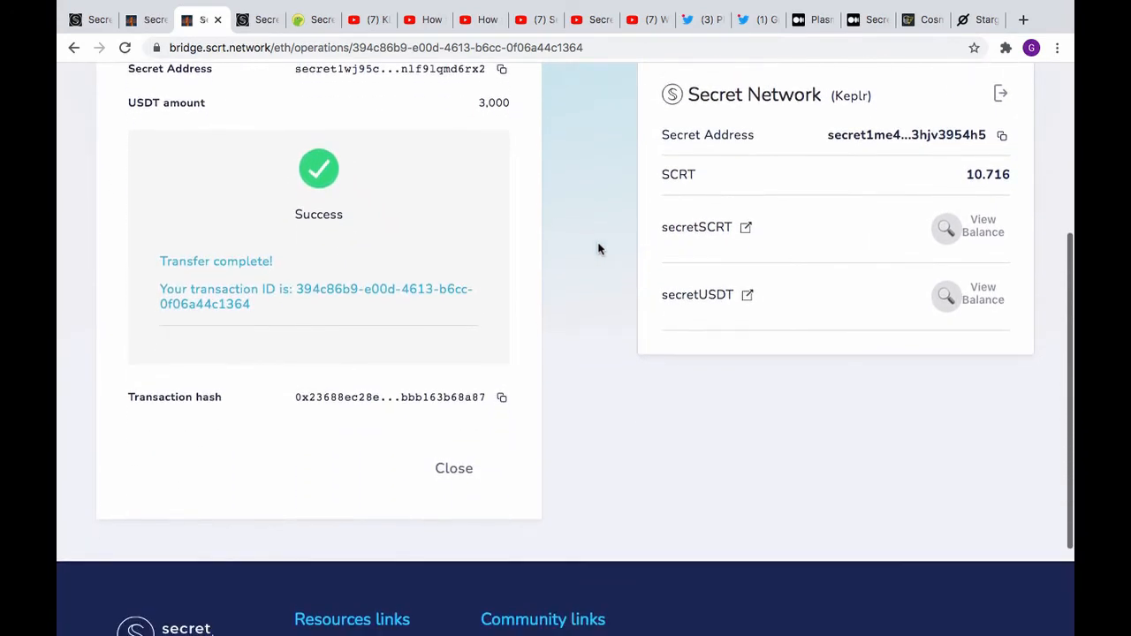
left_click(955, 303)
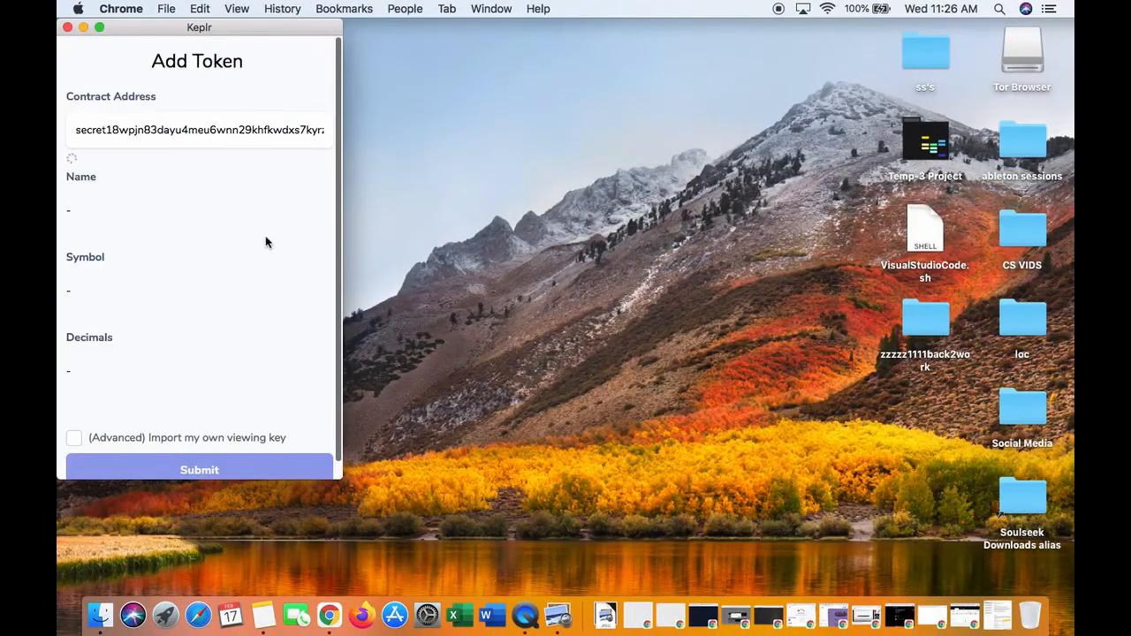
scroll(266, 242, "down", 1)
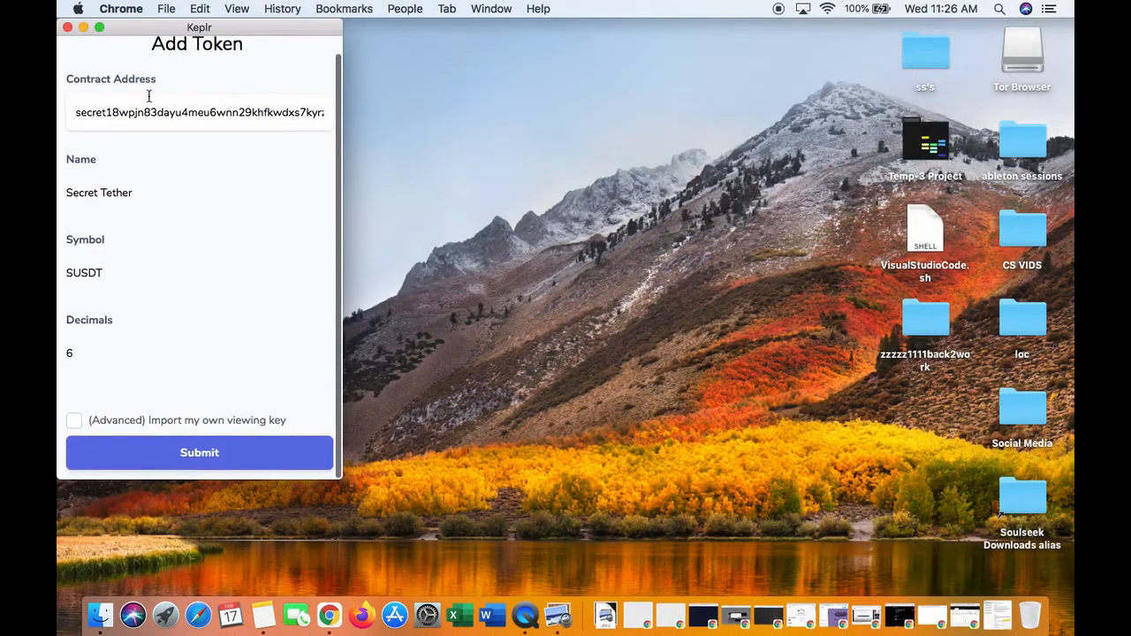
left_click(206, 456)
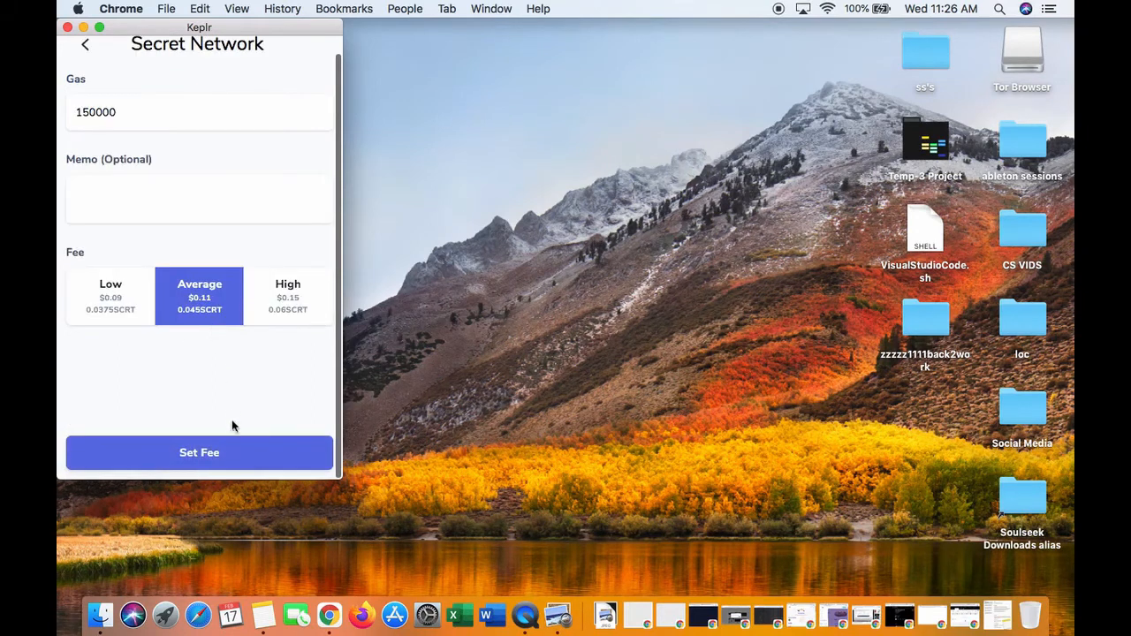
- Accept the Average fee, approve the contract execution that adds the SUSDT token, and return to the bridge page
left_click(215, 452)
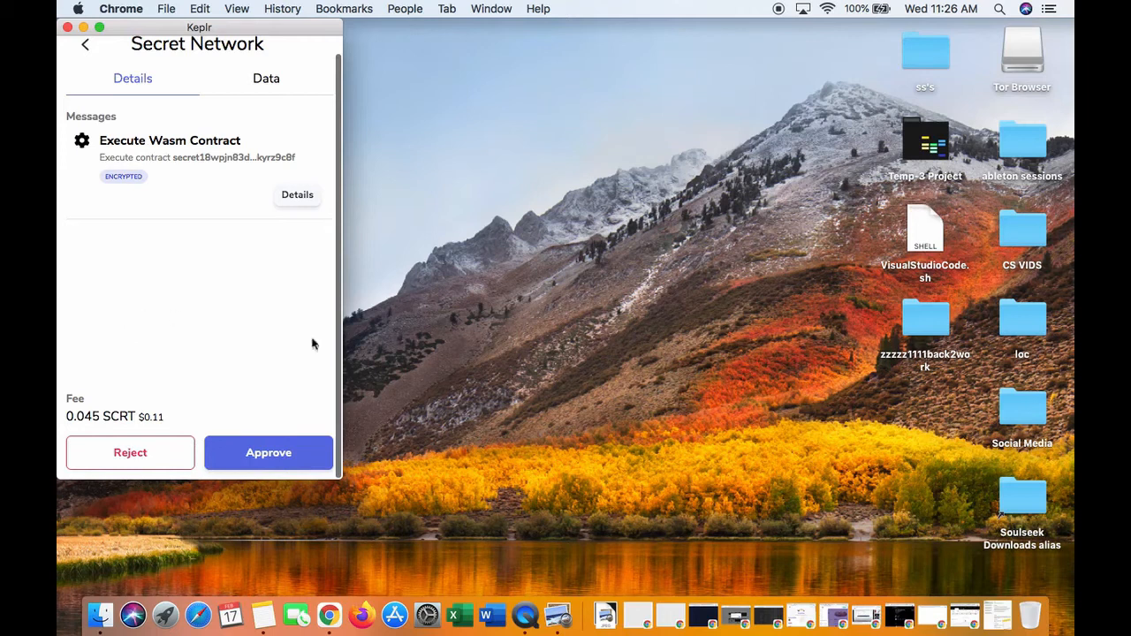
left_click(279, 454)
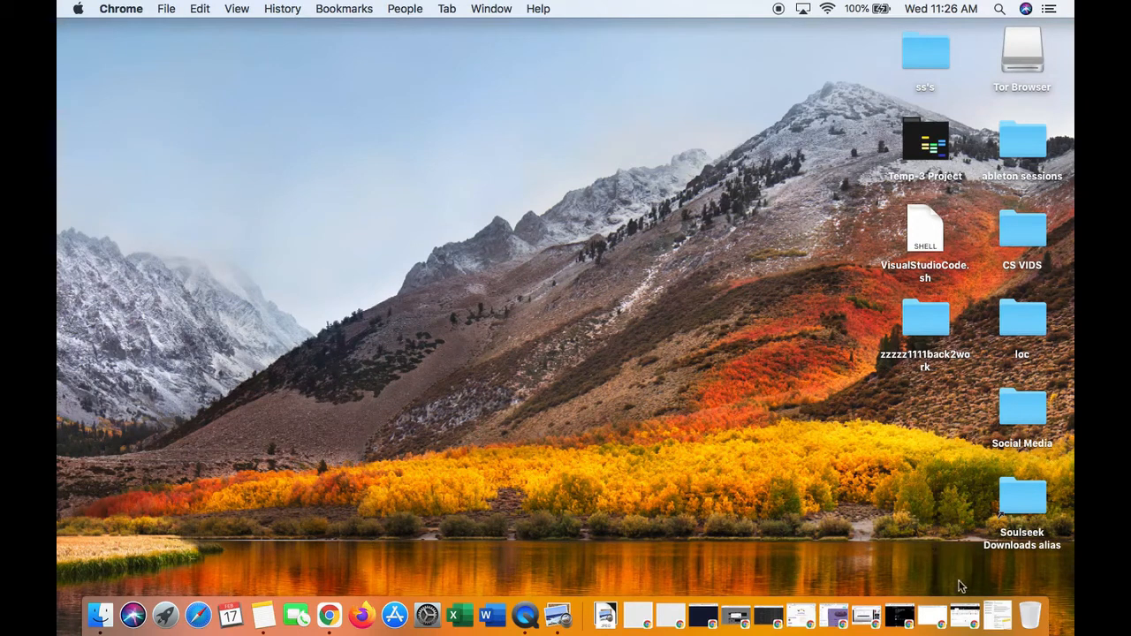
left_click(332, 620)
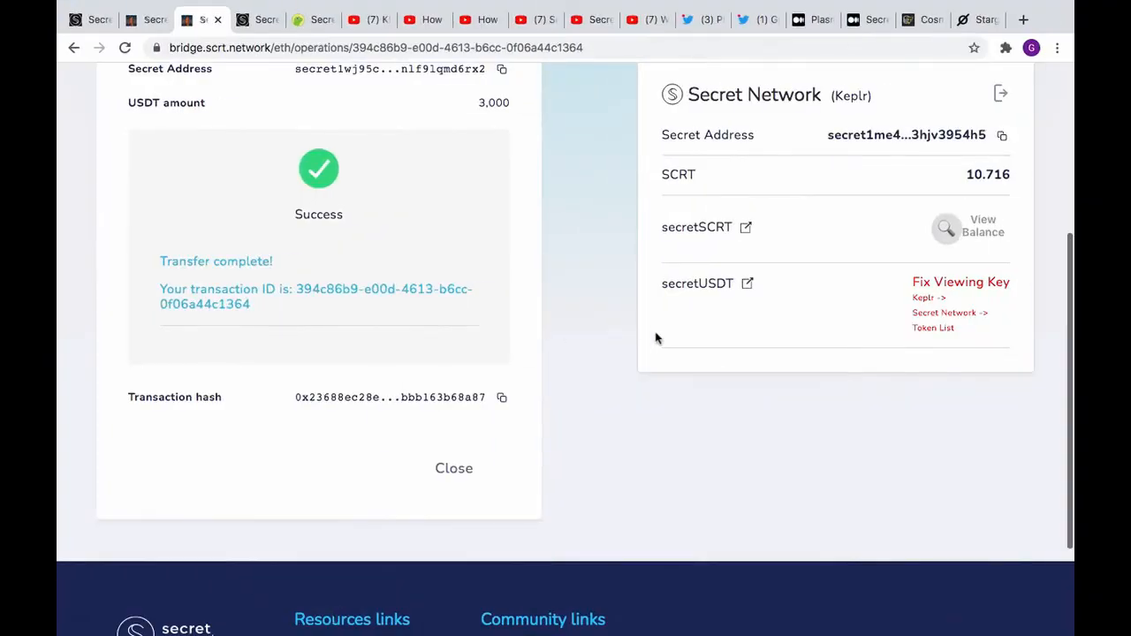
- Check the SUSDT token balance in the Keplr wallet and close the wallet view
scroll(656, 337, "up", 5)
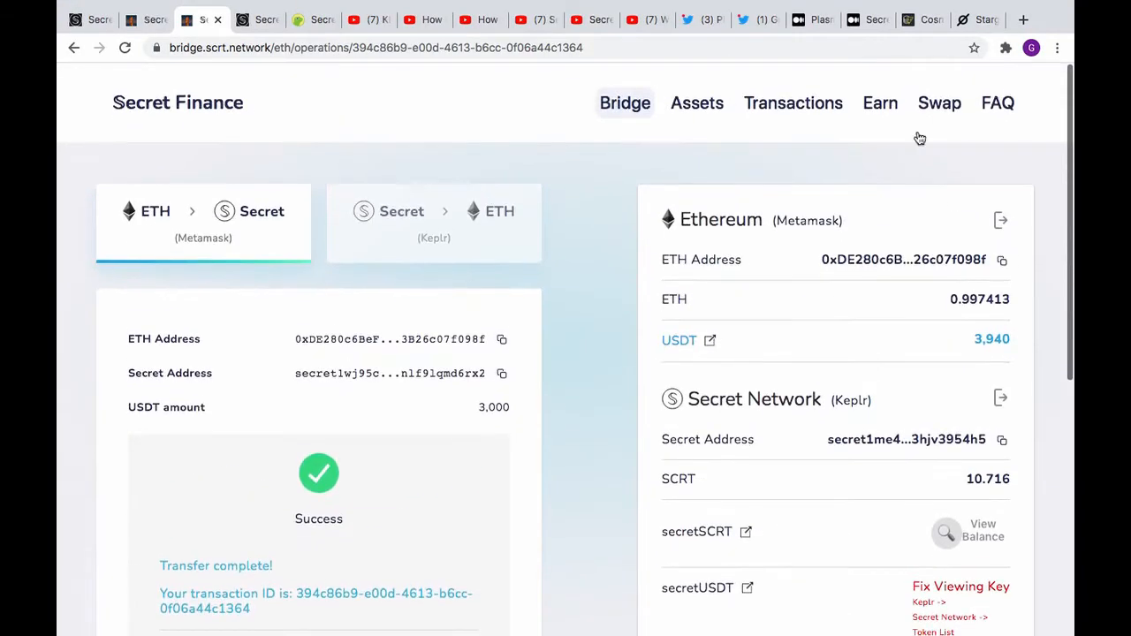
left_click(1006, 48)
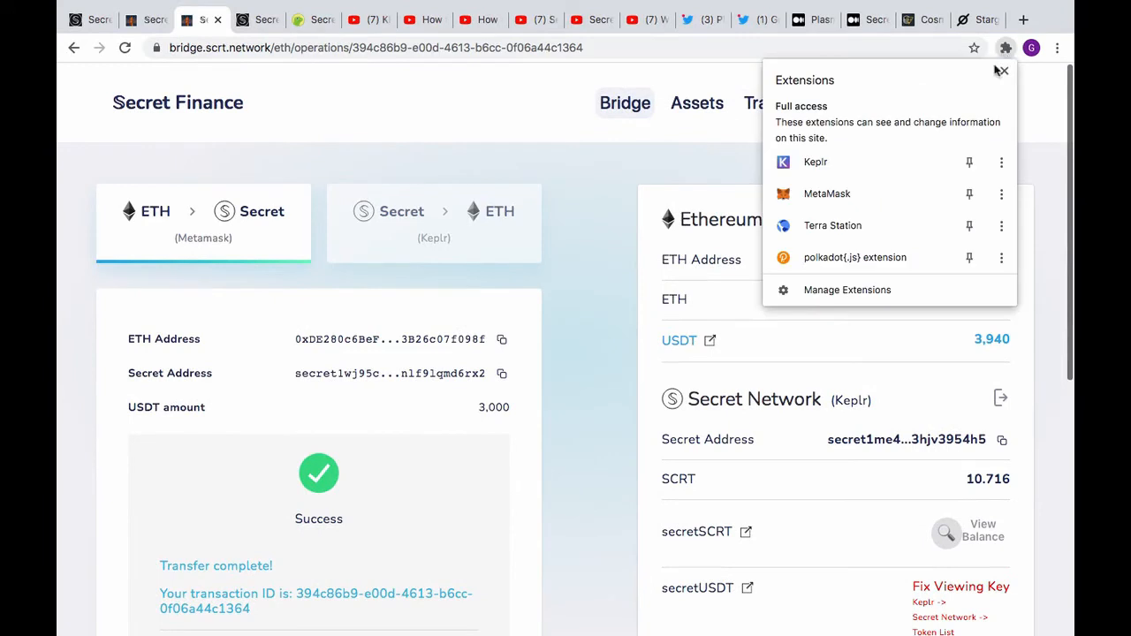
left_click(888, 172)
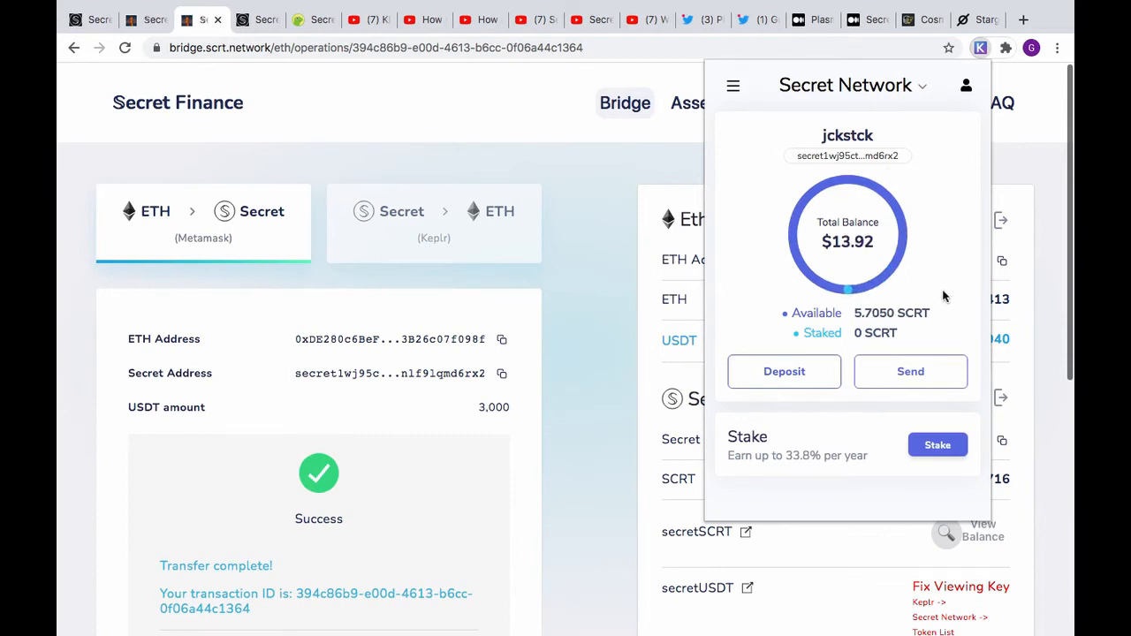
scroll(831, 504, "down", 1)
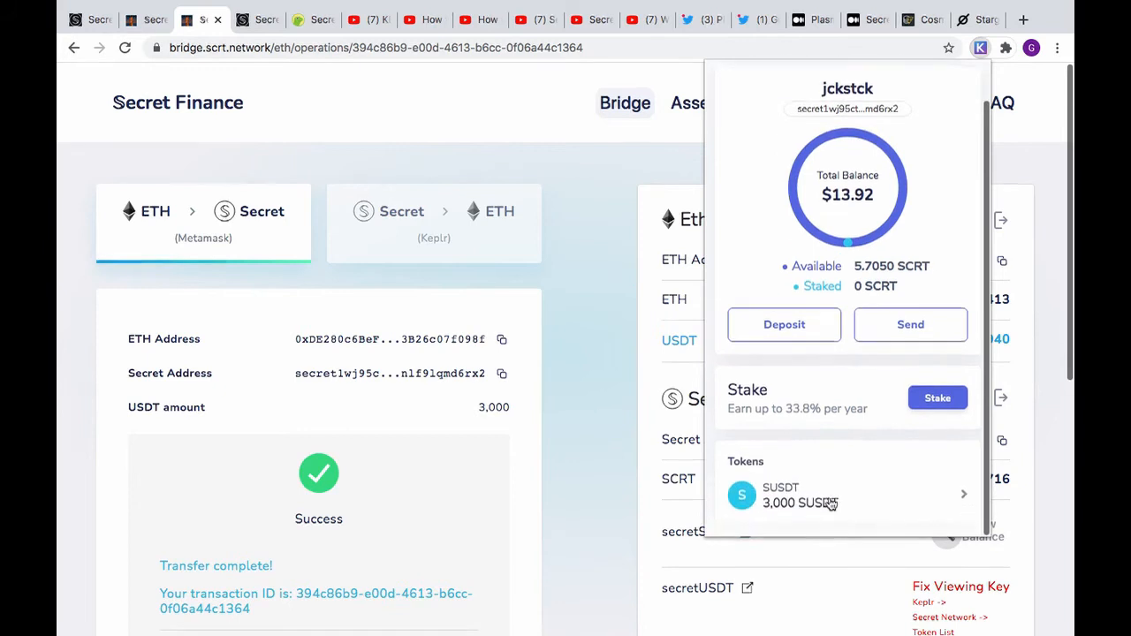
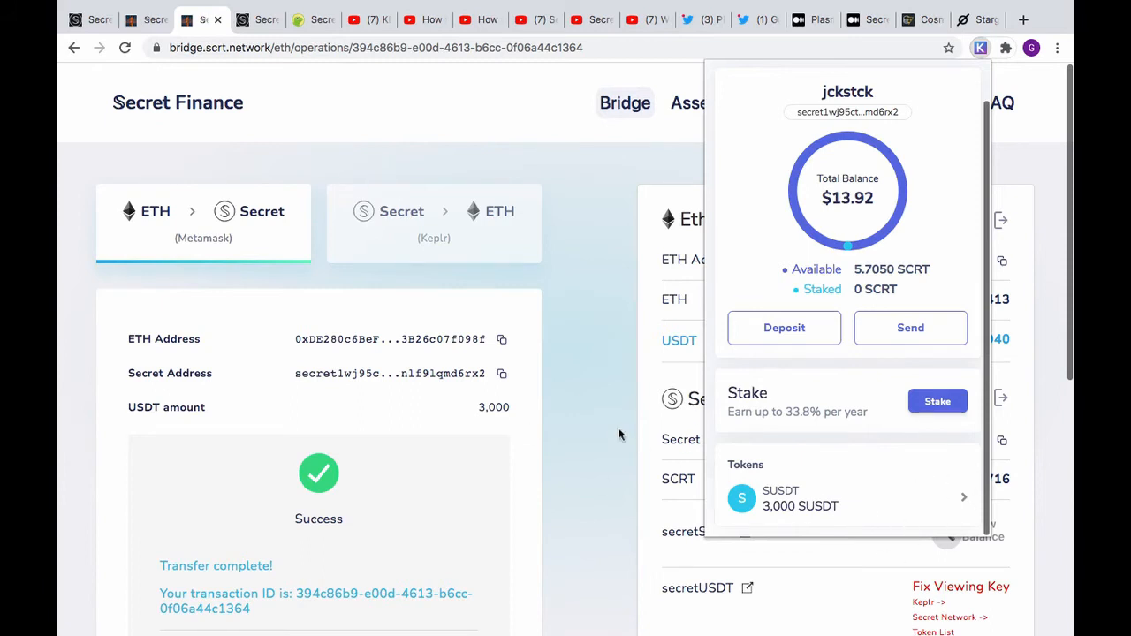
left_click(576, 251)
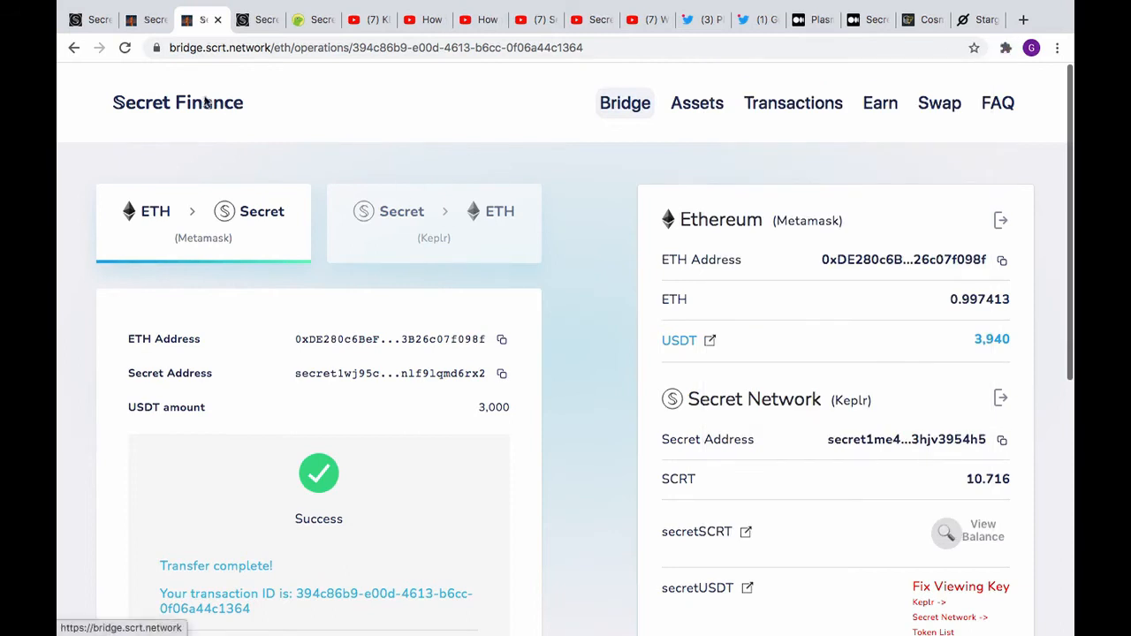
- Go to the open SecretSwap page and set sUSDT as the token to swap from
left_click(139, 20)
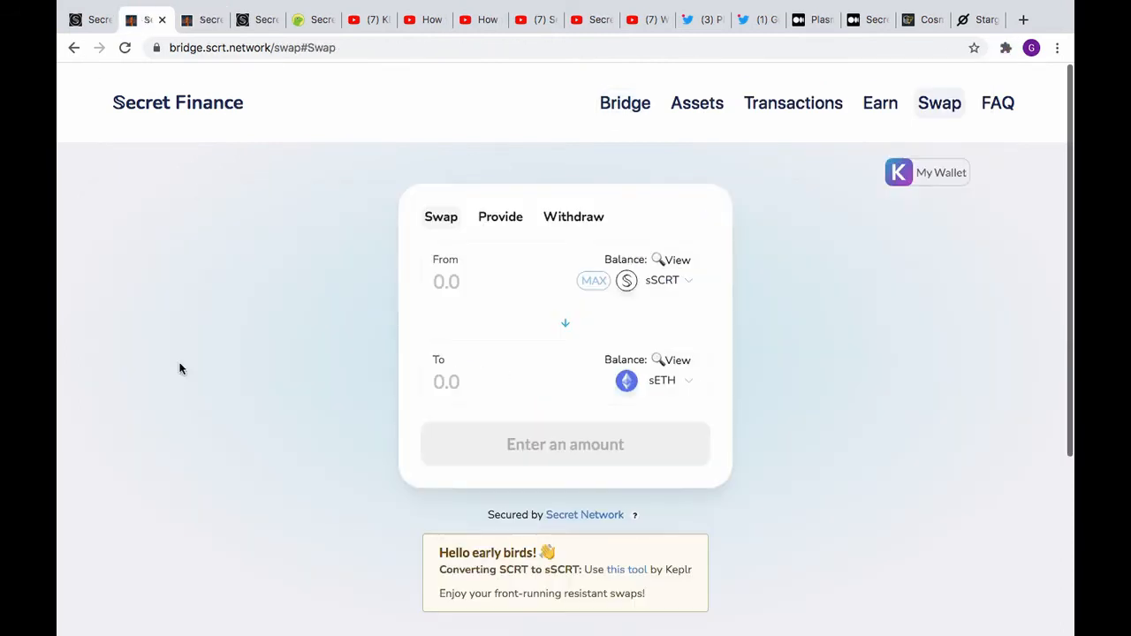
left_click(693, 283)
left_click(544, 273)
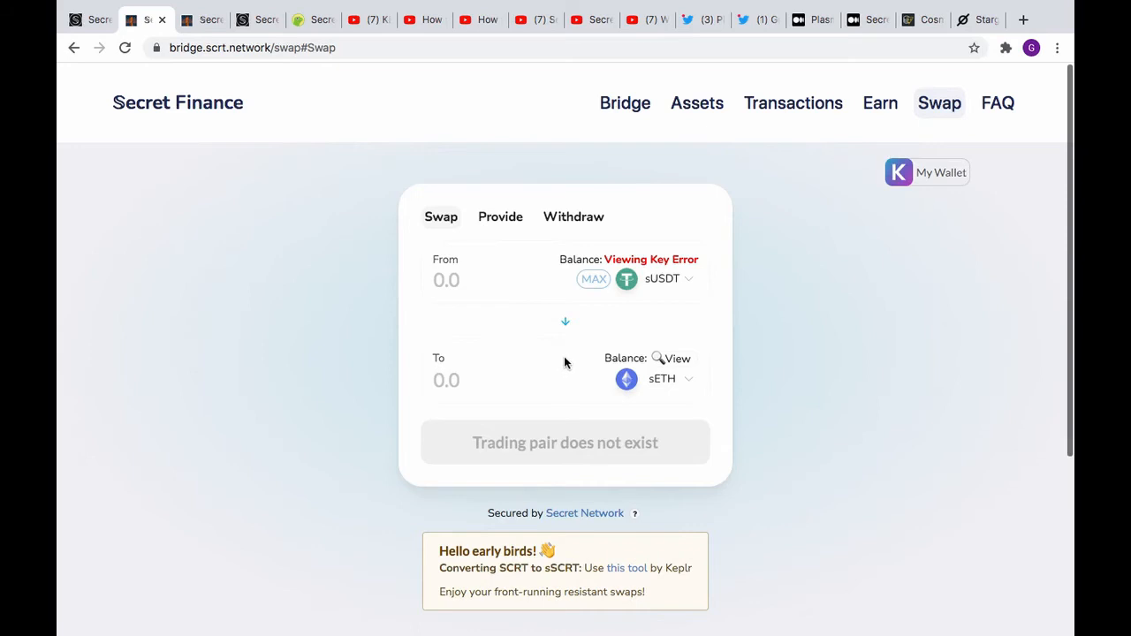
- Look through the tokens available for receiving and select sSCRT
left_click(691, 390)
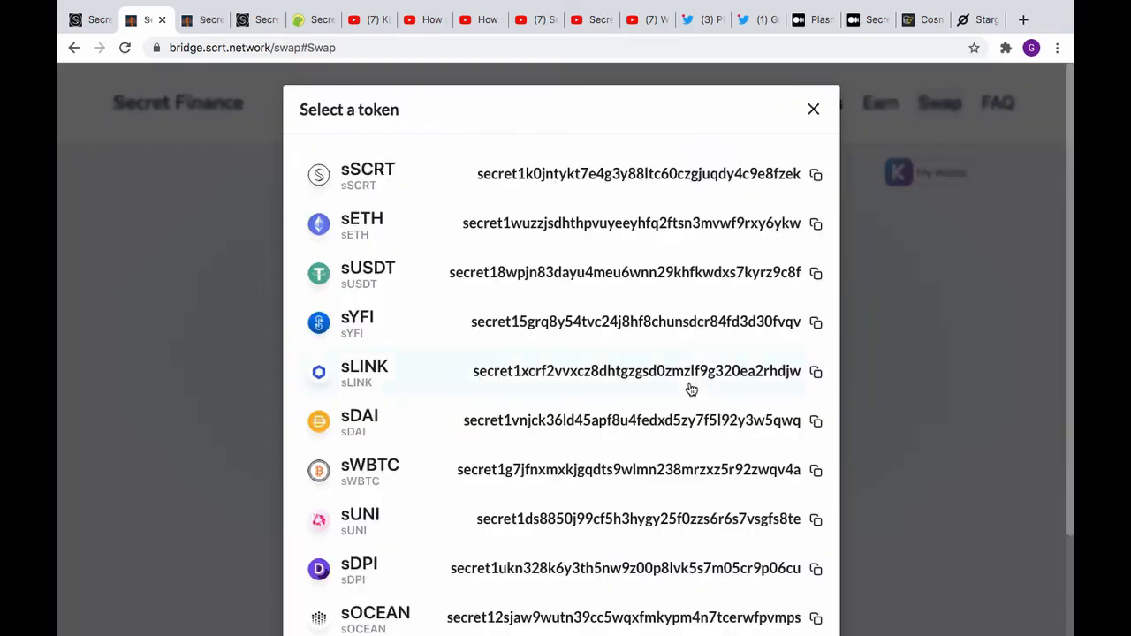
scroll(477, 433, "down", 3)
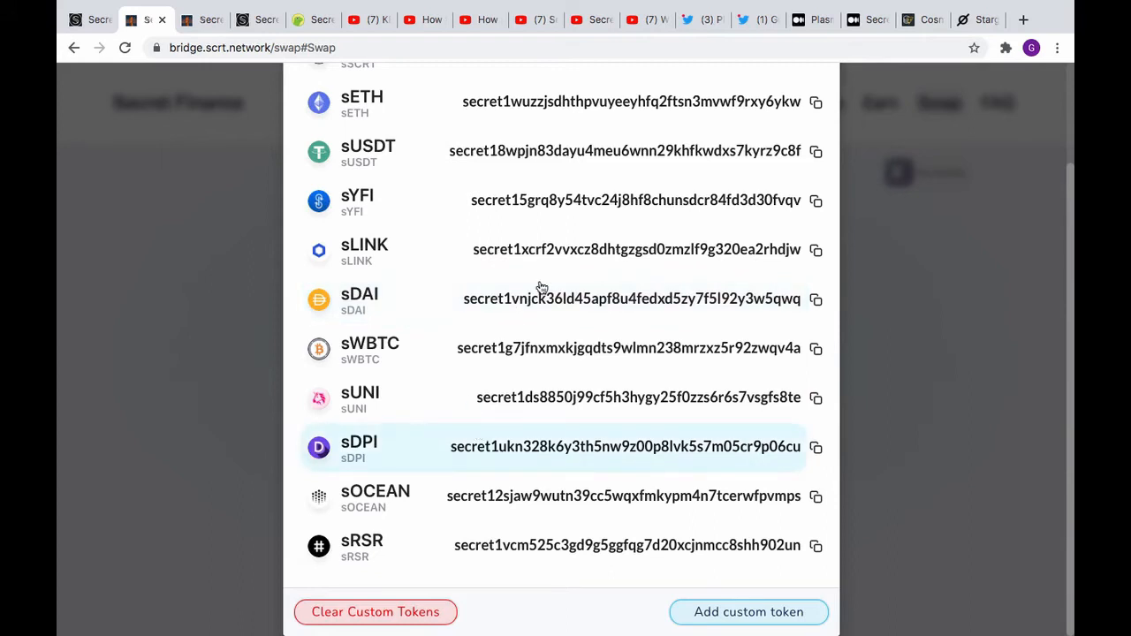
scroll(542, 287, "up", 1)
scroll(542, 287, "up", 1)
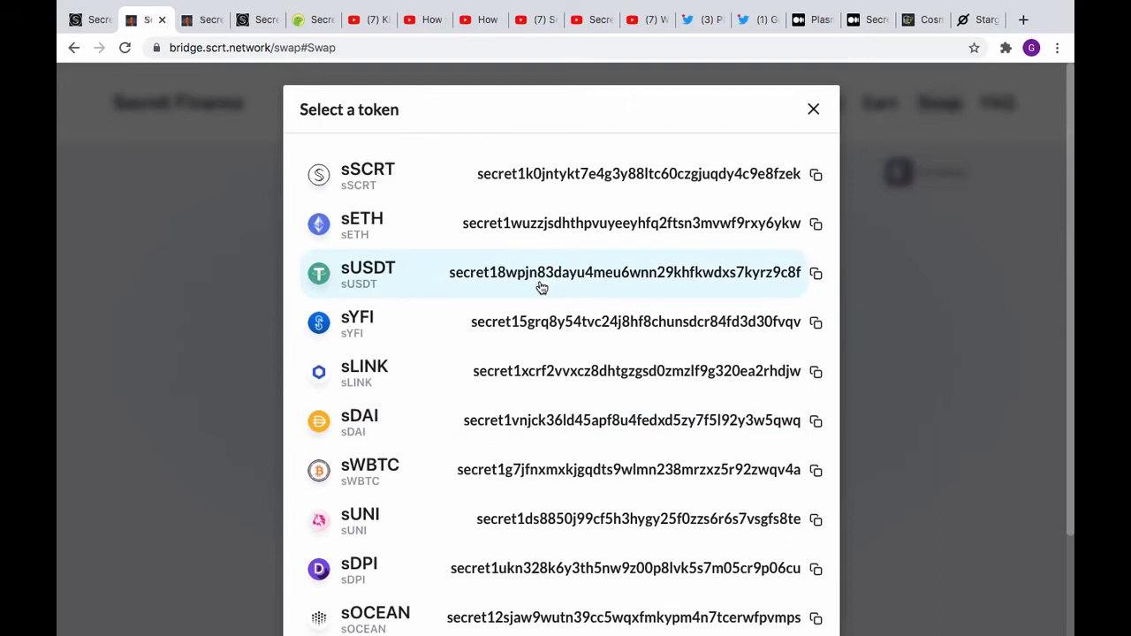
scroll(541, 287, "down", 2)
scroll(542, 287, "up", 2)
left_click(579, 175)
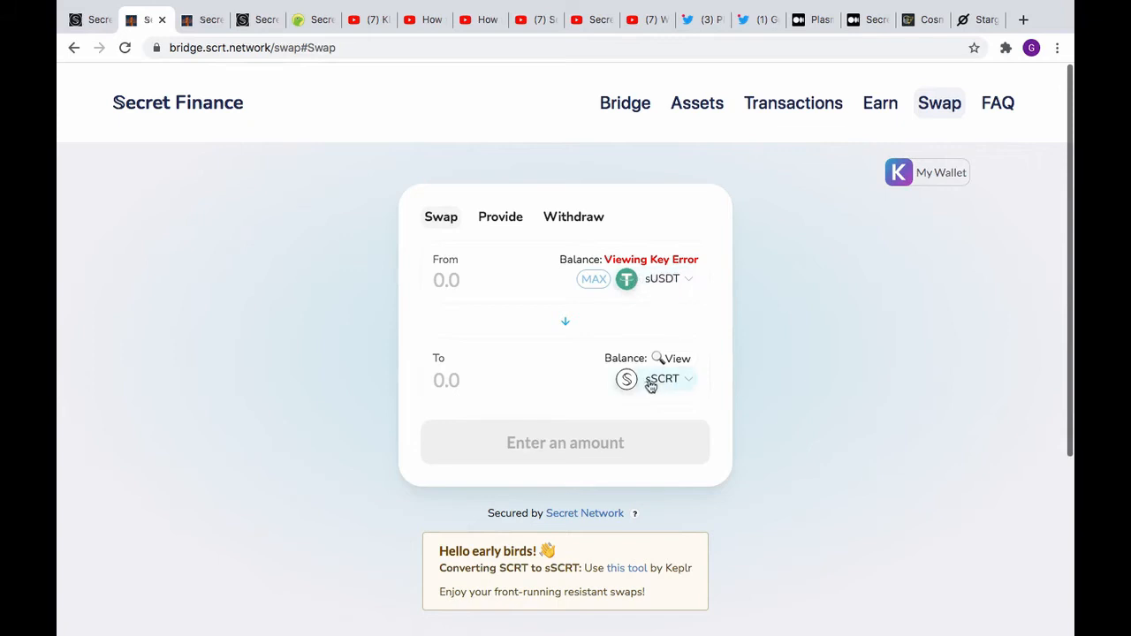
- Enter 200 sUSDT as the amount to swap for sSCRT
scroll(734, 389, "down", 1)
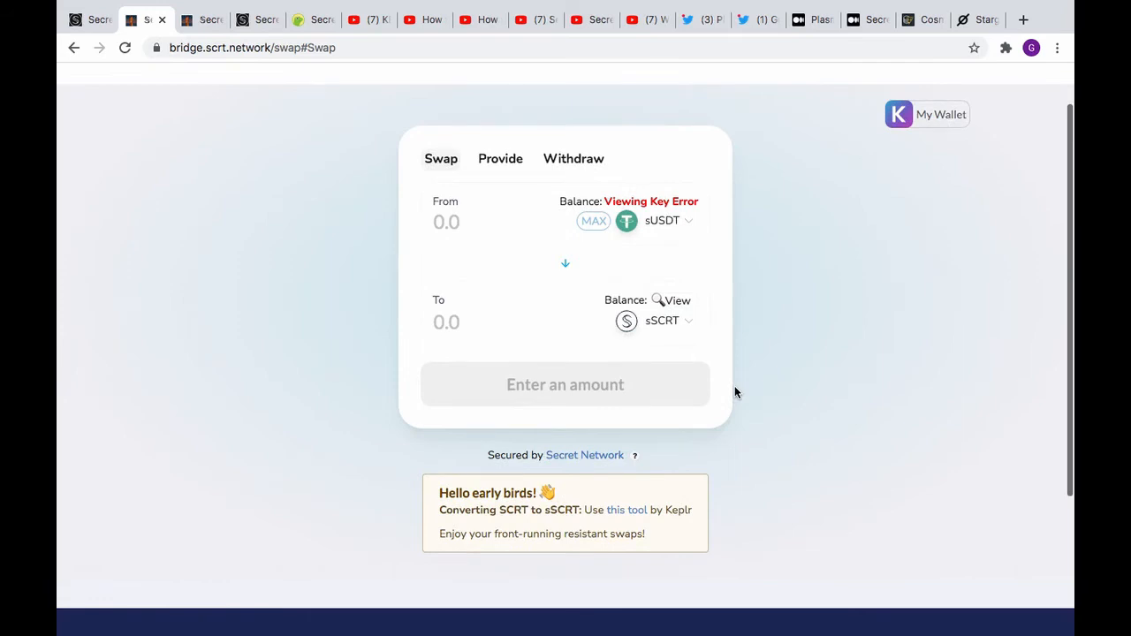
scroll(734, 387, "up", 1)
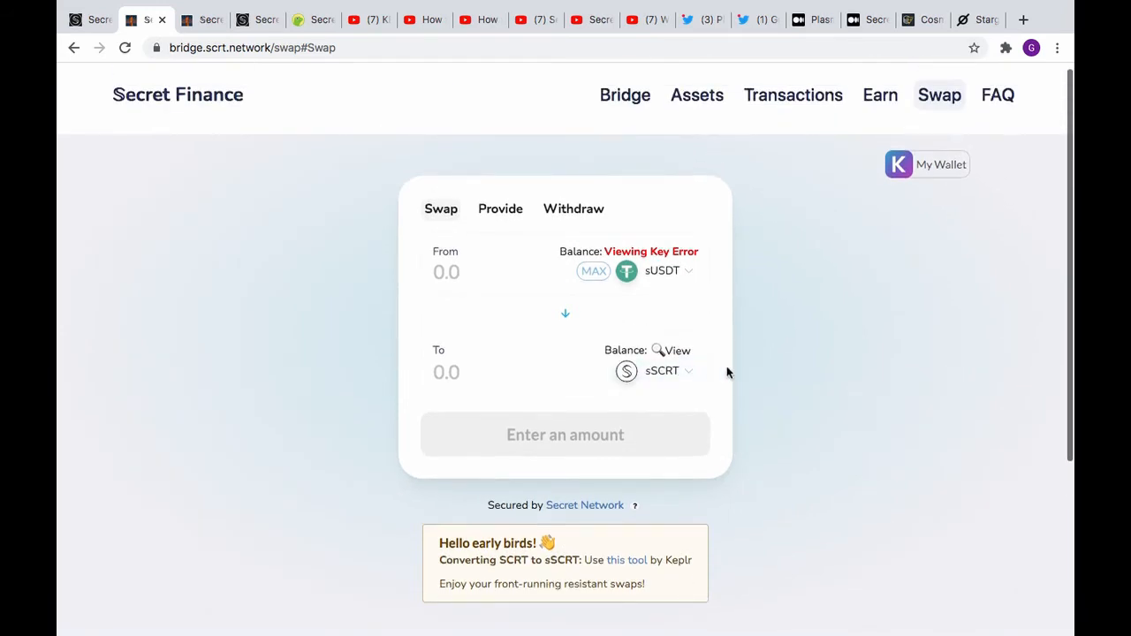
left_click(446, 275)
type("200")
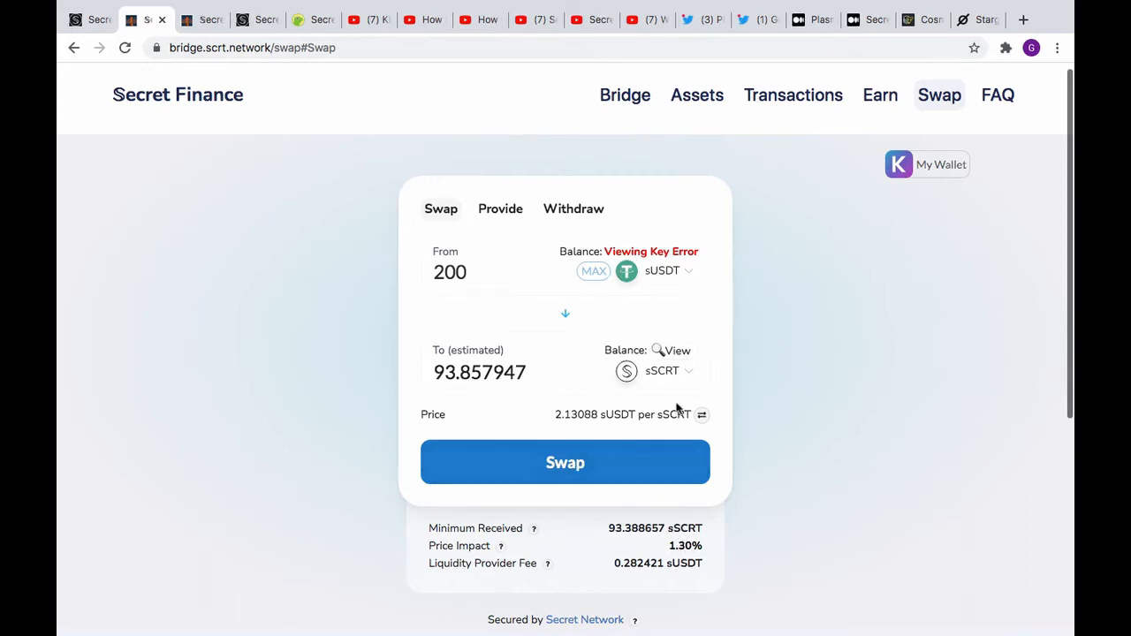
- Try sETH as the token to receive and test an sUSDT amount for that pair
left_click(689, 375)
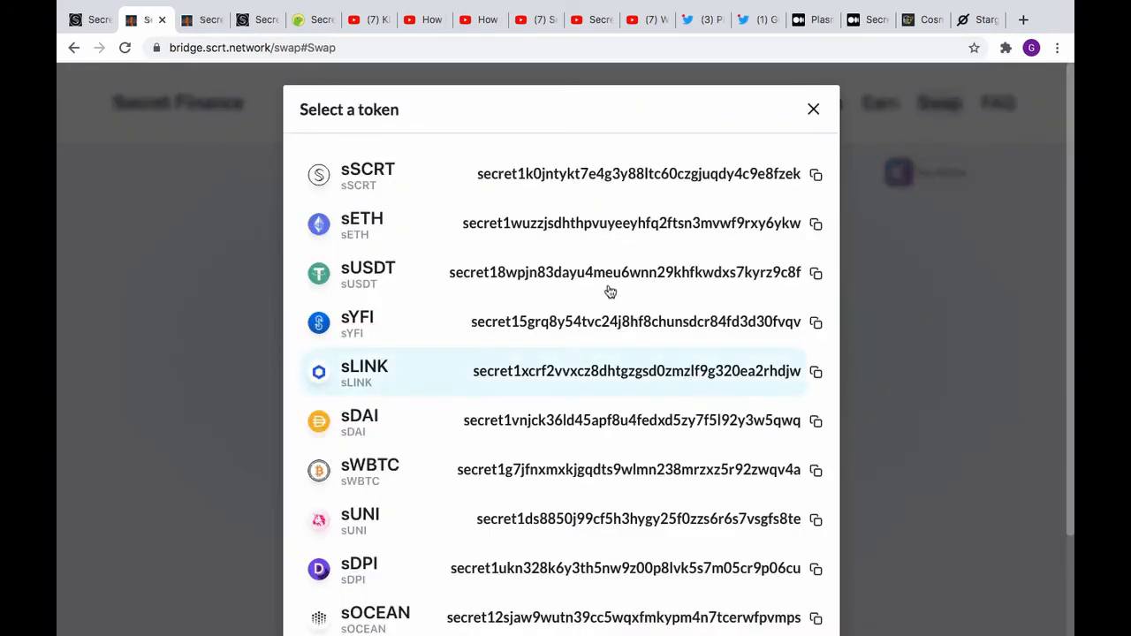
left_click(570, 256)
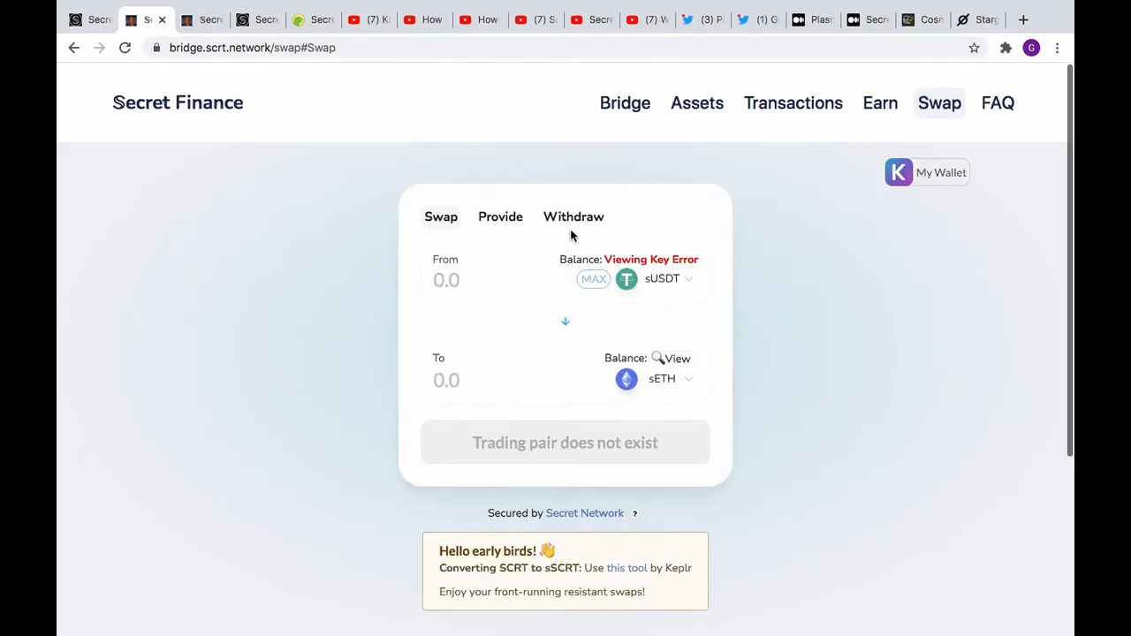
left_click(458, 281)
type("00")
key("BackSpace")
key("BackSpace")
- Reverse the sUSDT and sETH swap direction, restore it, and try entering an sUSDT amount again
left_click(566, 323)
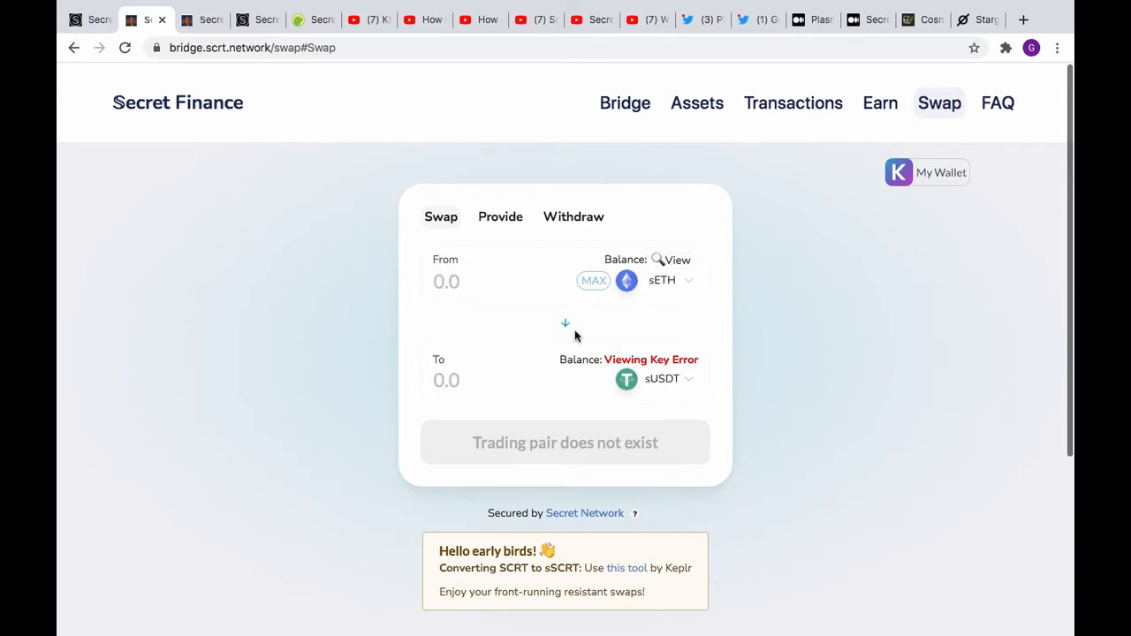
left_click(565, 325)
left_click(486, 284)
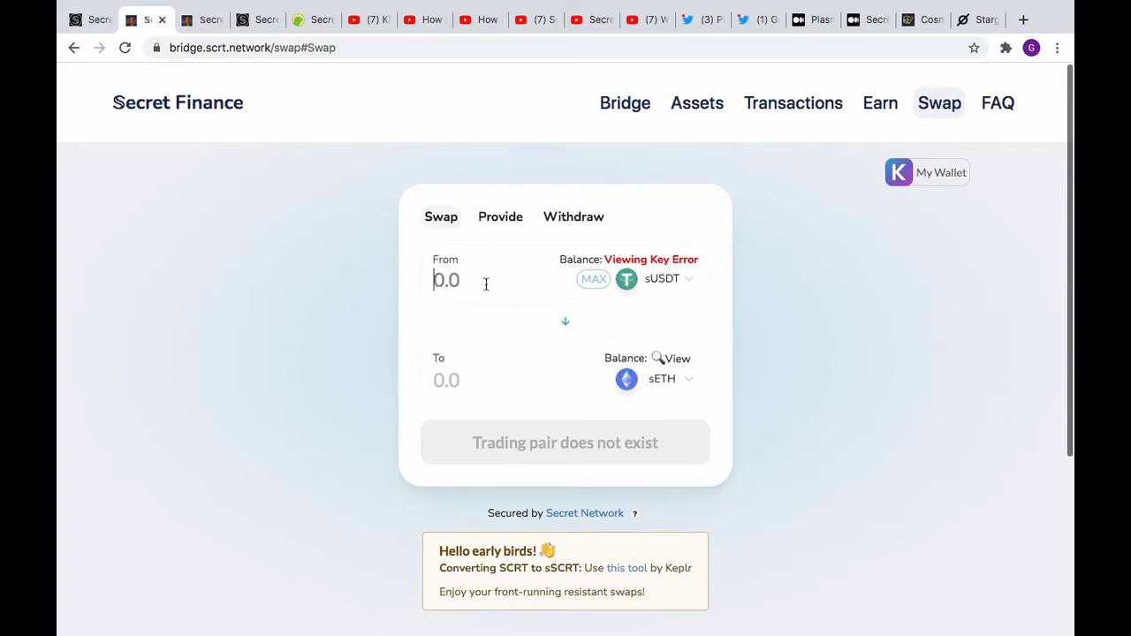
type("0")
key("BackSpace")
type("0")
key("BackSpace")
left_click(446, 221)
- Set sSCRT as the token to receive and enter 200 sUSDT as the amount to swap
left_click(690, 381)
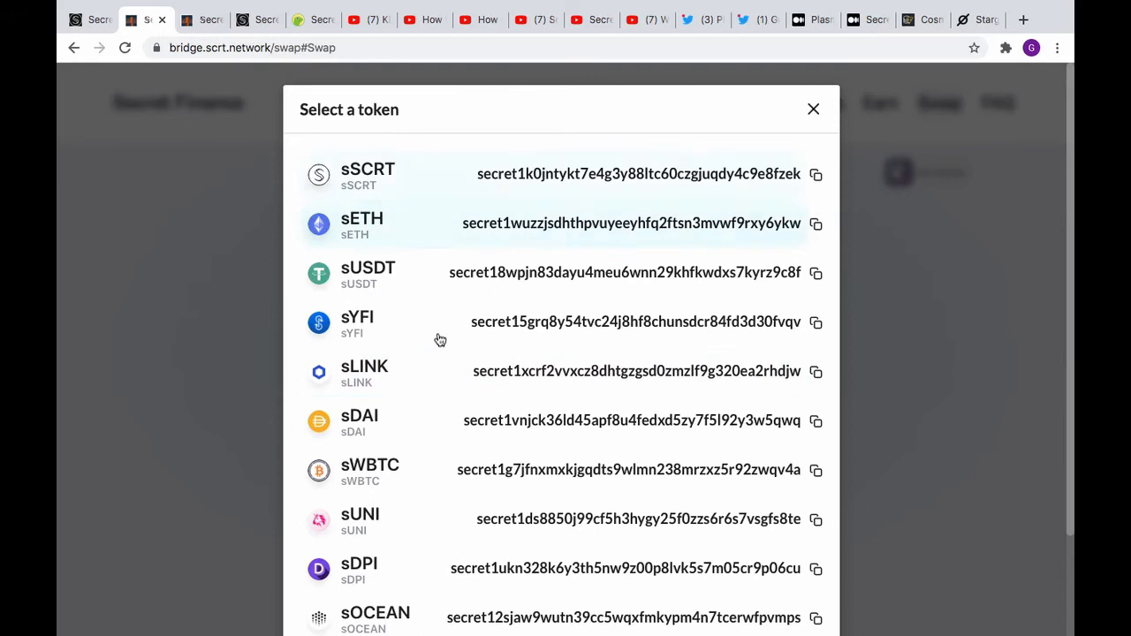
left_click(375, 175)
left_click(454, 281)
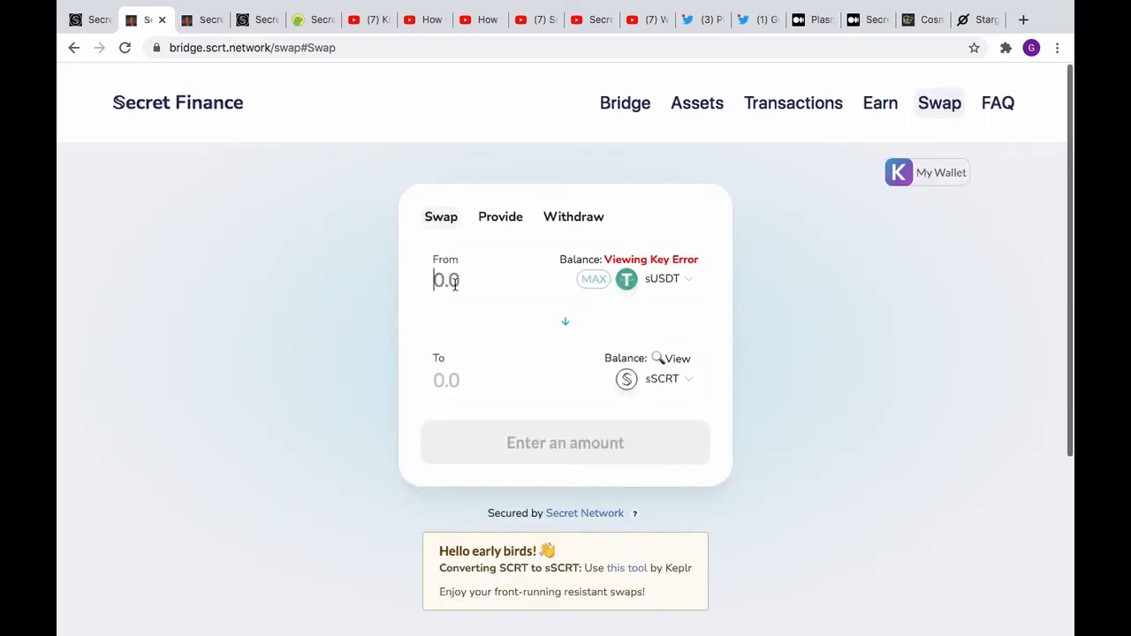
type("200")
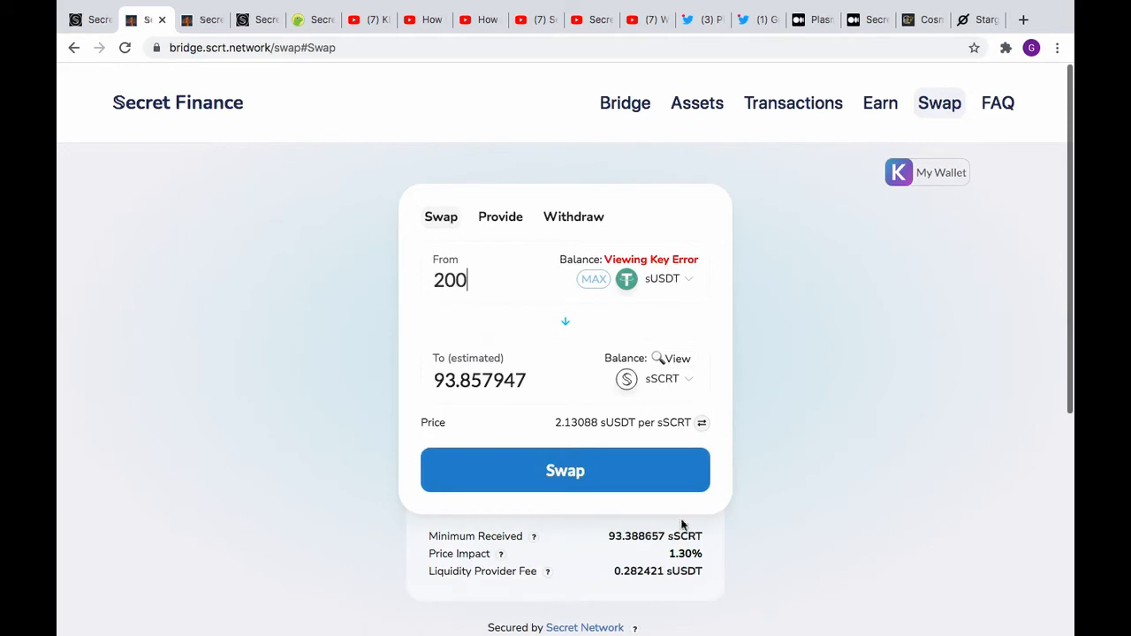
- Submit the swap, set the High fee of 0.2 SCRT, approve the transaction in Keplr, and return to the swap page
left_click(567, 473)
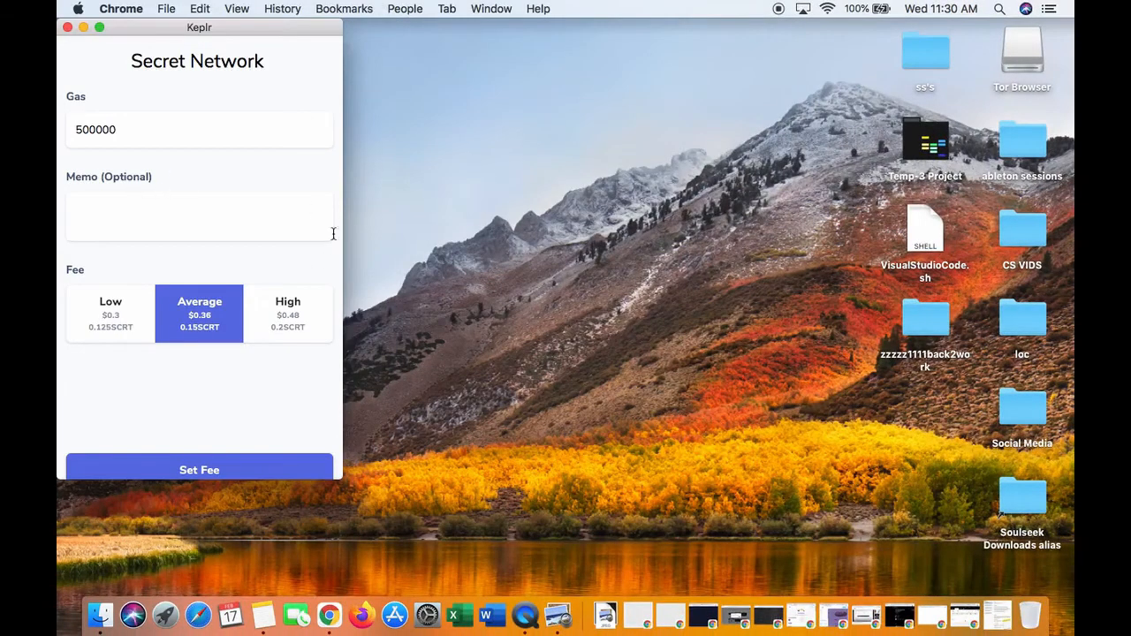
left_click(287, 319)
left_click(221, 470)
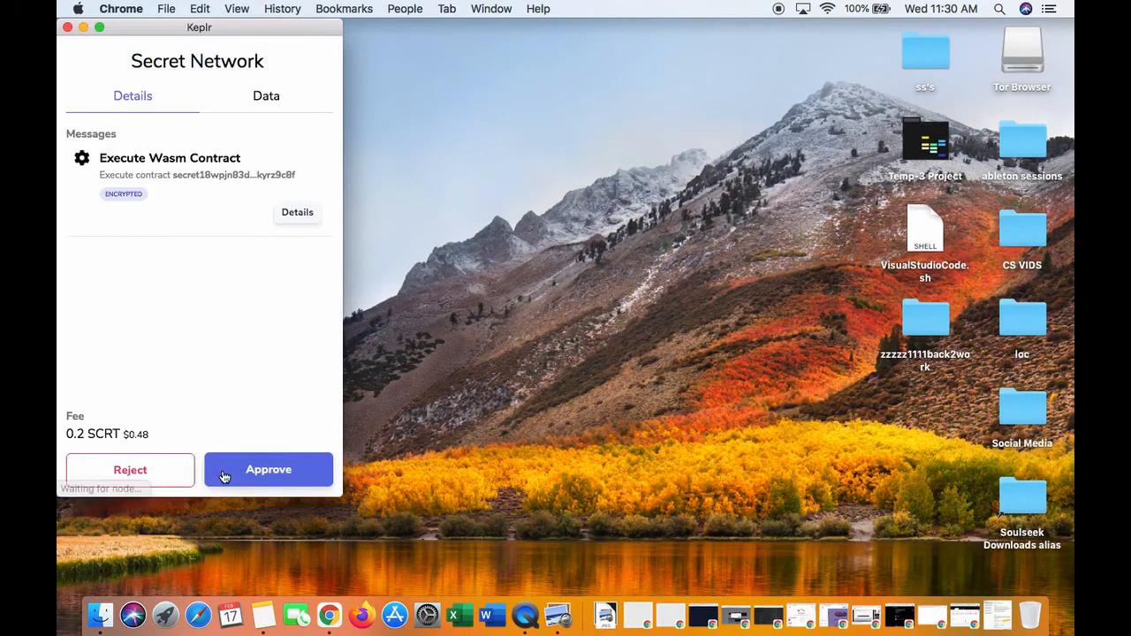
left_click(228, 477)
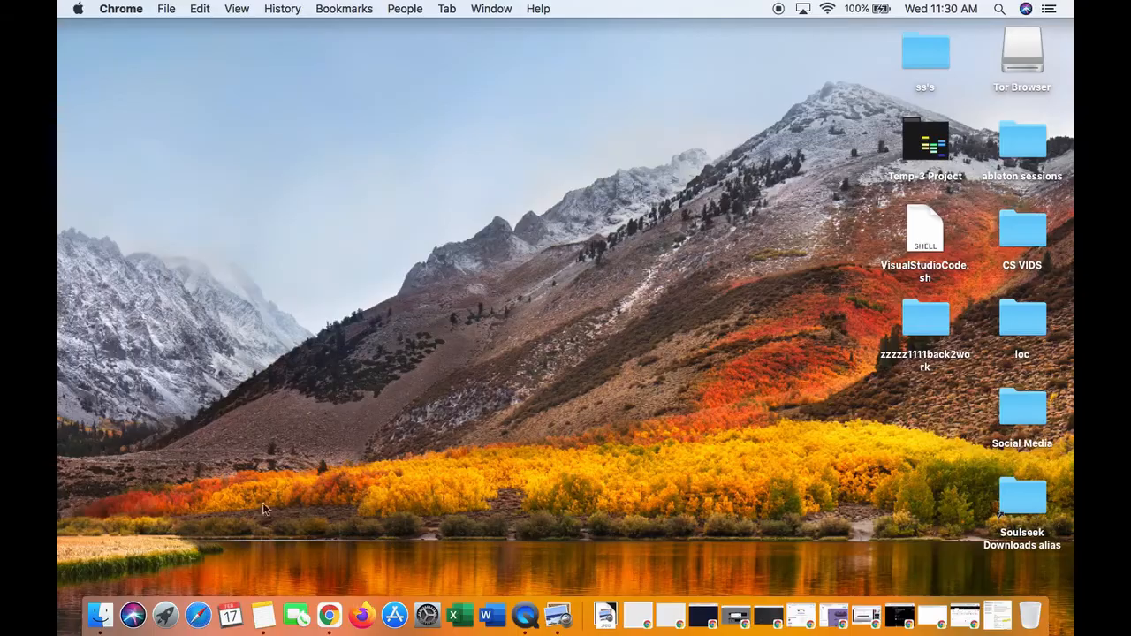
left_click(329, 620)
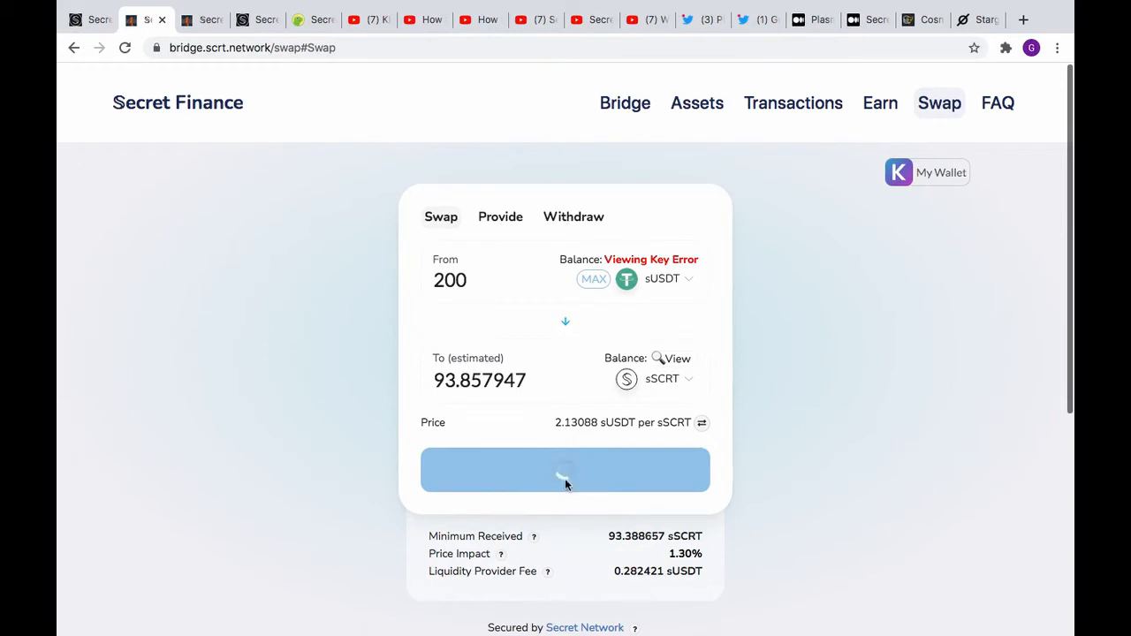
- Check the swap page for the outcome of the 200 sUSDT swap and dismiss its notification
scroll(771, 184, "down", 2)
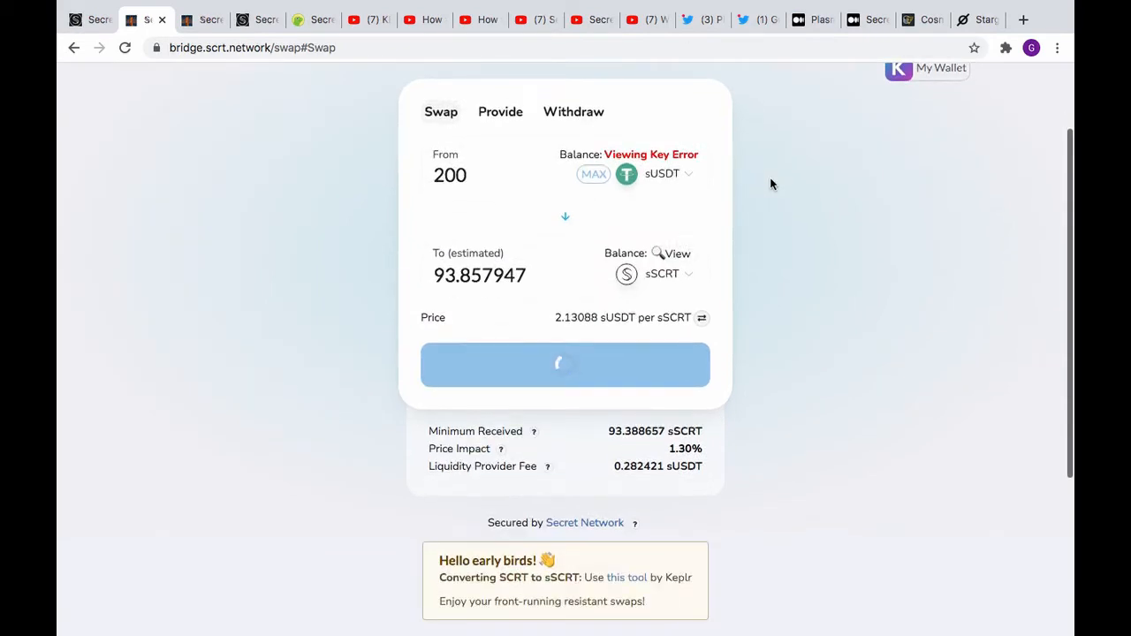
scroll(771, 184, "down", 3)
scroll(769, 182, "up", 5)
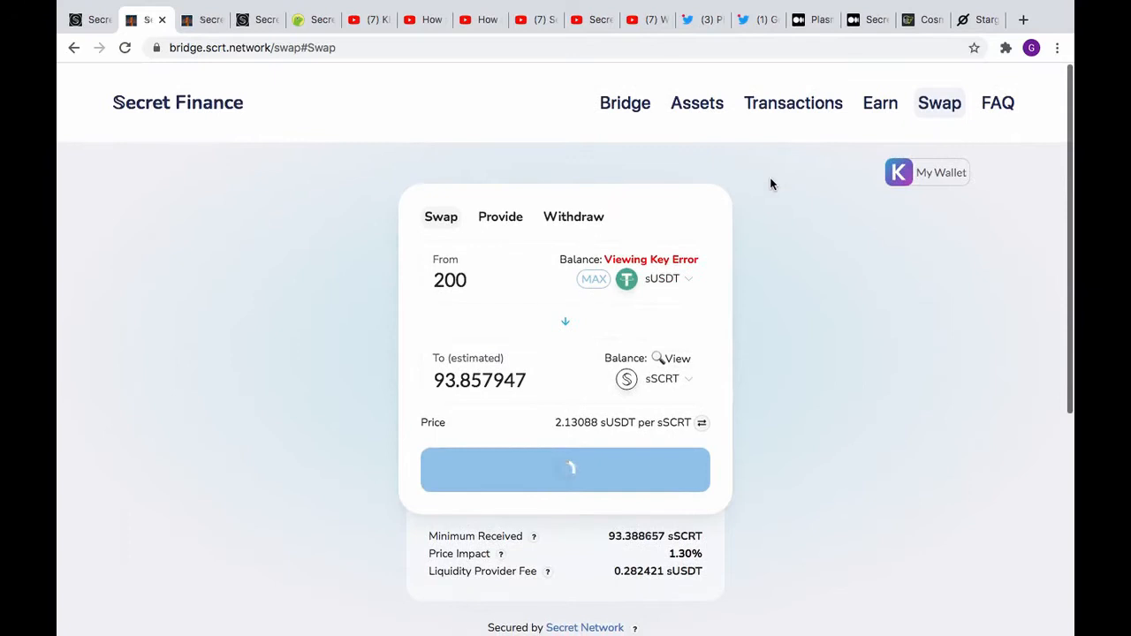
scroll(793, 240, "down", 7)
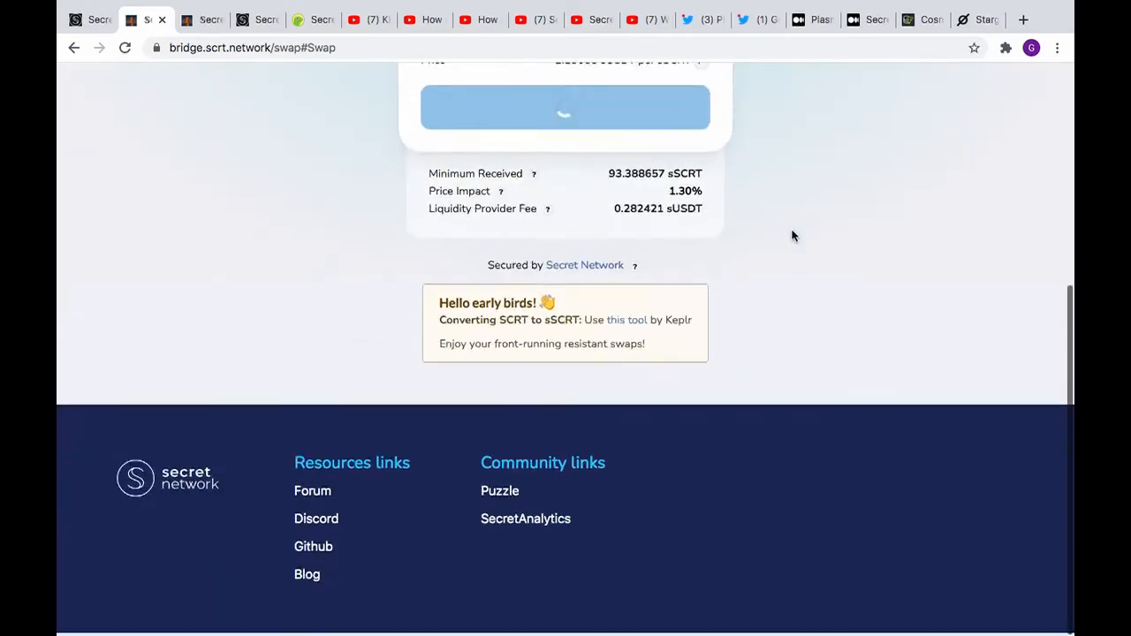
scroll(791, 235, "up", 2)
scroll(792, 235, "down", 2)
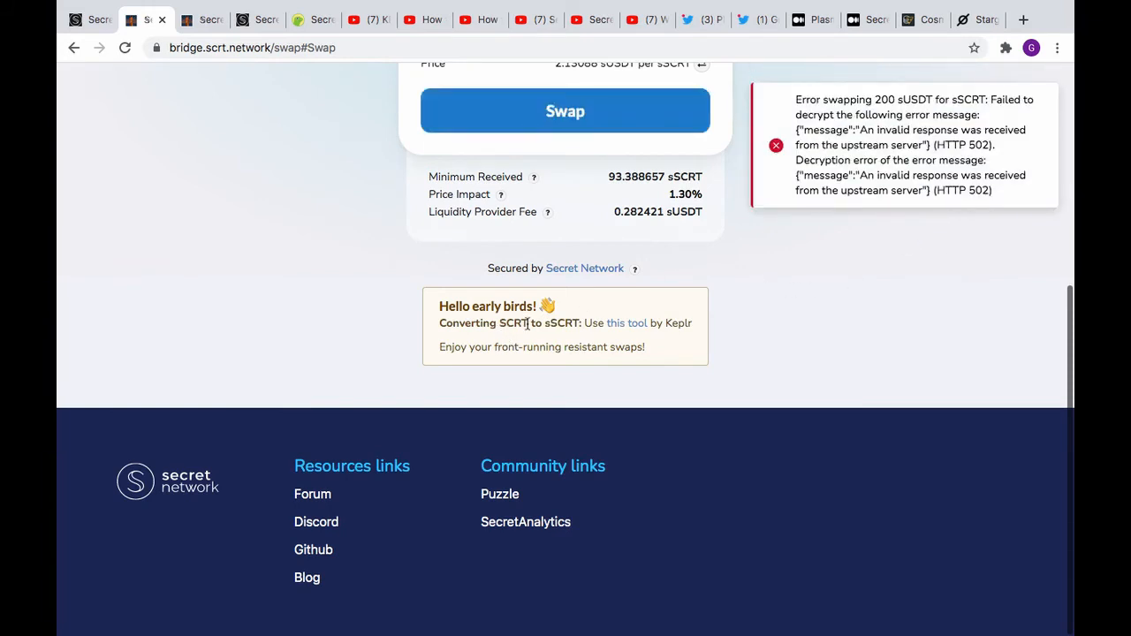
scroll(411, 319, "up", 5)
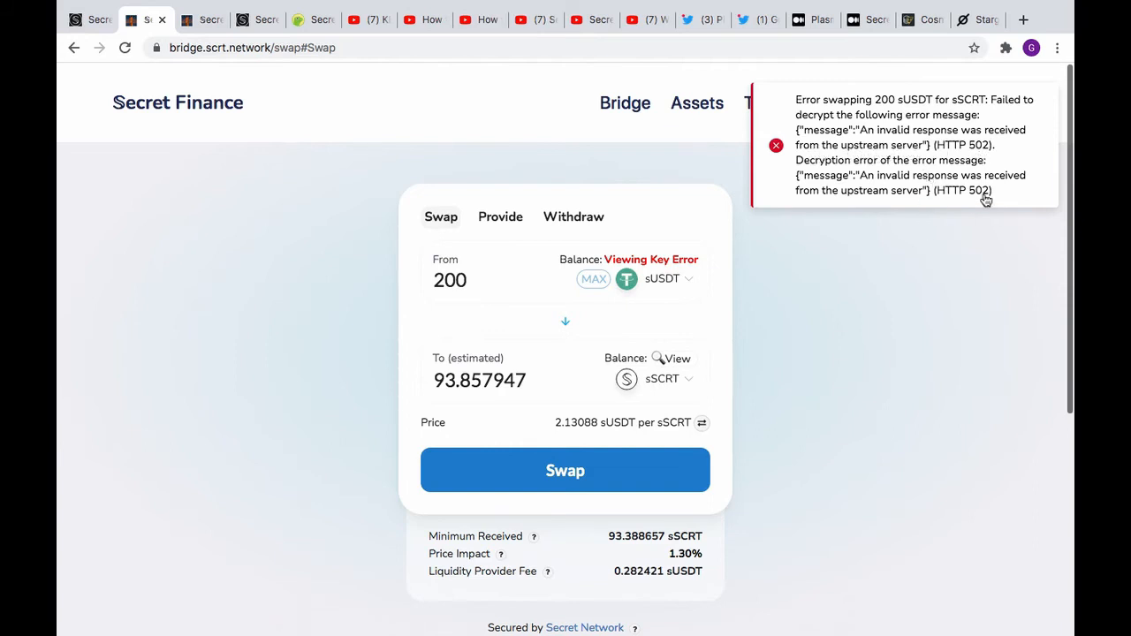
left_click(888, 192)
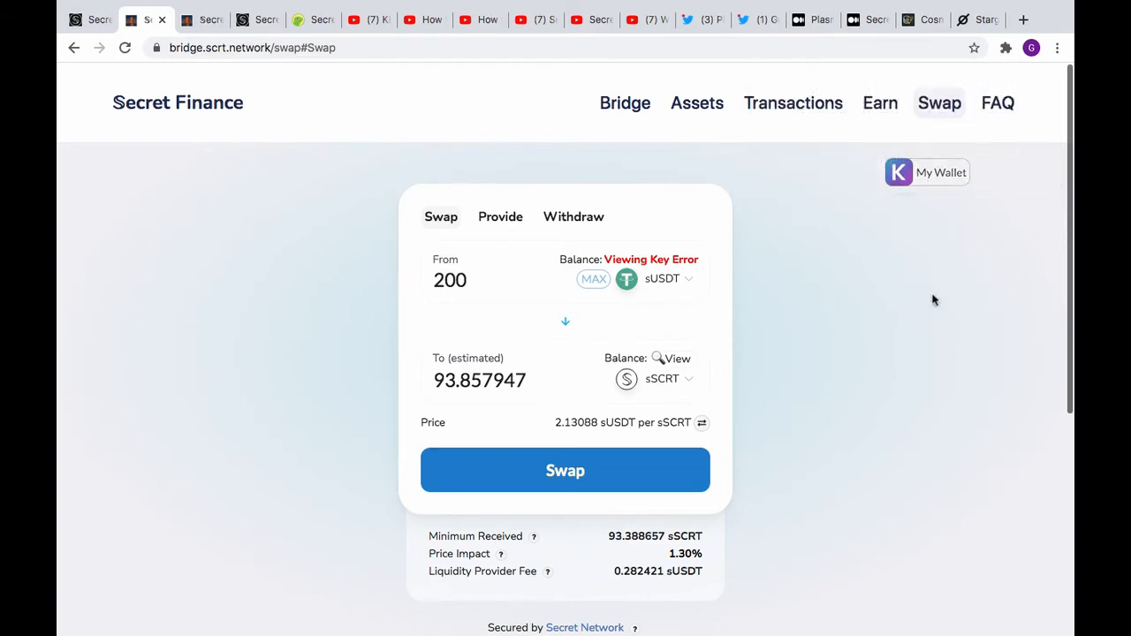
- Check the sUSDT token balance in the Keplr wallet extension and close the wallet
left_click(1006, 48)
left_click(870, 164)
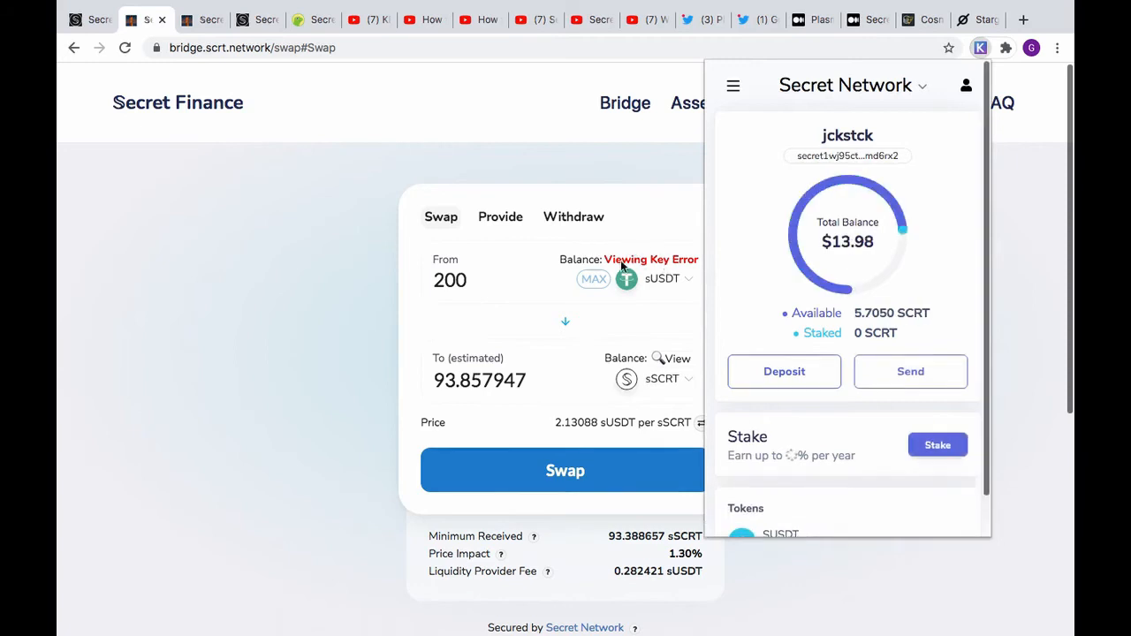
scroll(908, 201, "down", 1)
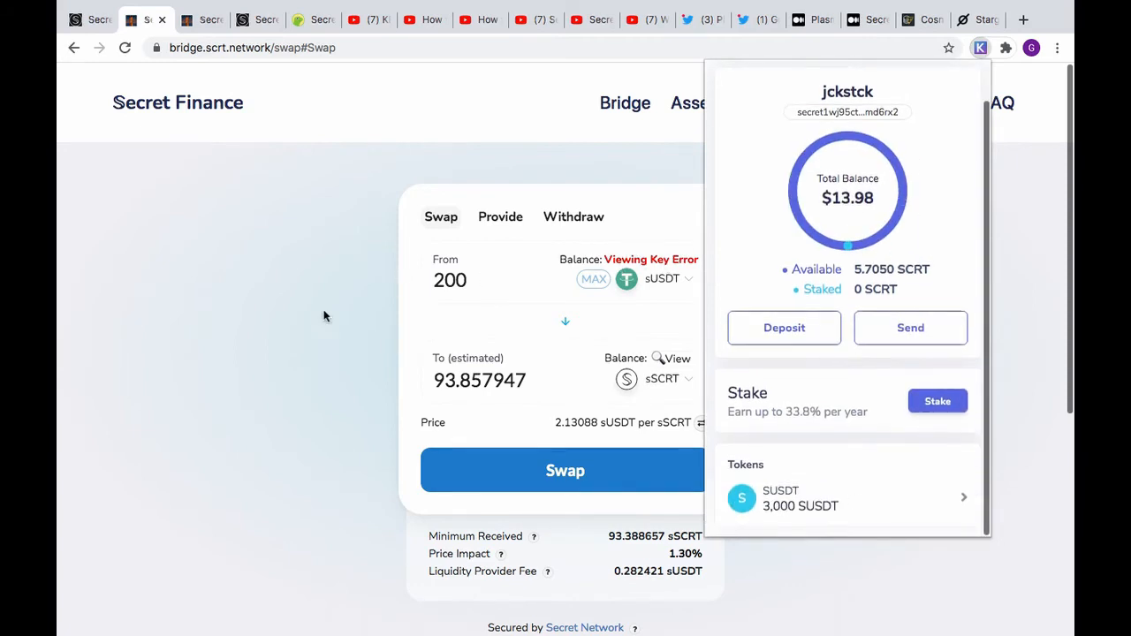
left_click(301, 333)
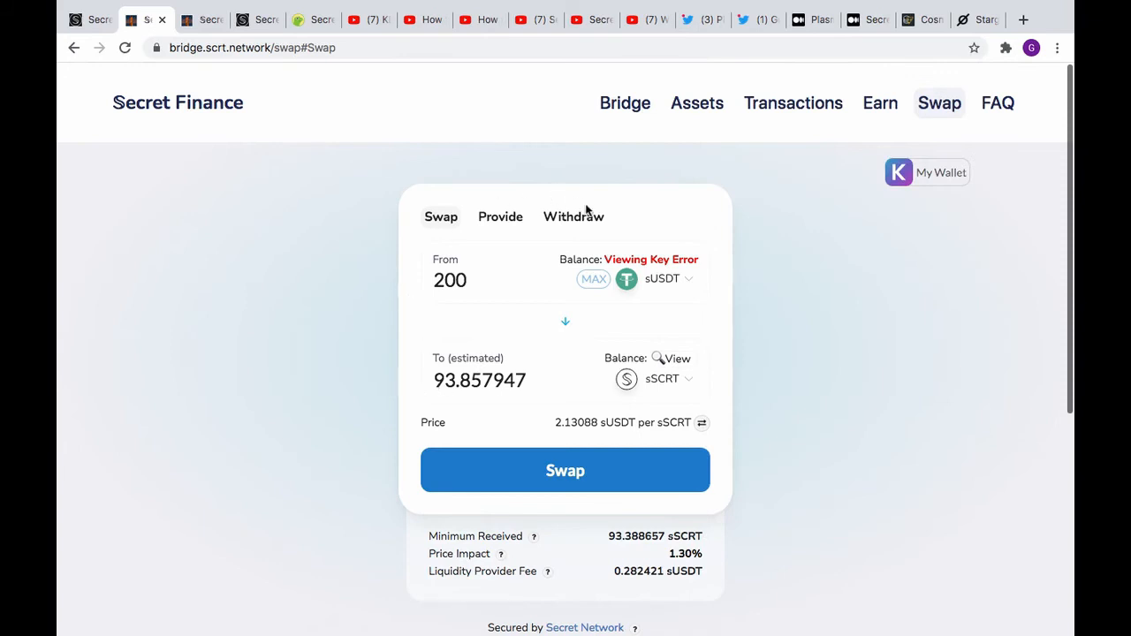
- Review the swap details, invert the sUSDT per sSCRT price quote and restore it
scroll(783, 362, "down", 2)
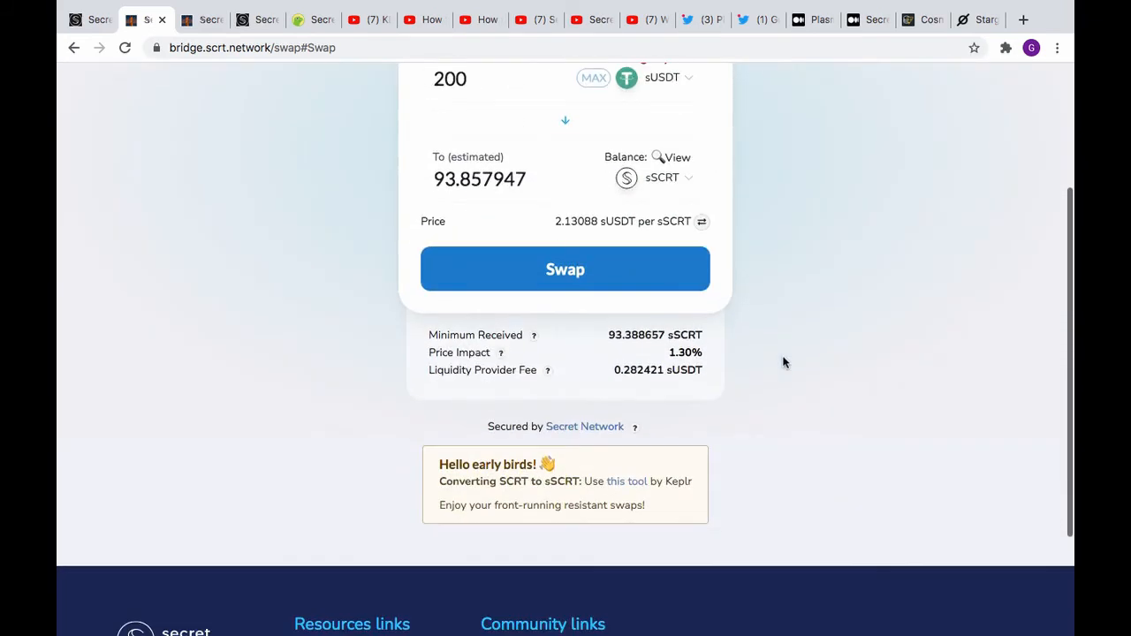
scroll(783, 363, "down", 2)
scroll(783, 363, "up", 4)
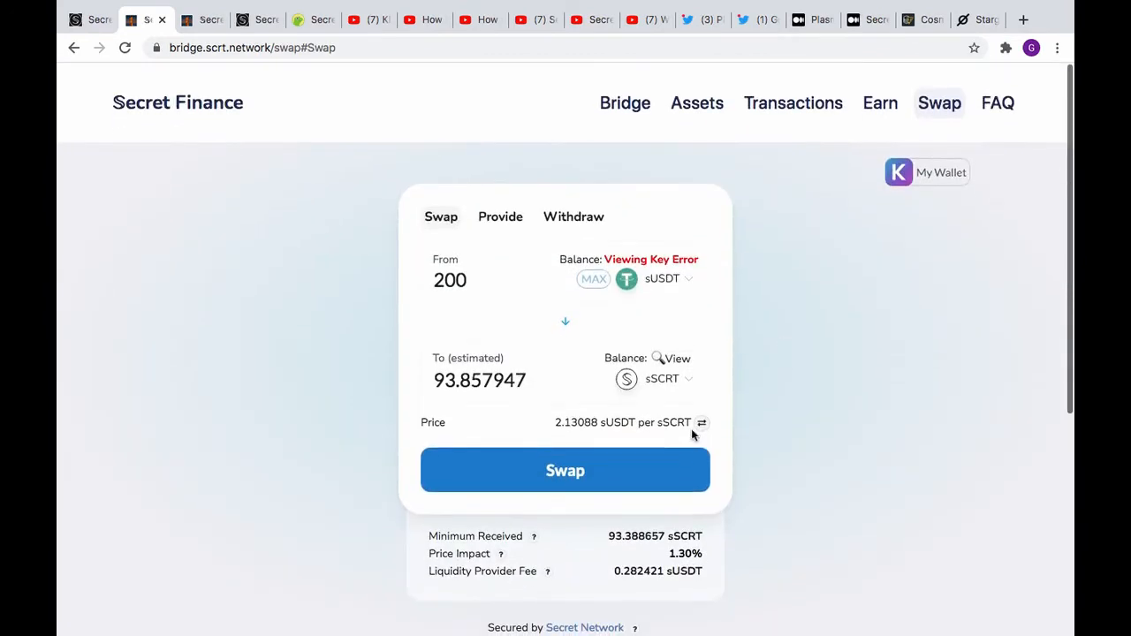
left_click(701, 425)
left_click(701, 425)
- Set the amount to swap to 100 sUSDT and submit the swap for sSCRT
left_click_drag(471, 283, 349, 285)
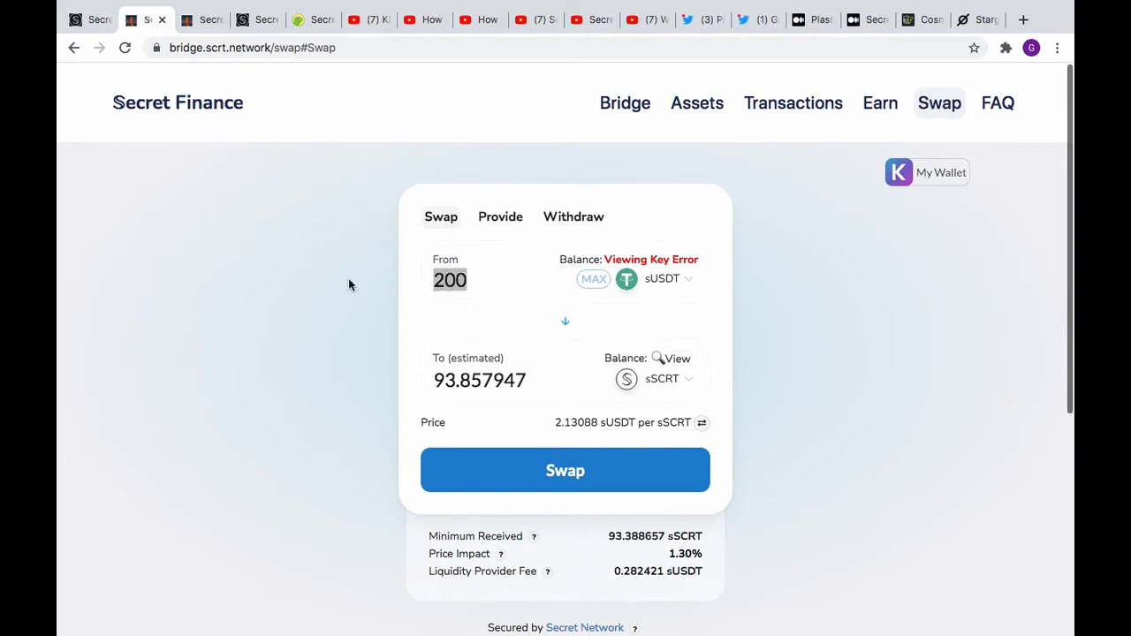
type("100")
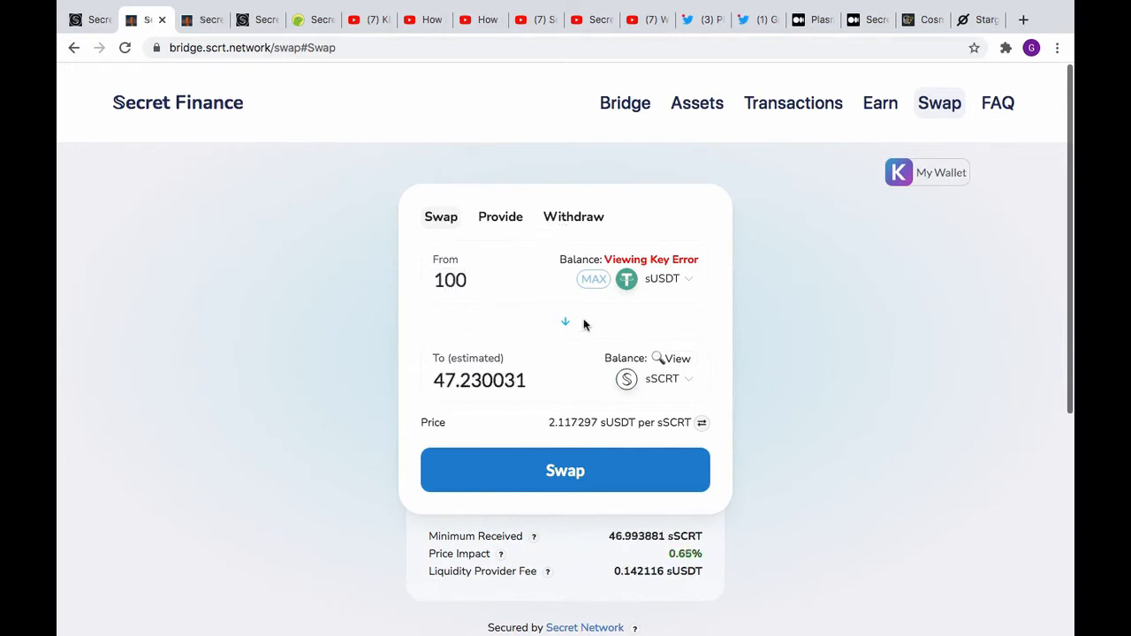
left_click(579, 472)
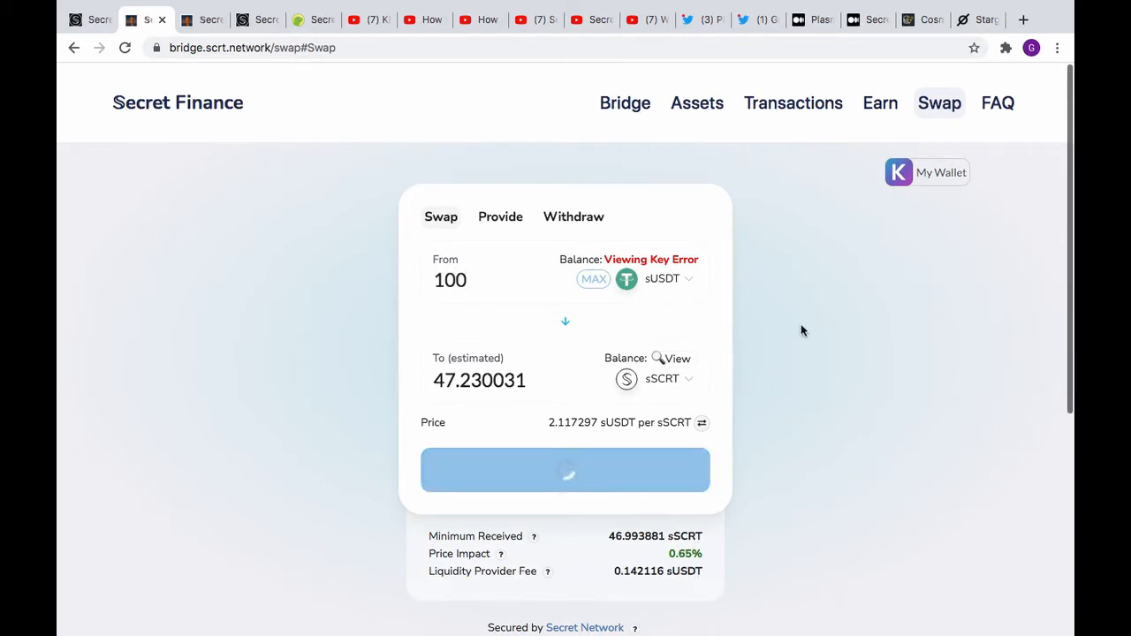
scroll(800, 329, "down", 5)
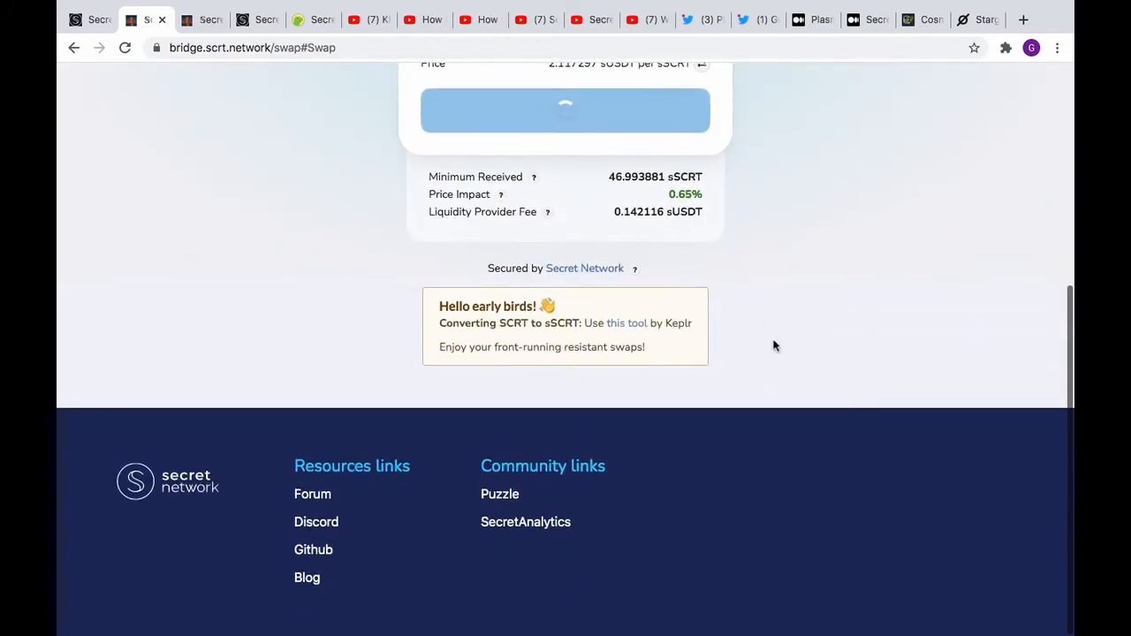
scroll(774, 346, "up", 5)
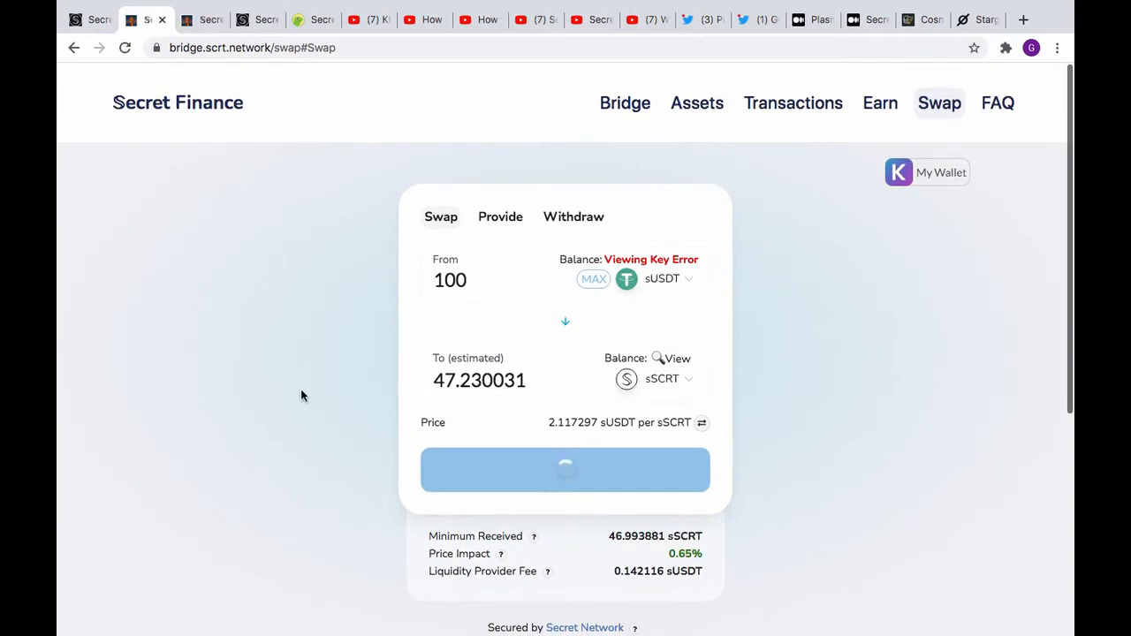
scroll(306, 403, "down", 1)
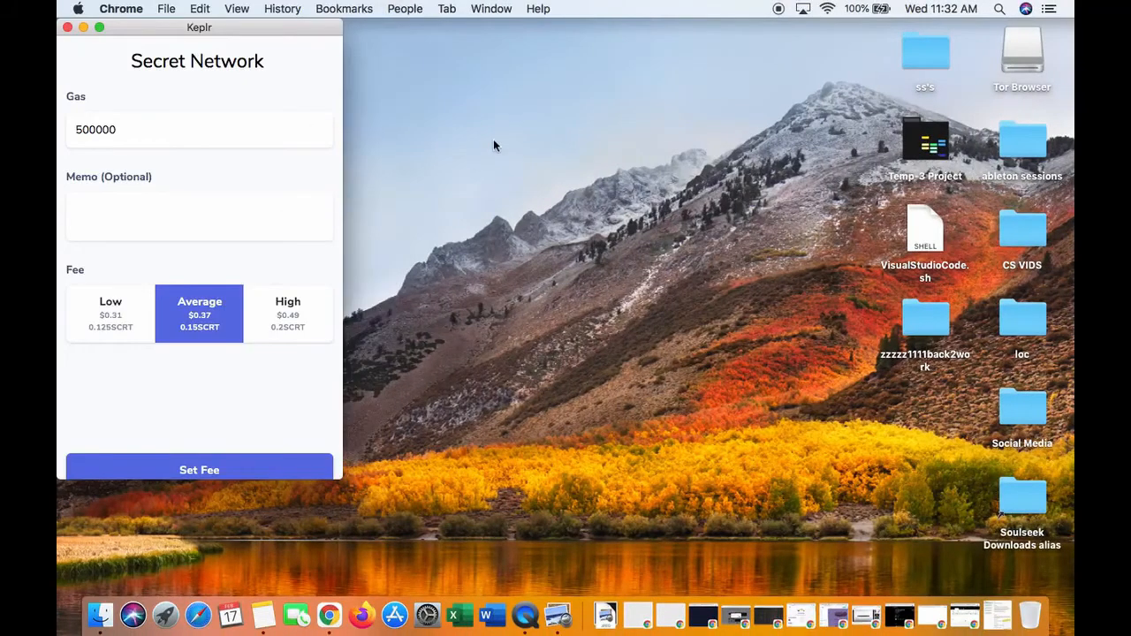
- Set the High fee of 0.2 SCRT for the 100 sUSDT swap, approve it in Keplr, and return to the swap page
left_click(301, 313)
left_click(230, 467)
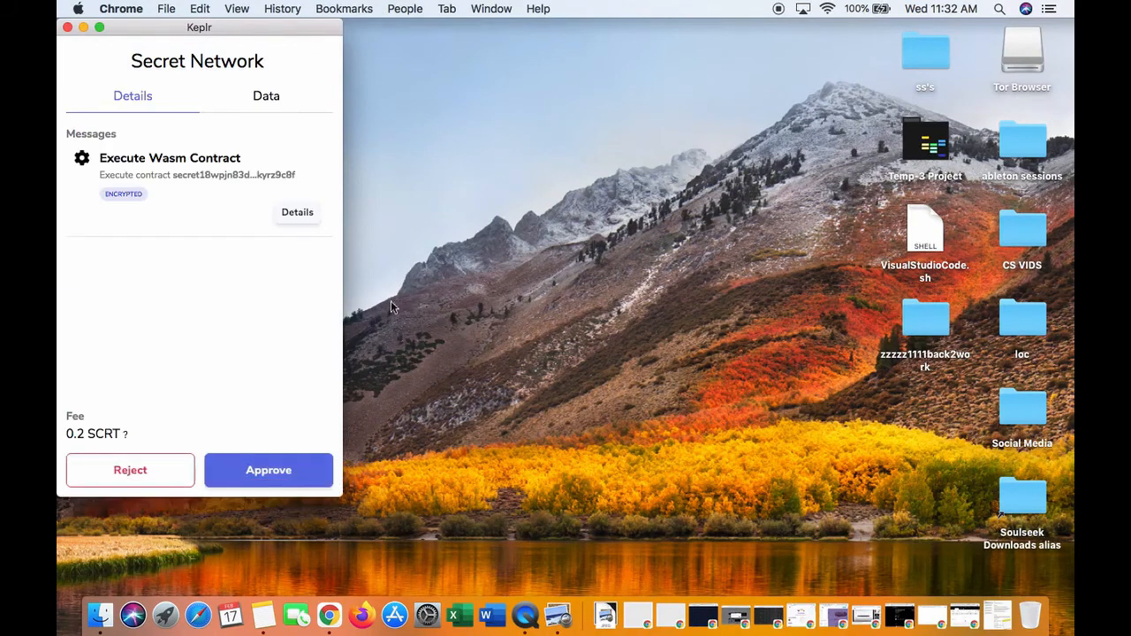
left_click(279, 476)
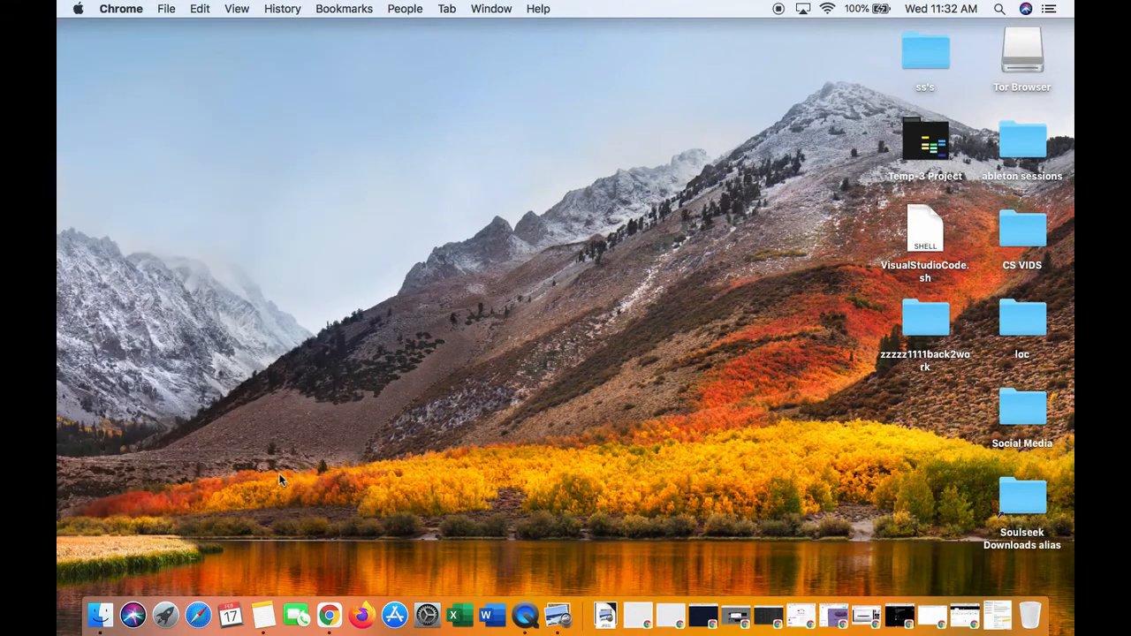
left_click(324, 622)
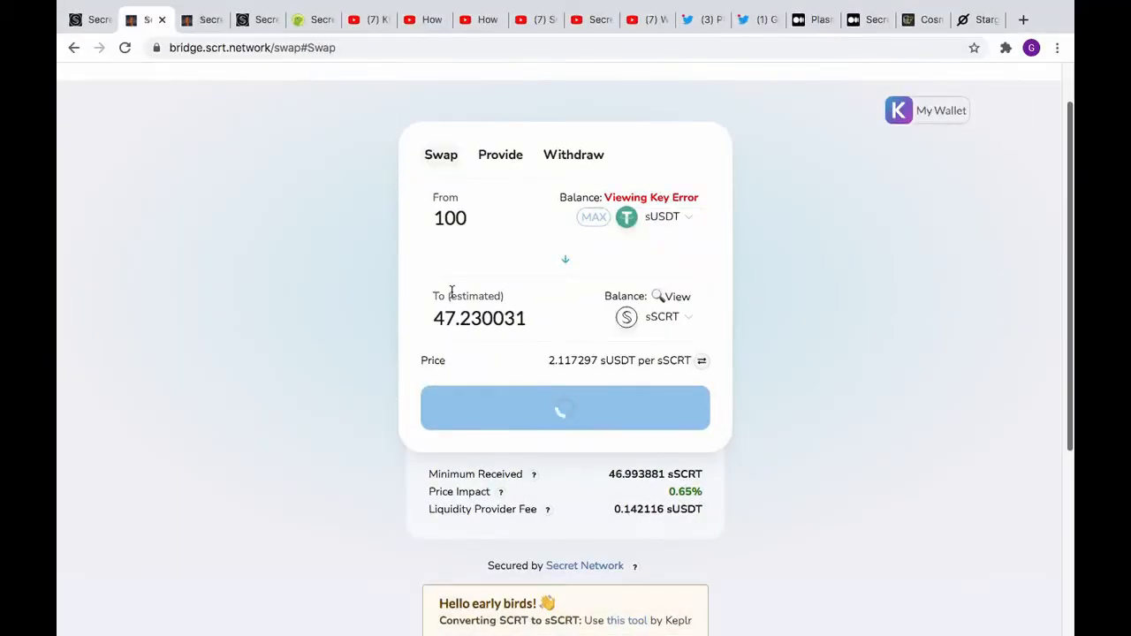
scroll(882, 287, "up", 2)
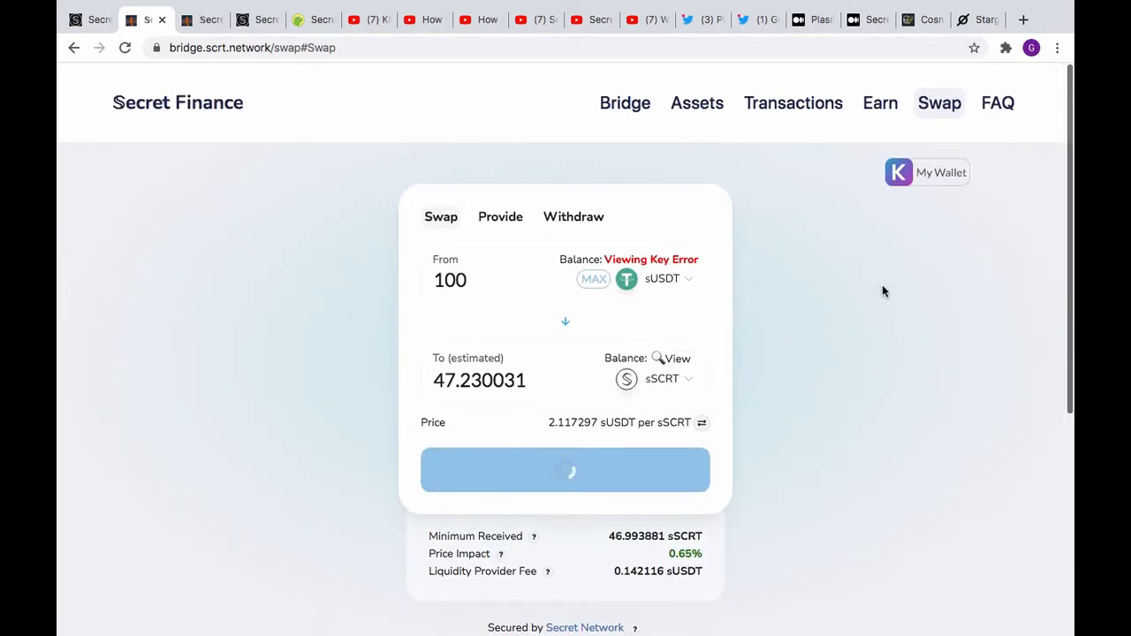
- Examine the Cosmos Stargate site's overview page, including the Cosmos Hub upgrade countdown and the new era section
left_click(968, 22)
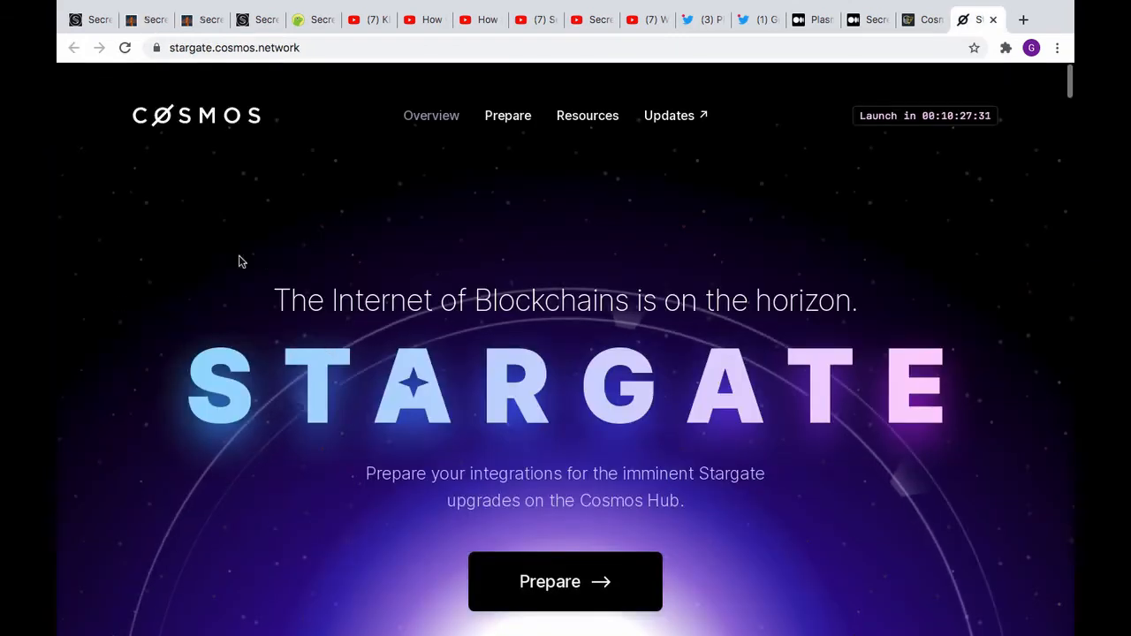
scroll(269, 264, "down", 5)
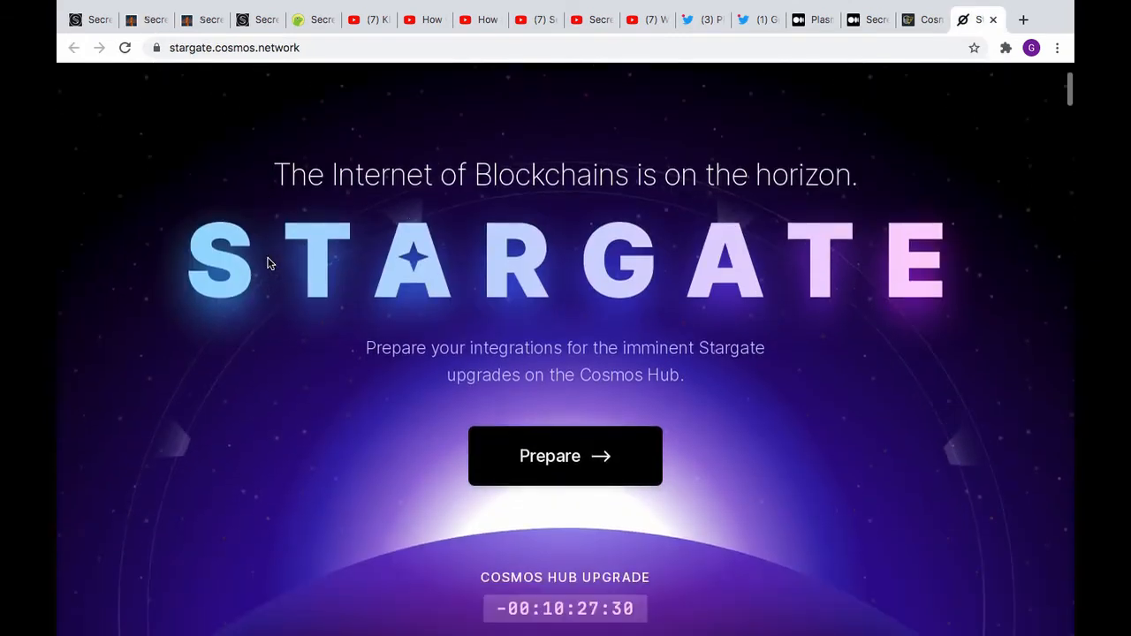
scroll(270, 264, "down", 3)
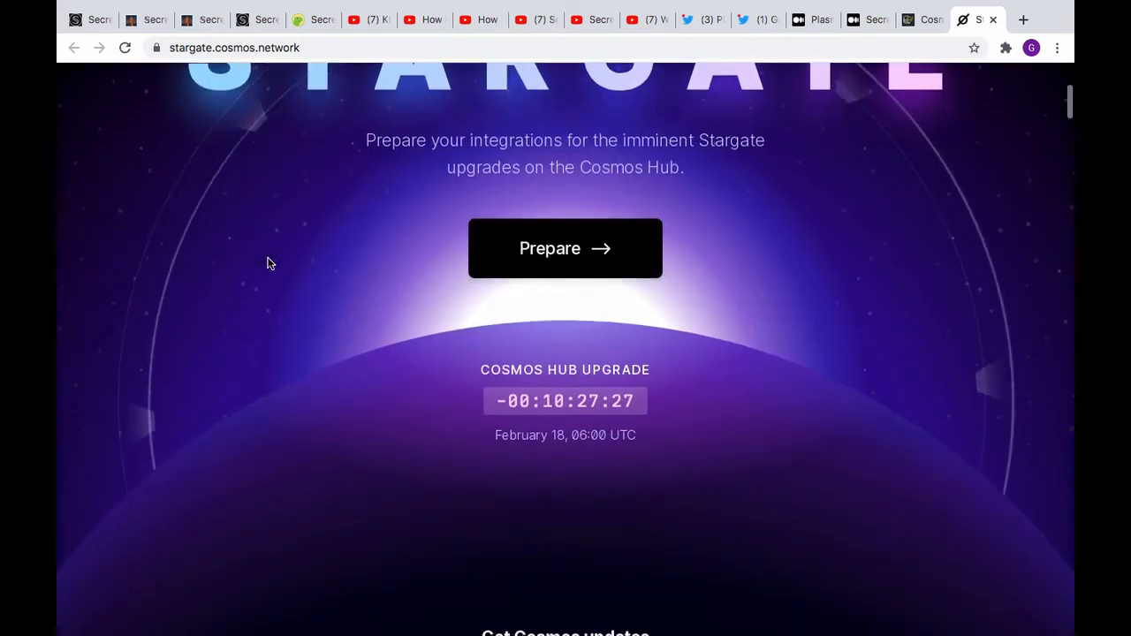
scroll(270, 263, "down", 1)
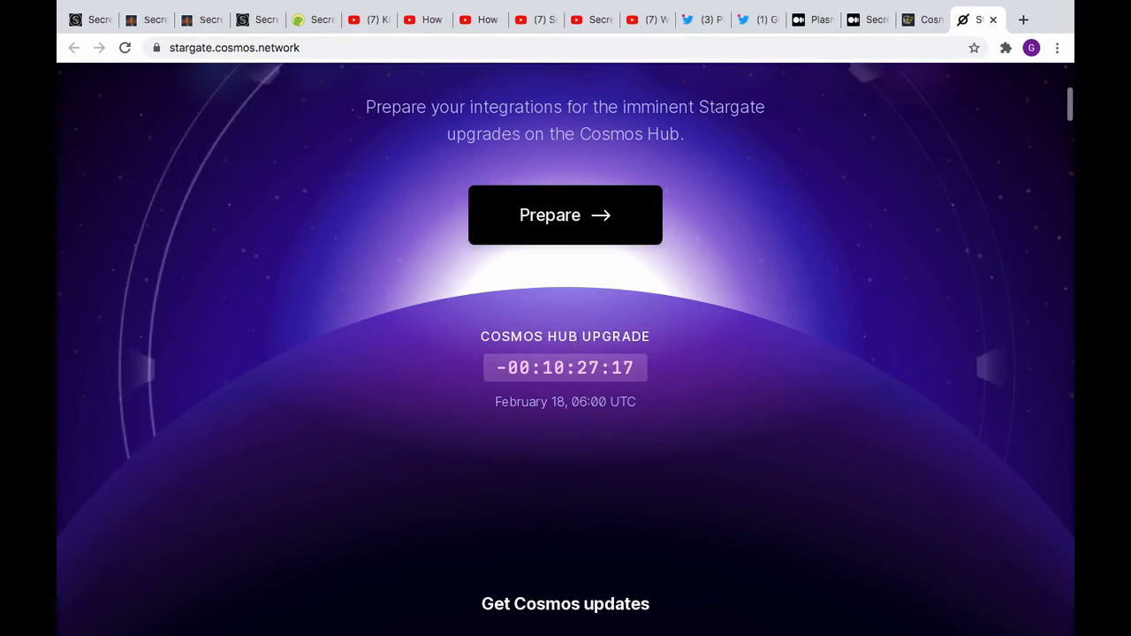
scroll(691, 340, "up", 5)
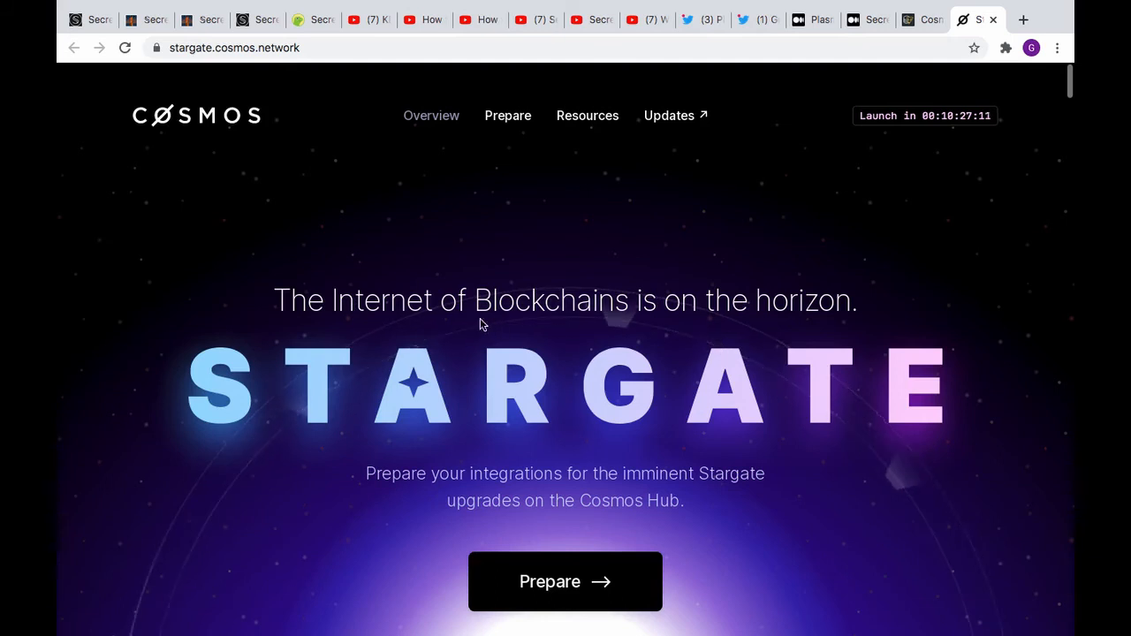
scroll(481, 324, "down", 5)
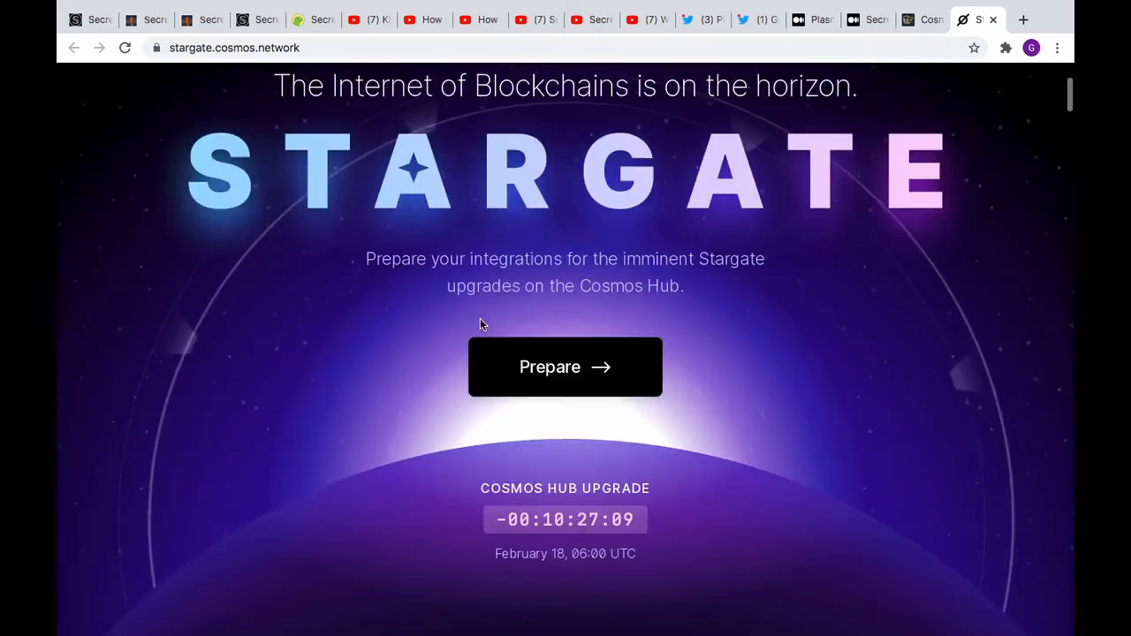
scroll(480, 324, "down", 4)
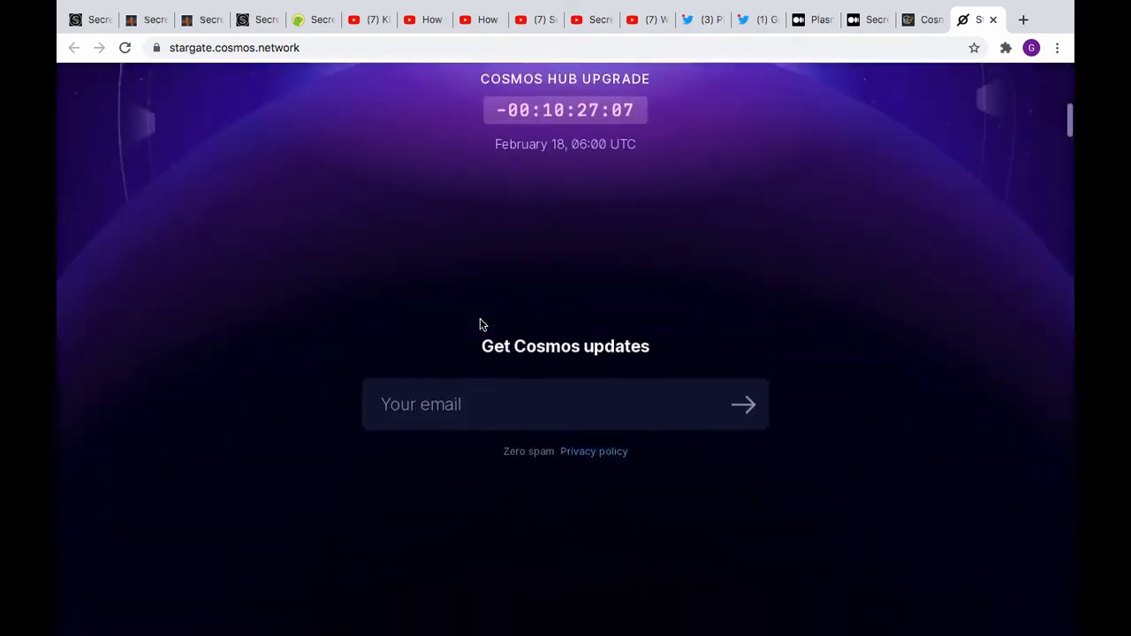
scroll(480, 324, "down", 2)
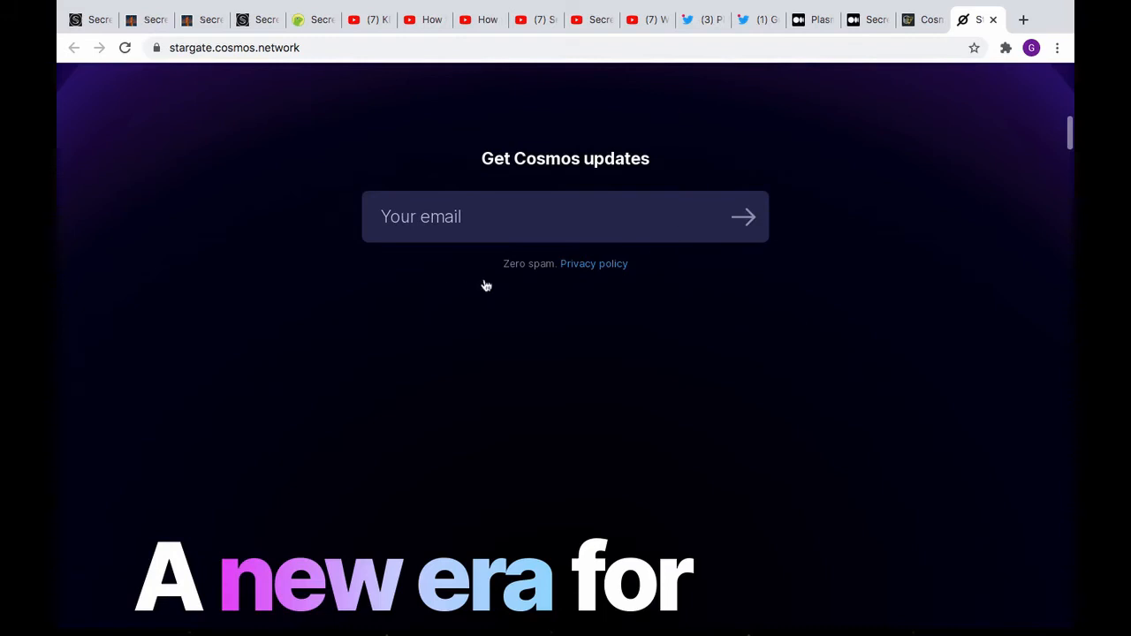
scroll(493, 425, "down", 3)
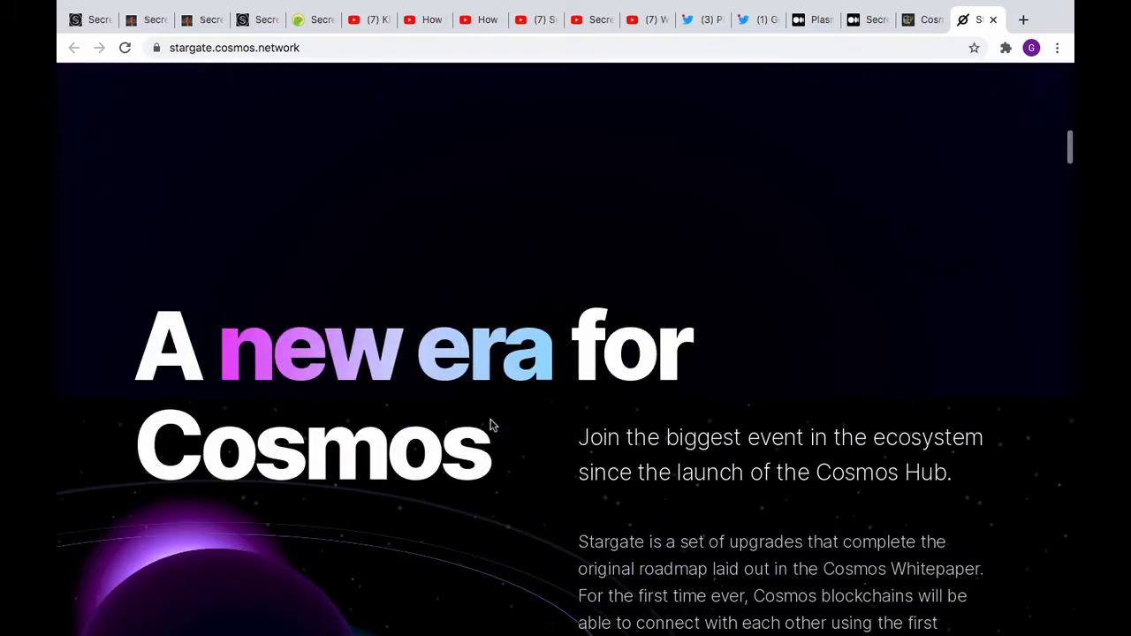
scroll(491, 424, "up", 10)
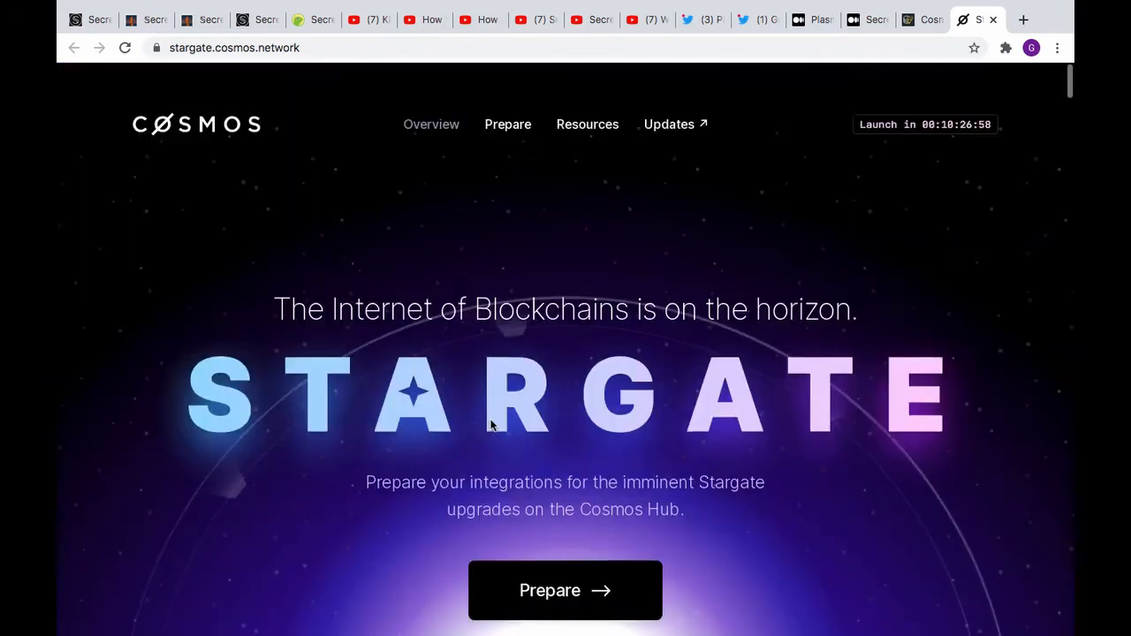
scroll(557, 344, "down", 1)
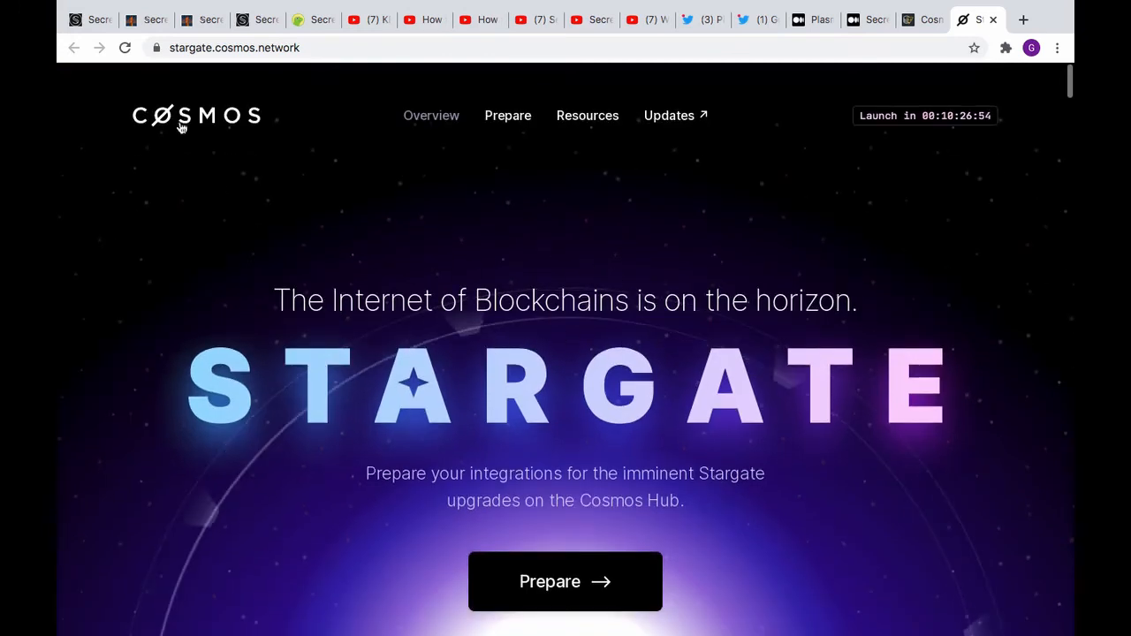
- Return to the Secret Finance swap page and dismiss the notification about the 100 sUSDT swap
left_click(144, 18)
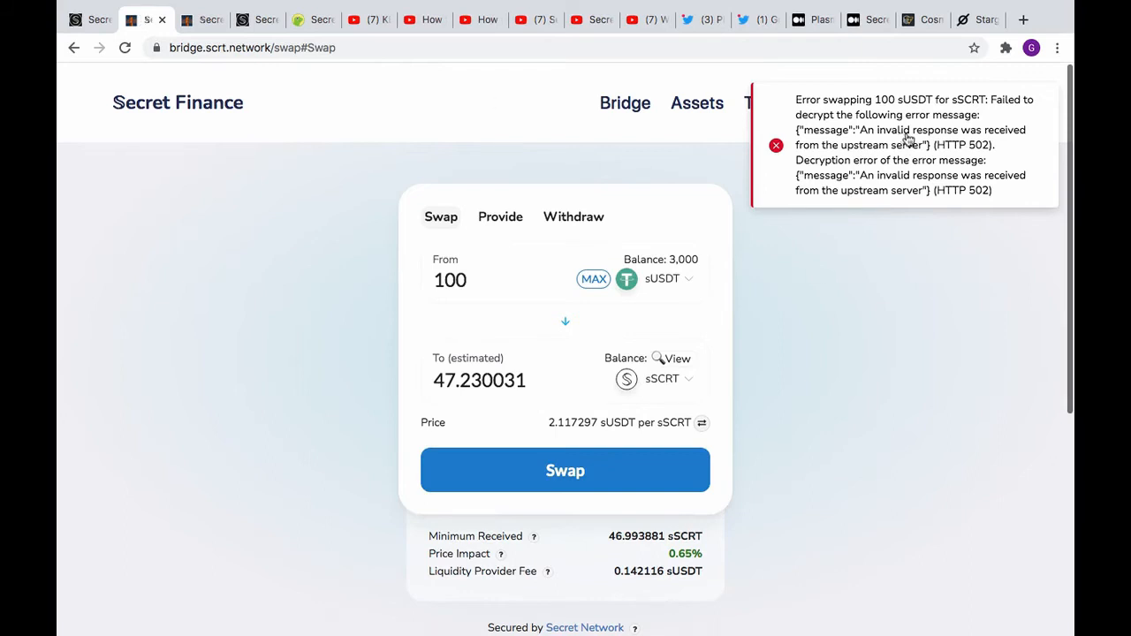
left_click(917, 163)
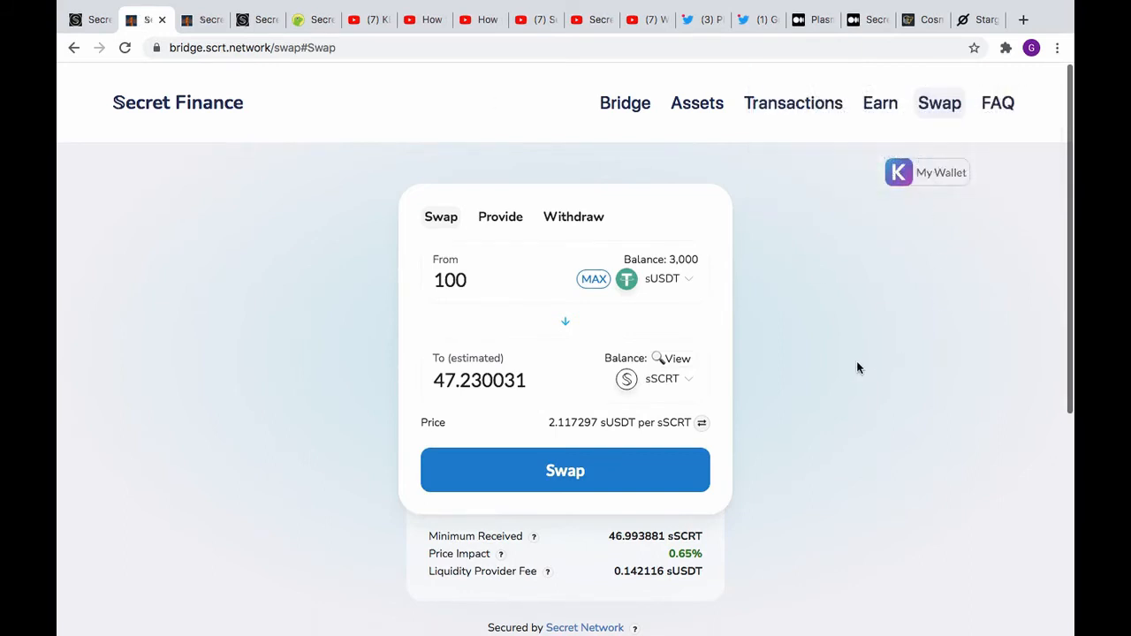
- Try to set up a swap of sUSDT for sDAI and enter an amount for it
left_click(688, 381)
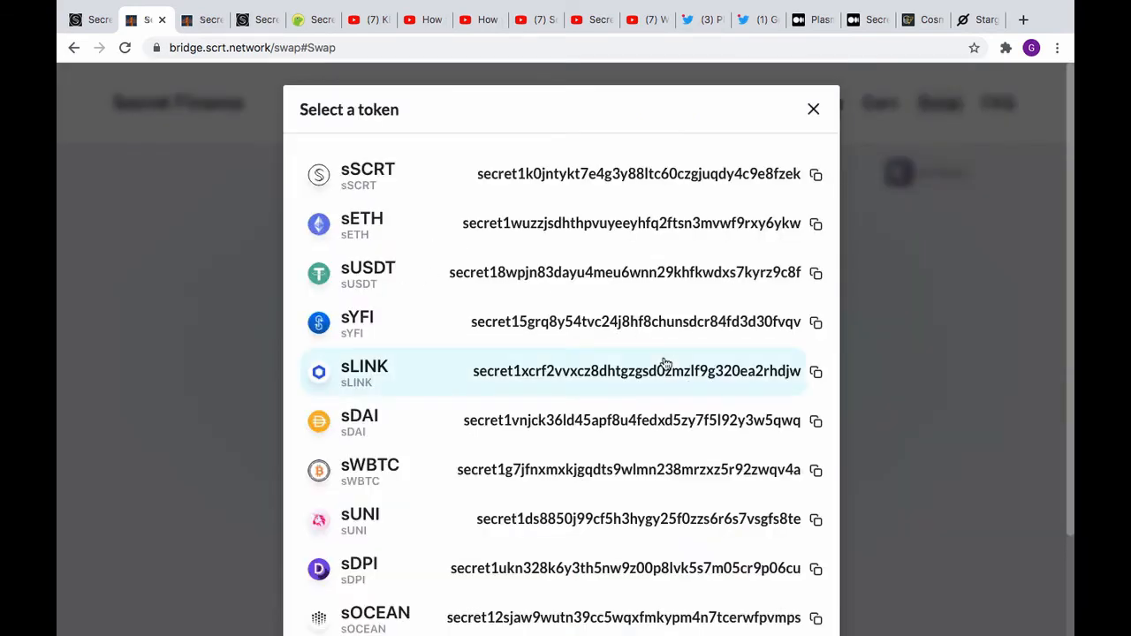
scroll(664, 364, "down", 2)
scroll(618, 357, "down", 1)
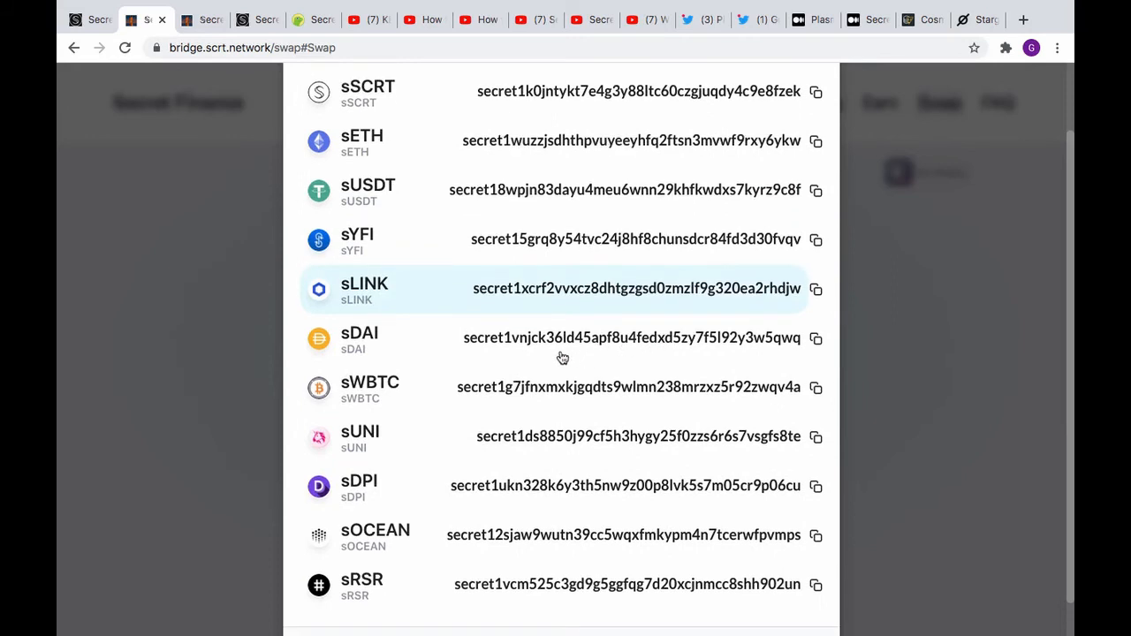
left_click(521, 343)
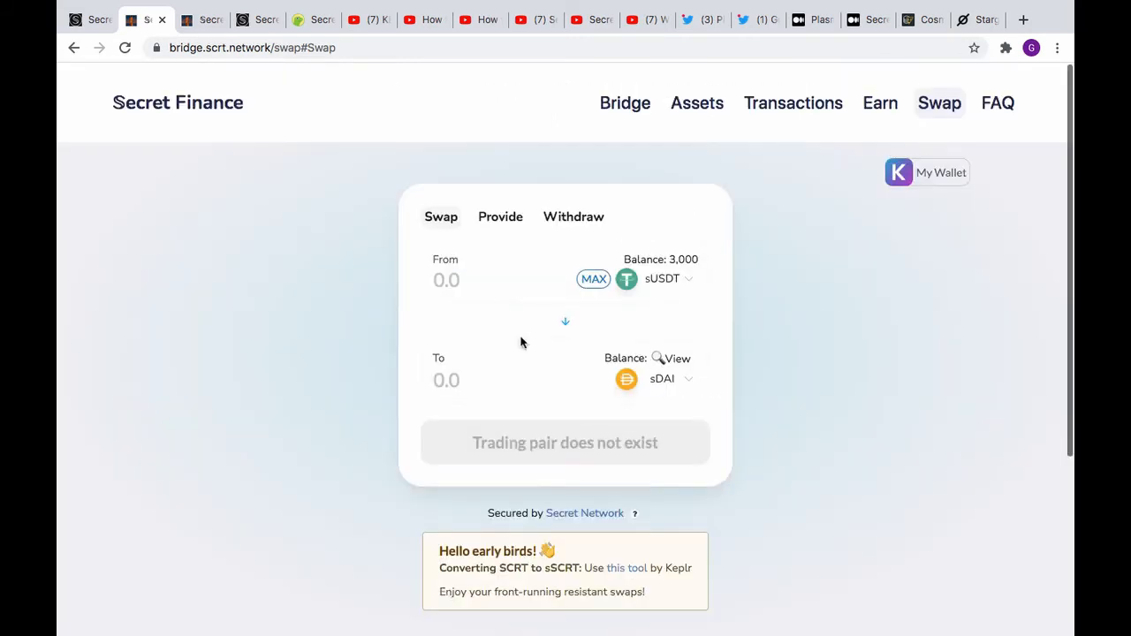
left_click(456, 281)
type("0")
key("BackSpace")
key("BackSpace")
type("0")
key("BackSpace")
- Examine the full list of tokens available to receive in the swap, and close it without choosing one
left_click(691, 383)
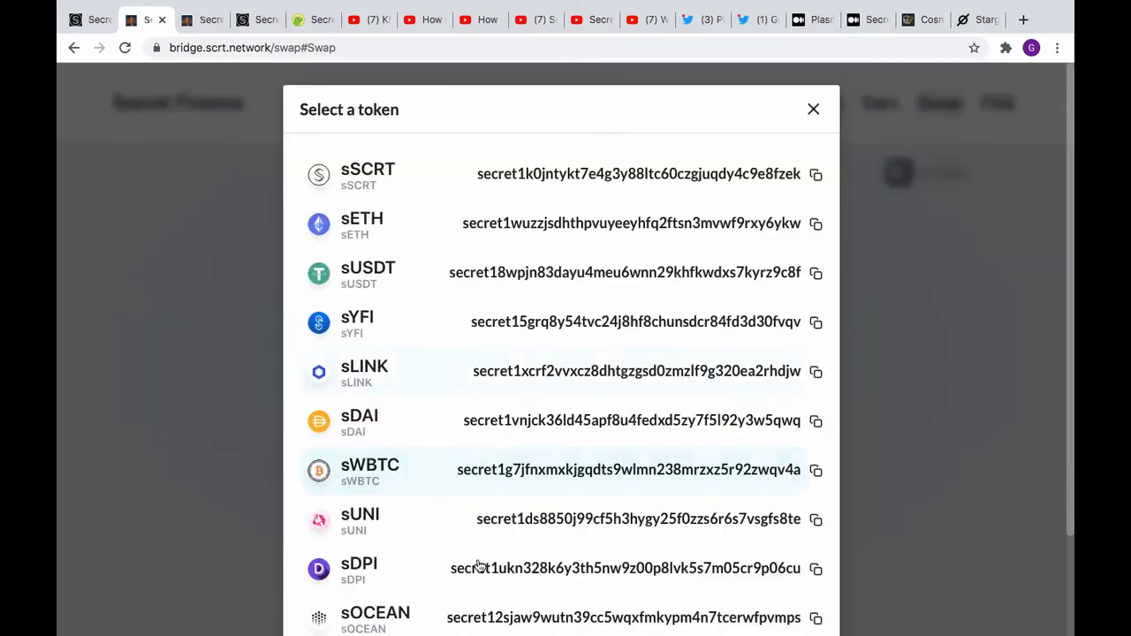
scroll(820, 112, "down", 3)
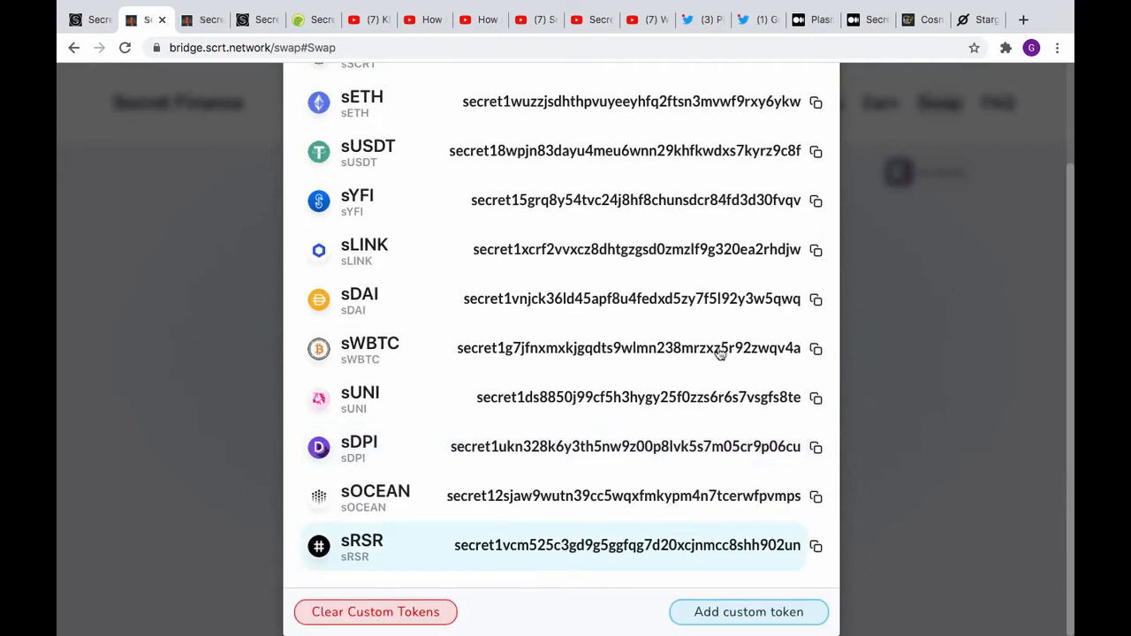
scroll(714, 347, "down", 1)
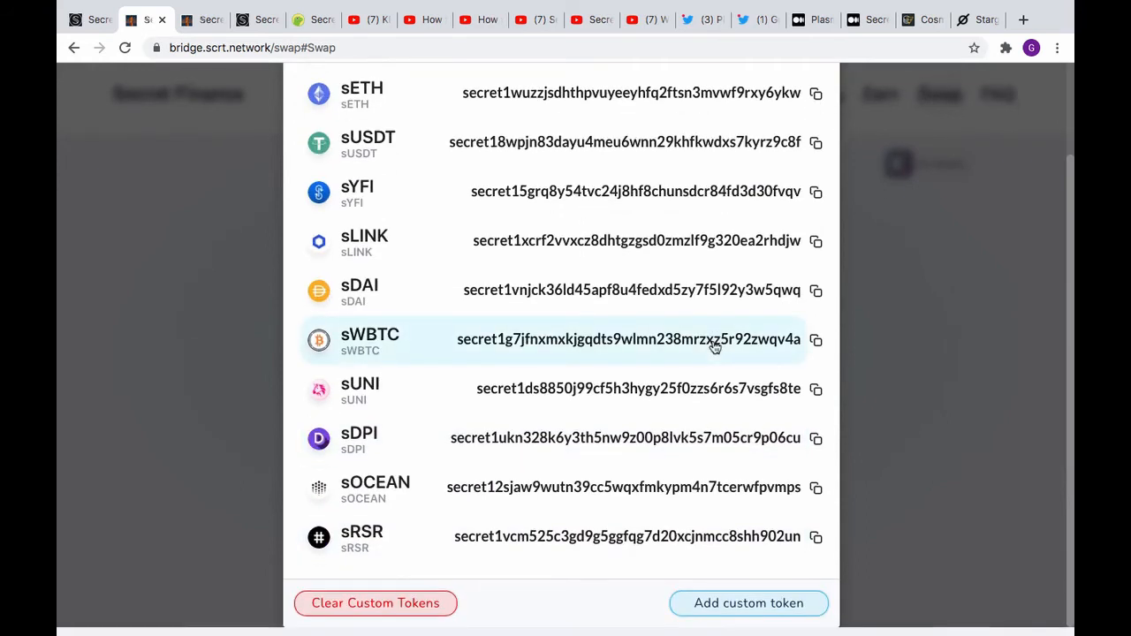
scroll(714, 347, "up", 3)
scroll(770, 144, "up", 2)
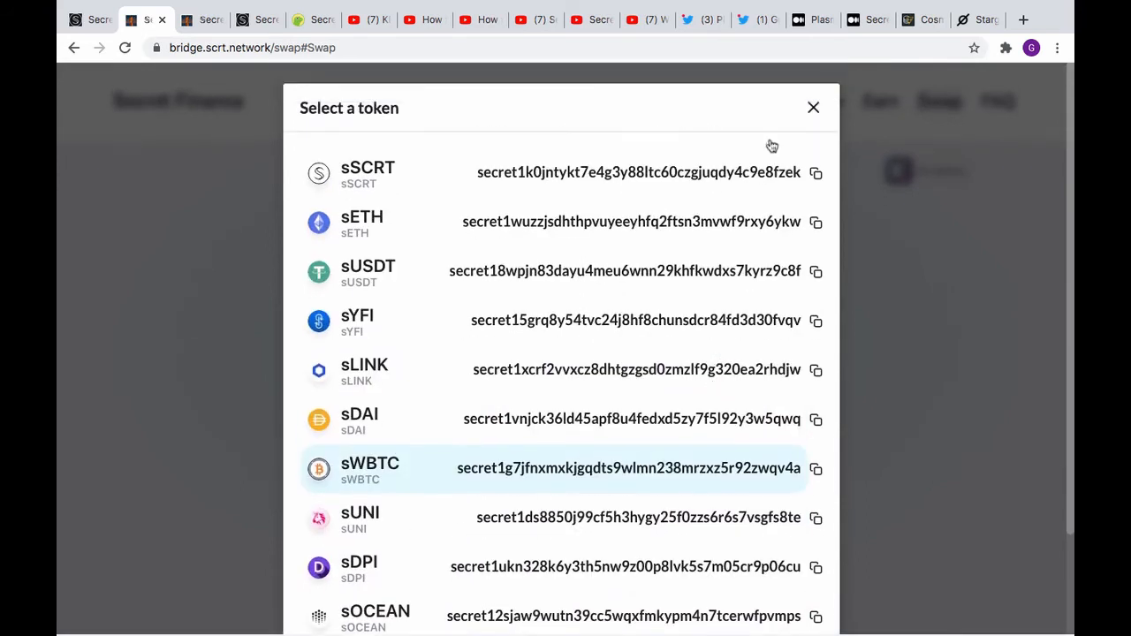
left_click(813, 115)
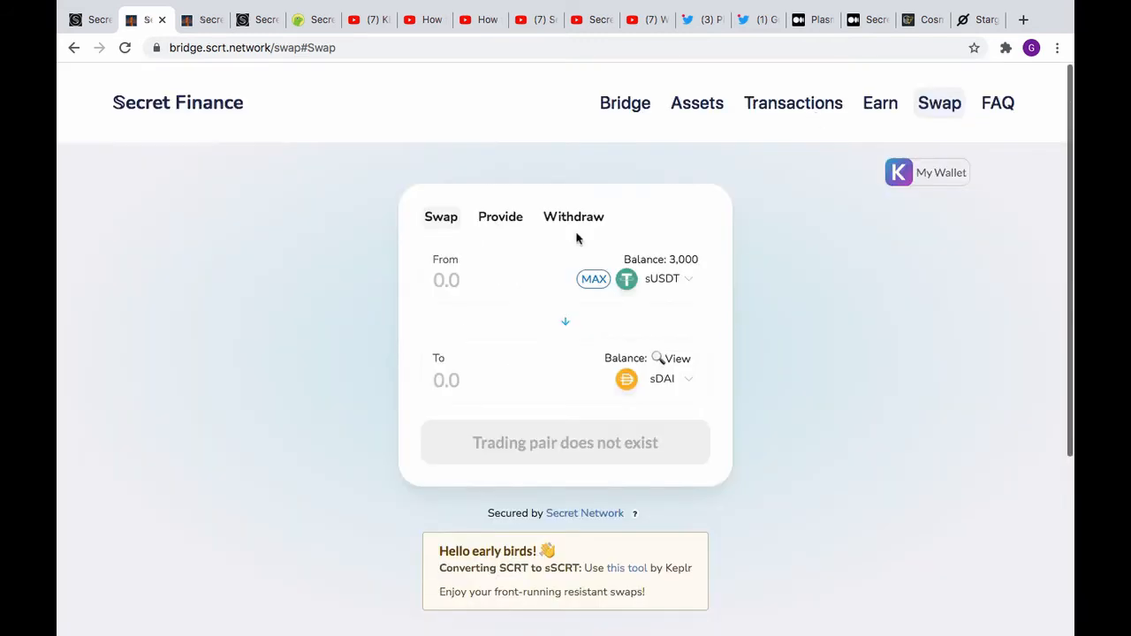
- Open the liquidity provision form and look over its inputs for the sSCRT and sETH pair
left_click(495, 224)
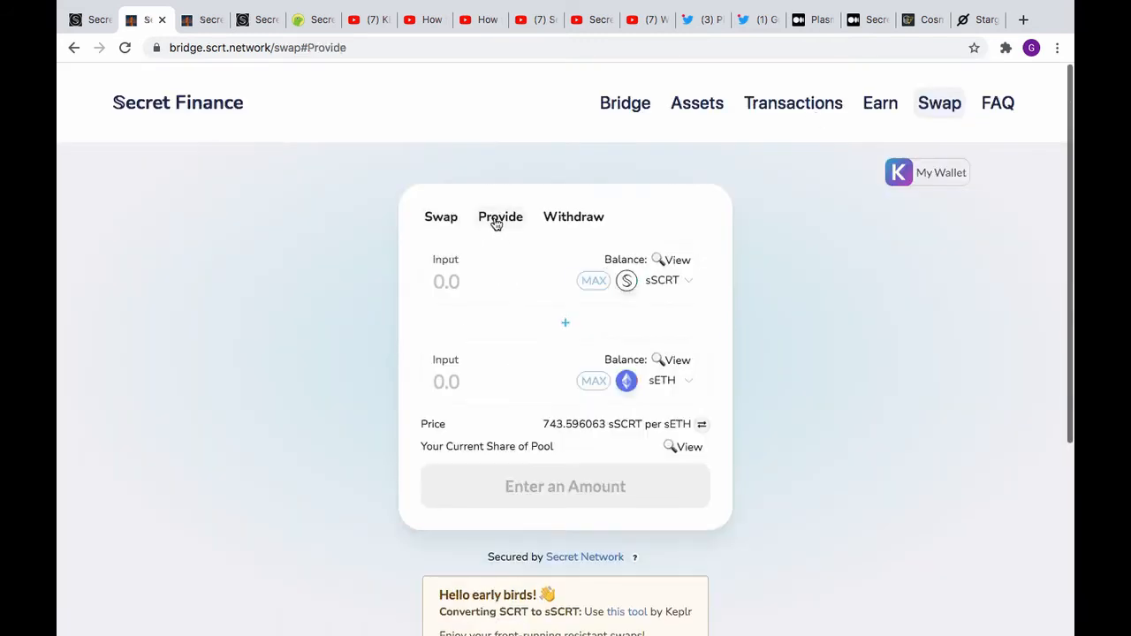
left_click(496, 222)
scroll(838, 293, "down", 5)
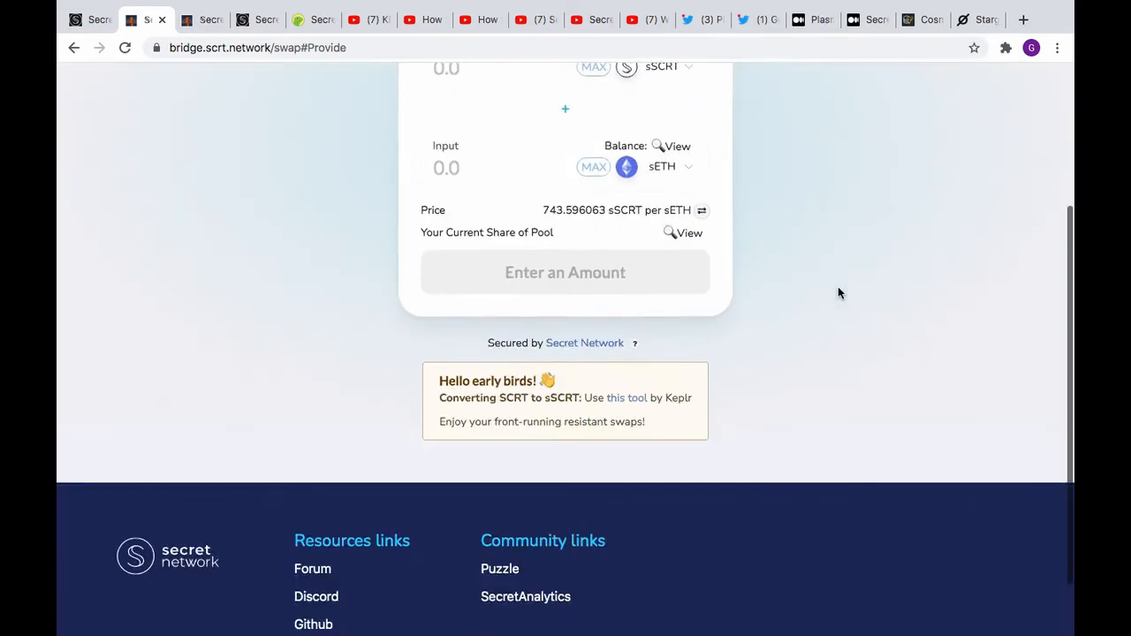
scroll(838, 293, "up", 4)
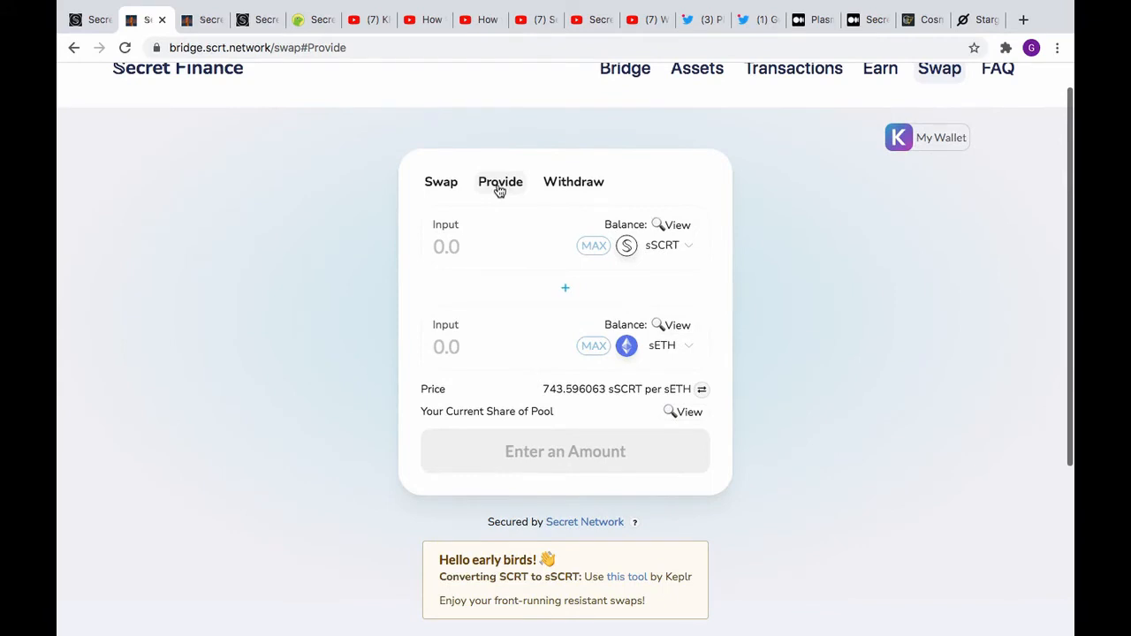
- Examine the list of liquidity pool pairs available for withdrawal, from sSCRT/sETH through sSCRT/sOCEAN
left_click(583, 183)
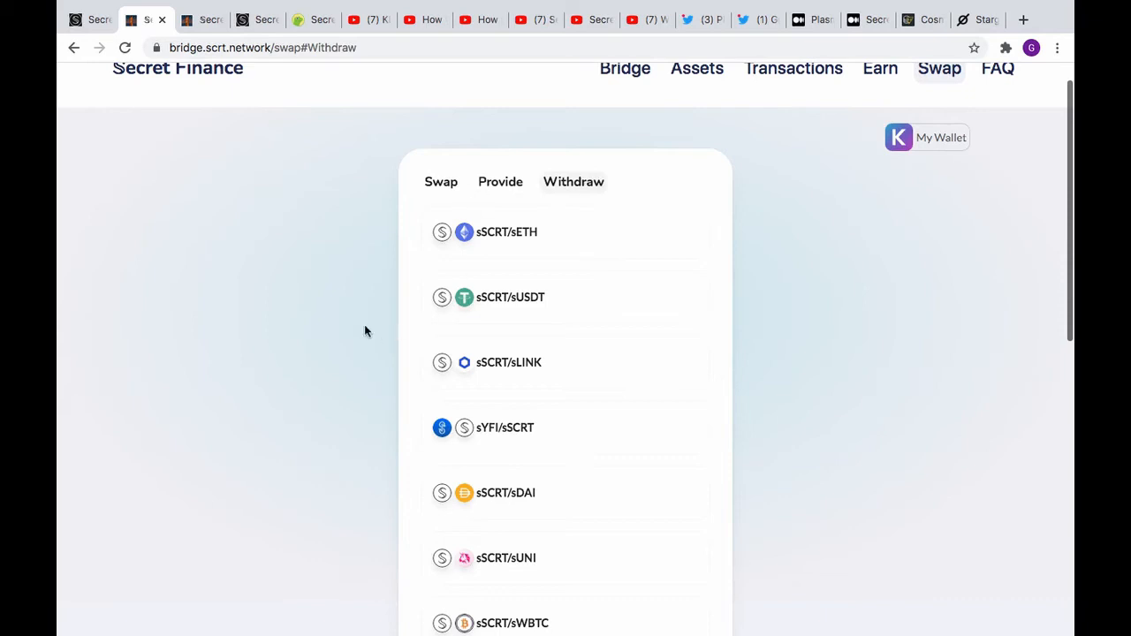
scroll(353, 369, "down", 3)
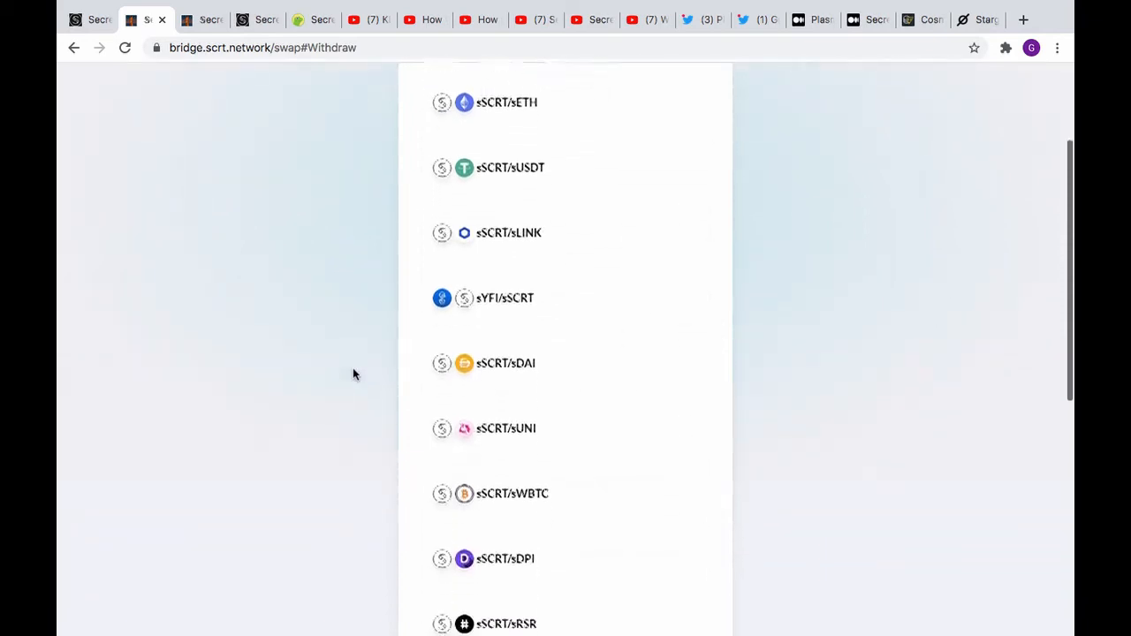
scroll(353, 374, "up", 5)
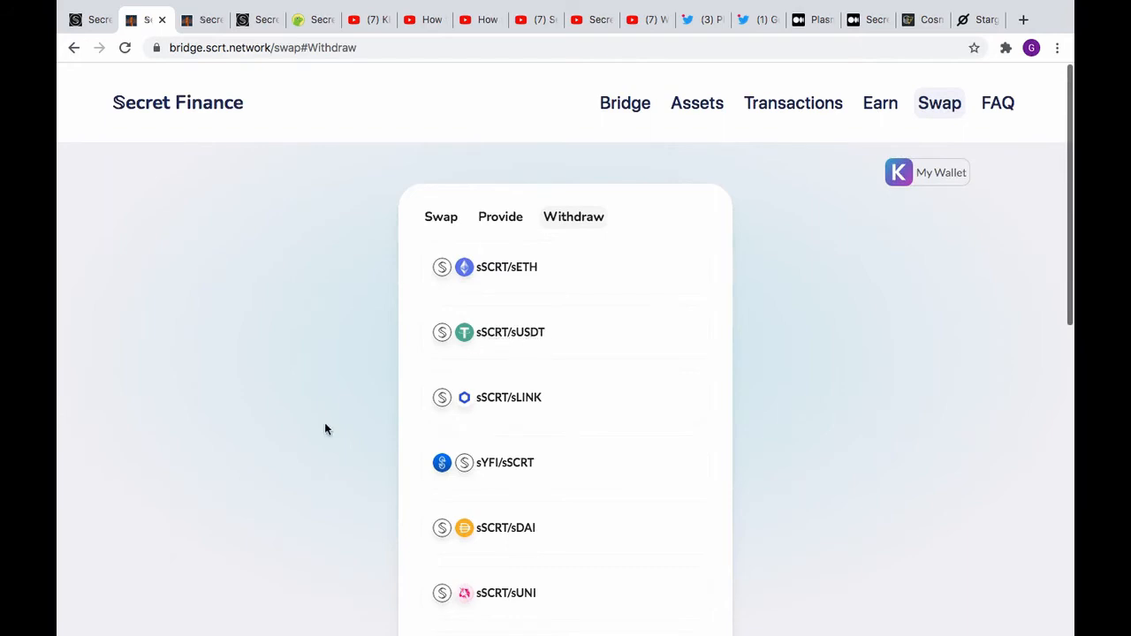
scroll(329, 447, "down", 2)
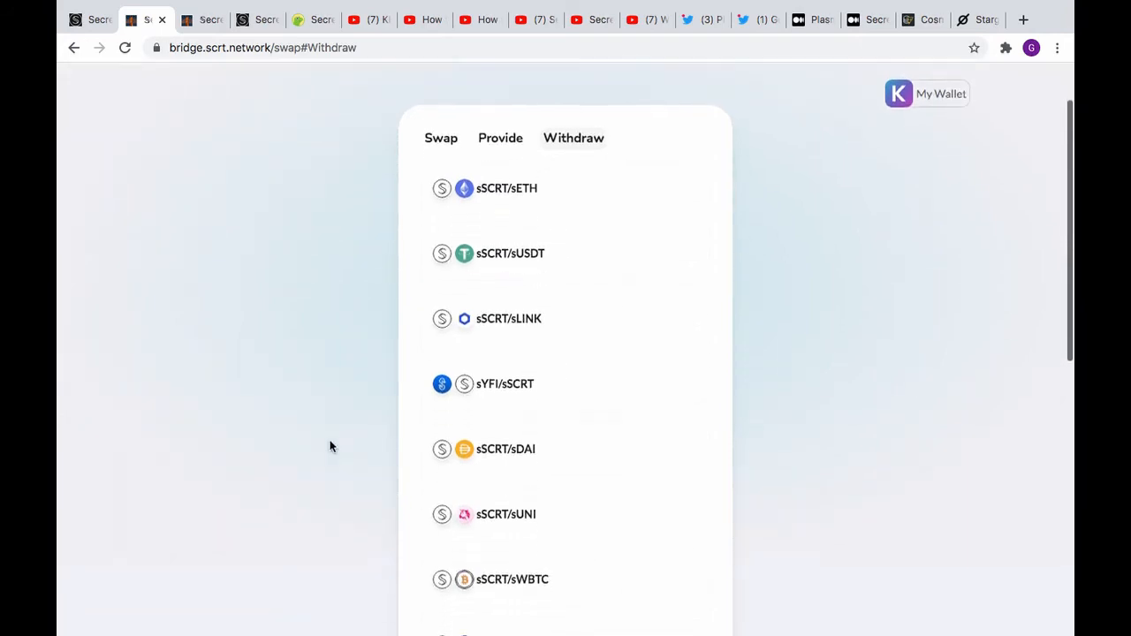
scroll(330, 446, "down", 1)
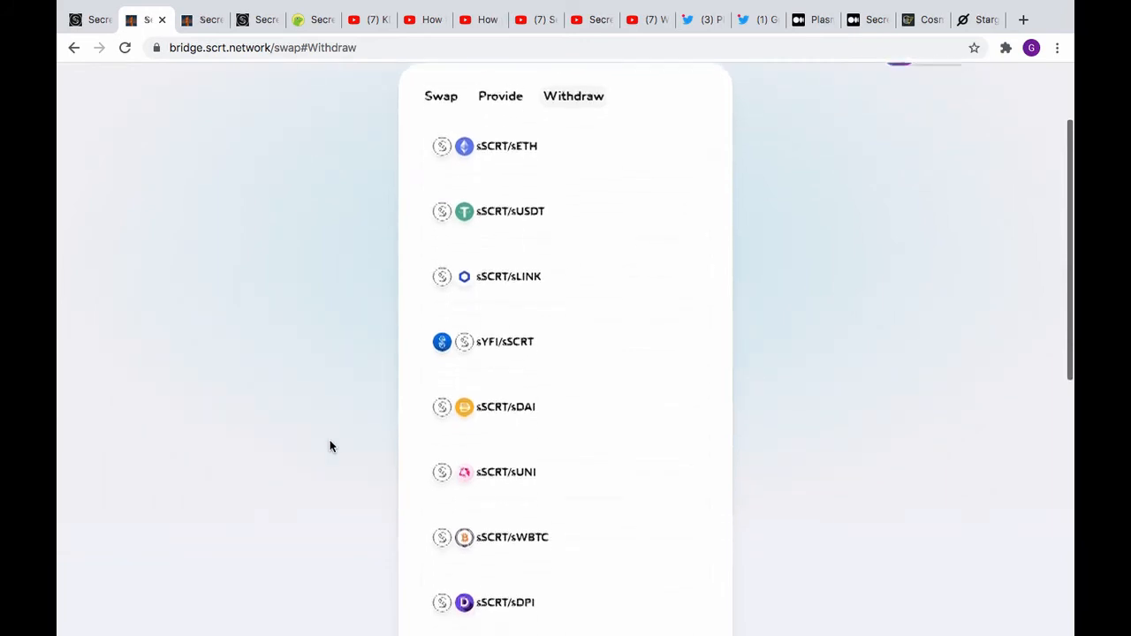
scroll(329, 446, "down", 4)
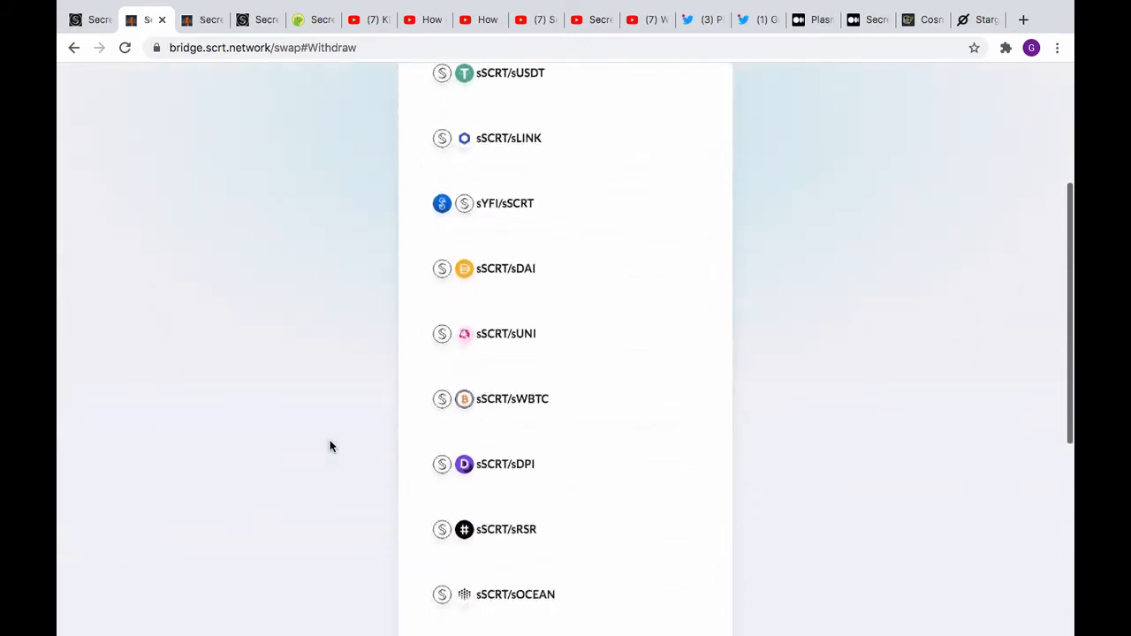
scroll(330, 446, "down", 4)
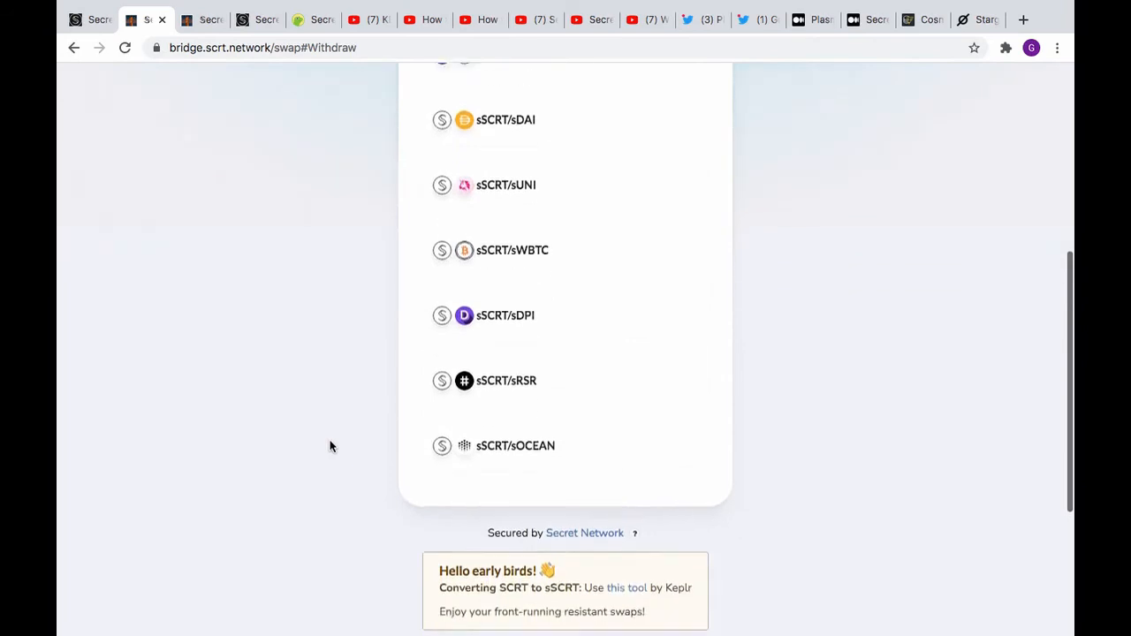
scroll(329, 446, "down", 2)
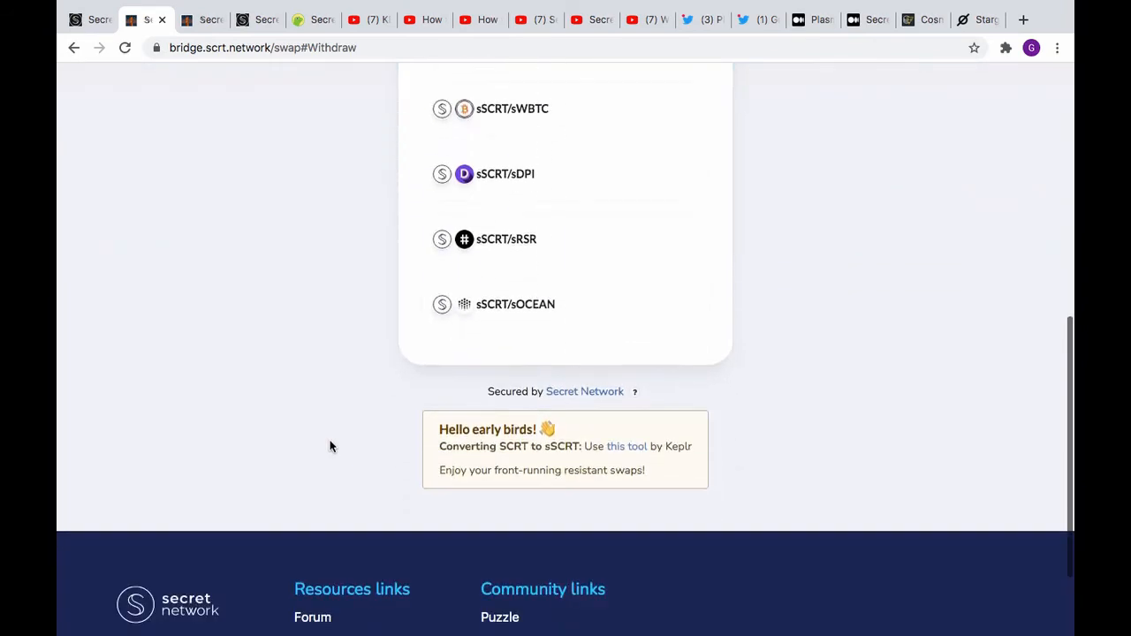
scroll(330, 446, "up", 12)
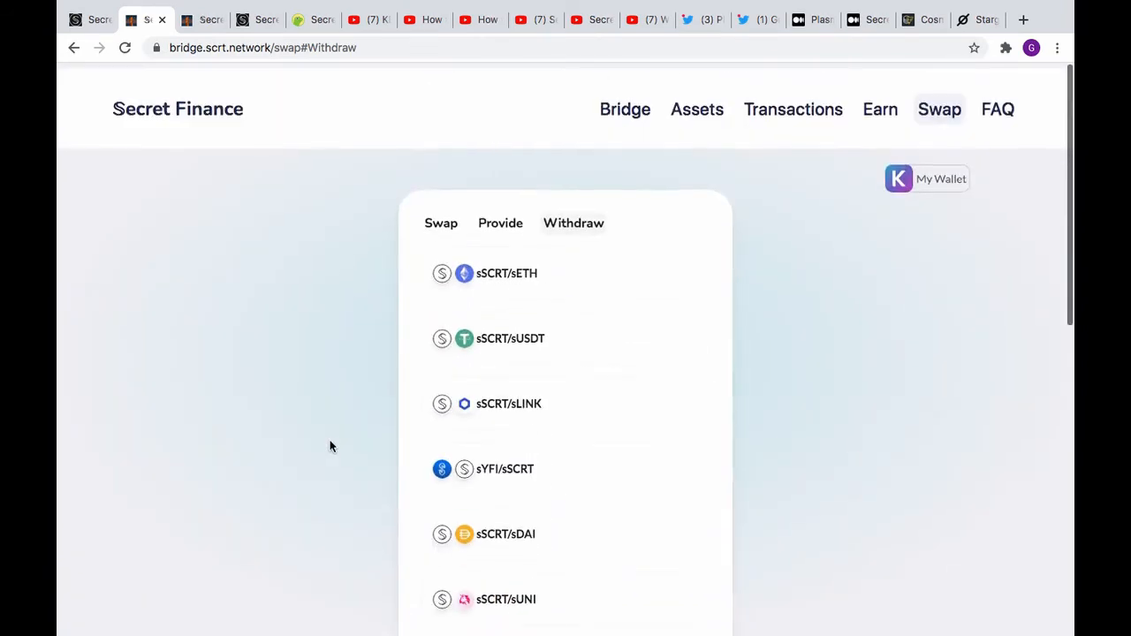
- Set up a swap of 50 sUSDT for sSCRT and submit it
left_click(442, 217)
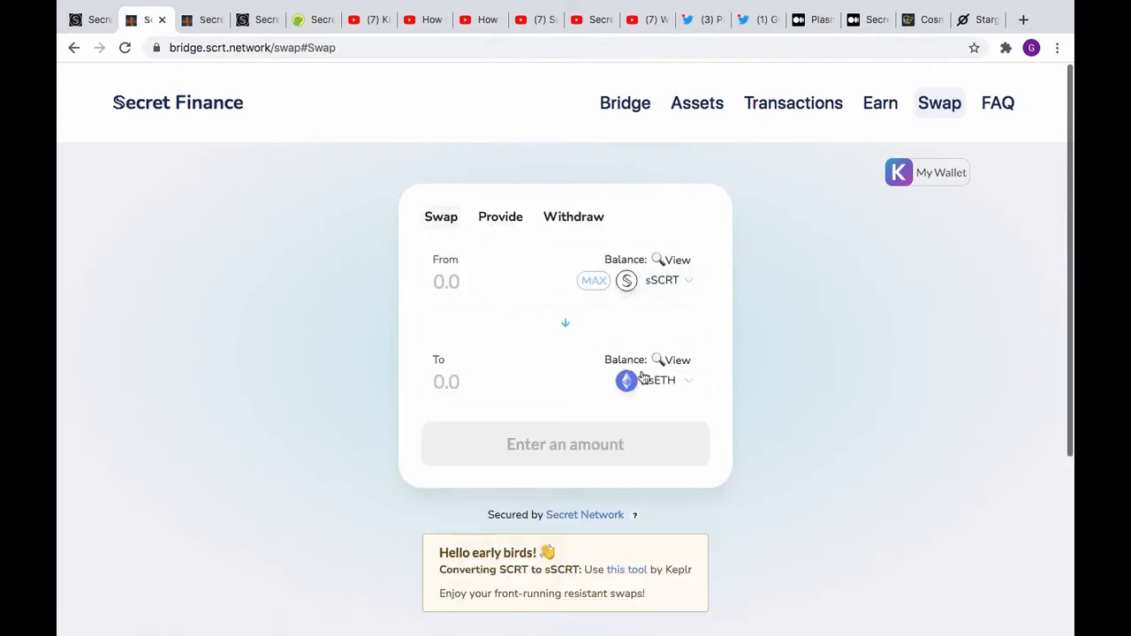
left_click(681, 381)
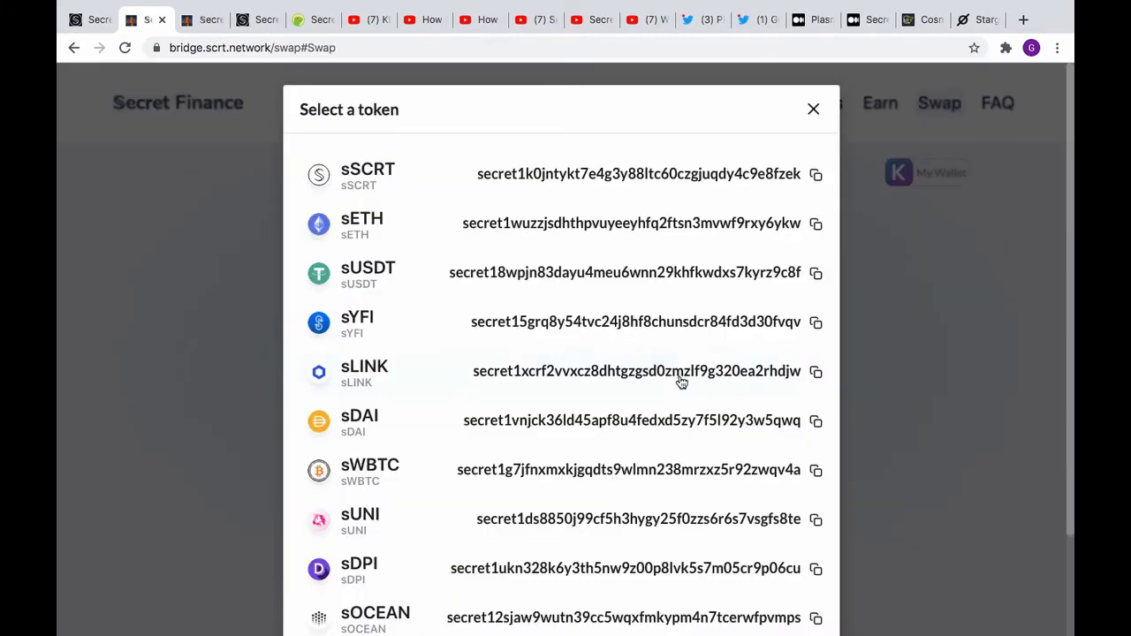
left_click(493, 278)
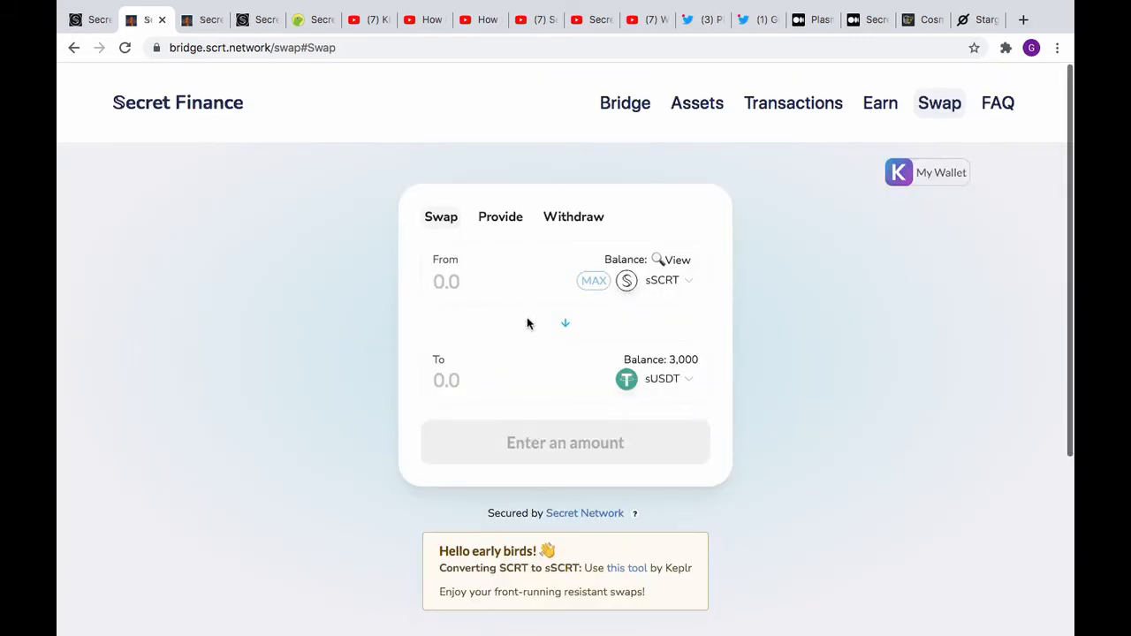
left_click(565, 325)
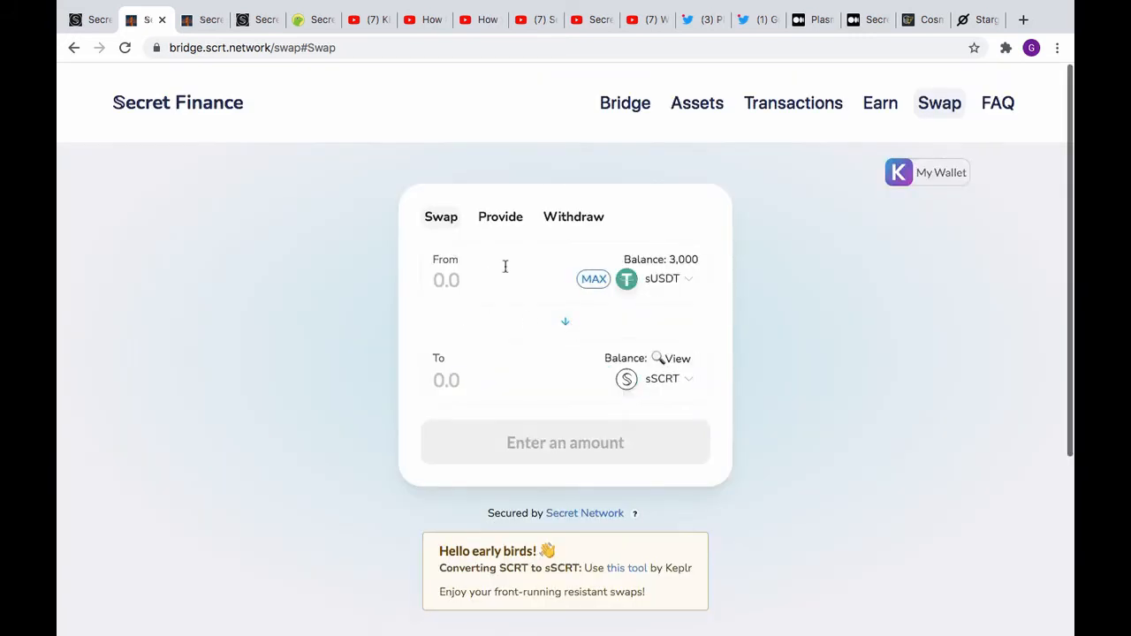
left_click(476, 278)
type("50")
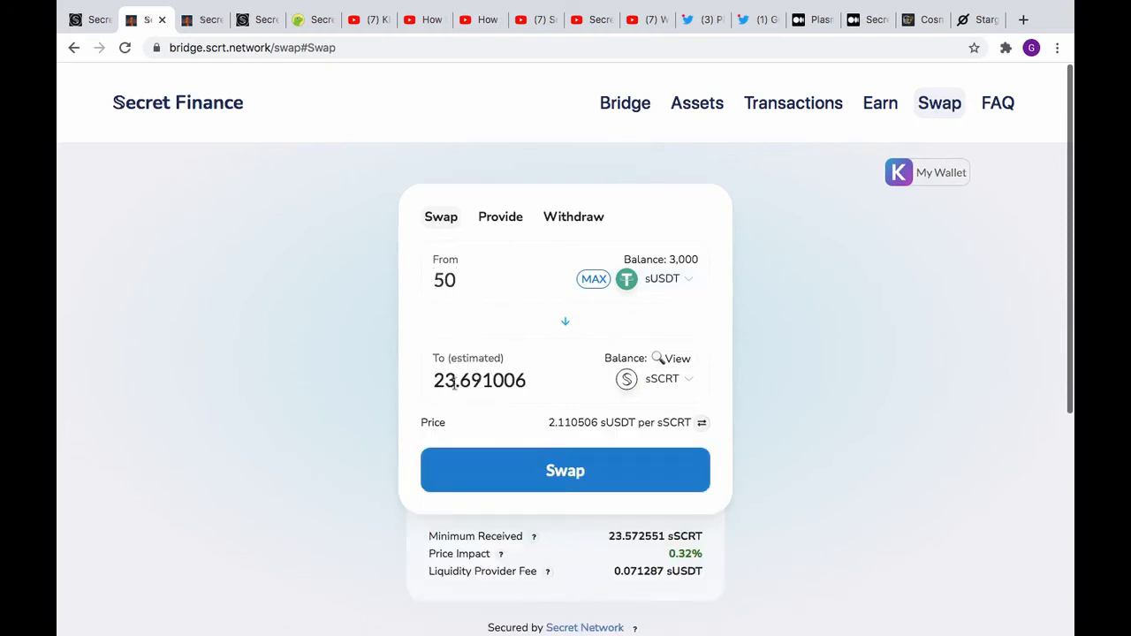
left_click(570, 465)
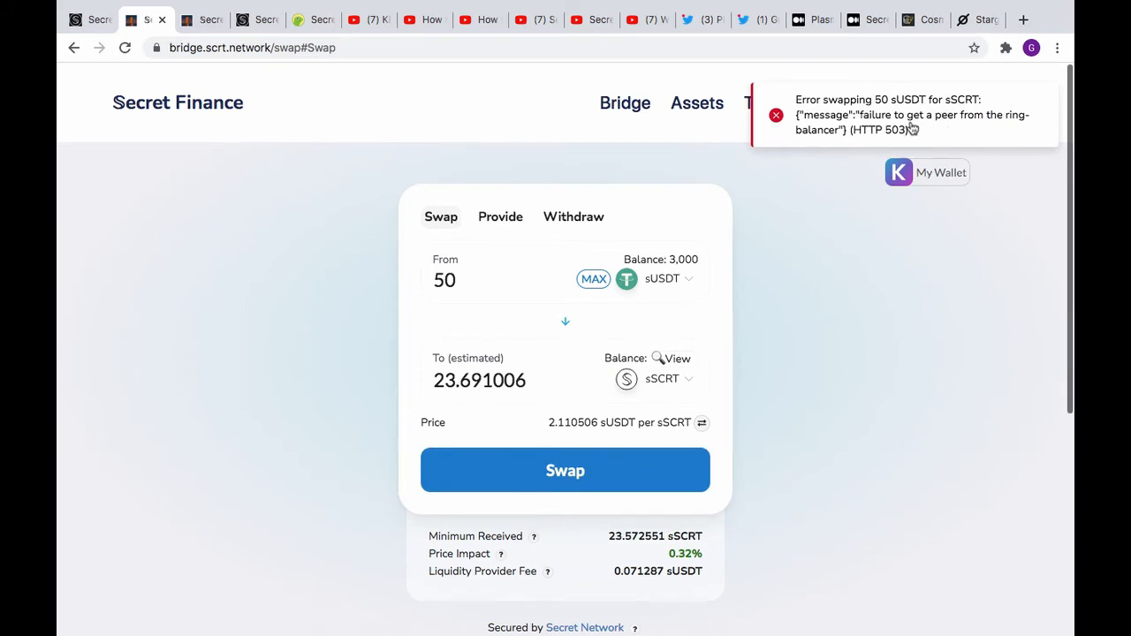
- View the connected wallet's token balances and close the overview
left_click(933, 183)
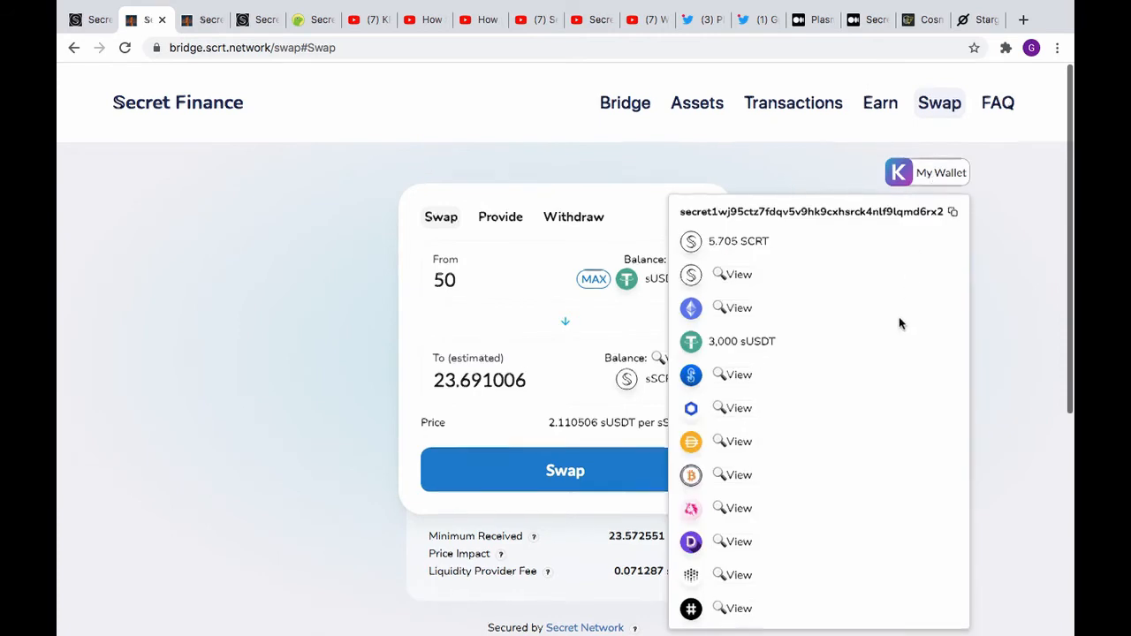
scroll(899, 320, "down", 2)
scroll(901, 323, "up", 2)
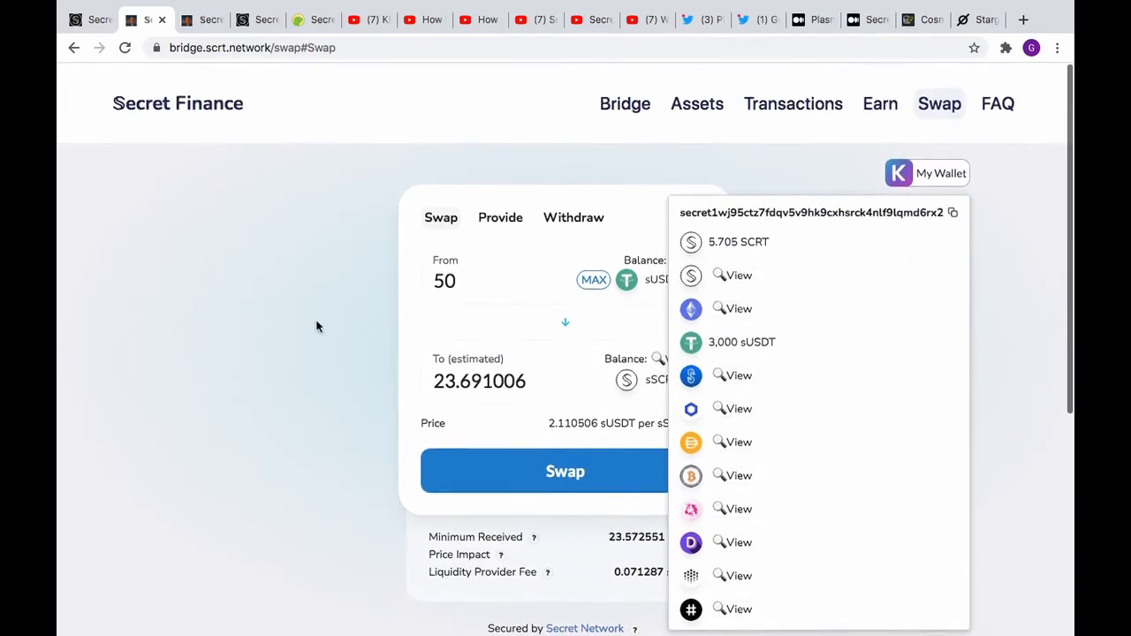
left_click(255, 405)
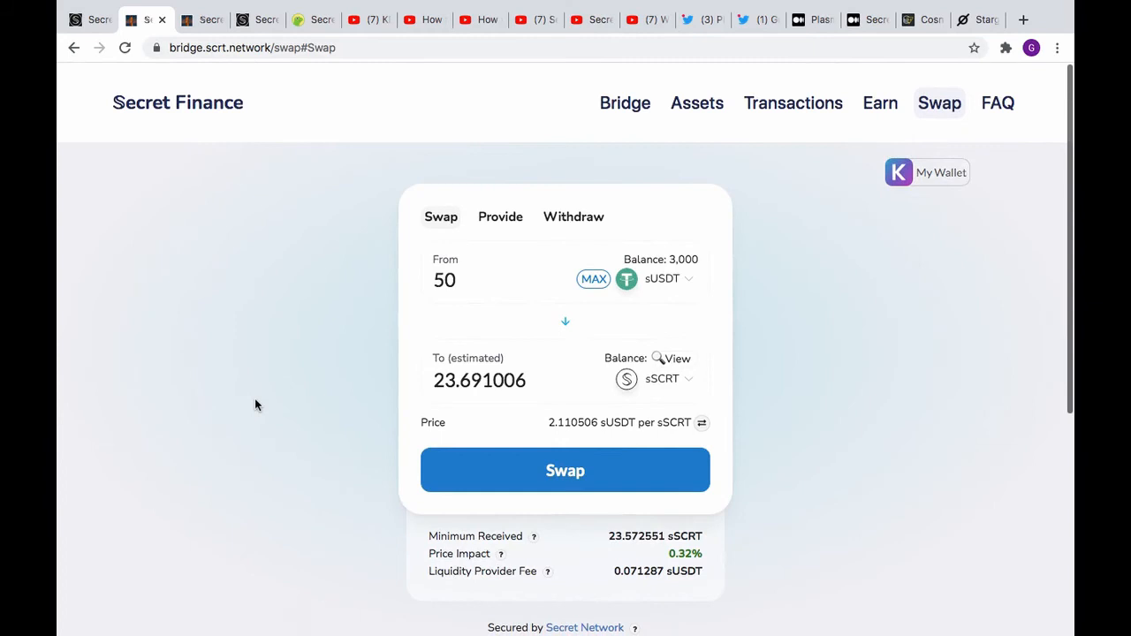
- Examine the bridged assets table with its locked values, and return to the swap form by way of the Bridge page
left_click(702, 115)
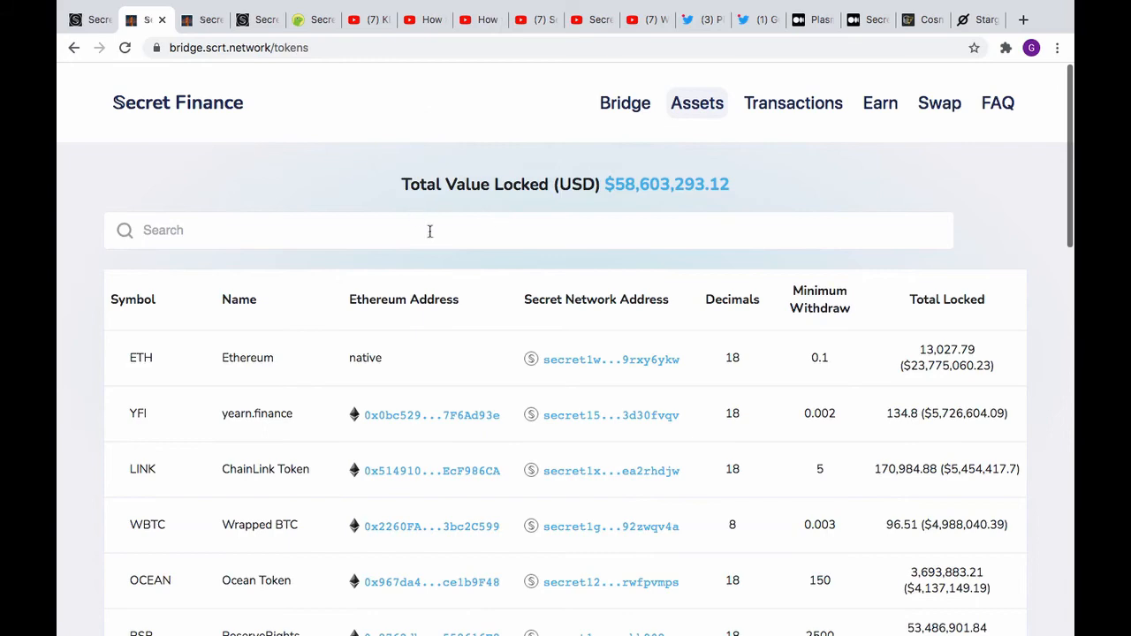
scroll(492, 233, "down", 15)
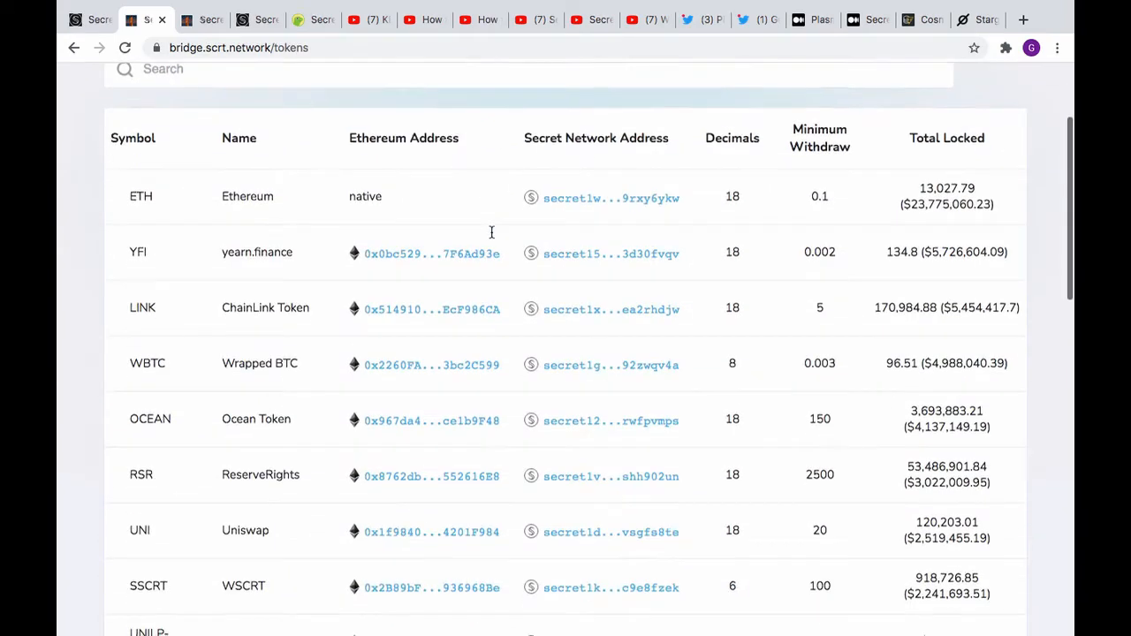
scroll(488, 240, "down", 3)
scroll(491, 240, "up", 20)
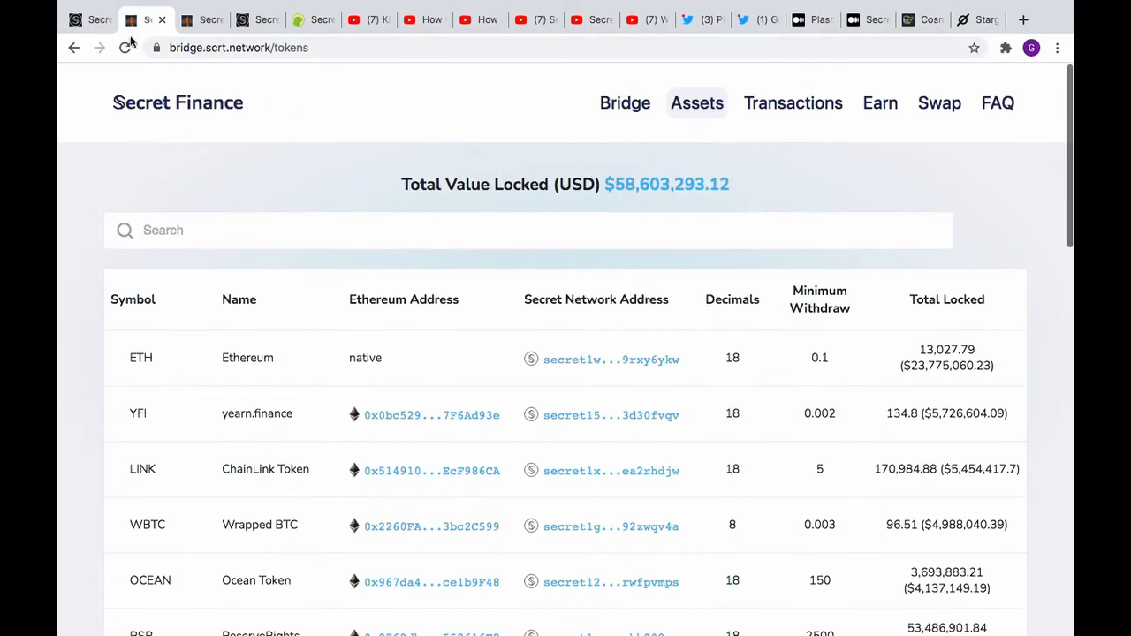
left_click(623, 107)
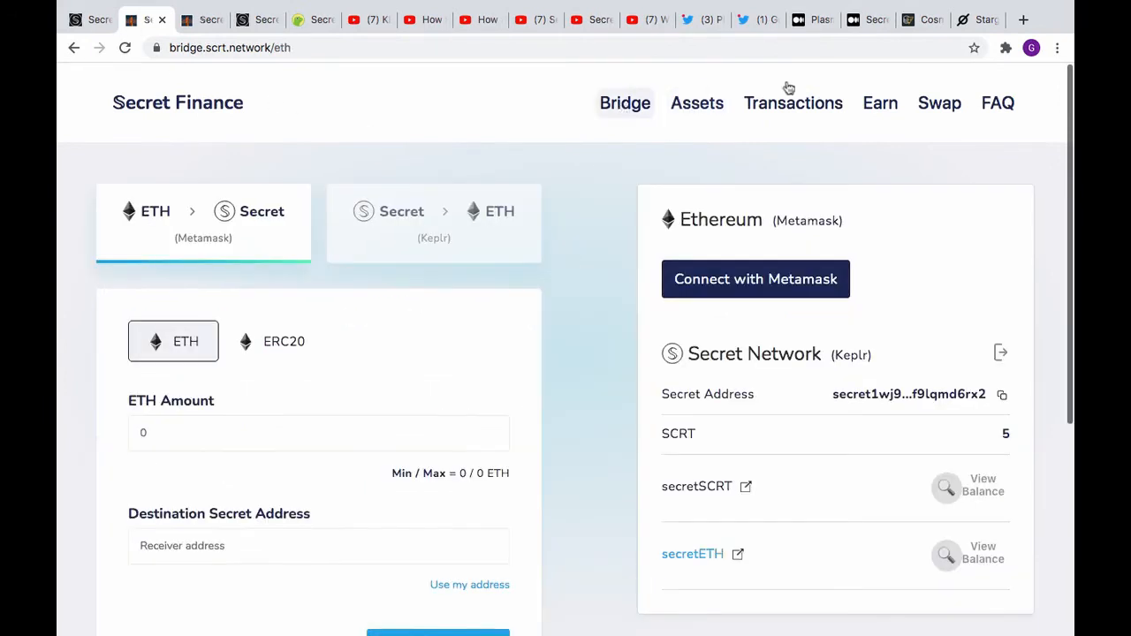
left_click(932, 105)
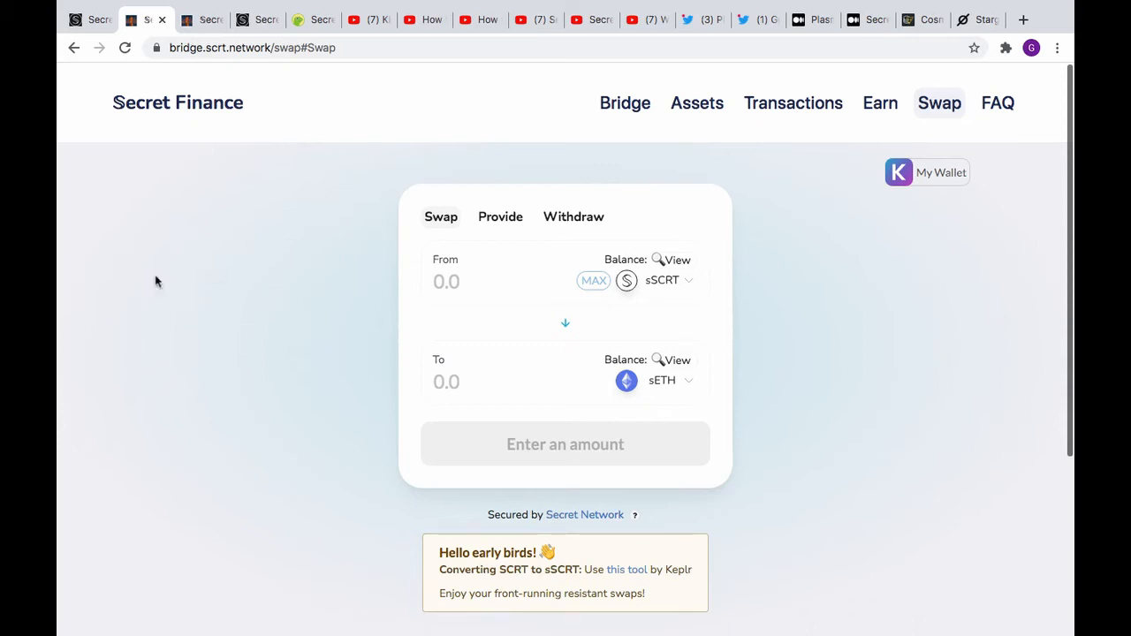
- Glance at the Plasm Network tweet, return to the swap form, and set it to swap from sUSDT to sSCRT
left_click(693, 25)
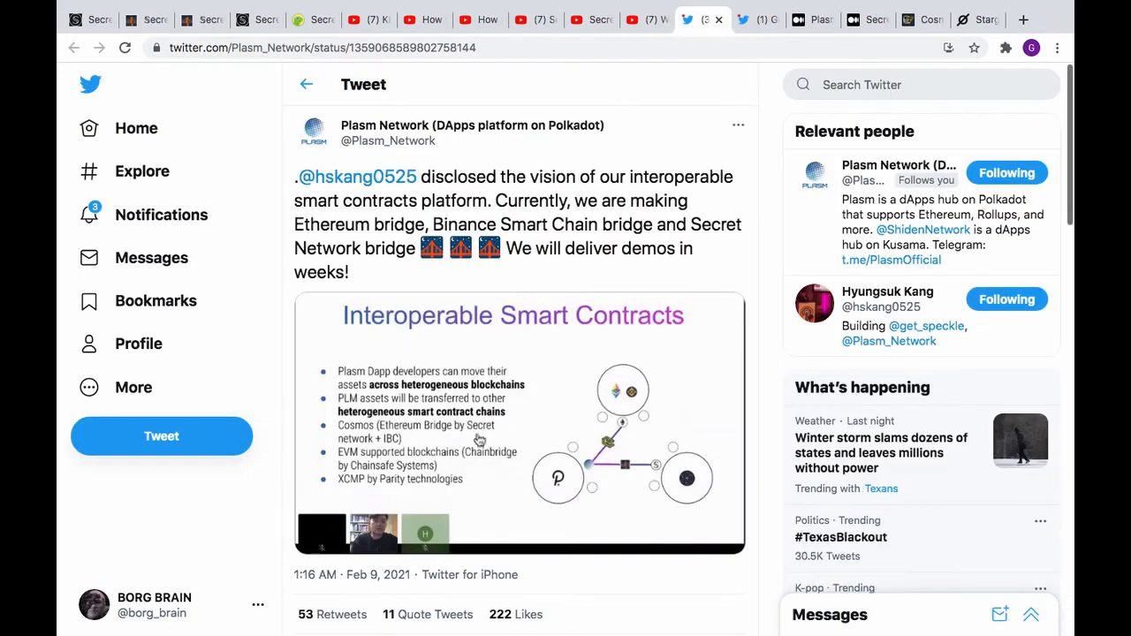
left_click(143, 21)
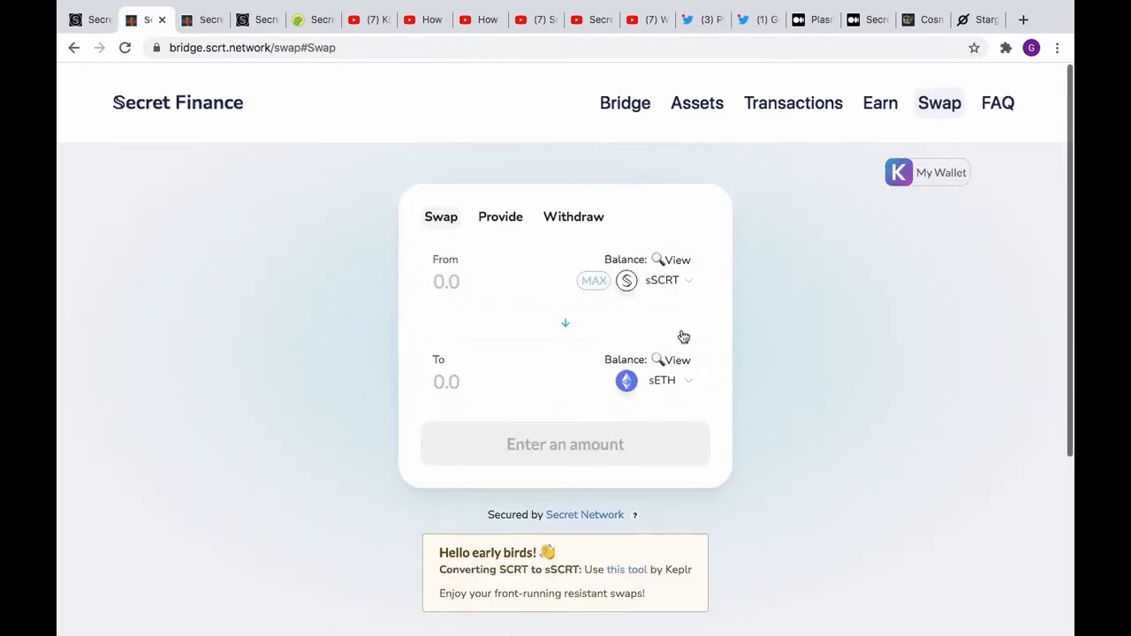
left_click(689, 382)
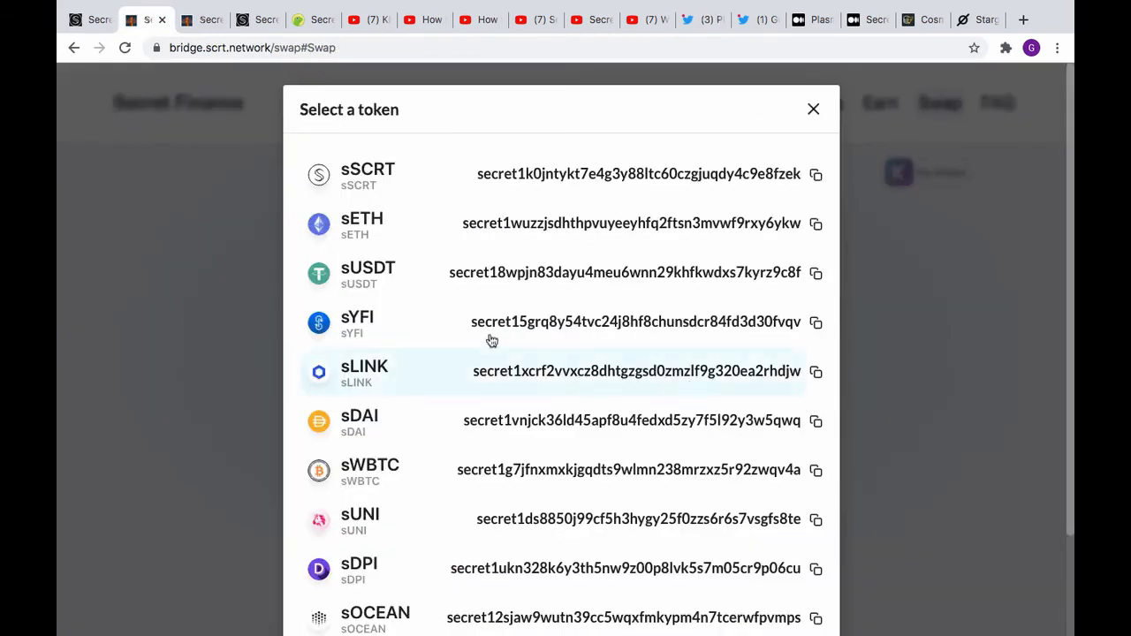
left_click(505, 277)
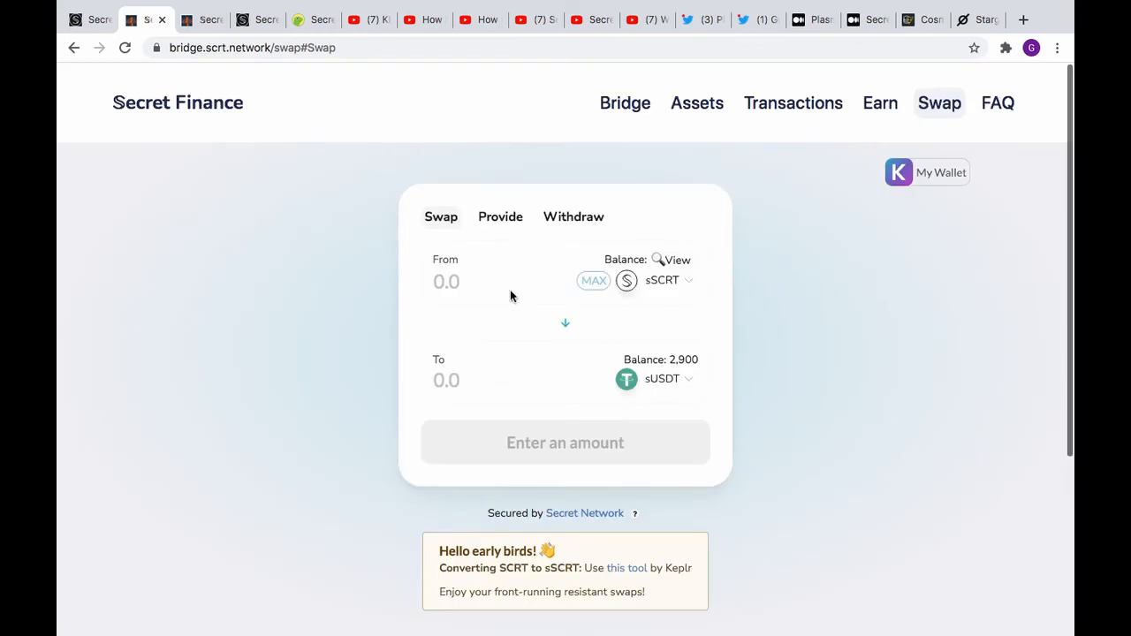
left_click(569, 325)
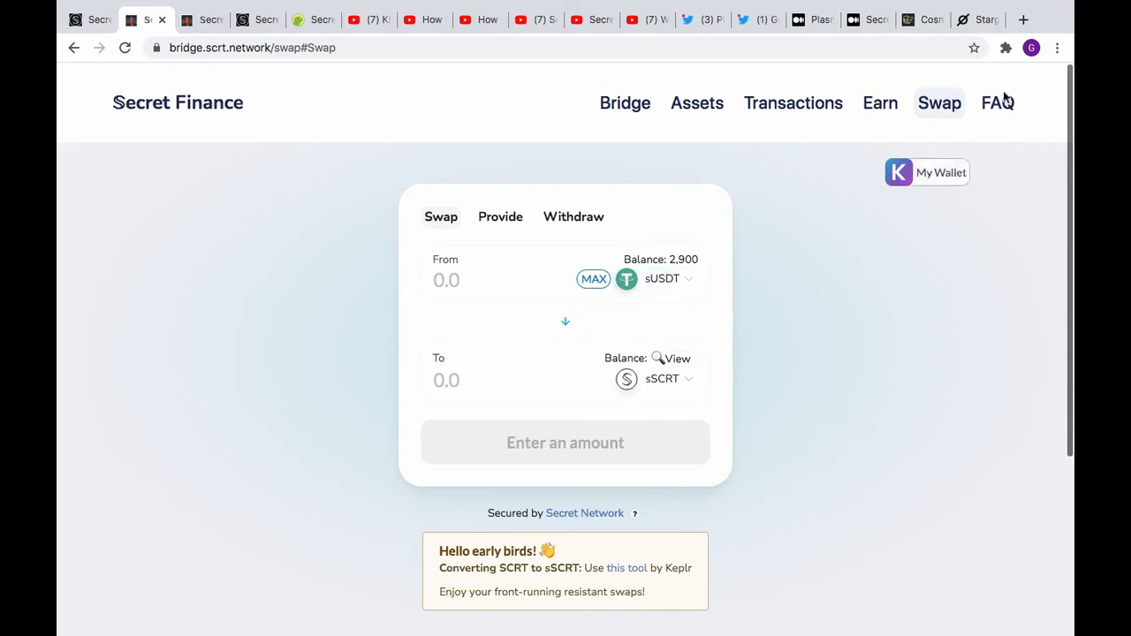
- Open the Keplr wallet extension and view its Secret Network balance and token list
left_click(1005, 49)
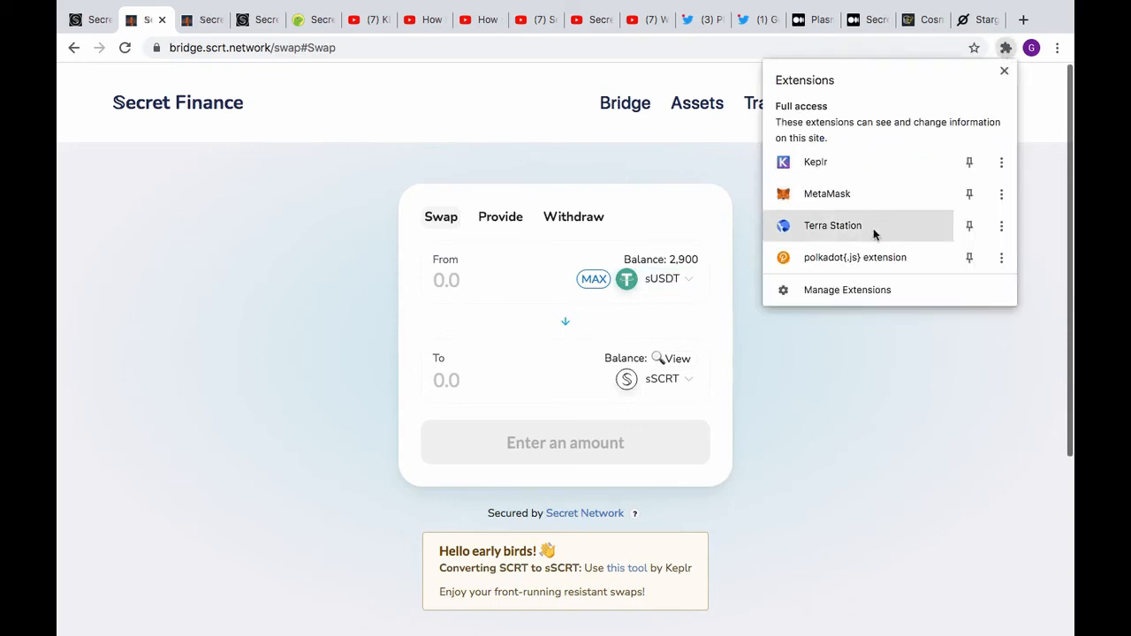
left_click(866, 169)
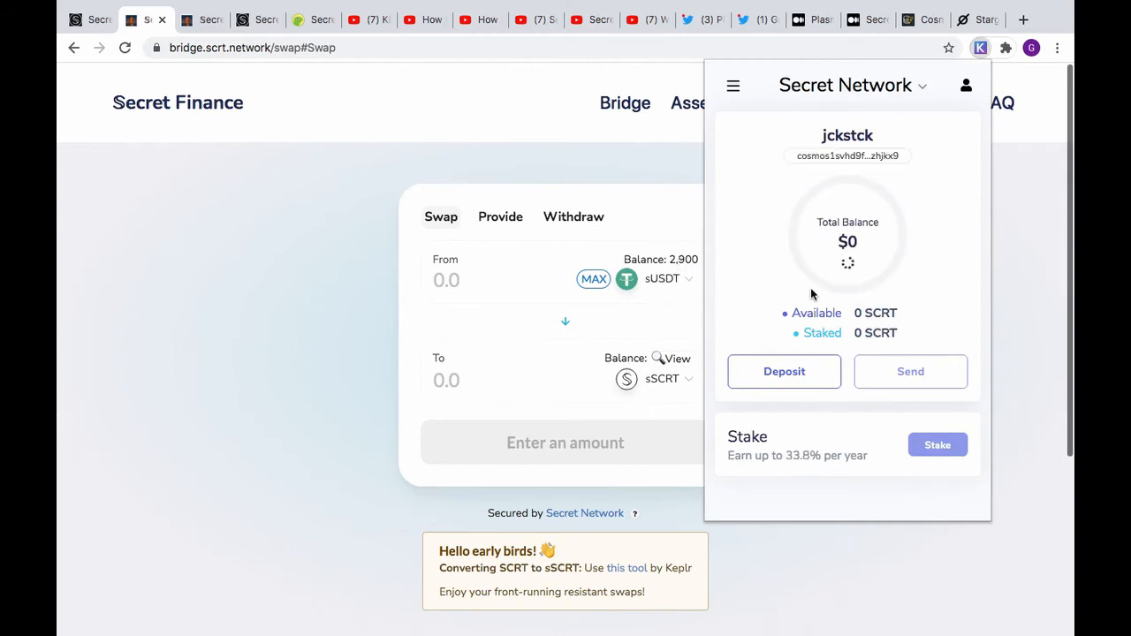
scroll(811, 291, "down", 1)
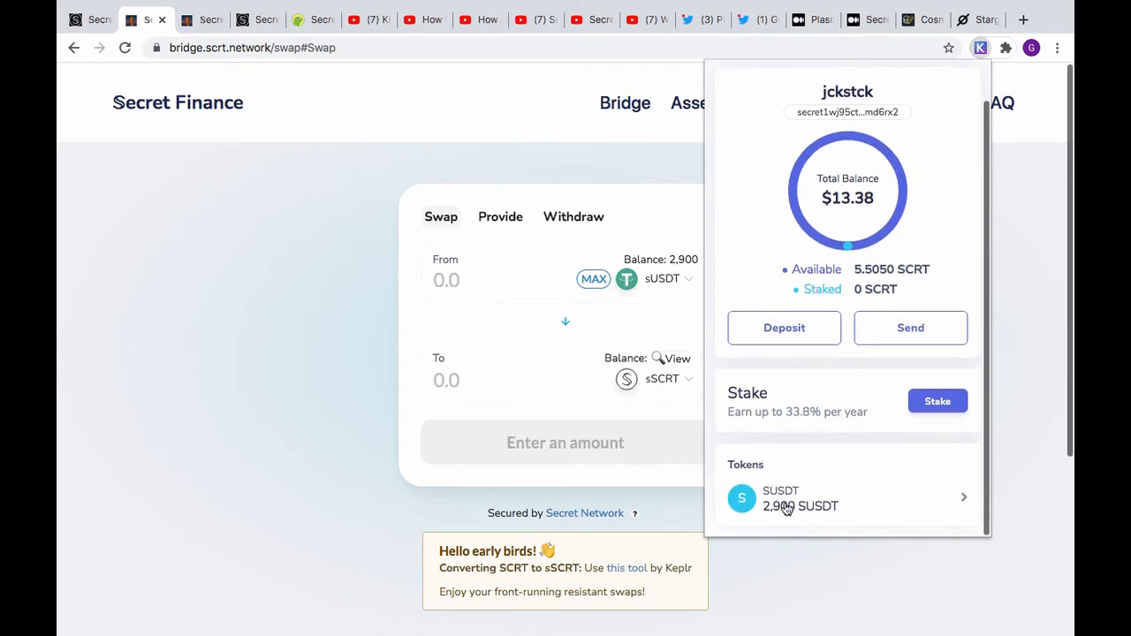
- Add the sSCRT token to Keplr, approve the transaction with the High fee of 0.06 SCRT, and return to the swap form
left_click(321, 324)
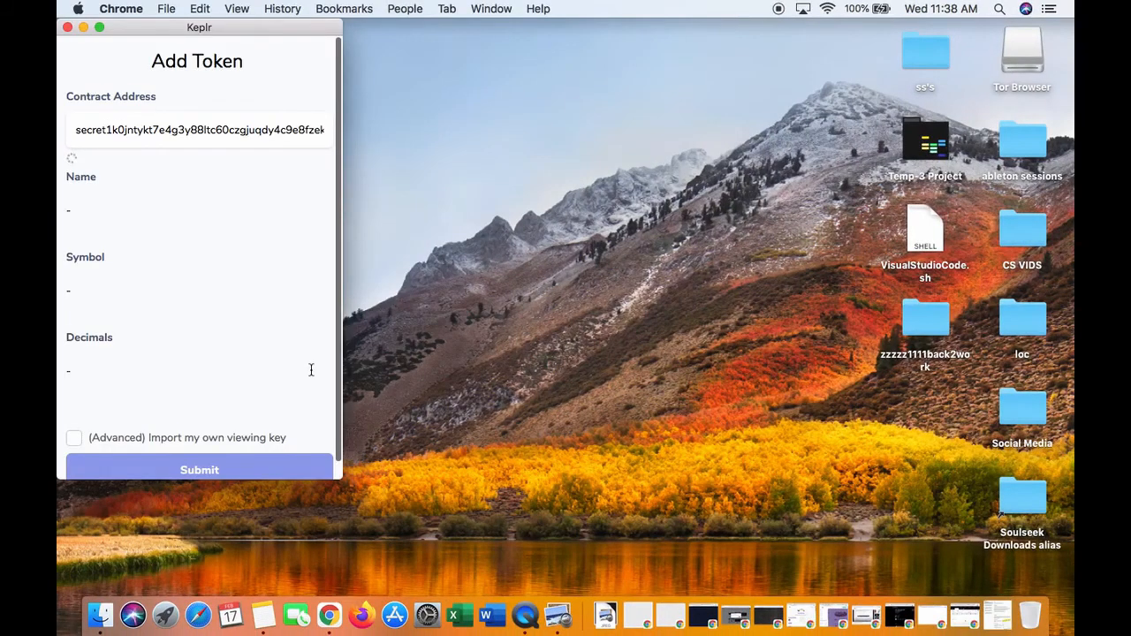
scroll(311, 369, "down", 1)
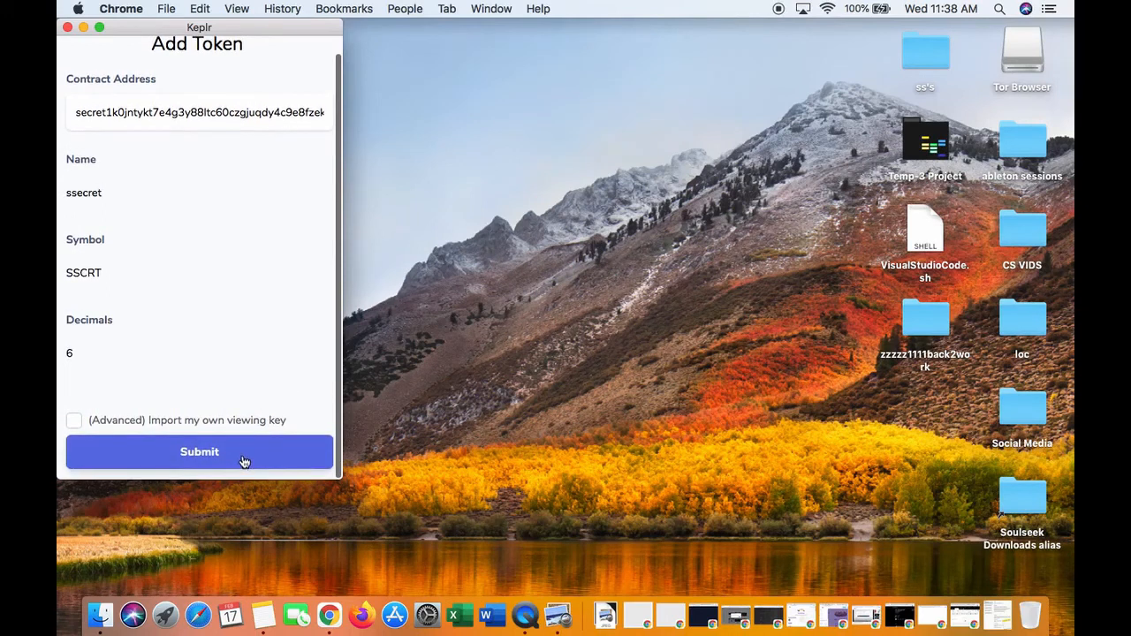
left_click(269, 437)
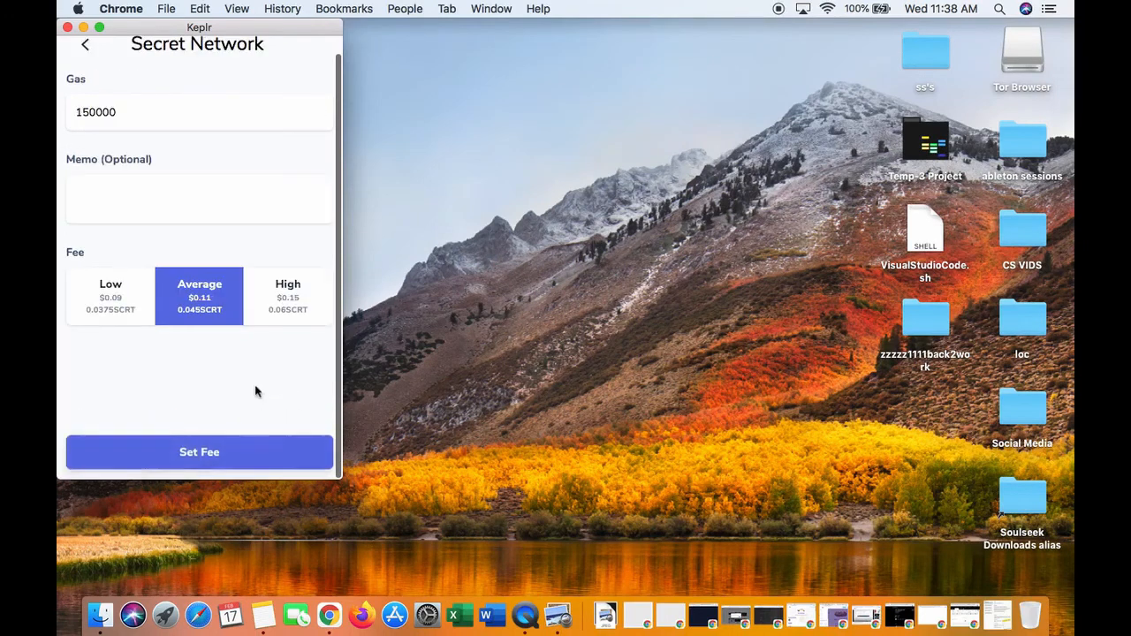
left_click(281, 292)
left_click(203, 464)
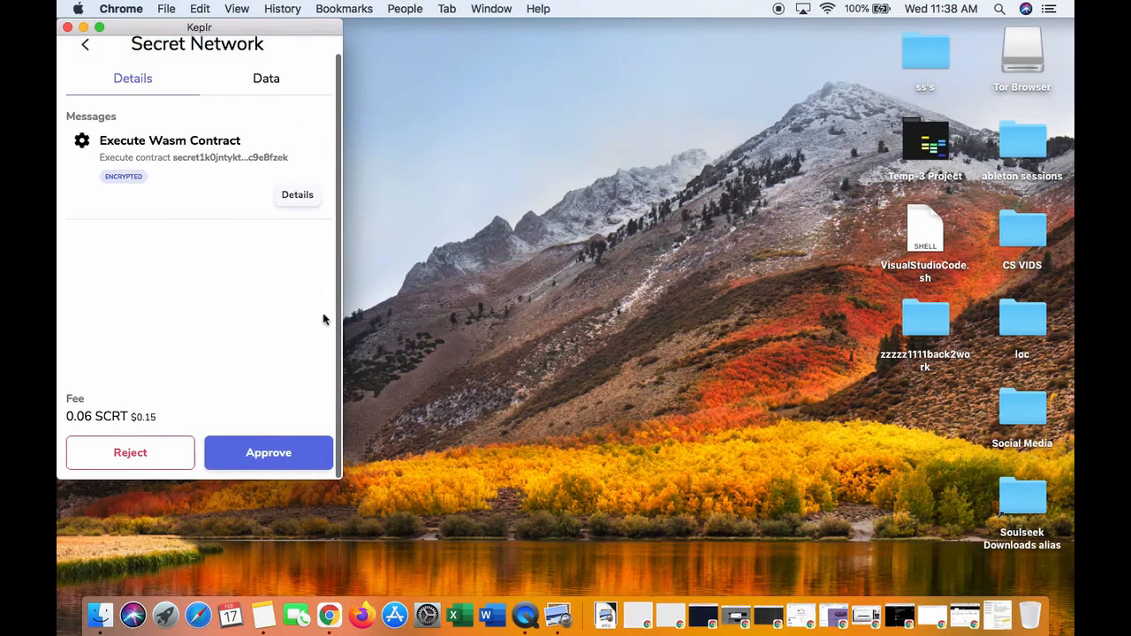
left_click(282, 445)
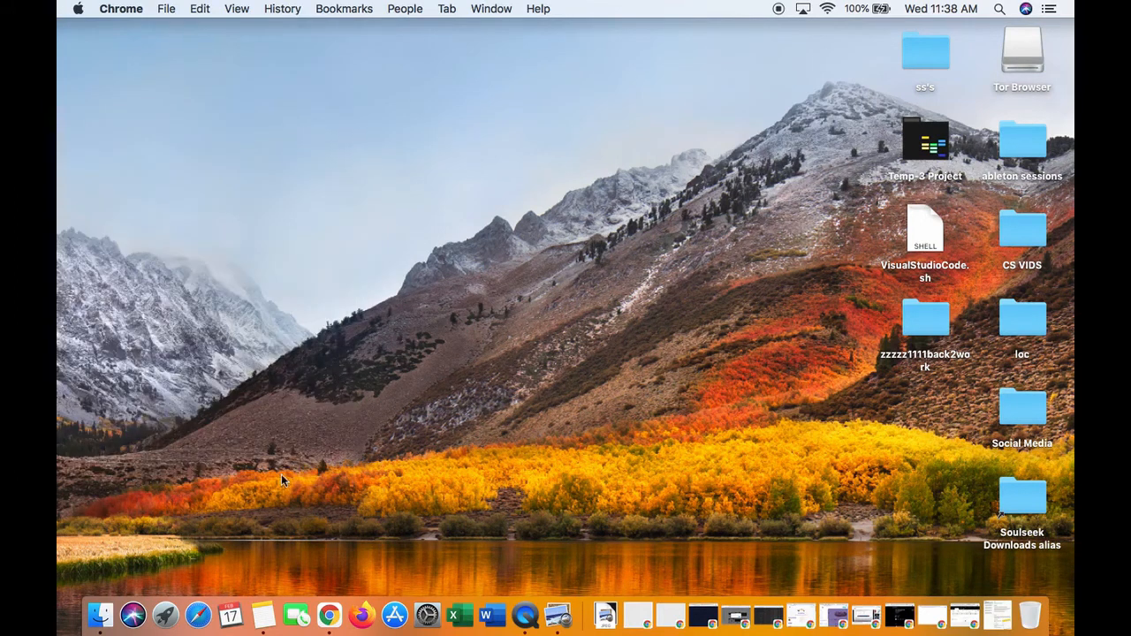
left_click(339, 615)
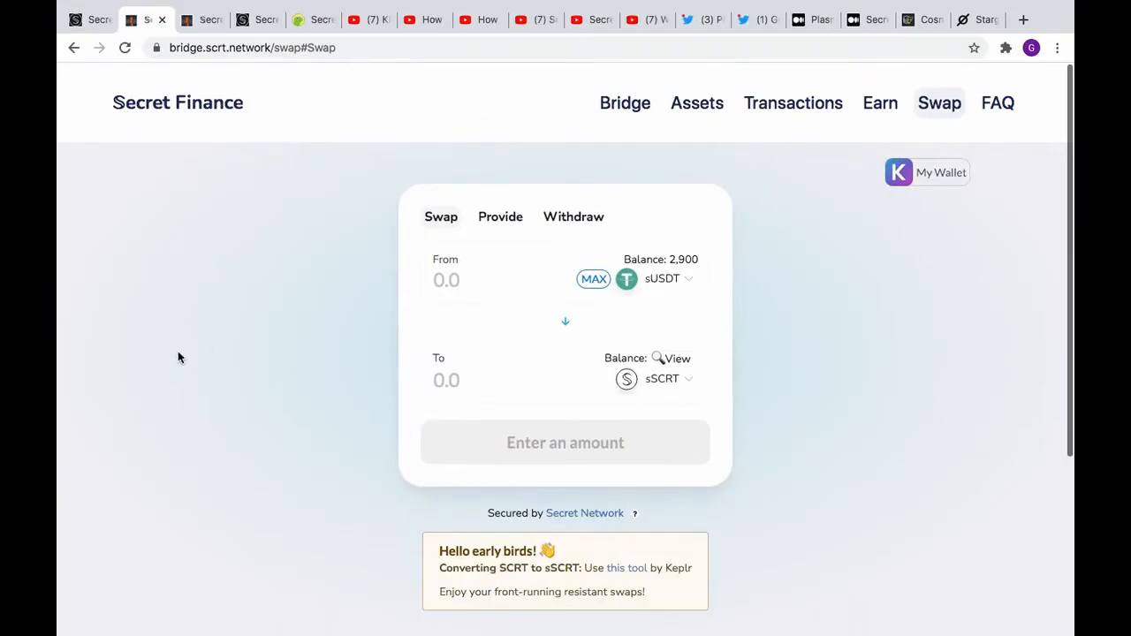
scroll(254, 436, "down", 2)
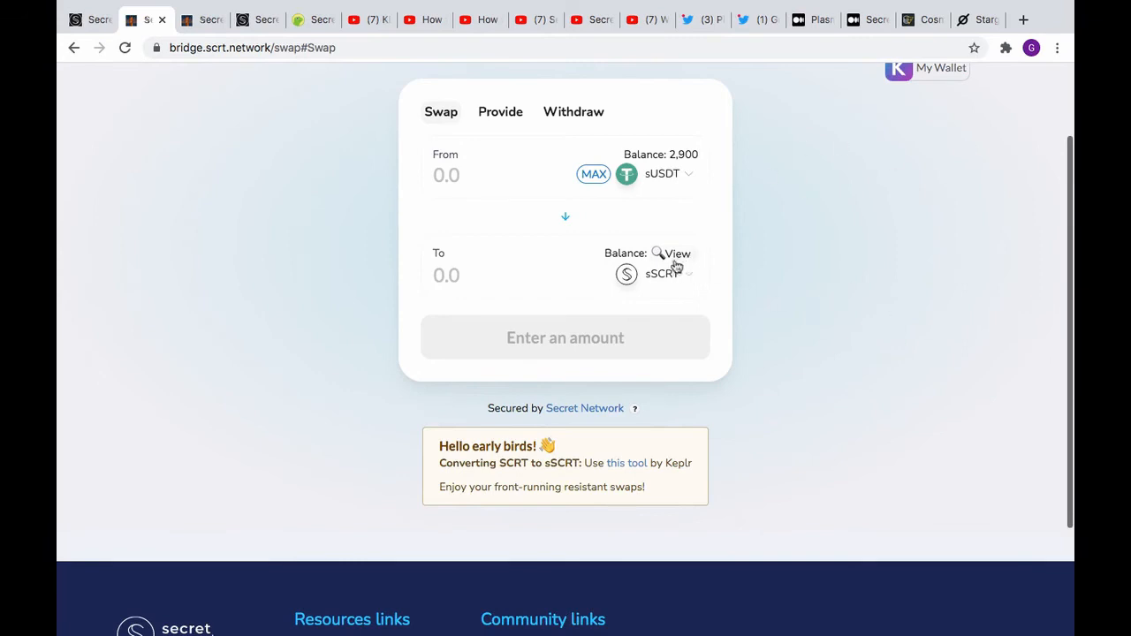
scroll(922, 291, "up", 2)
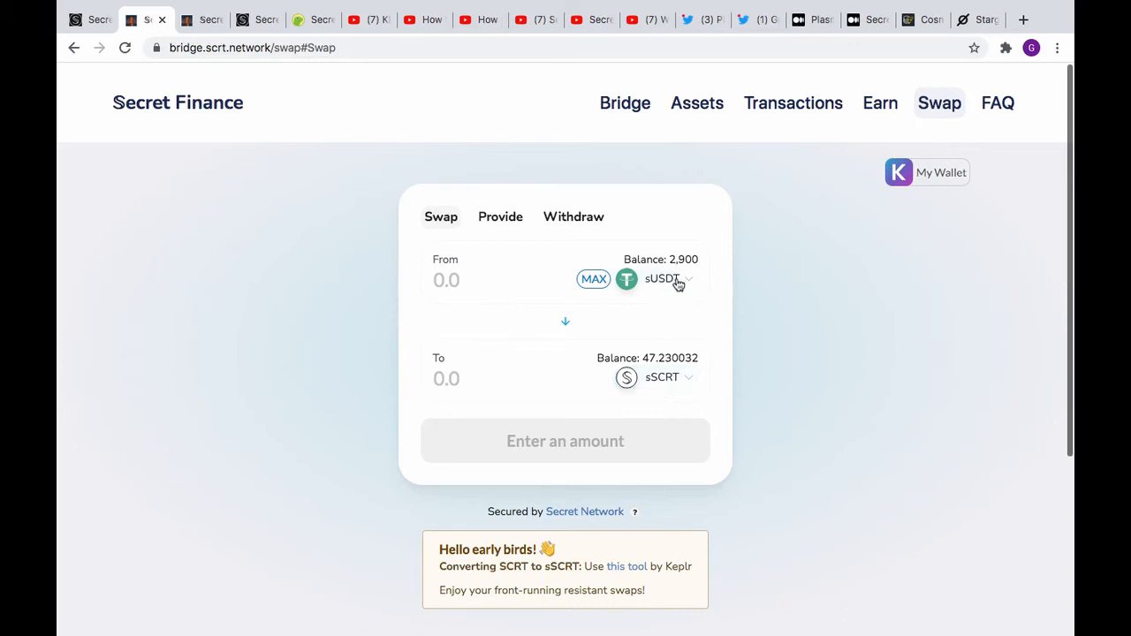
- Examine the pool pairs listed for liquidity withdrawal, from sSCRT/sETH down to sSCRT/sRSR
left_click(582, 220)
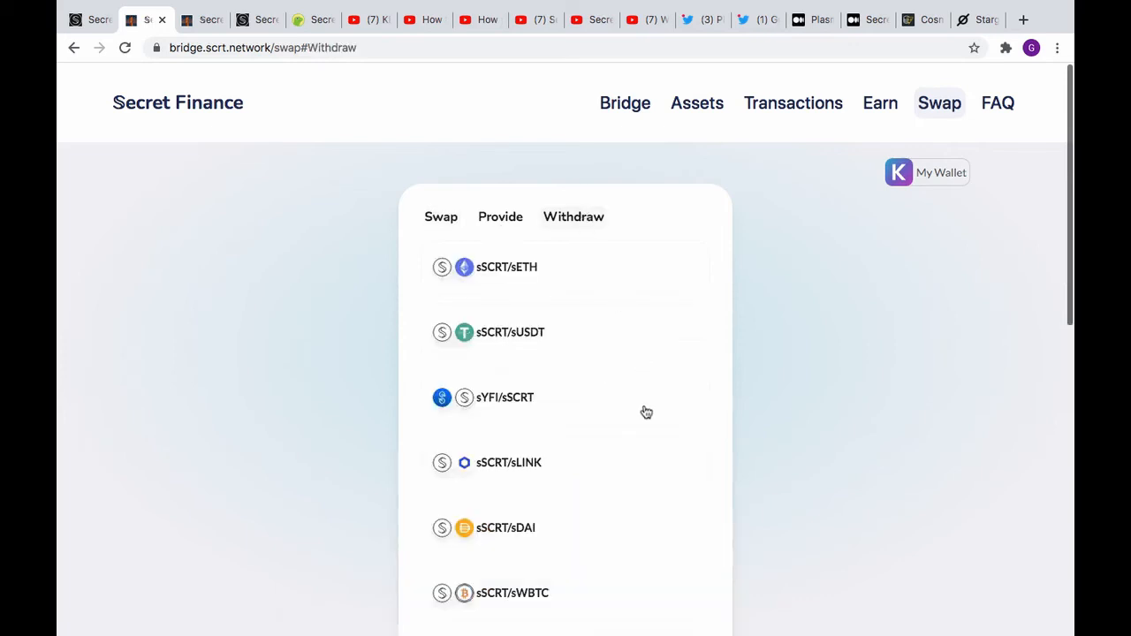
scroll(646, 413, "down", 2)
scroll(646, 413, "down", 2)
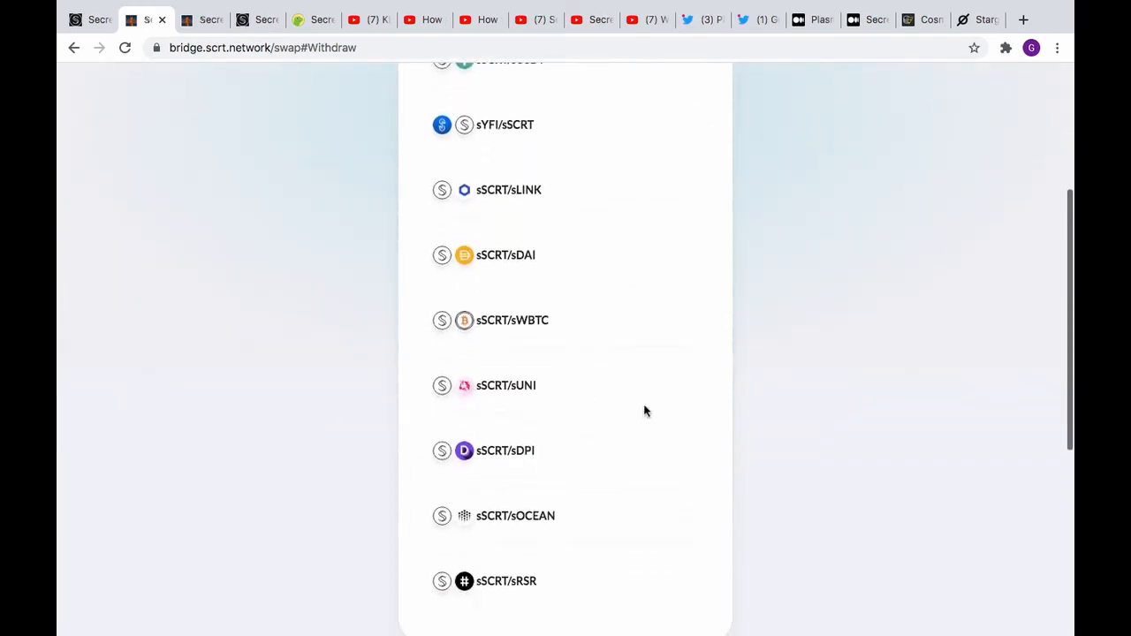
scroll(646, 410, "up", 2)
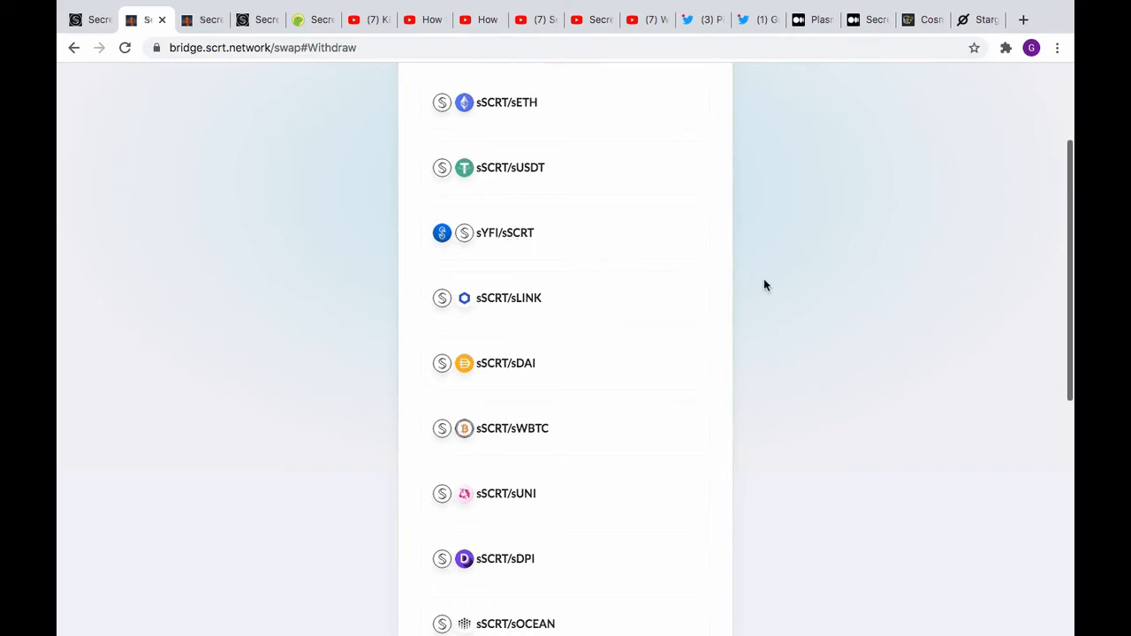
scroll(765, 285, "down", 3)
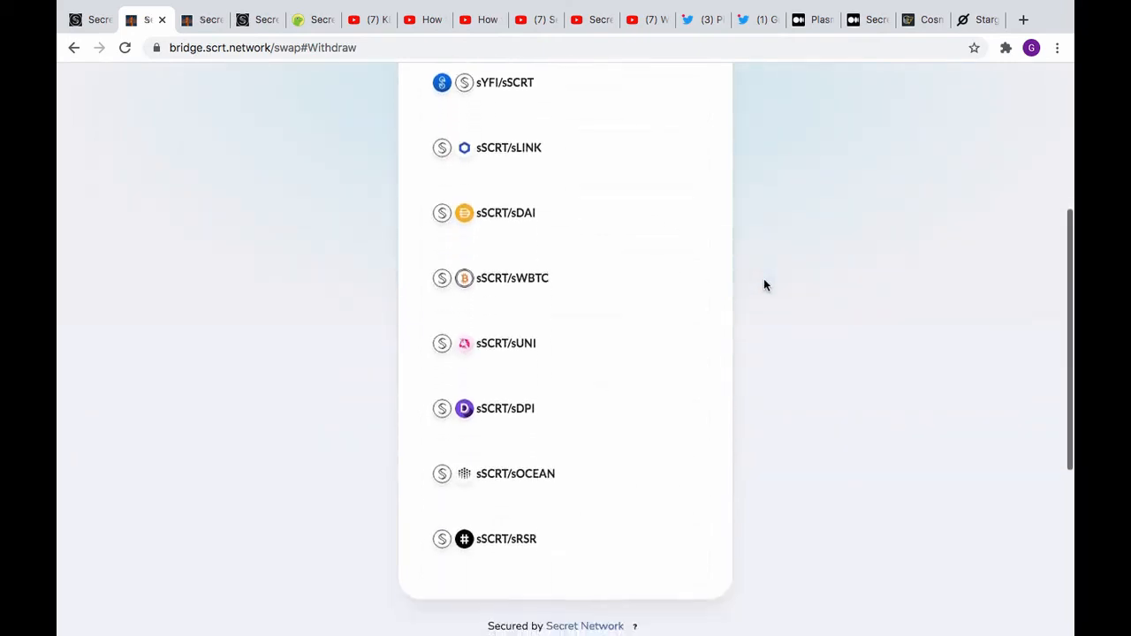
scroll(766, 284, "up", 1)
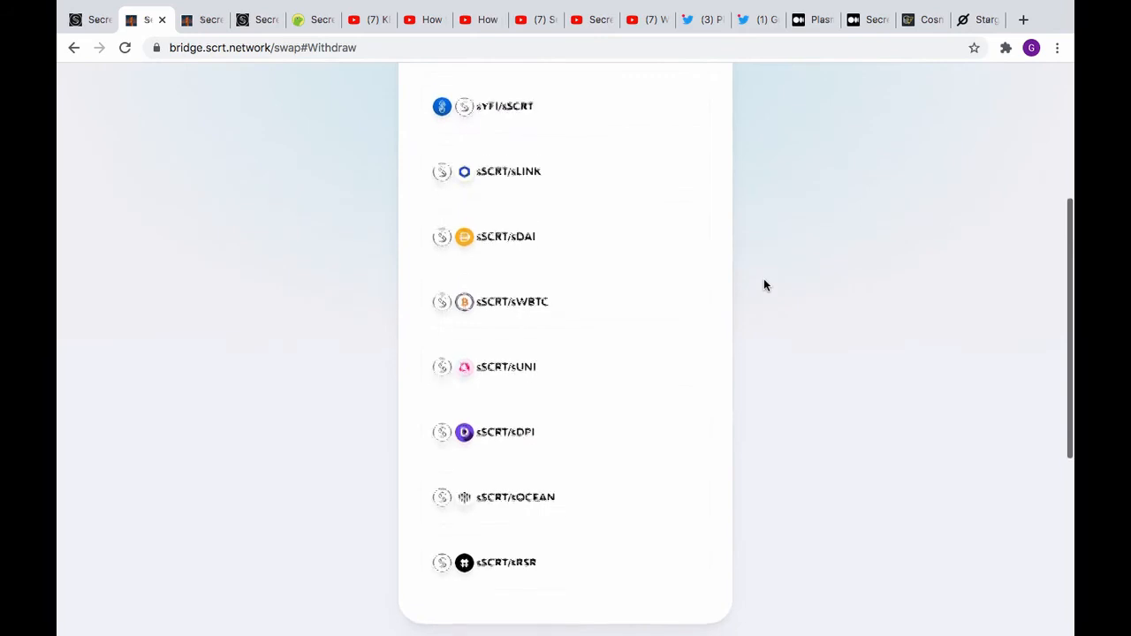
scroll(765, 285, "up", 2)
scroll(766, 285, "up", 3)
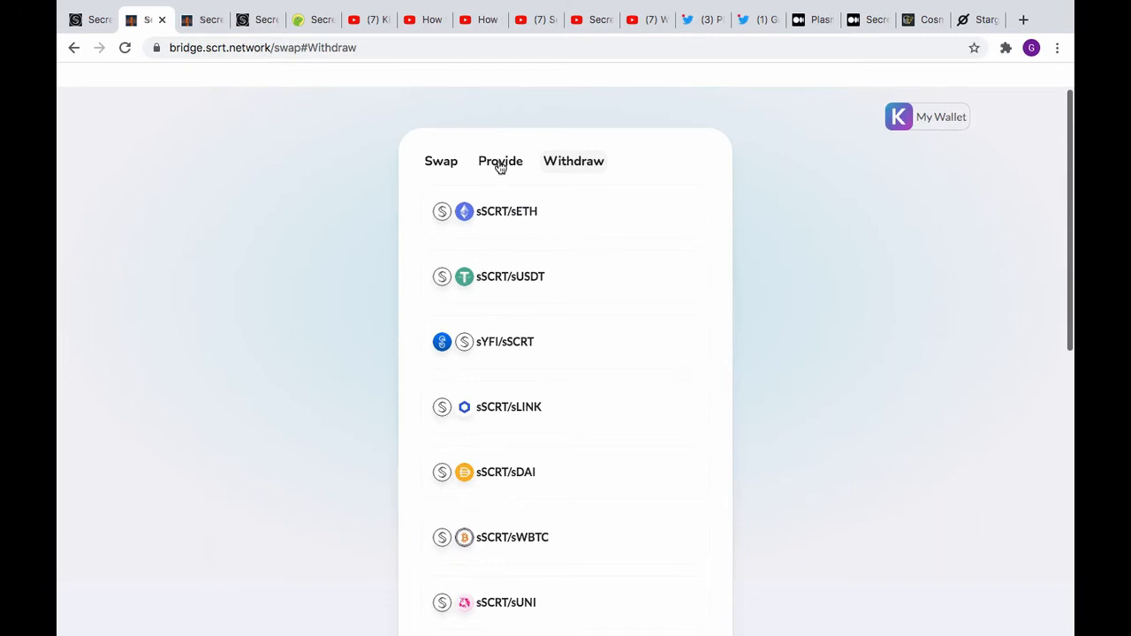
- Set up a swap of 200 sUSDT for sSCRT
left_click(444, 164)
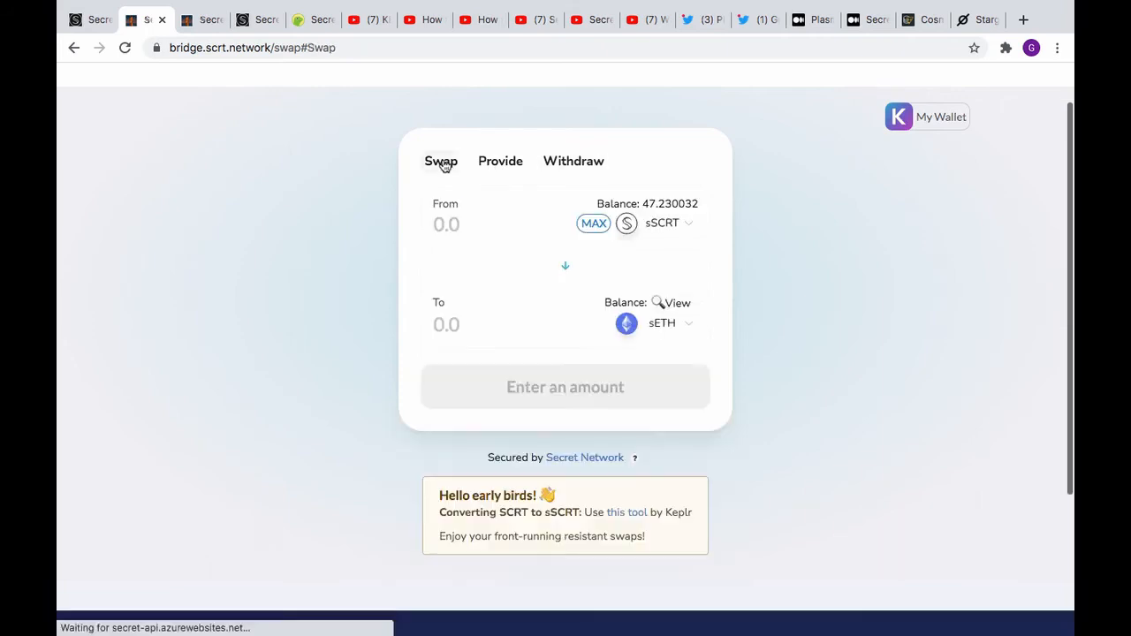
left_click(686, 227)
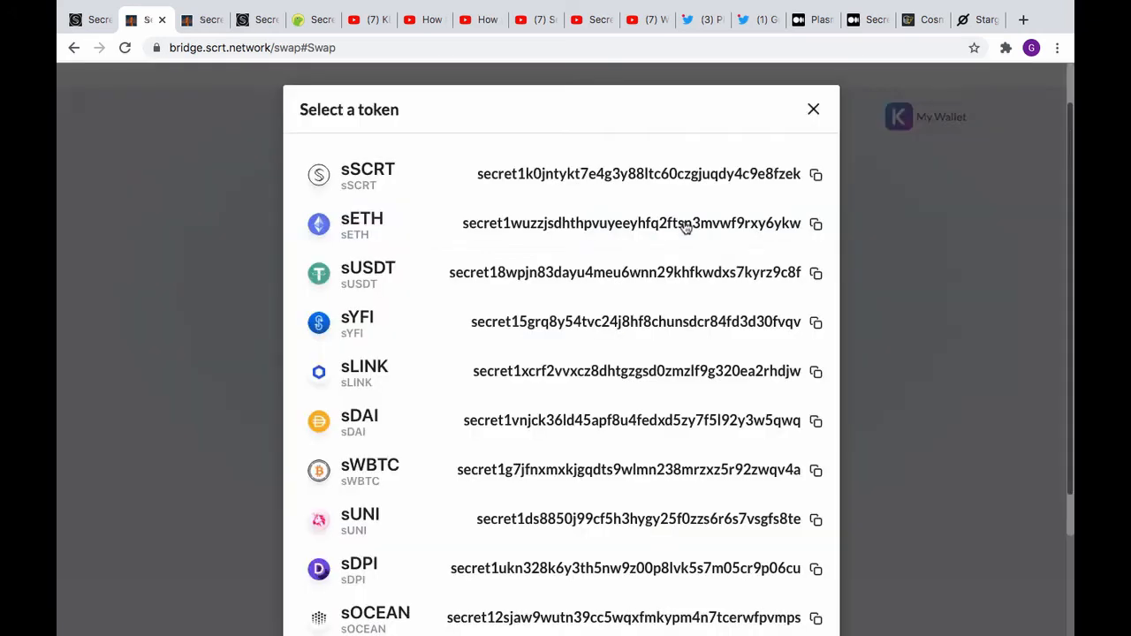
left_click(362, 278)
left_click(457, 281)
type("00")
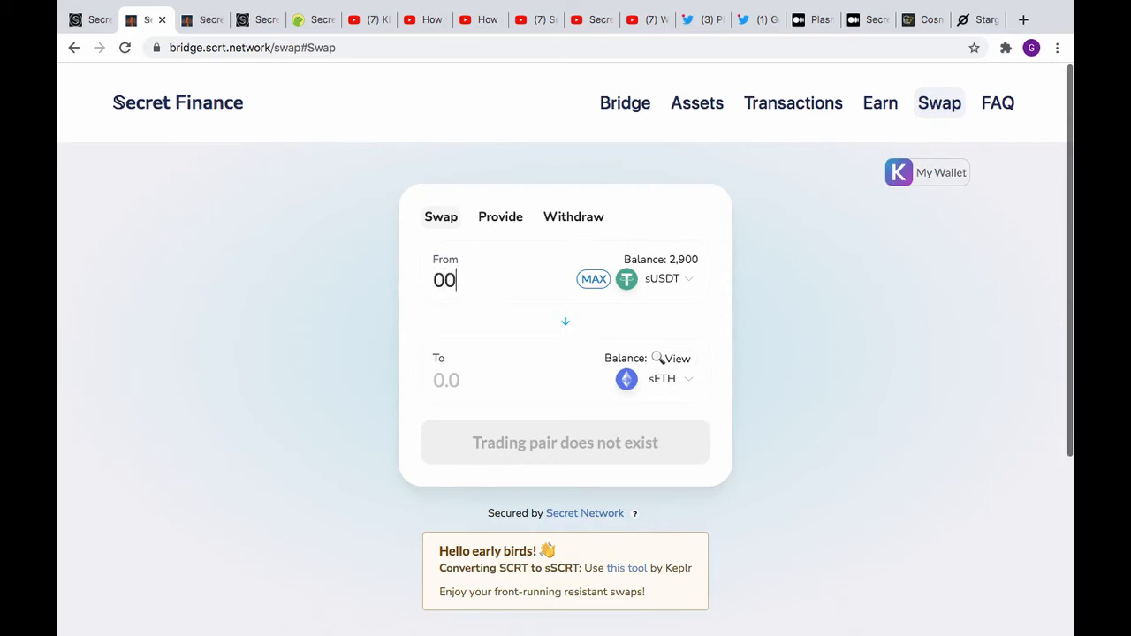
key("BackSpace")
left_click(686, 387)
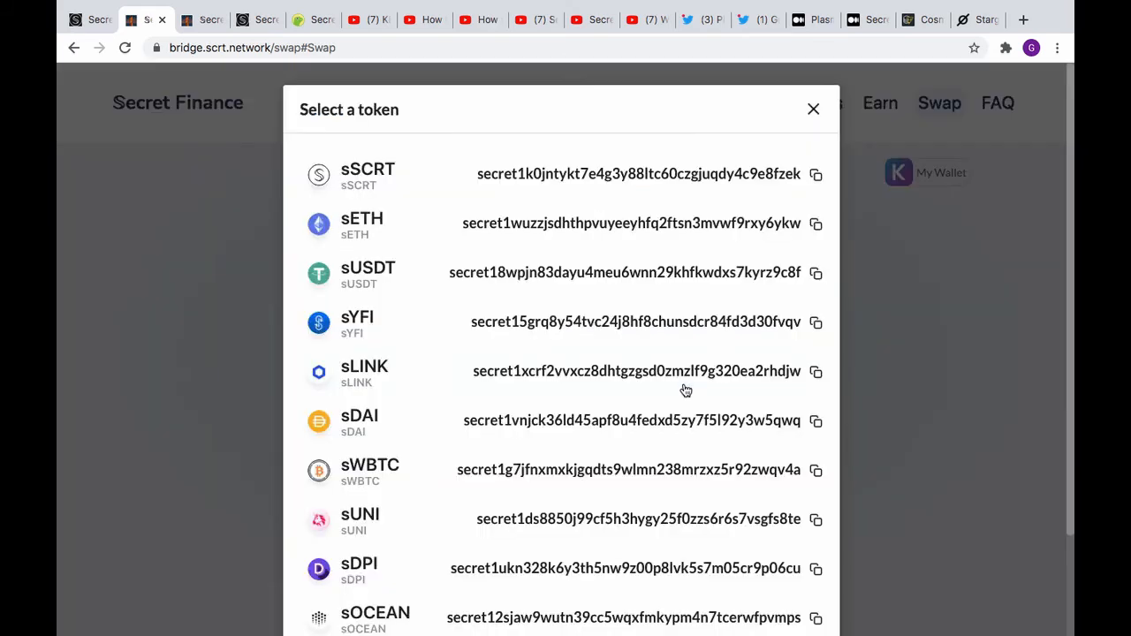
left_click(364, 183)
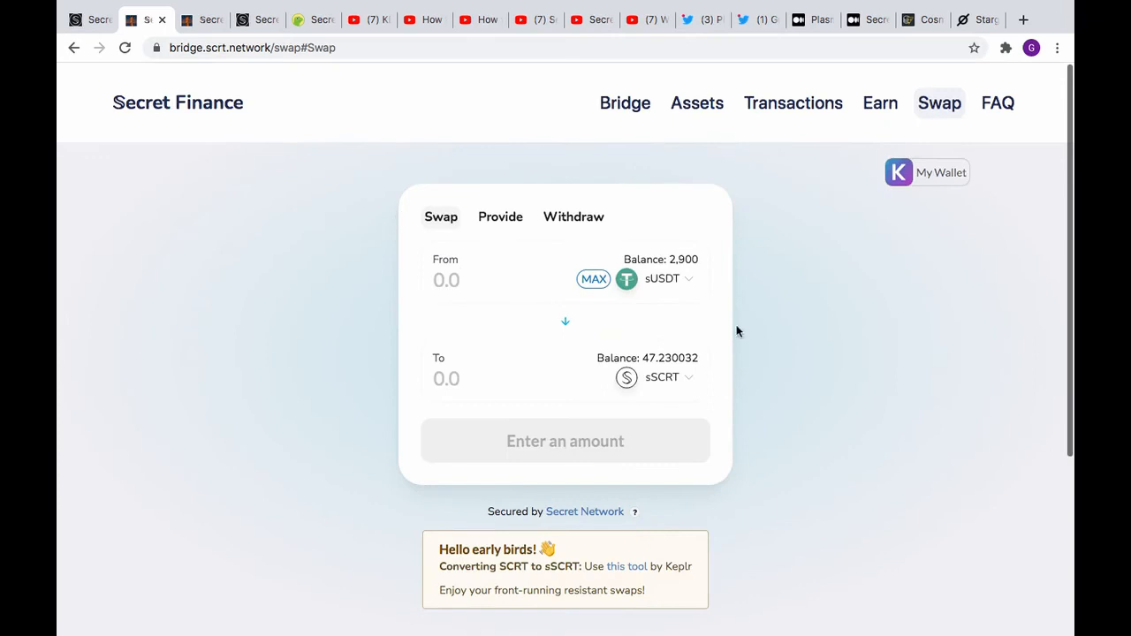
left_click(469, 278)
type("200")
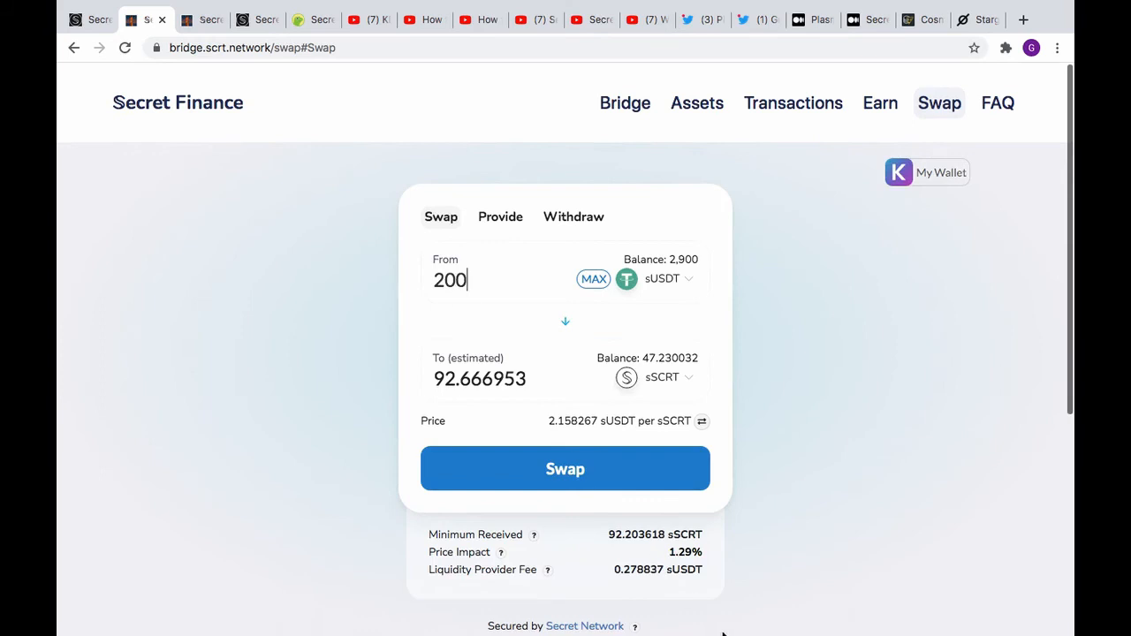
- Try to submit the 200 sUSDT swap, approving it in Keplr with the High fee of 0.2 SCRT, and return to the swap page
left_click(573, 459)
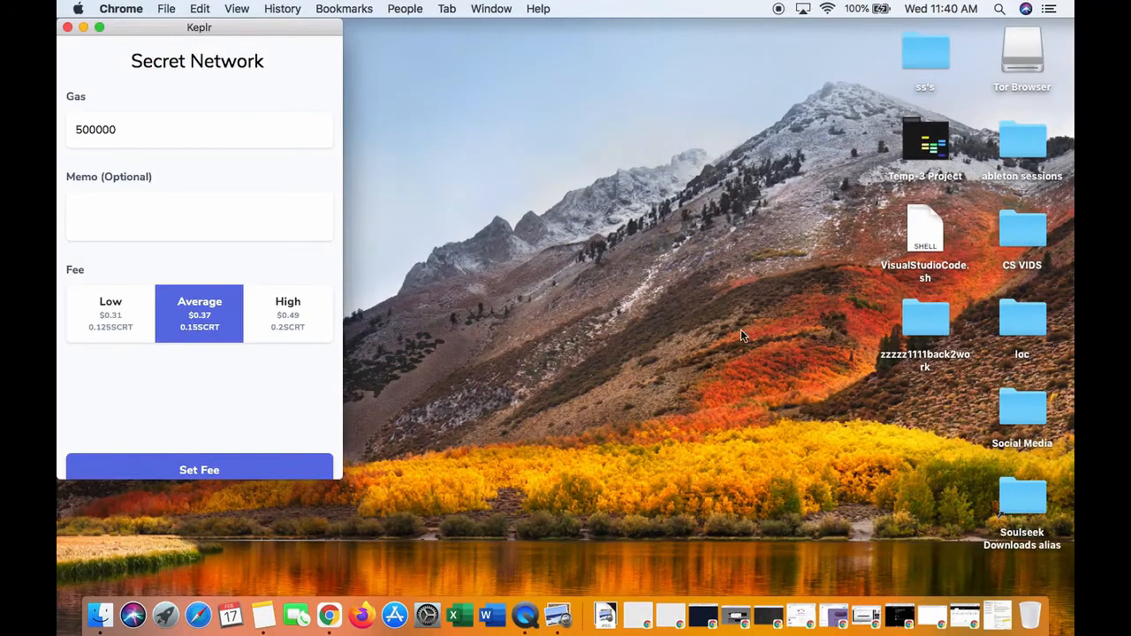
left_click(287, 309)
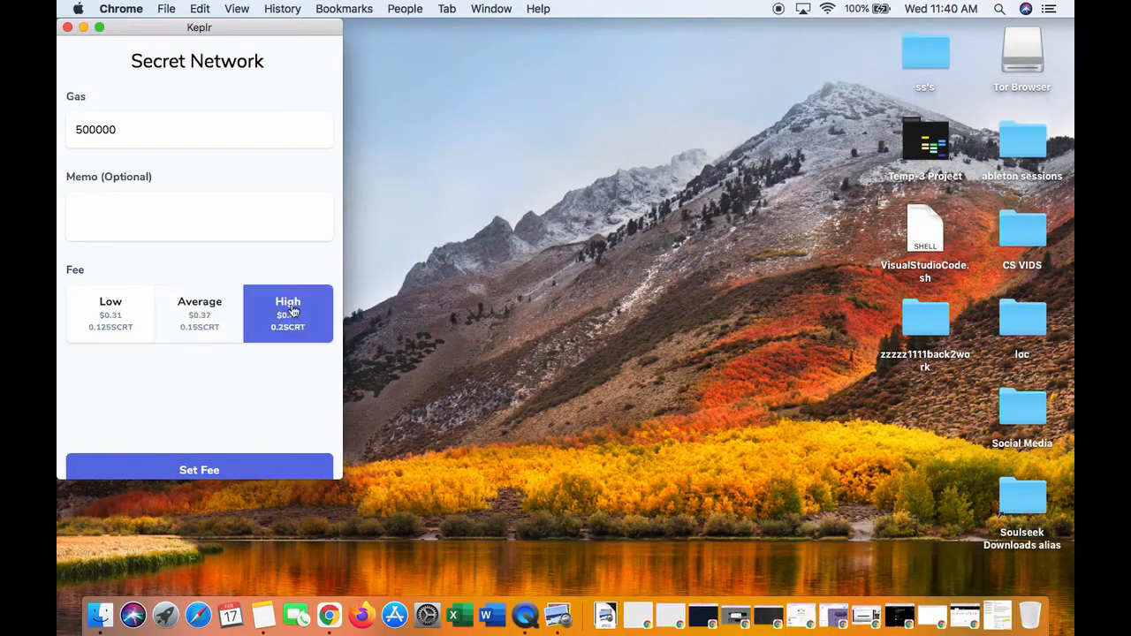
left_click(224, 469)
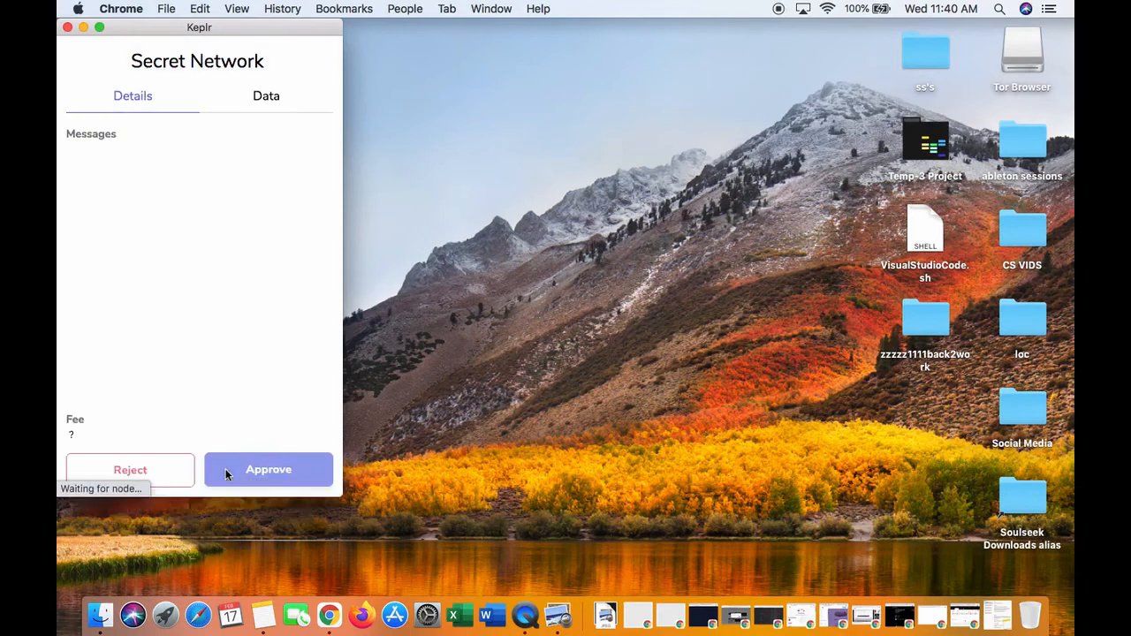
left_click(285, 470)
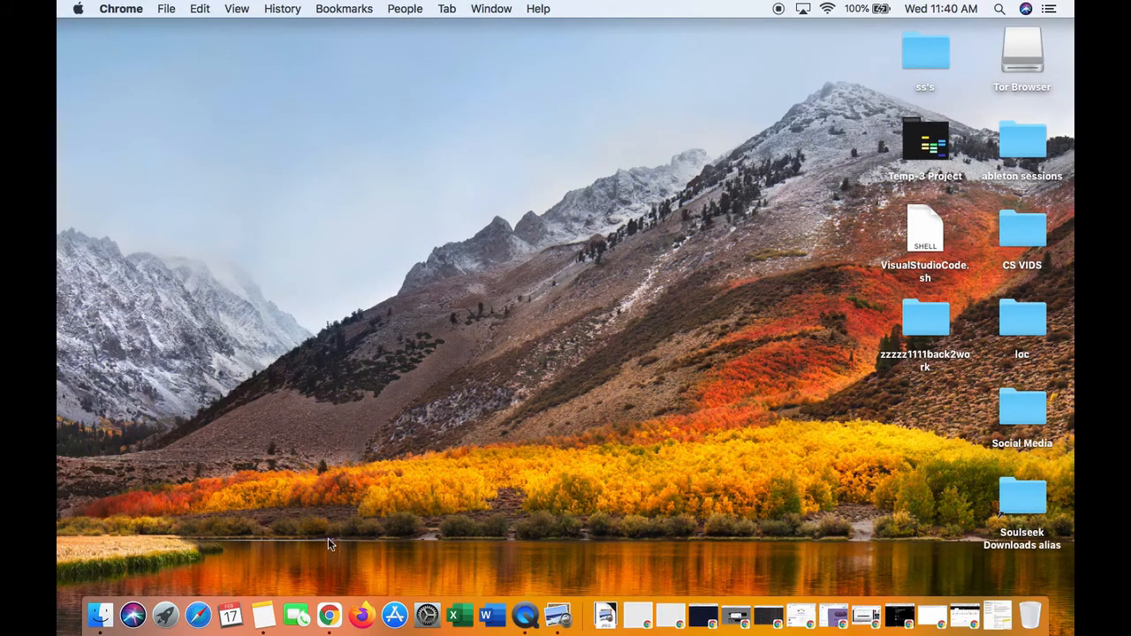
left_click(329, 616)
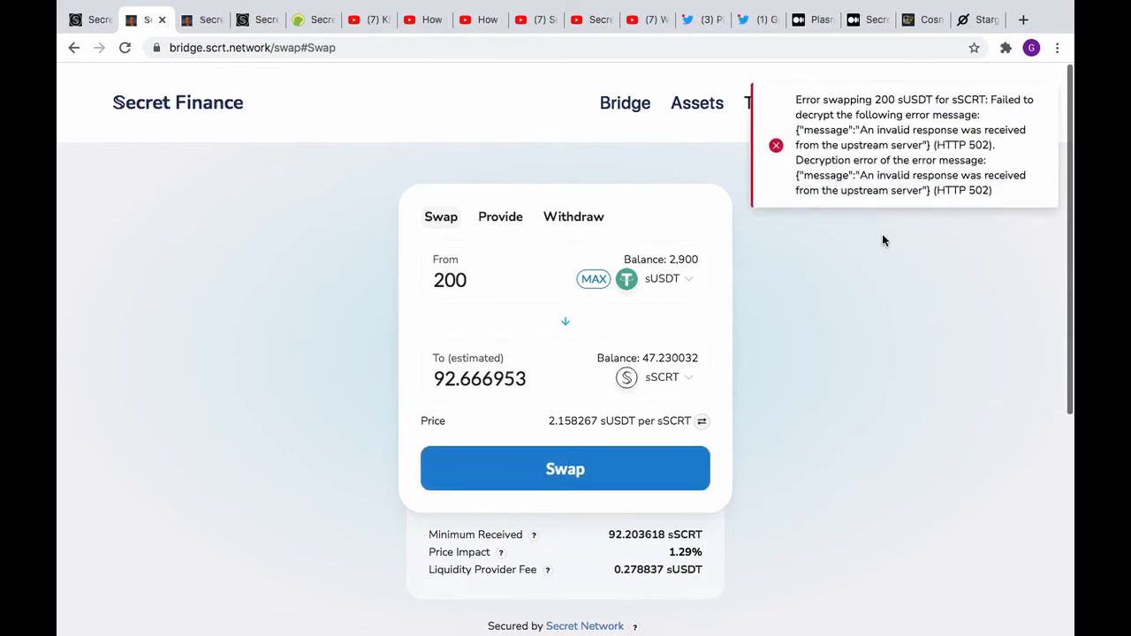
- Dismiss the swap error notification and open the connected wallet's token balances
left_click(953, 132)
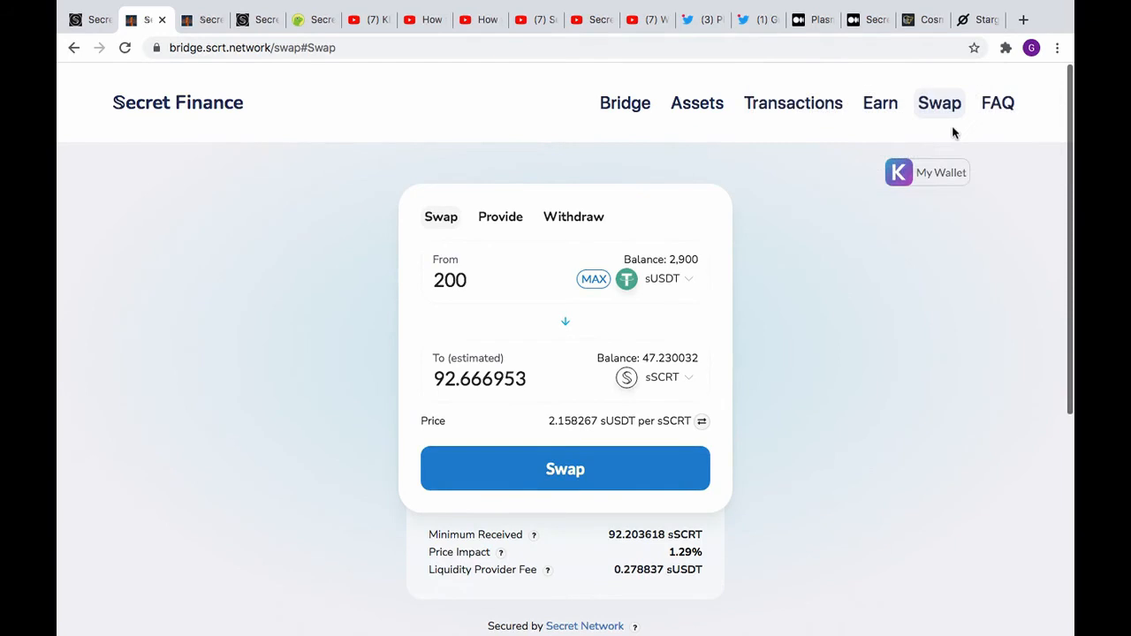
left_click(933, 175)
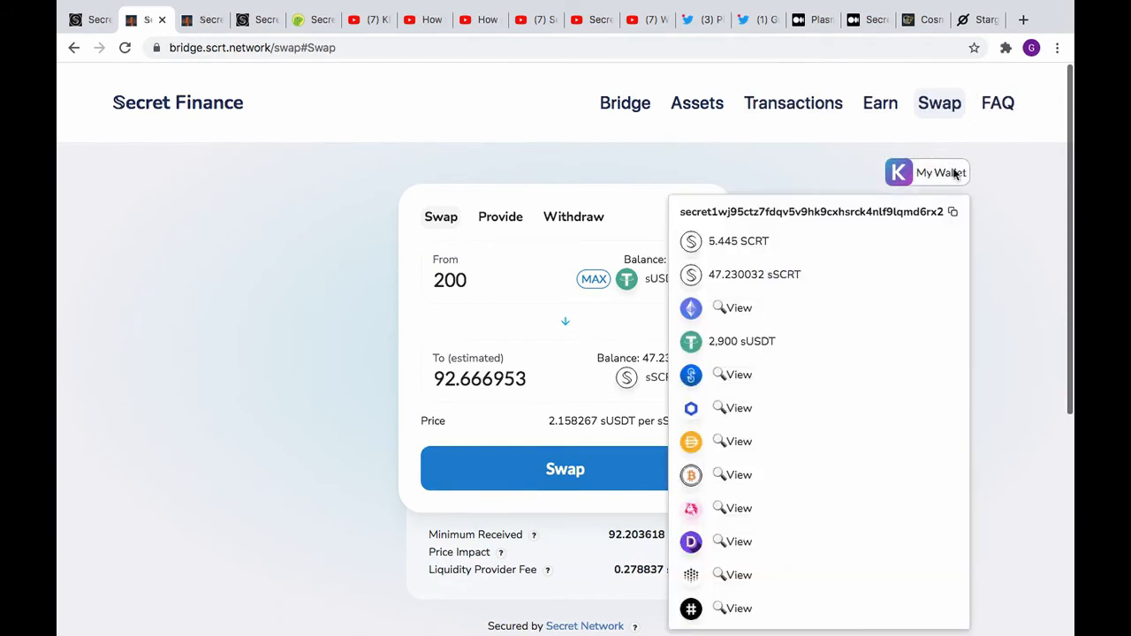
- Close the wallet balances, change the swap amount to 100 sUSDT for sSCRT, and submit the swap
left_click(1000, 303)
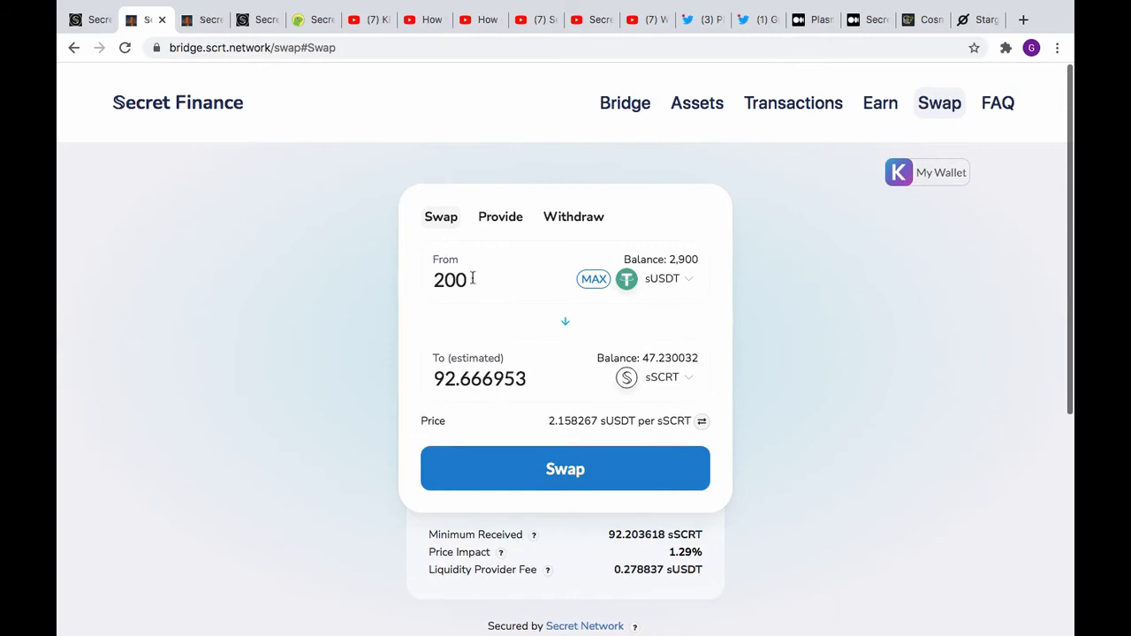
left_click_drag(473, 278, 409, 291)
type("100")
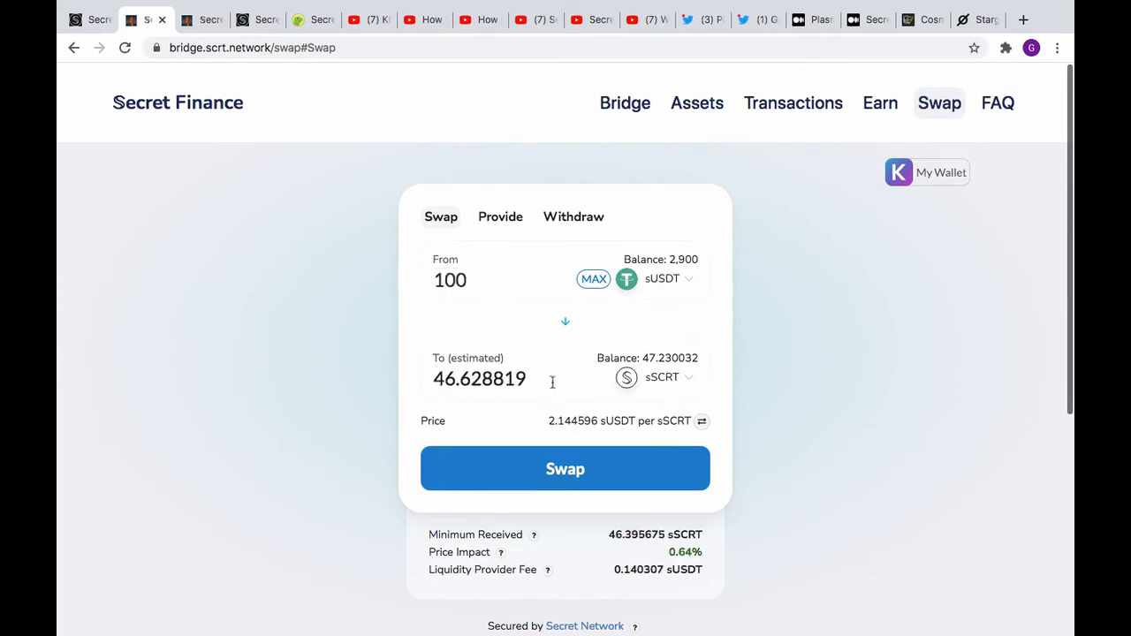
left_click(580, 478)
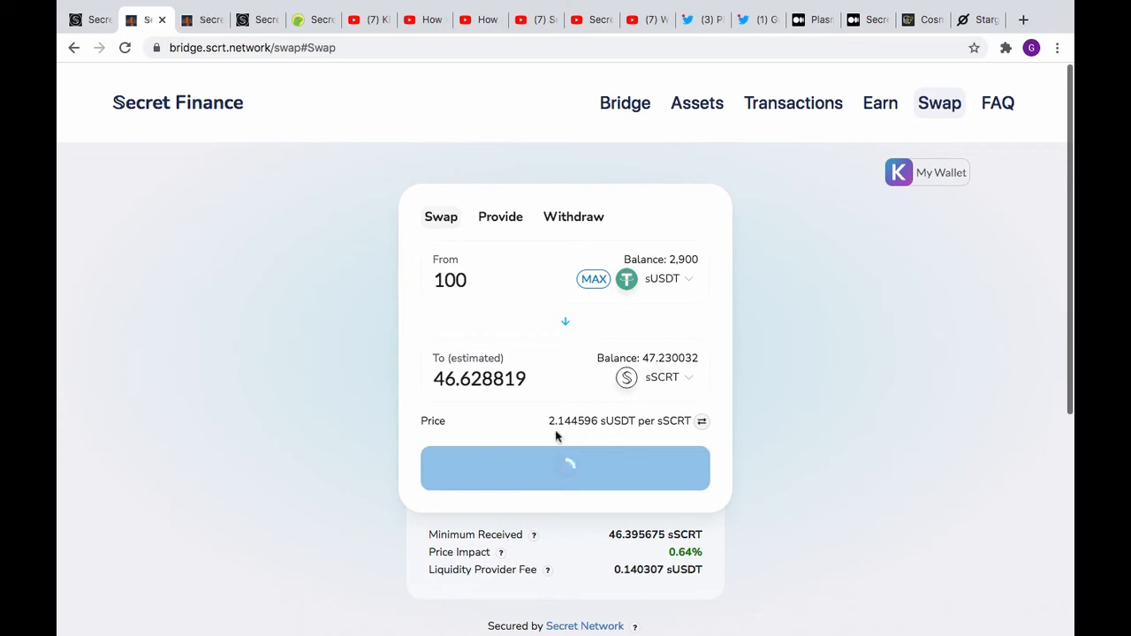
- Open the Keplr wallet and check the Secret Network account's SCRT and token balances
left_click(1004, 47)
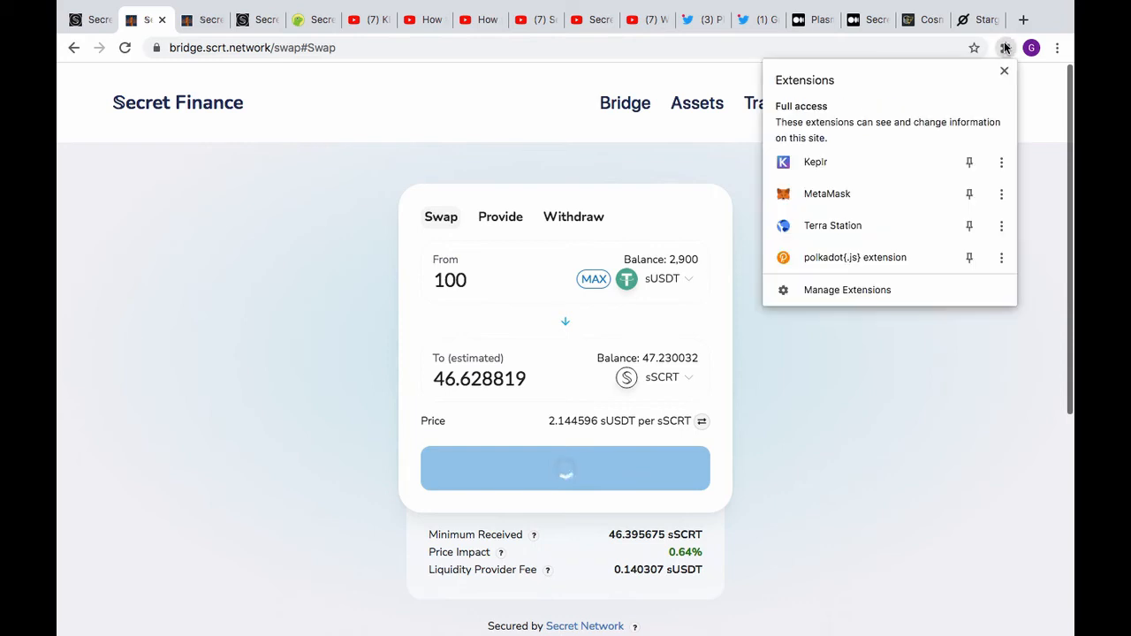
left_click(872, 158)
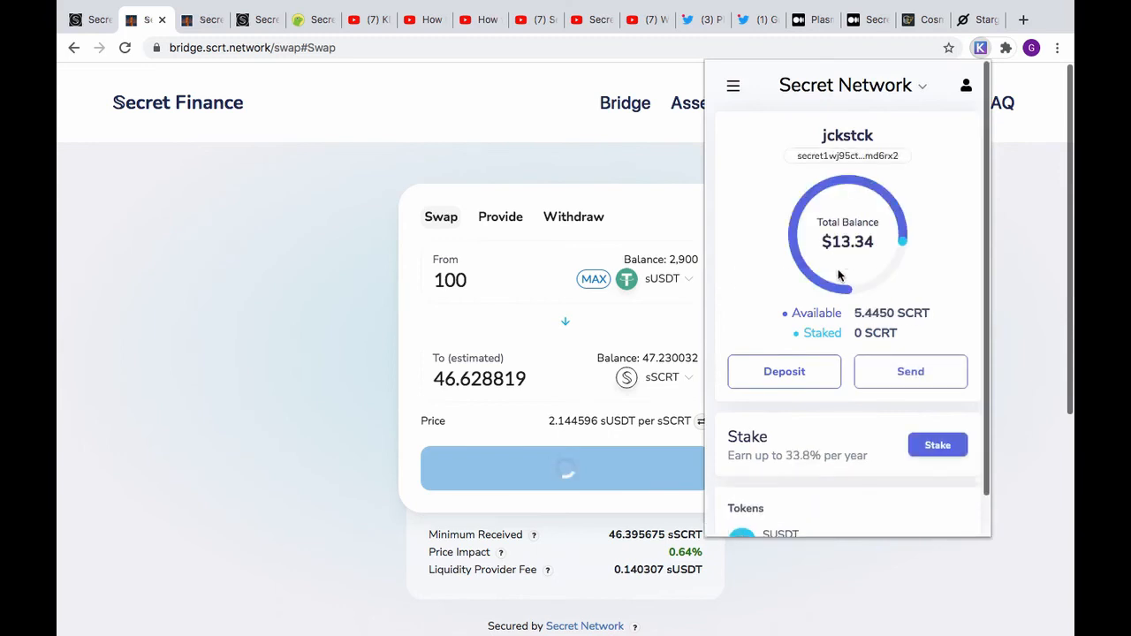
scroll(838, 270, "down", 1)
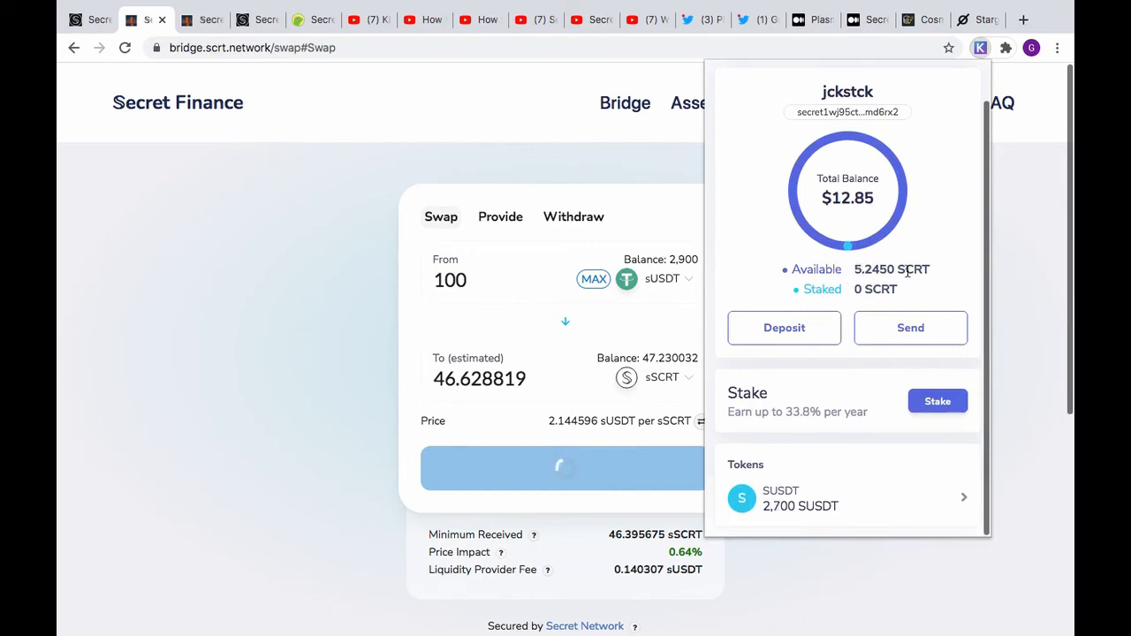
scroll(899, 279, "down", 1)
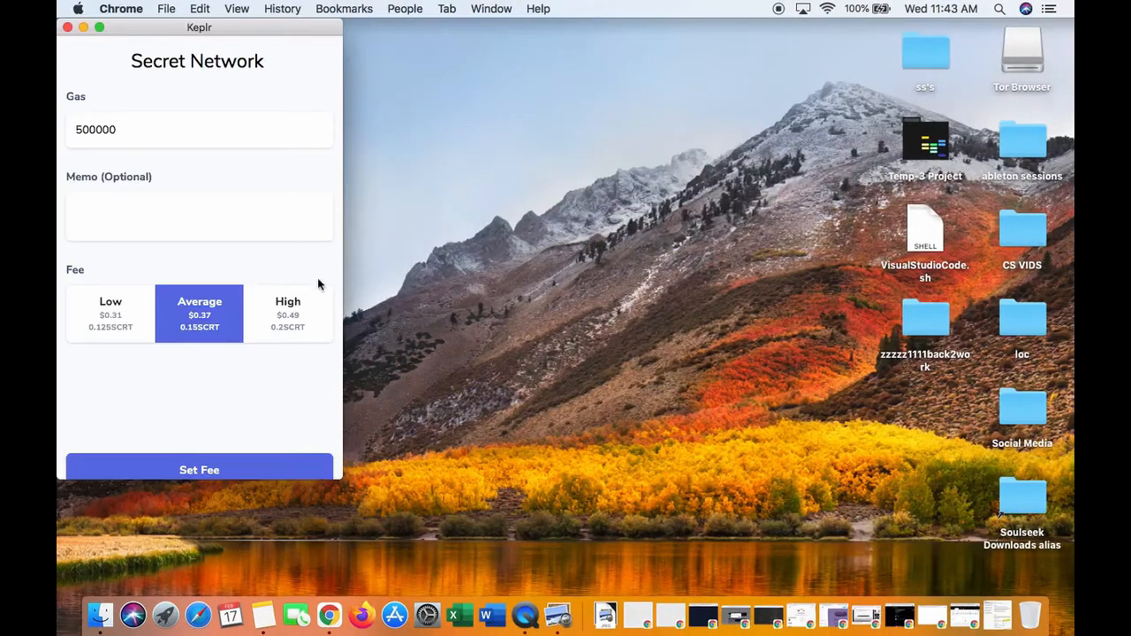
- Approve the swap's contract execution in Keplr with the High fee of 0.2 SCRT, and return to the swap page
left_click(288, 315)
left_click(225, 461)
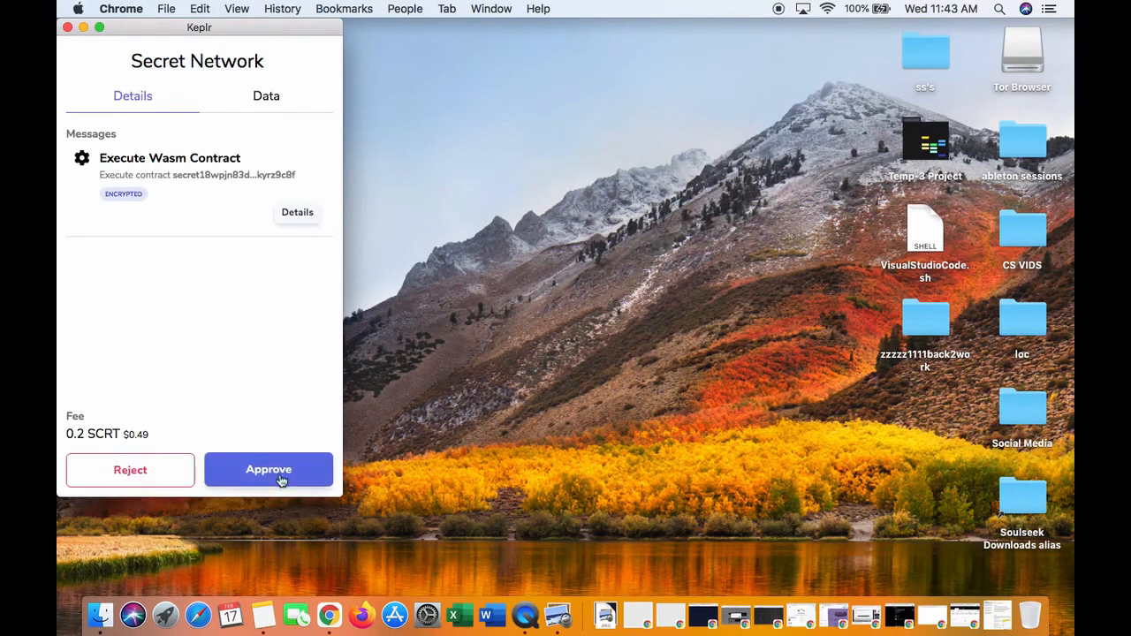
left_click(280, 477)
left_click(330, 624)
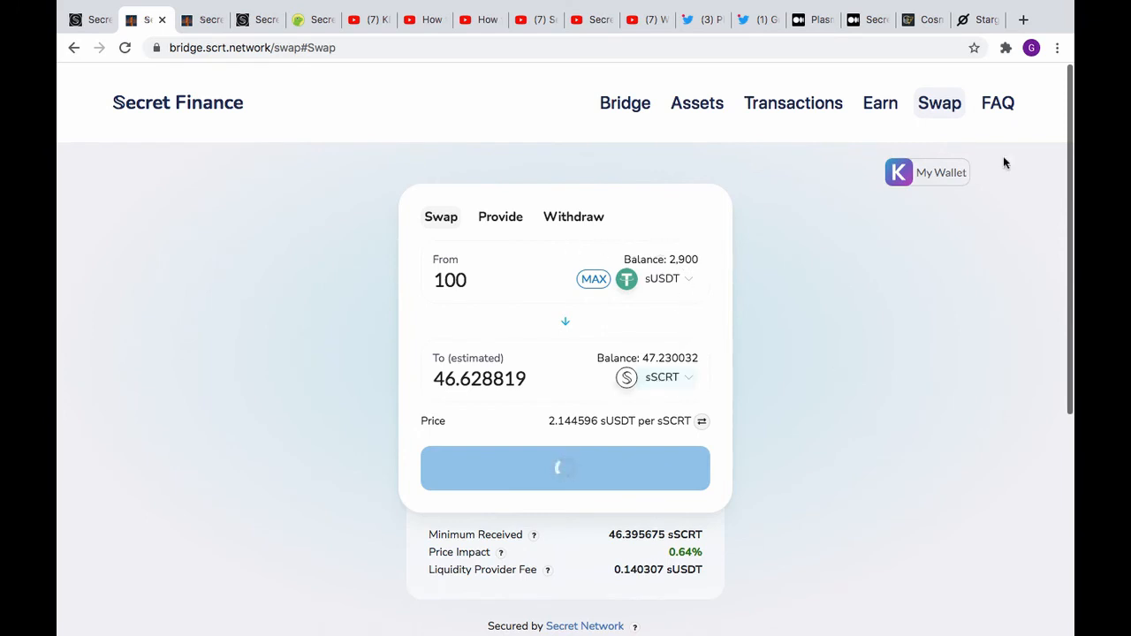
- Check the sUSDT and sSCRT balances in Keplr after approving the swap, and close the wallet
left_click(1005, 48)
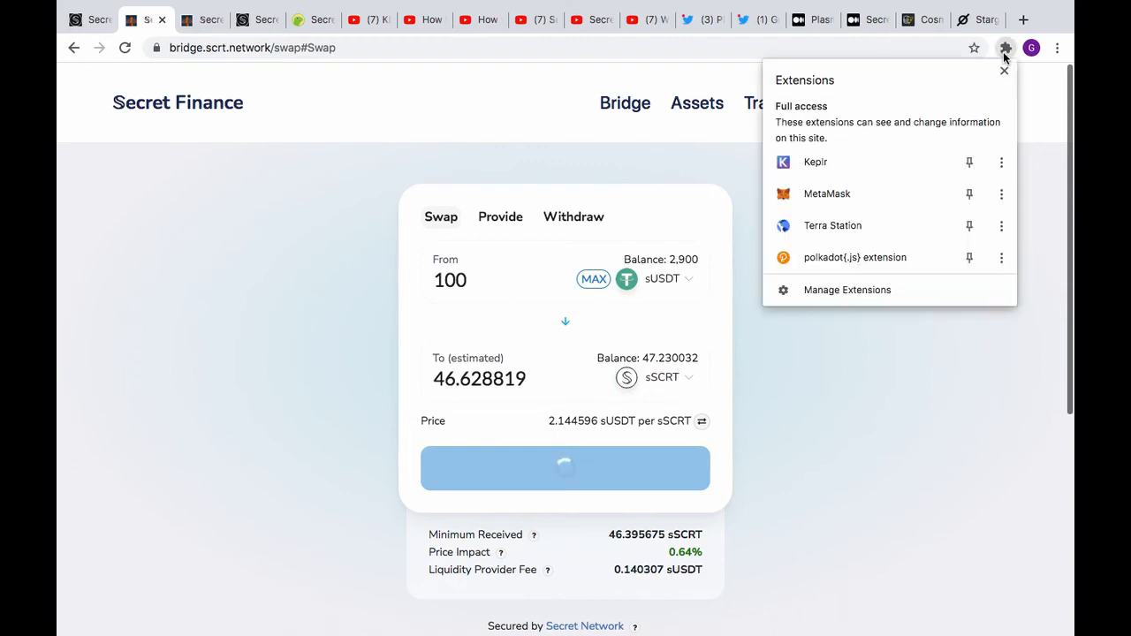
left_click(891, 163)
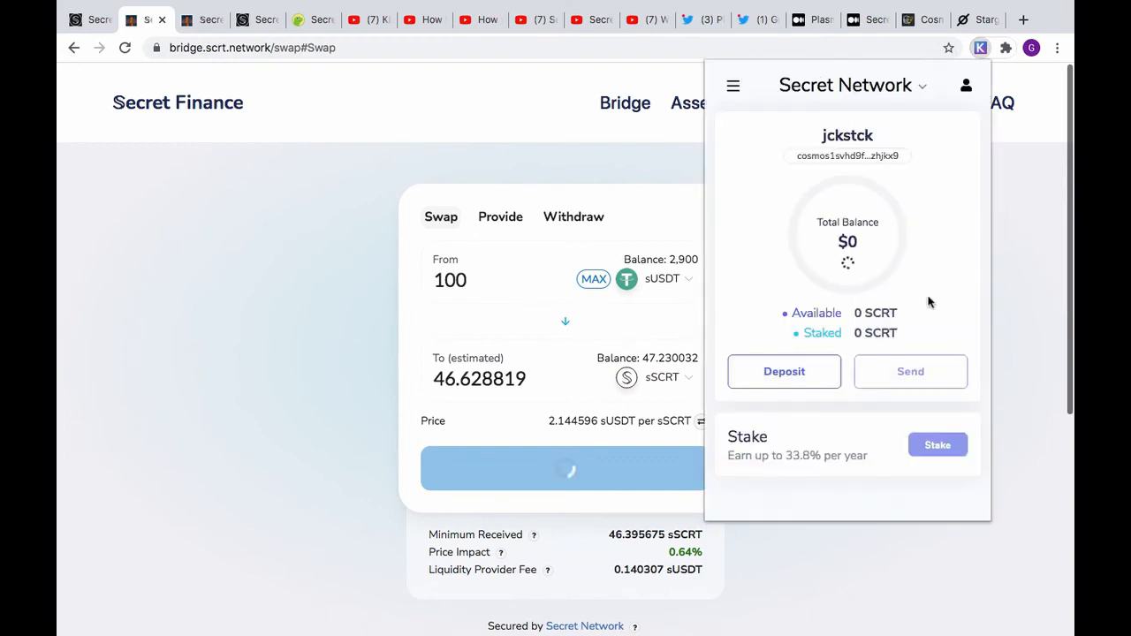
scroll(928, 301, "down", 2)
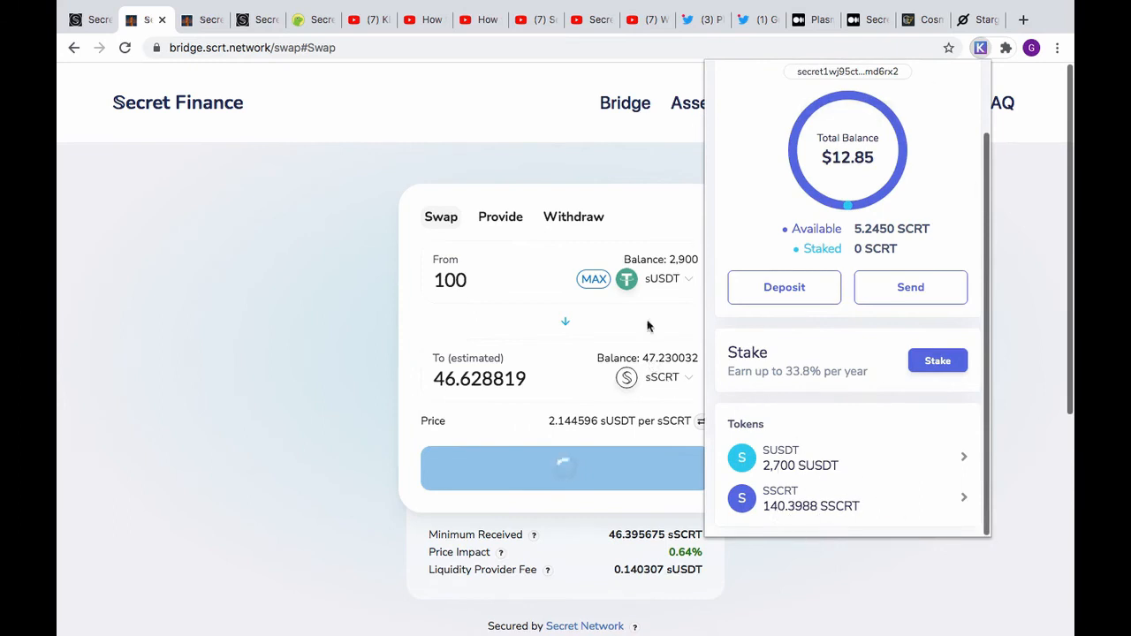
left_click(298, 295)
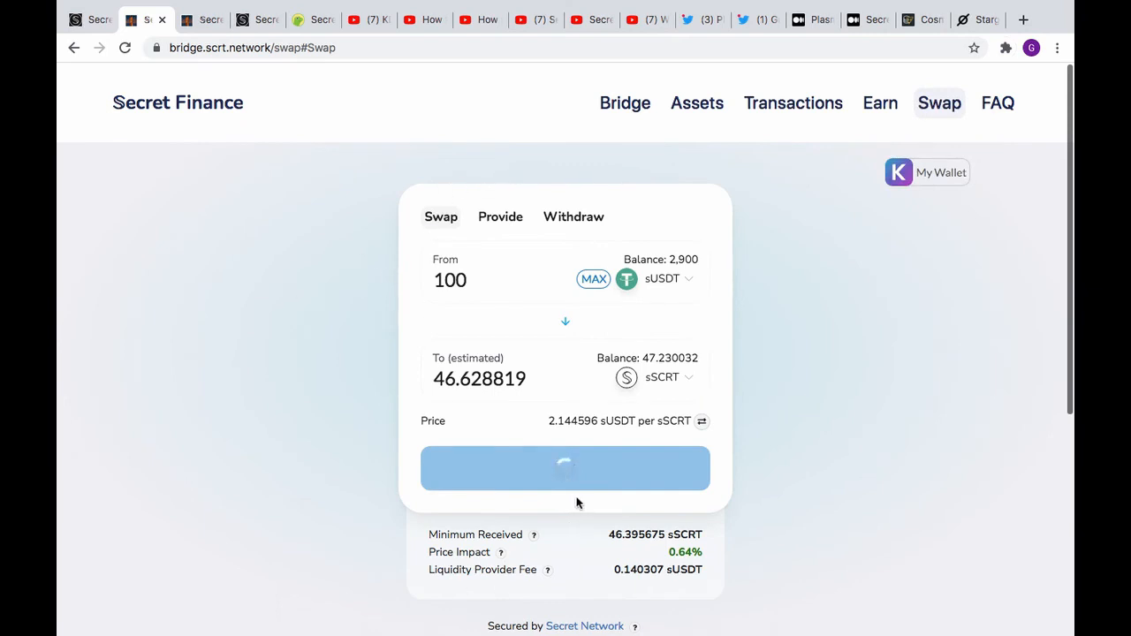
- Clear the pending swap form by switching to Provide and back, look down the Swap page, and reopen the Provide form
left_click(501, 217)
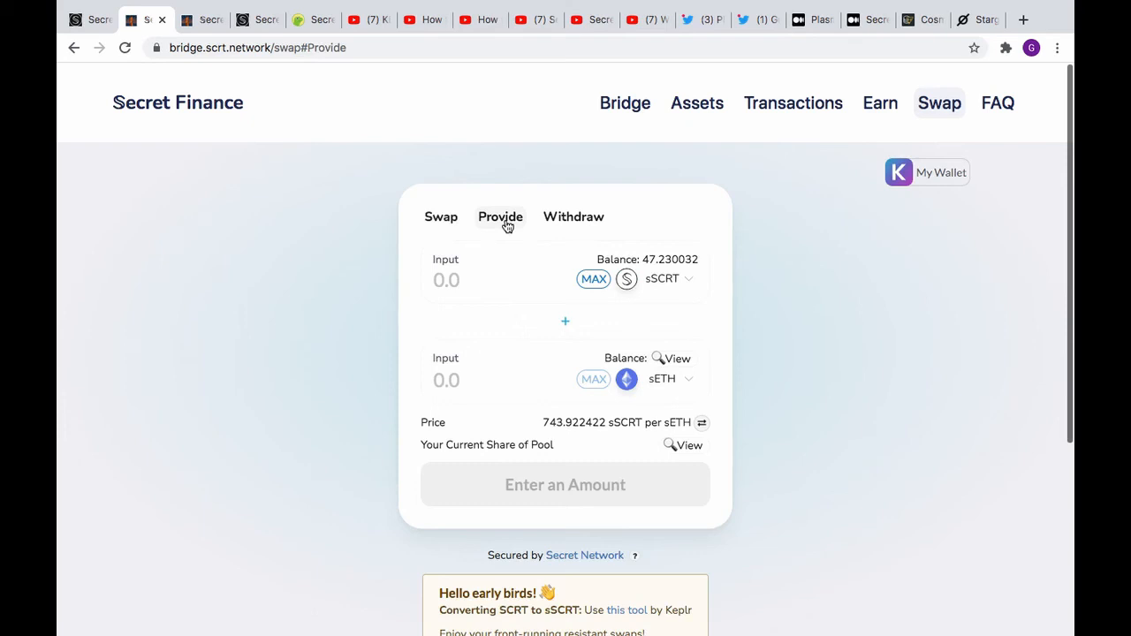
left_click(437, 219)
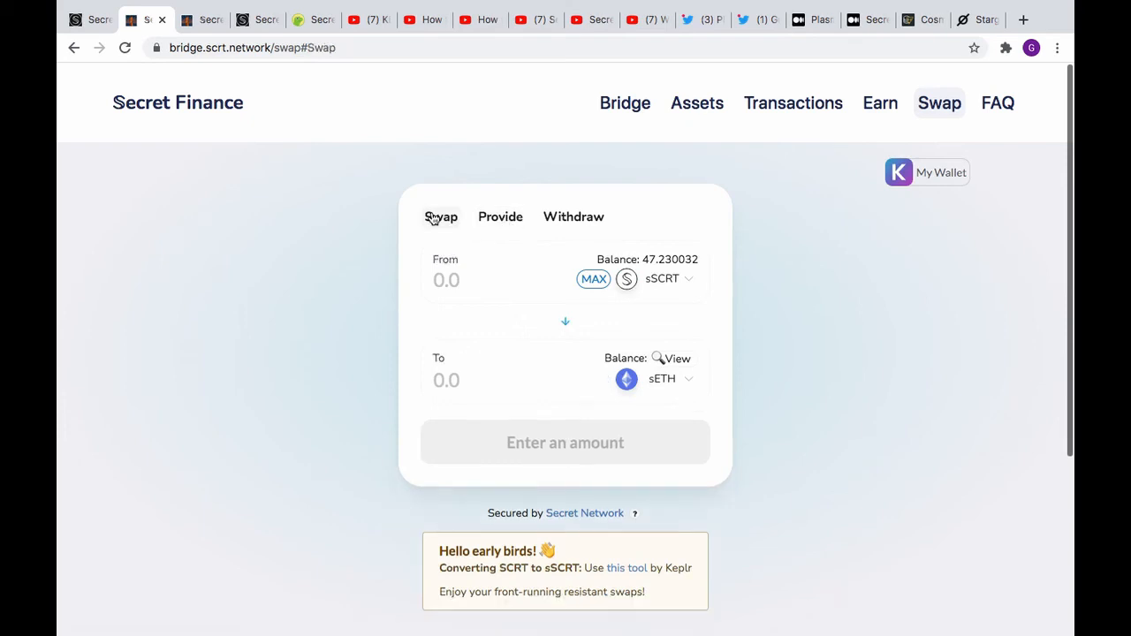
scroll(247, 377, "down", 3)
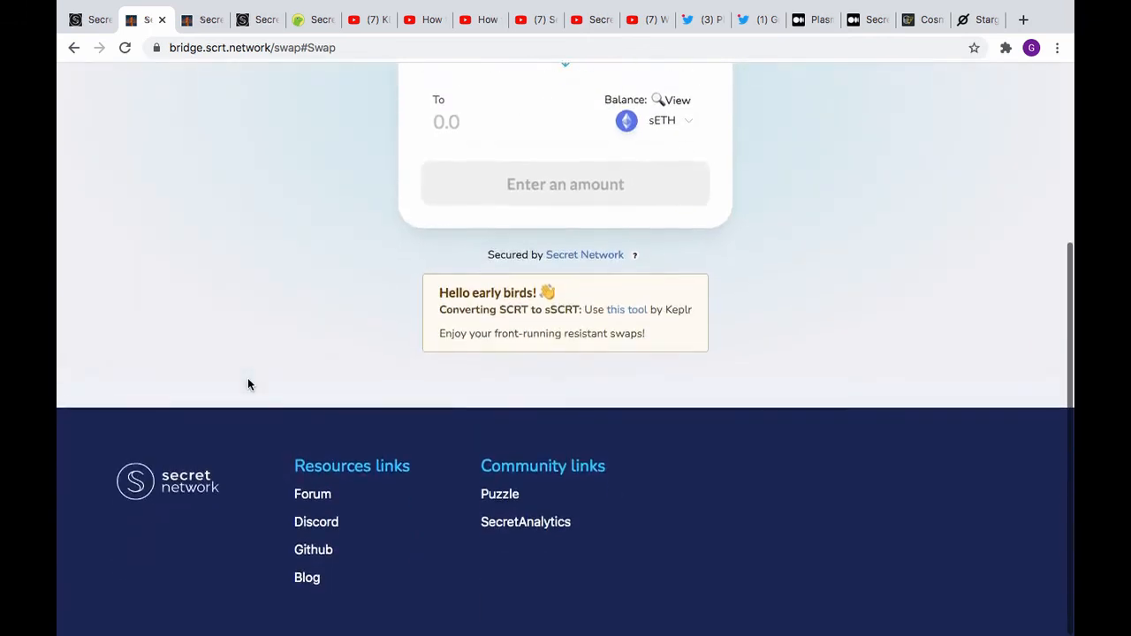
scroll(248, 378, "up", 4)
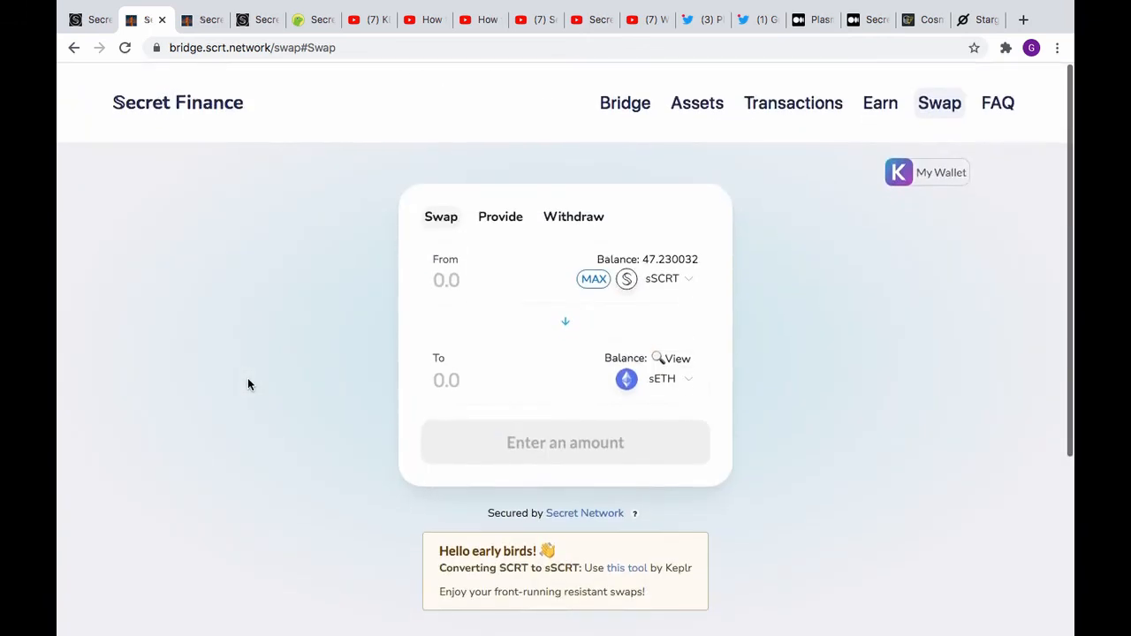
left_click(509, 218)
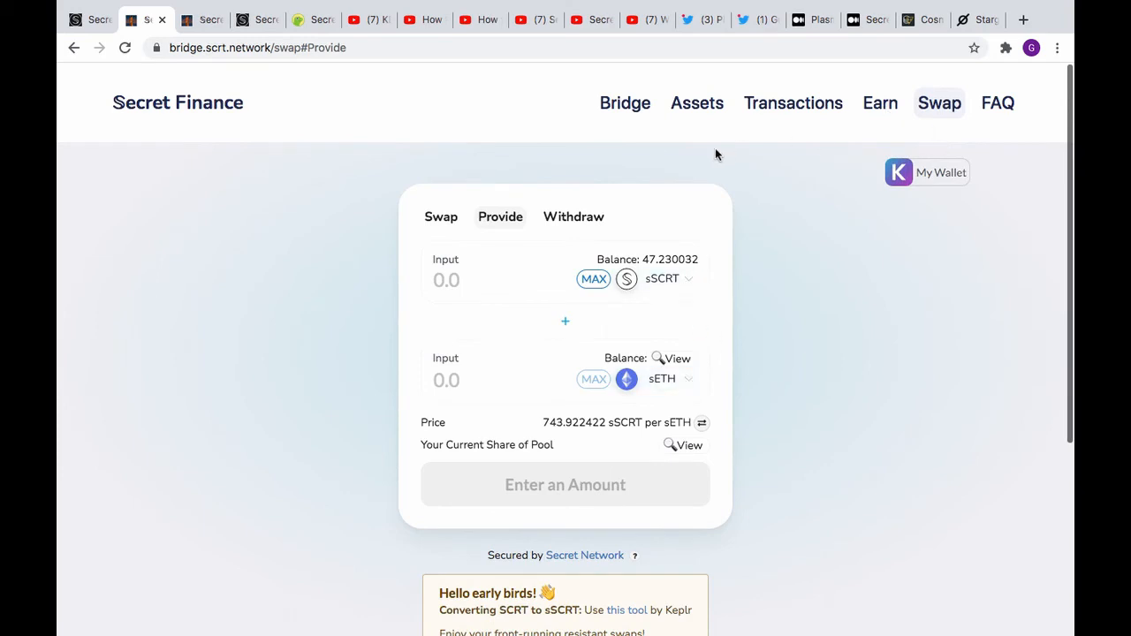
- Examine the Secret Network account overview, wallet options and token balances in Keplr, and close the wallet
left_click(1005, 49)
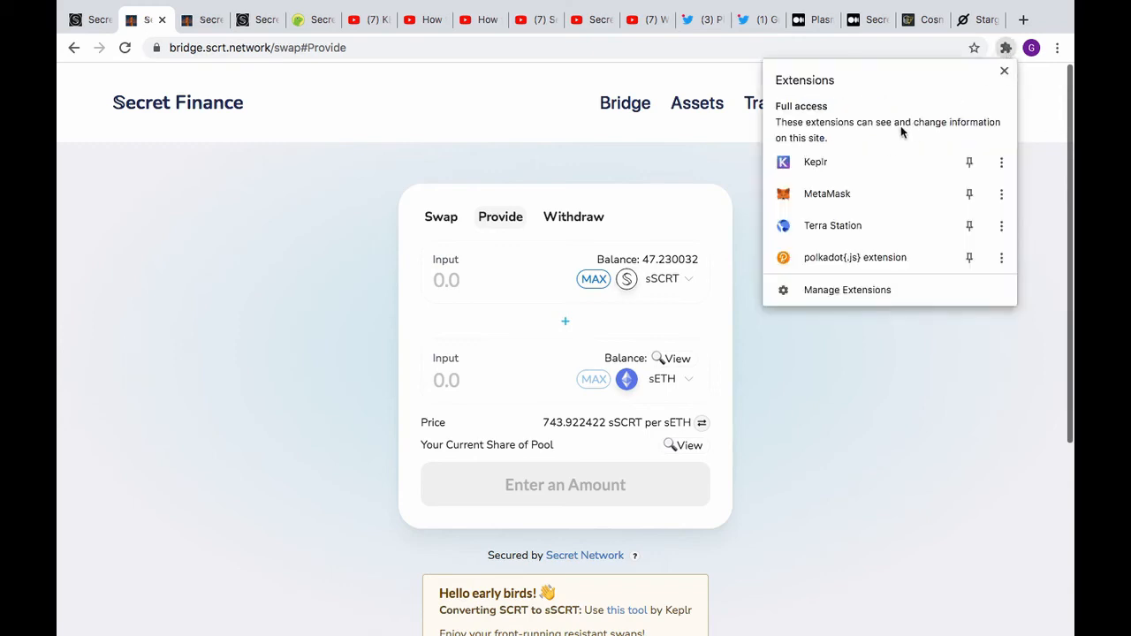
left_click(879, 155)
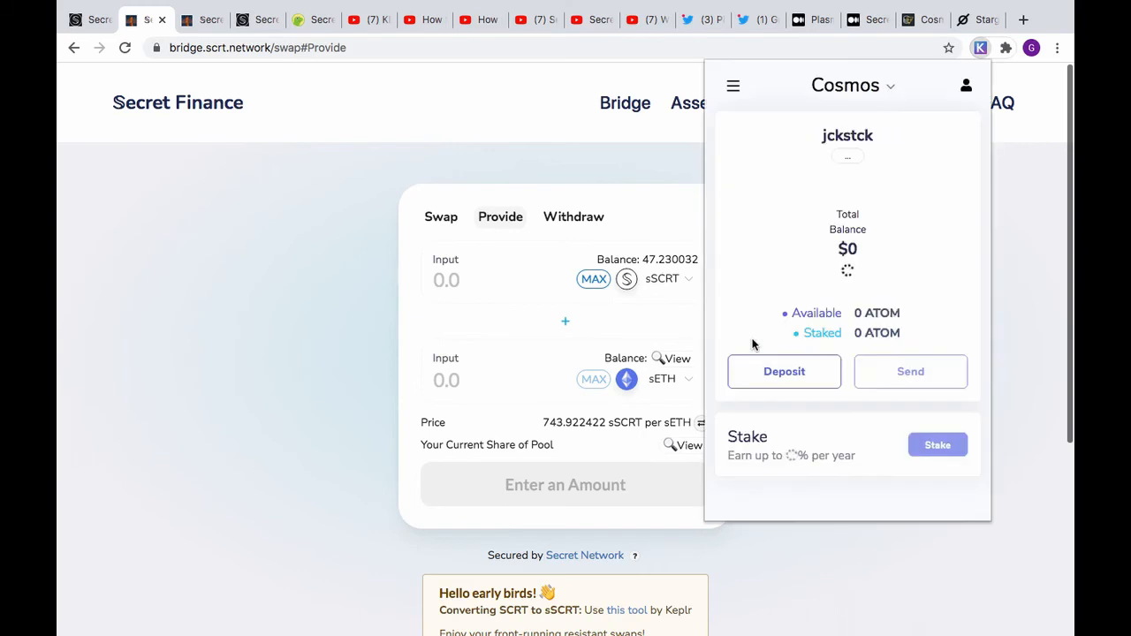
scroll(738, 255, "down", 3)
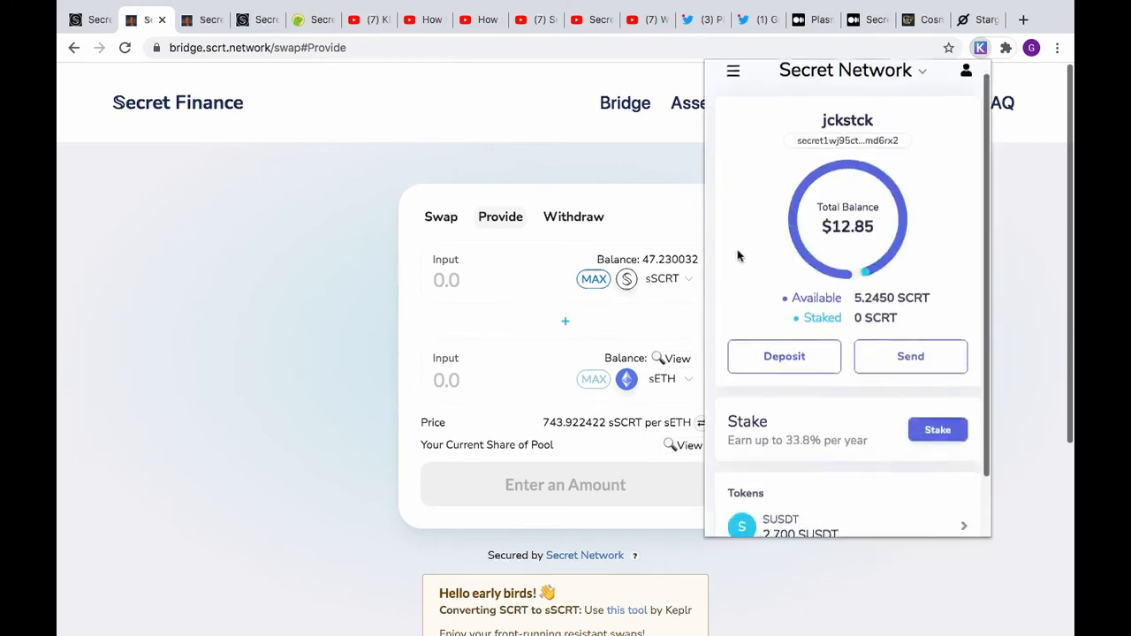
scroll(738, 256, "up", 3)
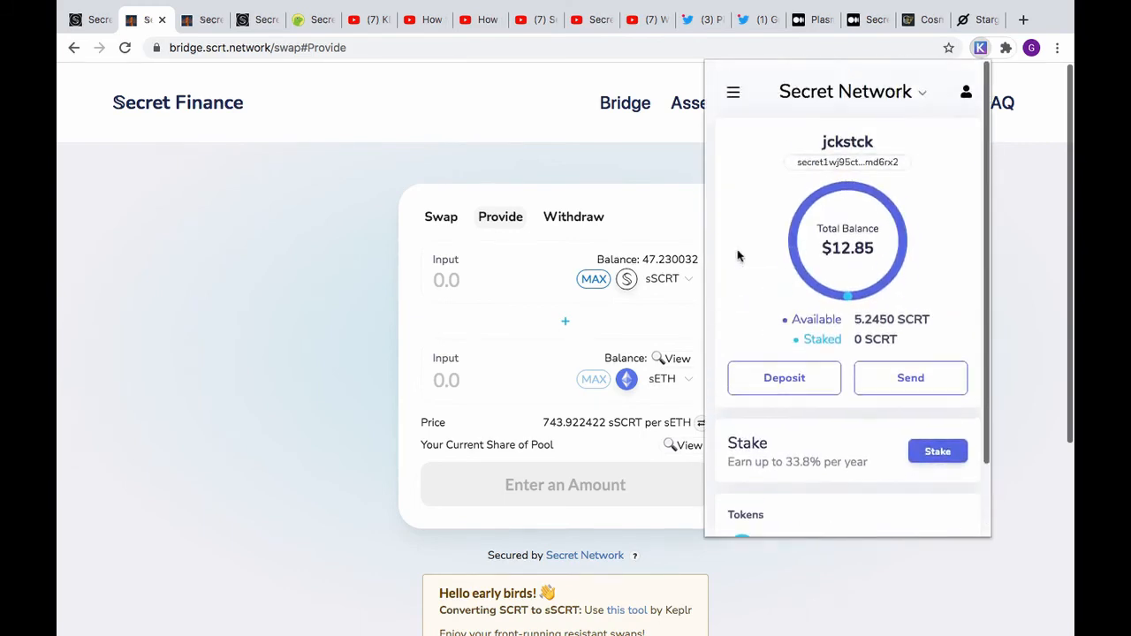
scroll(738, 255, "down", 2)
scroll(738, 255, "up", 2)
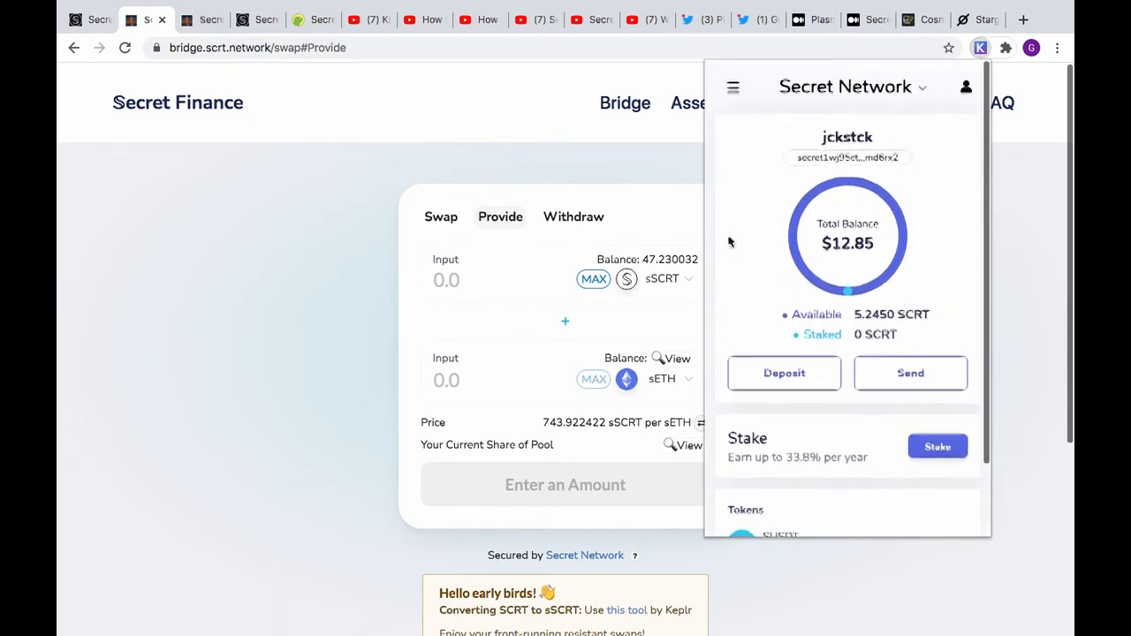
left_click(731, 88)
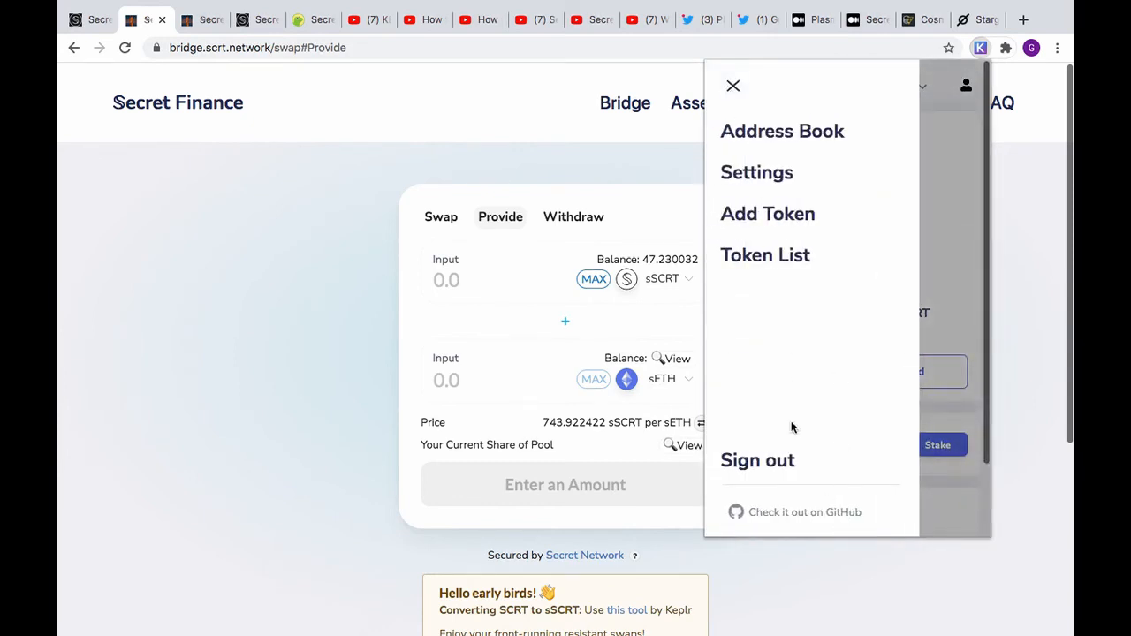
left_click(732, 87)
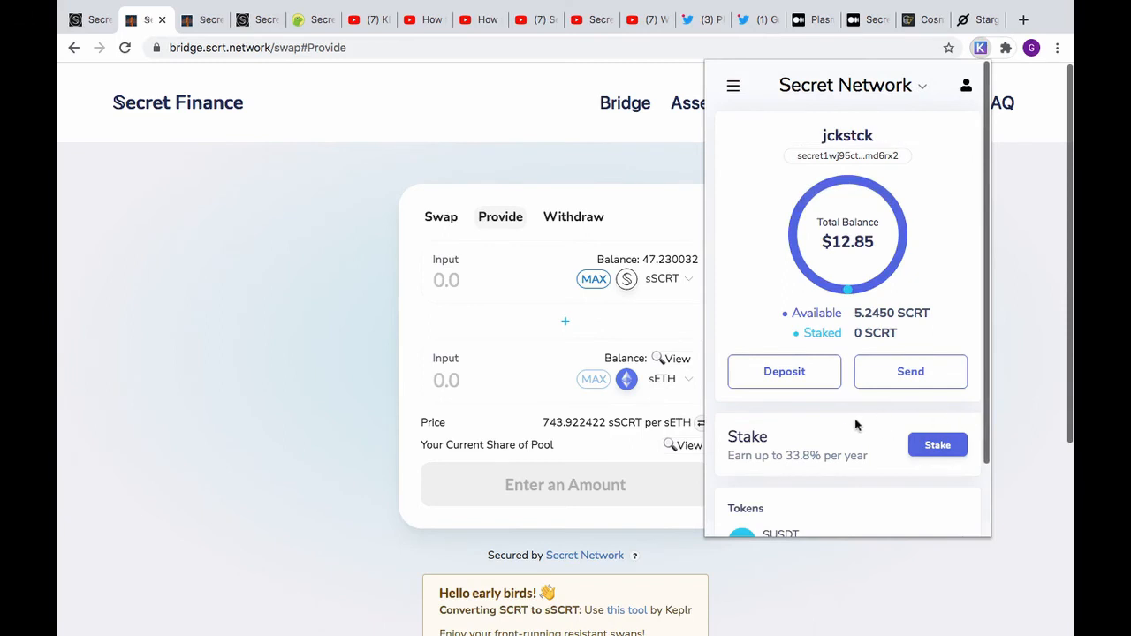
scroll(844, 427, "down", 2)
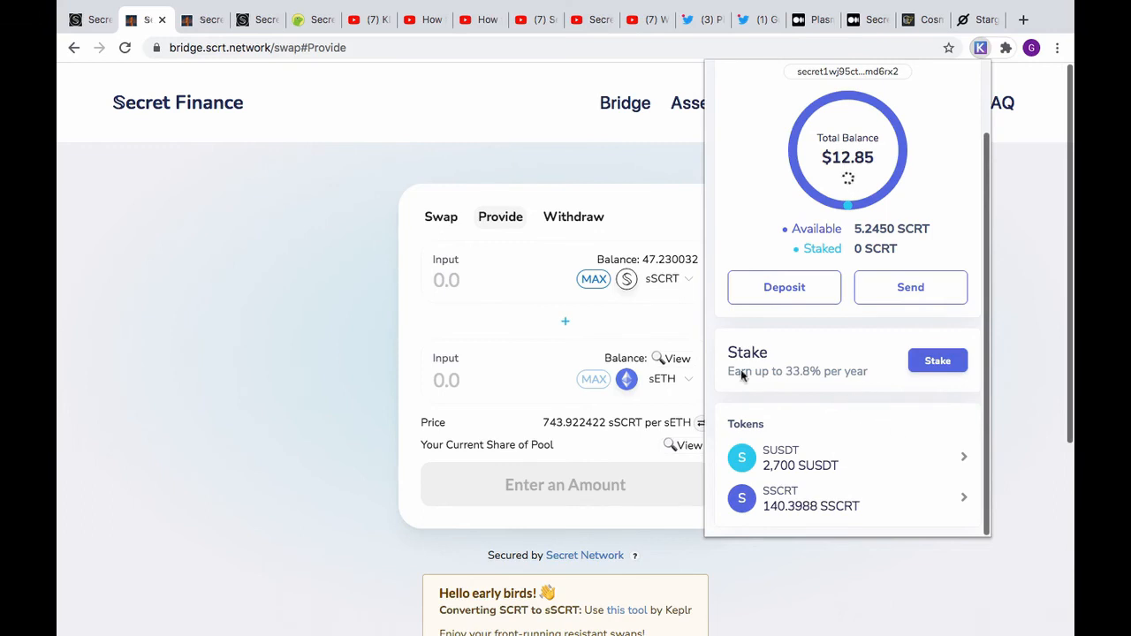
left_click(338, 359)
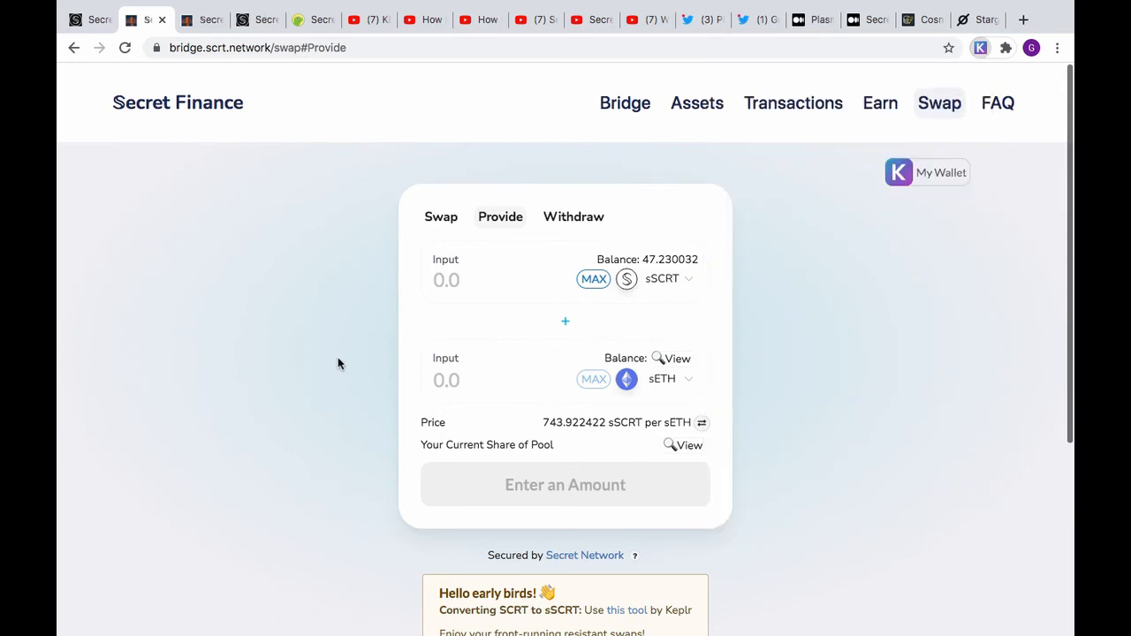
- Reload the page, check the Swap and Provide forms, dismiss the error notification, and return to the Swap form
left_click(124, 47)
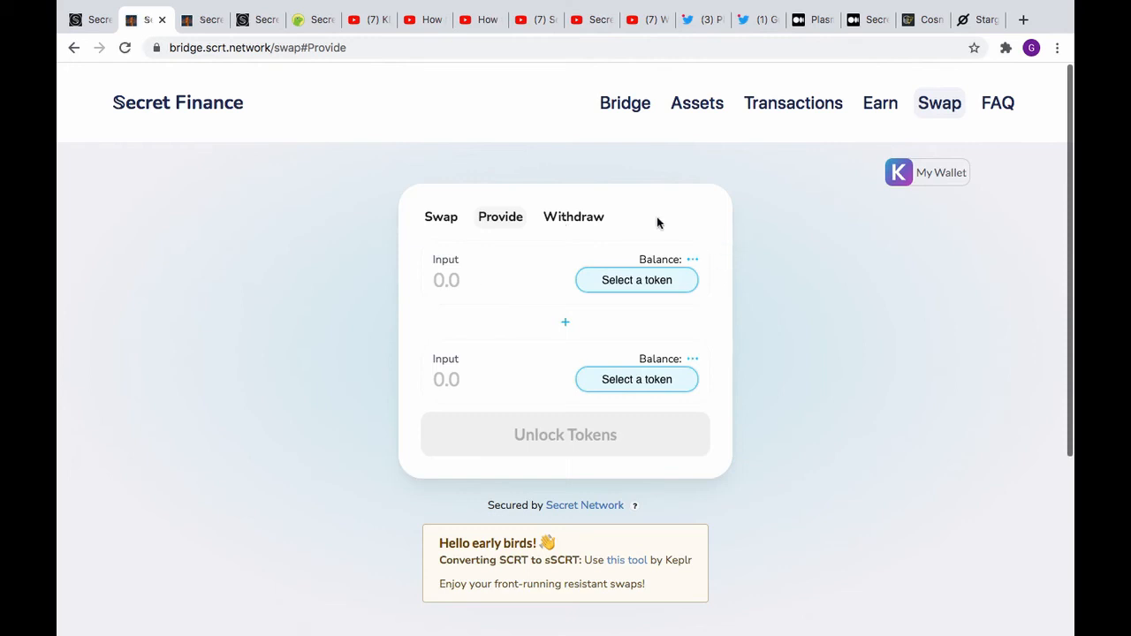
left_click(447, 225)
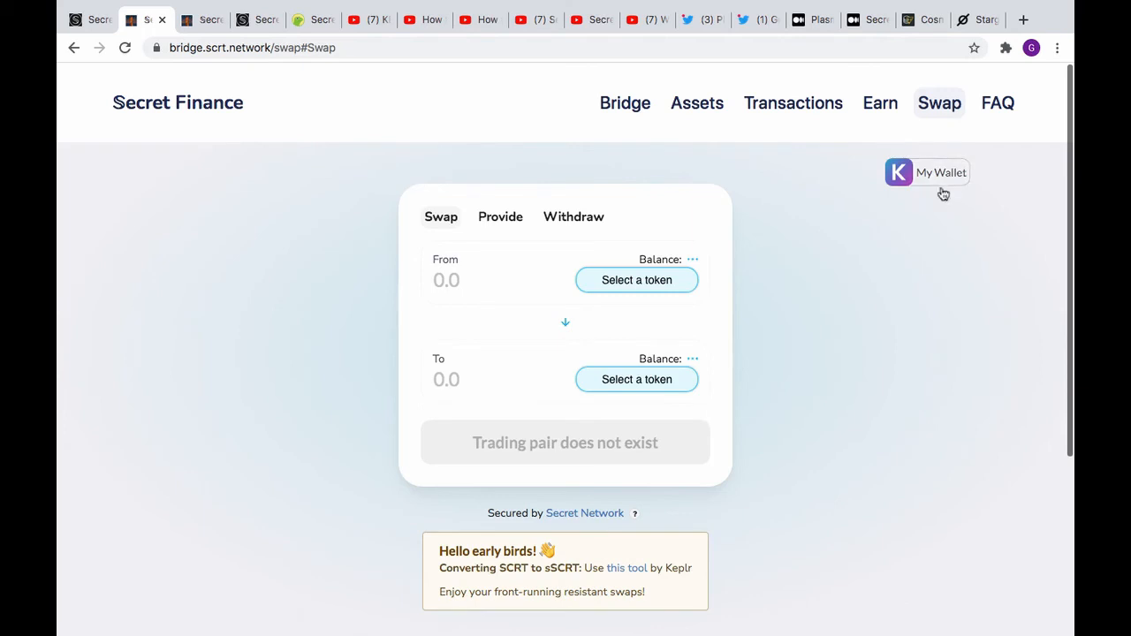
left_click(506, 222)
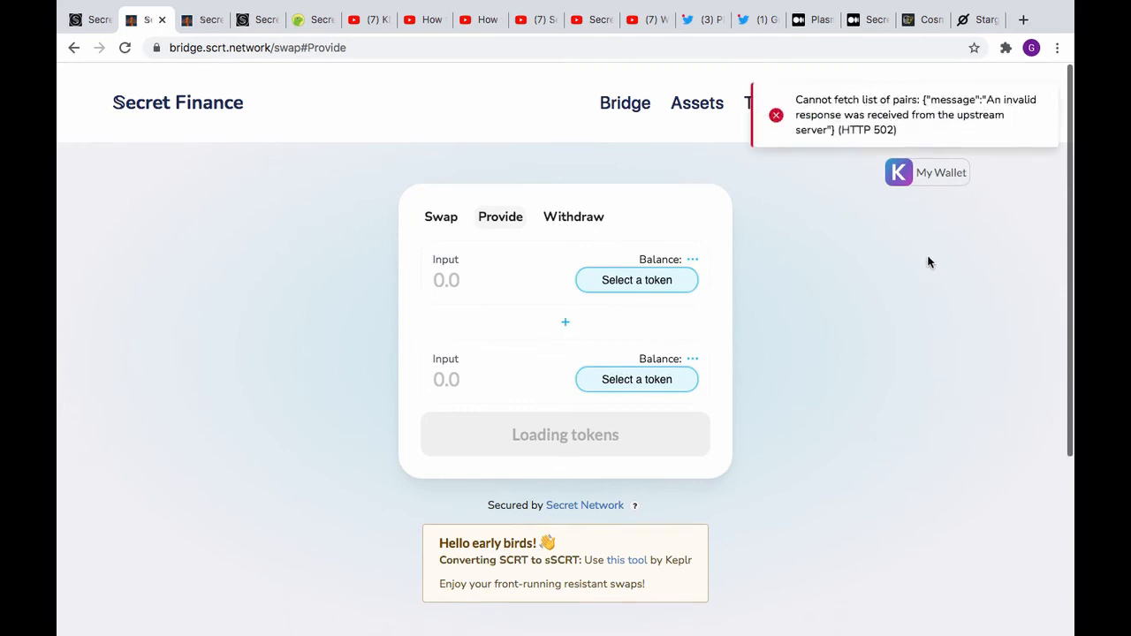
left_click(943, 127)
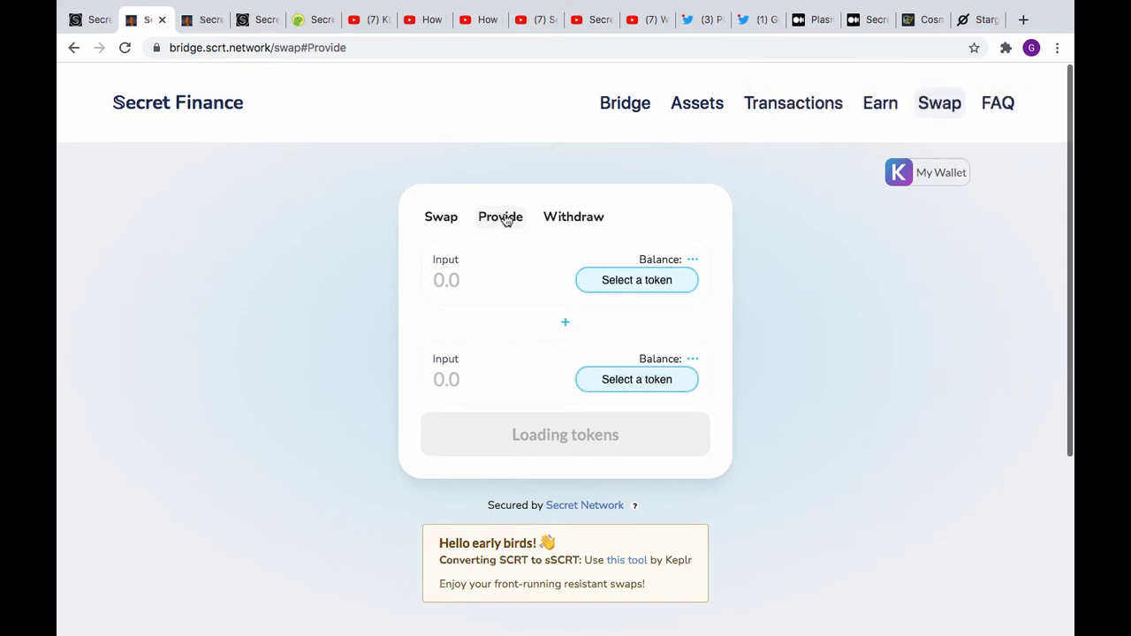
left_click(448, 216)
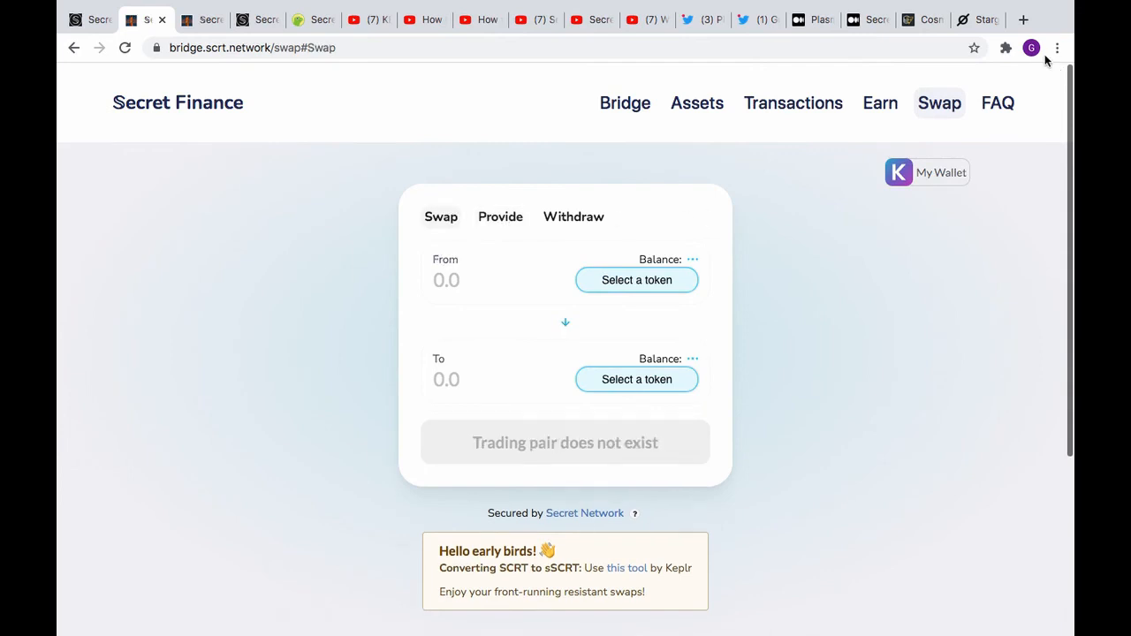
- Reopen Keplr from the reloaded Swap page and check the sUSDT and sSCRT token balances
left_click(1007, 50)
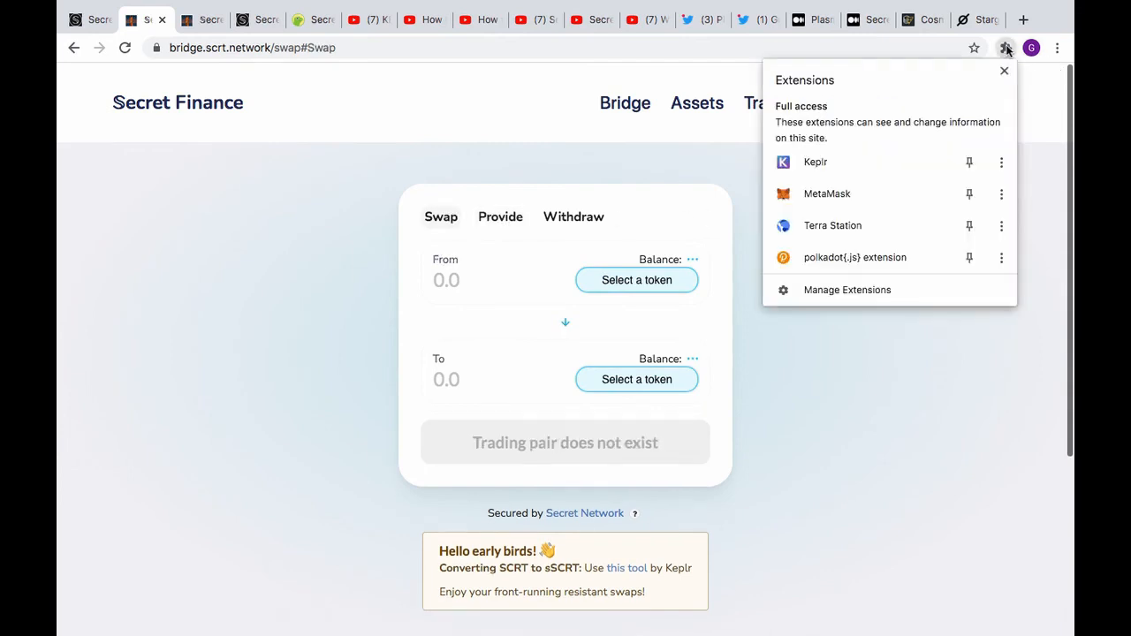
left_click(886, 165)
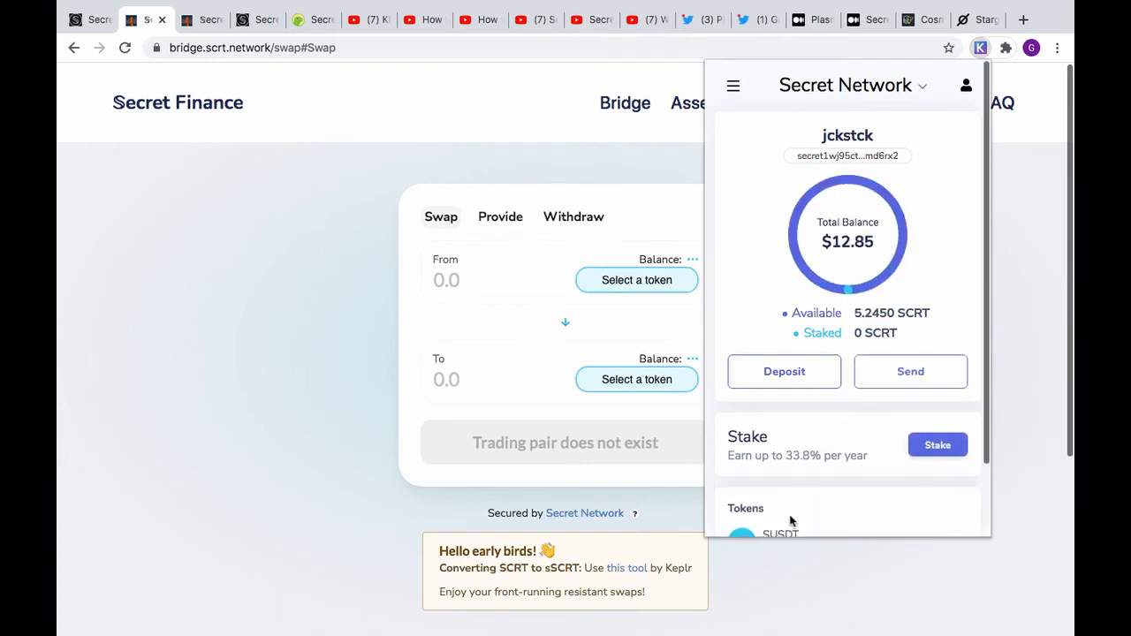
scroll(792, 523, "down", 2)
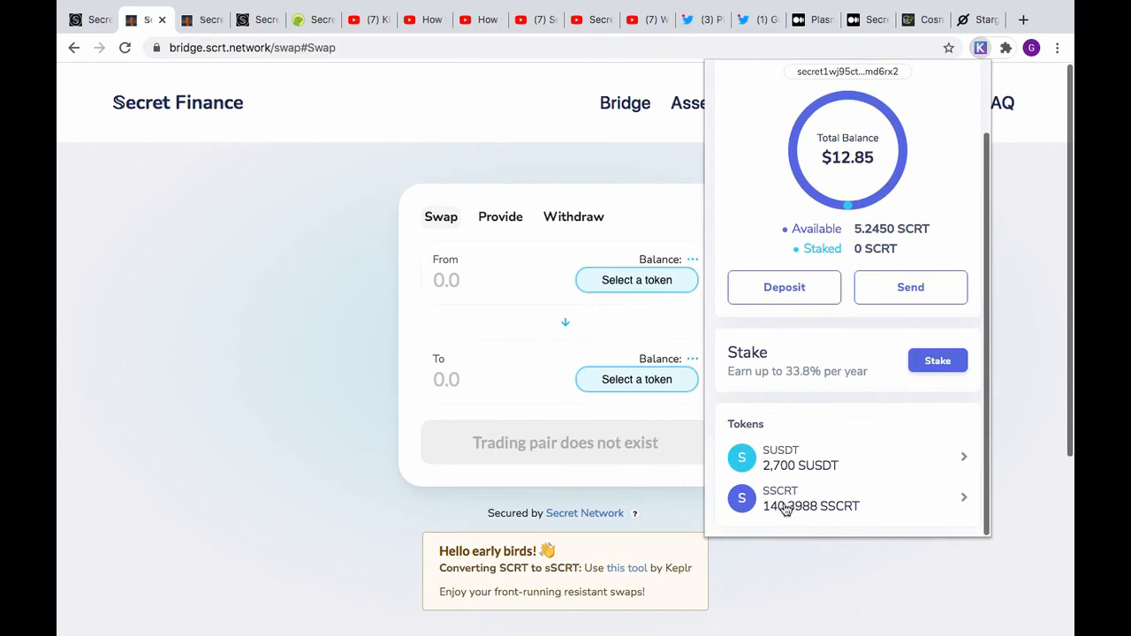
- Close the wallet, view the liquidity Provide form, and check the Earn page before returning to the Swap form
left_click(322, 308)
left_click(504, 221)
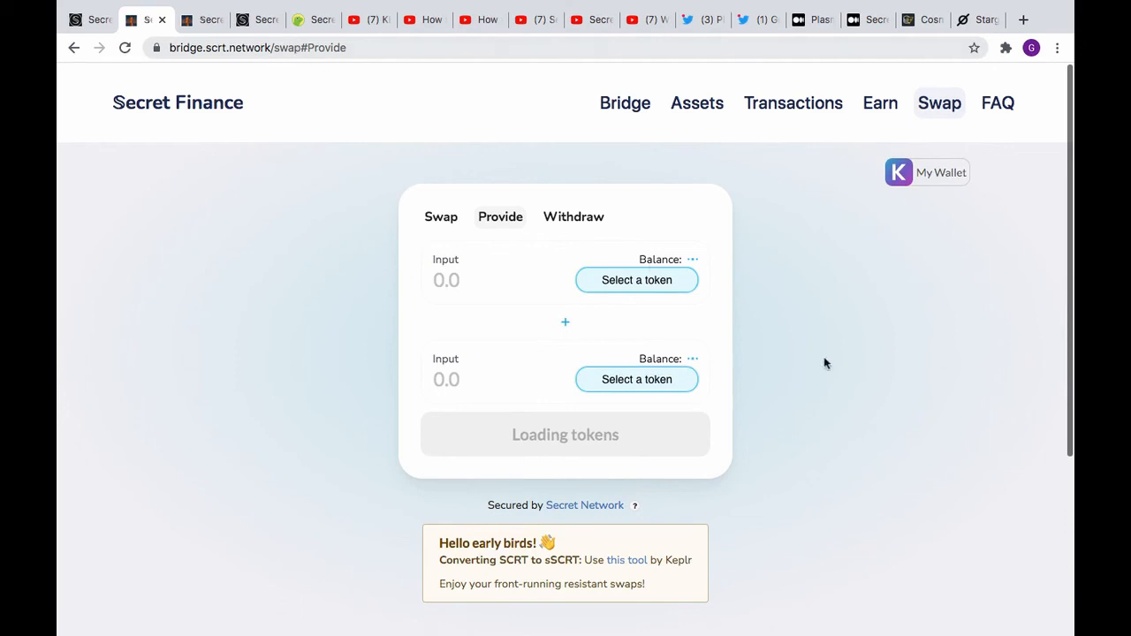
left_click(880, 105)
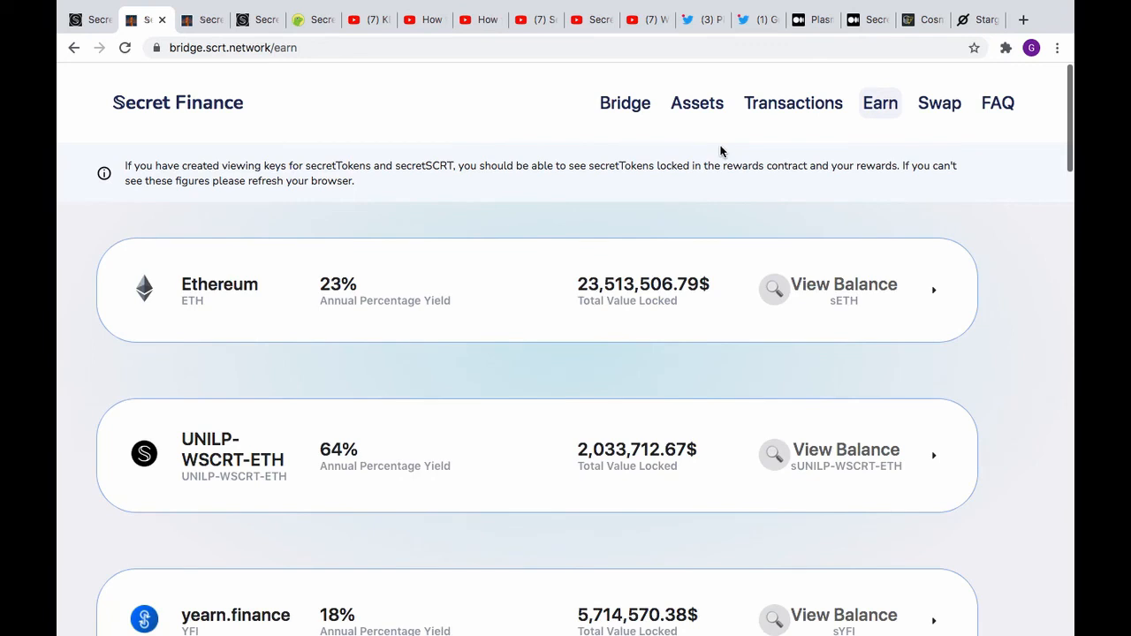
left_click(942, 112)
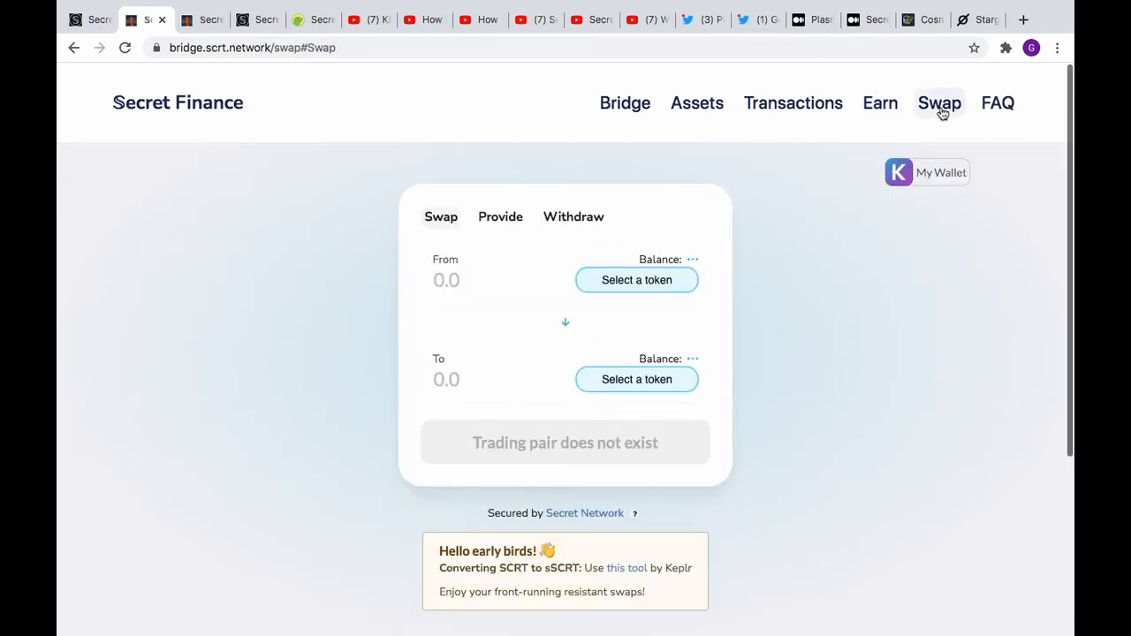
- Examine the annual percentage yields and total value locked of the token reward pools on the Earn page
left_click(882, 104)
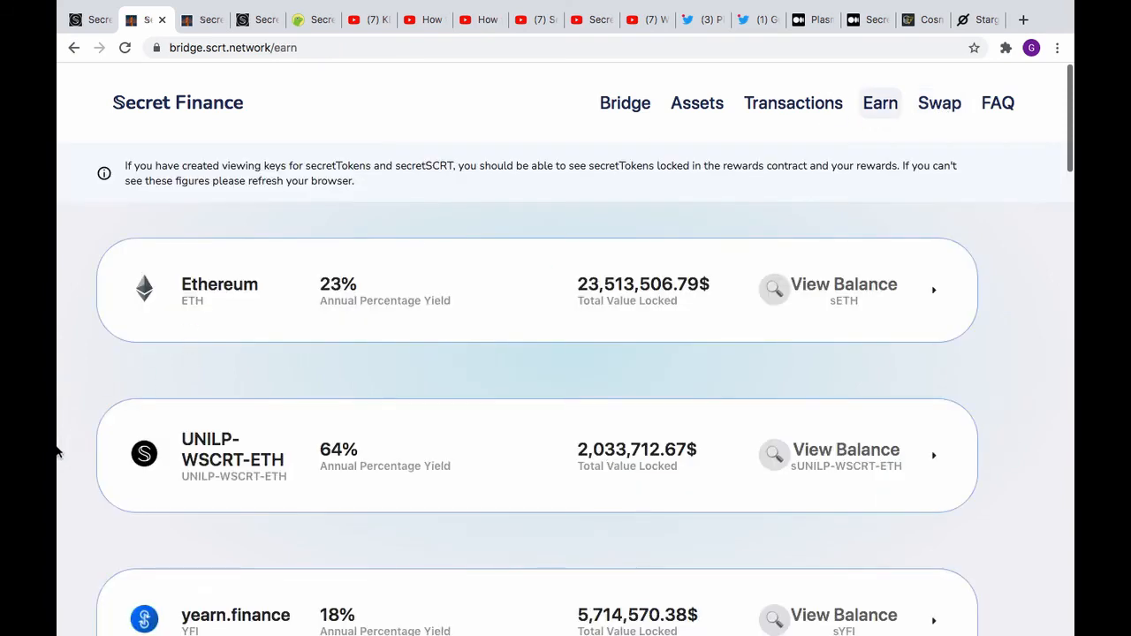
scroll(58, 450, "down", 1)
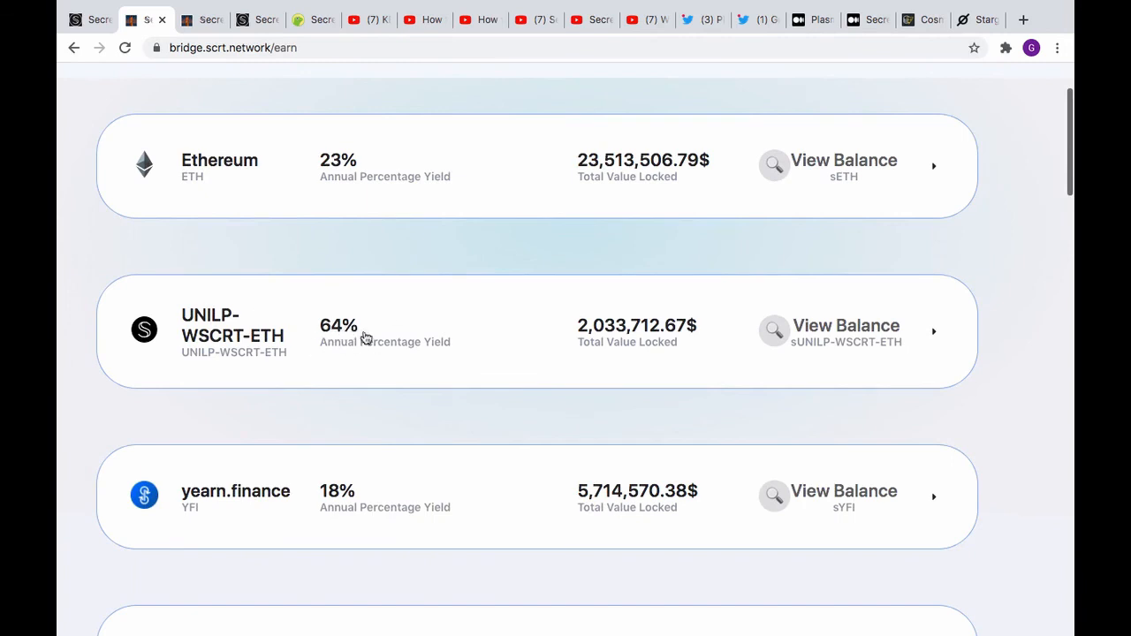
scroll(482, 370, "down", 20)
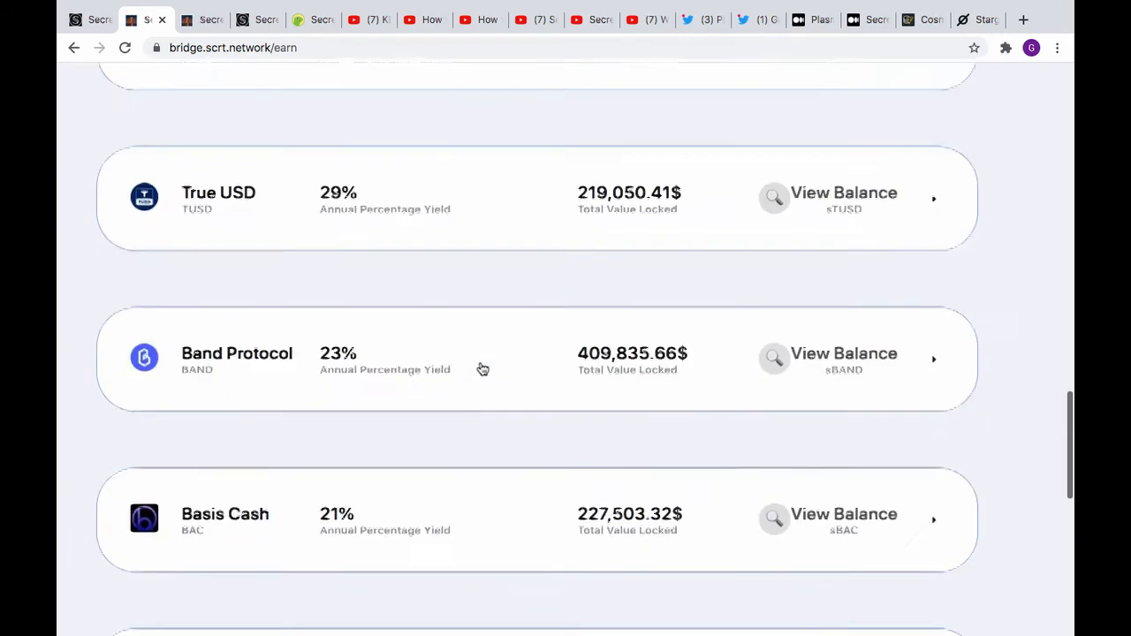
scroll(481, 368, "down", 4)
scroll(481, 367, "up", 8)
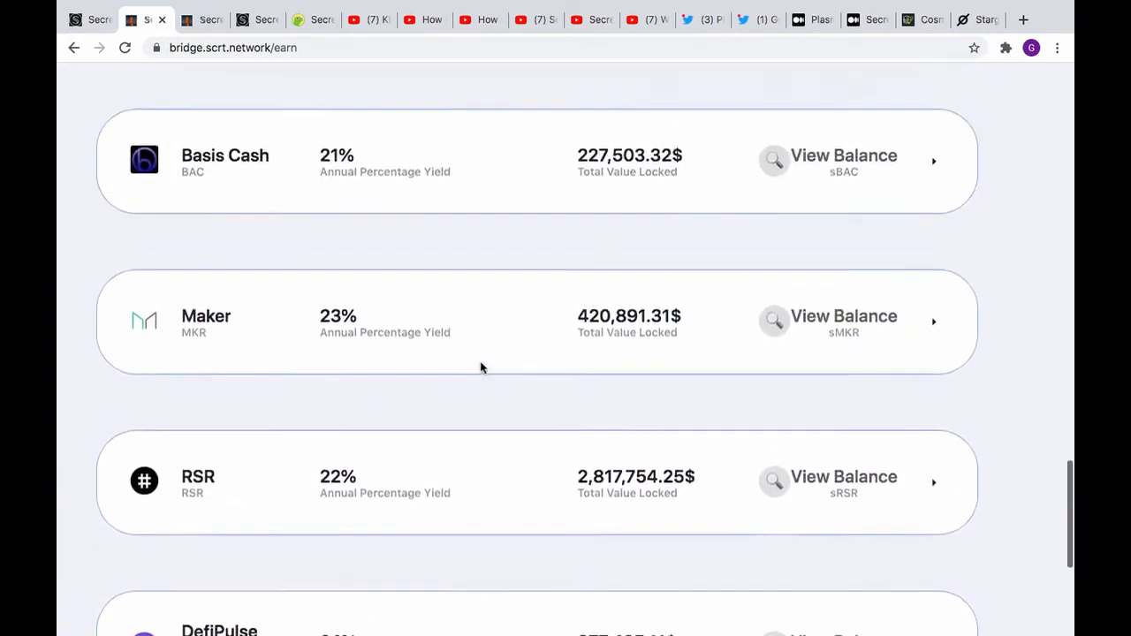
scroll(482, 367, "up", 2)
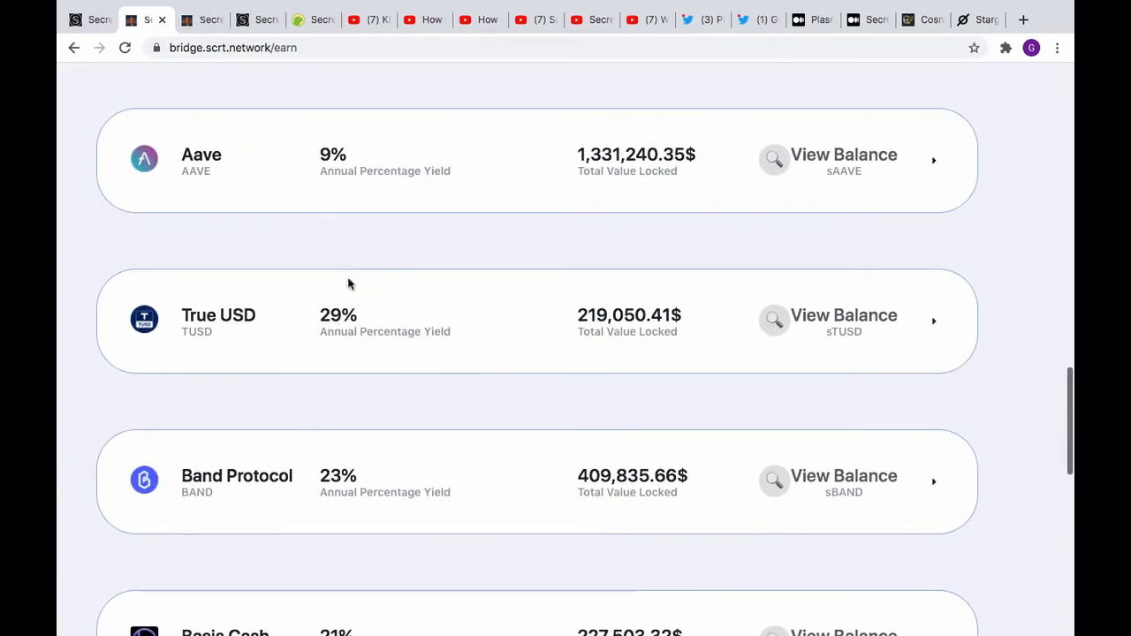
scroll(441, 265, "up", 2)
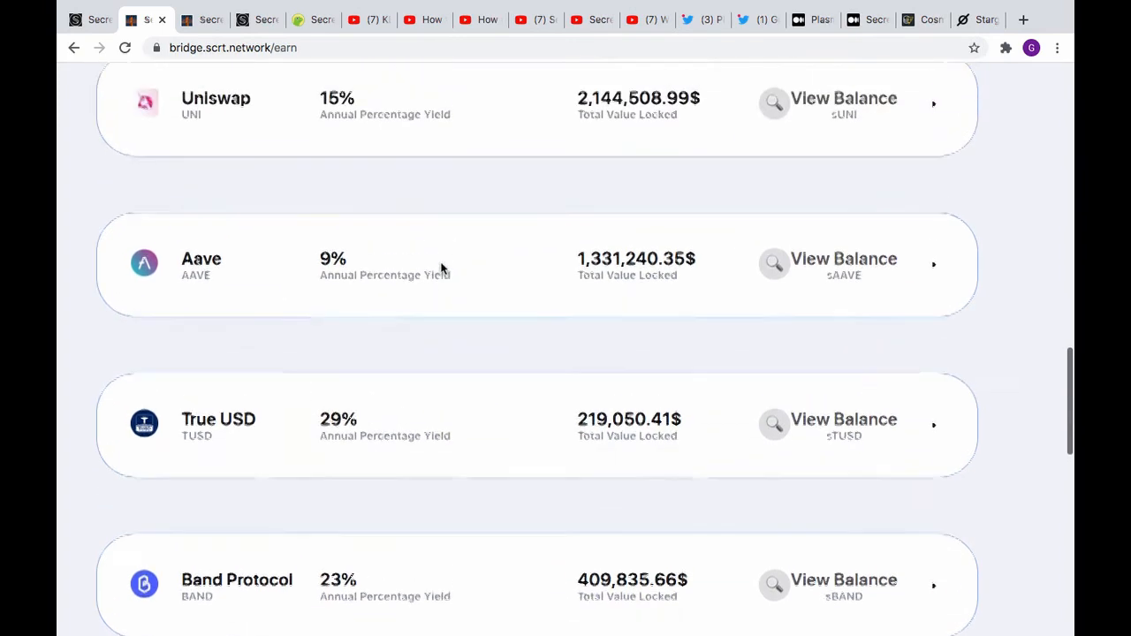
scroll(442, 267, "down", 1)
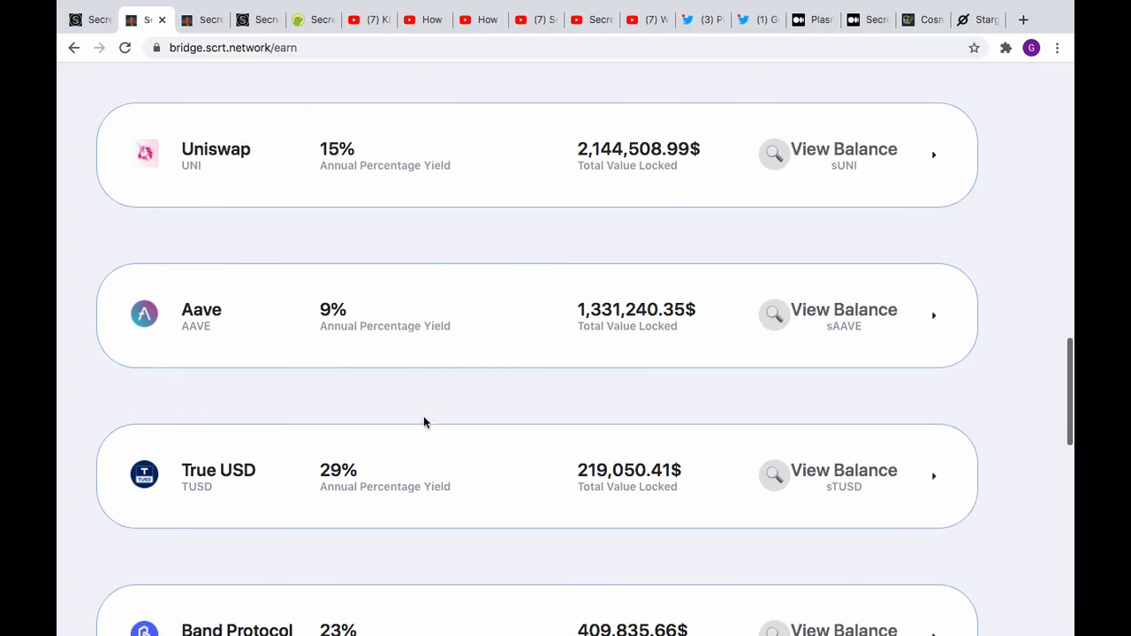
scroll(465, 381, "up", 1)
scroll(464, 382, "up", 5)
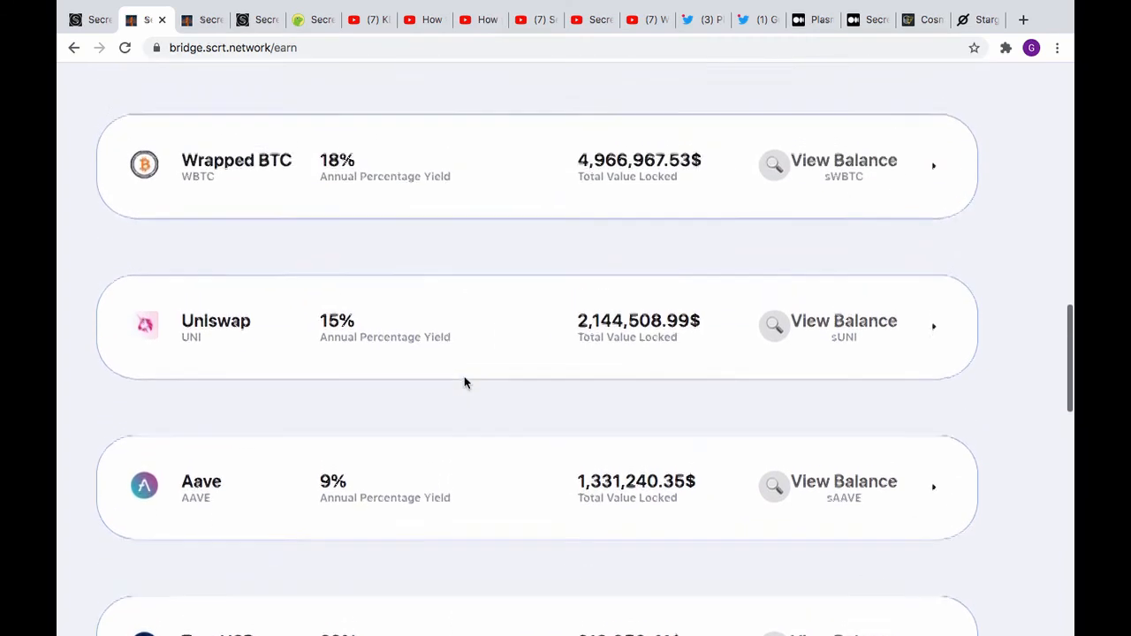
scroll(465, 381, "up", 1)
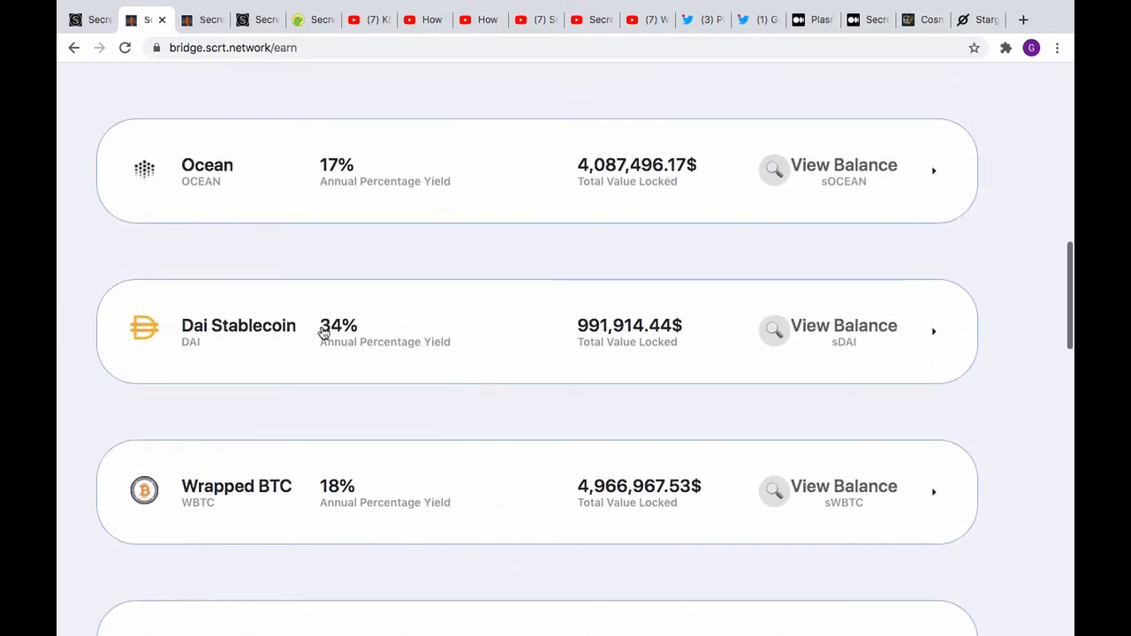
scroll(422, 317, "up", 10)
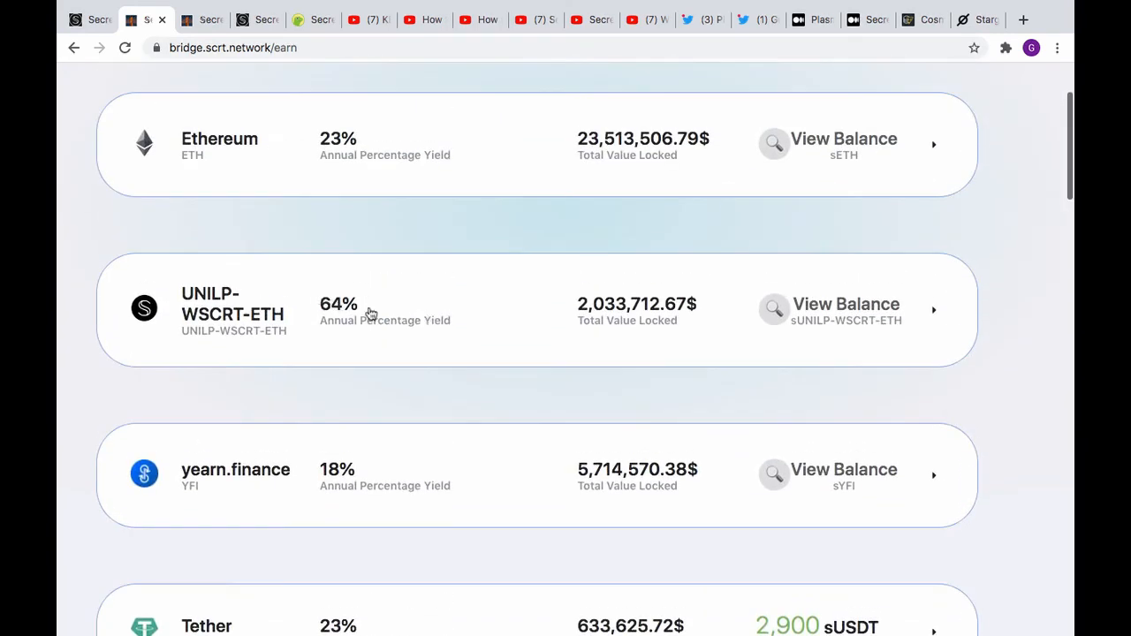
scroll(371, 314, "up", 2)
- Return to the Swap page and view its Provide and Withdraw forms
left_click(940, 108)
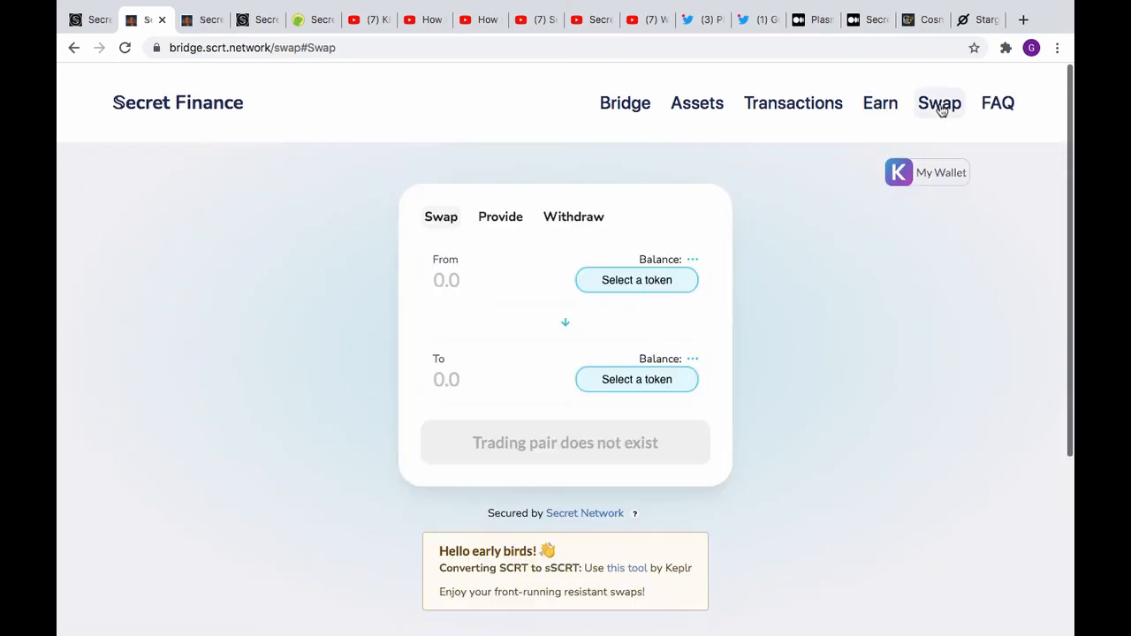
left_click(511, 219)
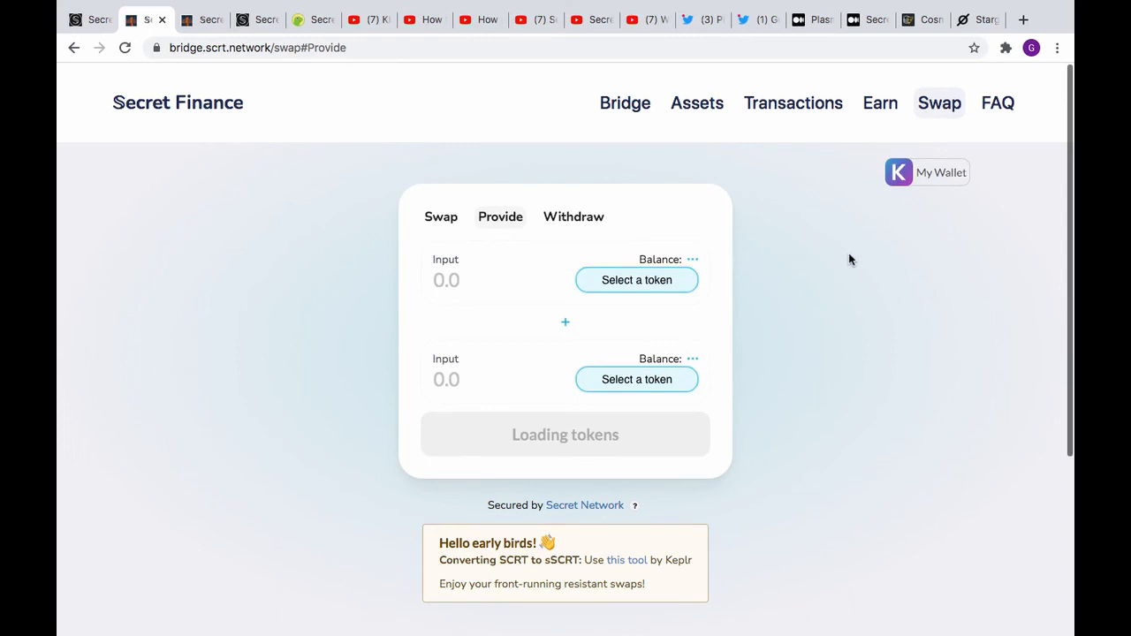
left_click(578, 219)
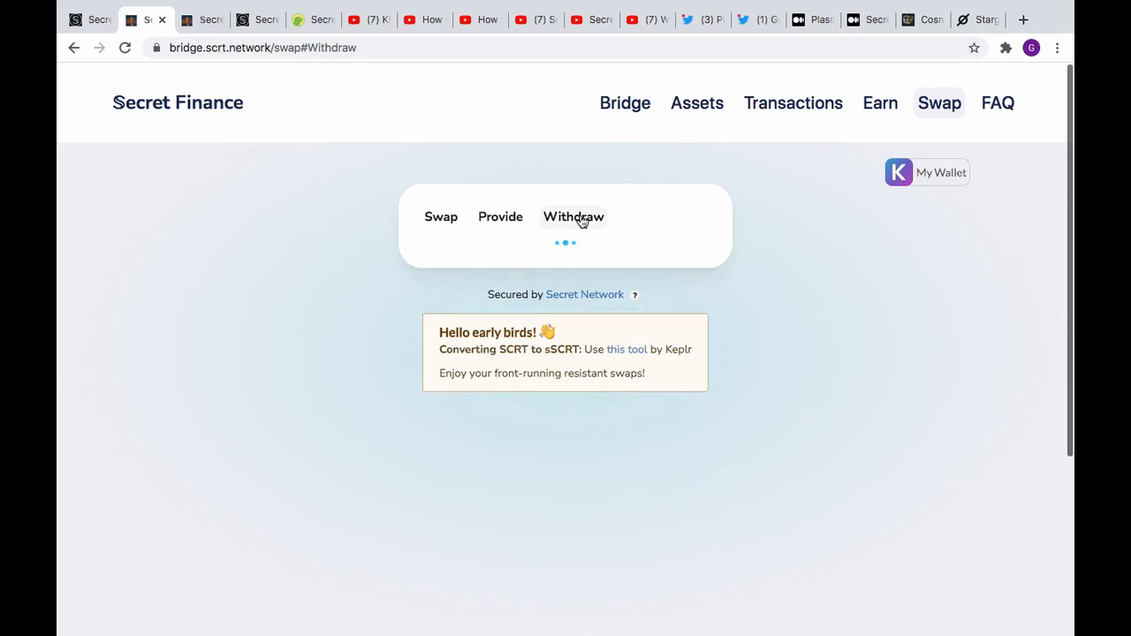
- Open the Provide form in the tab with the completed USDT transfer, try choosing its first token, and reload the page
left_click(205, 19)
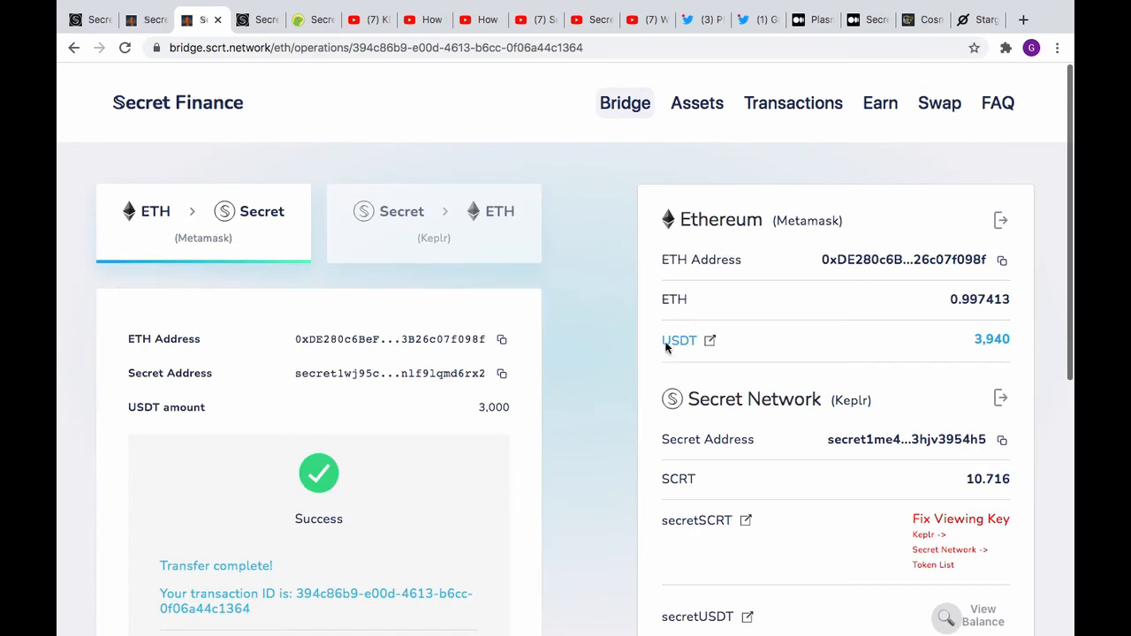
left_click(942, 105)
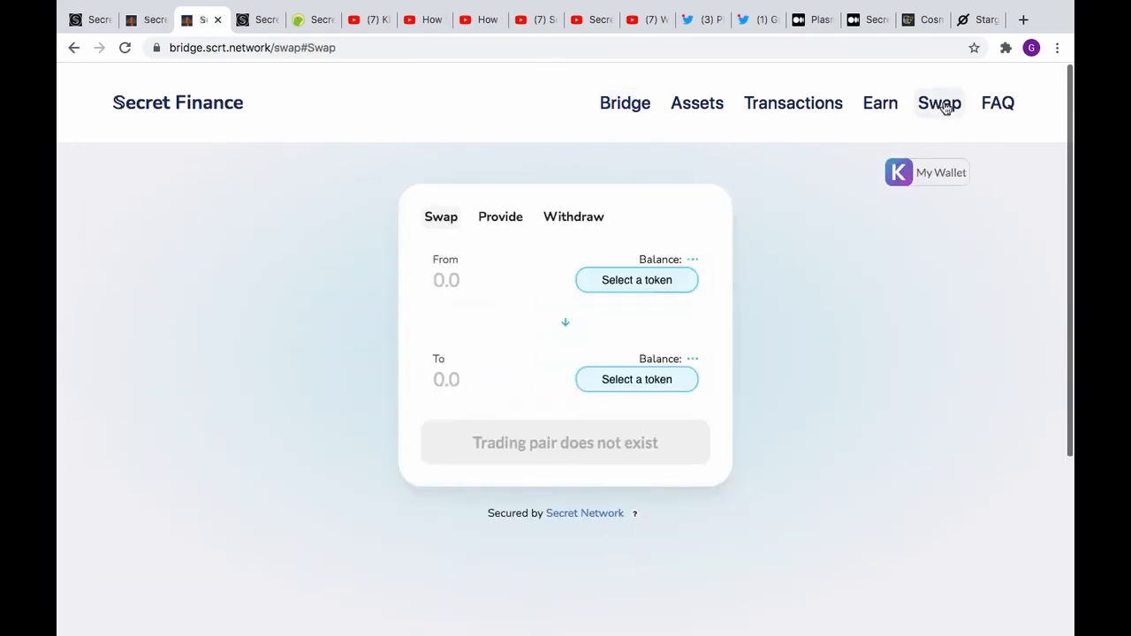
left_click(500, 218)
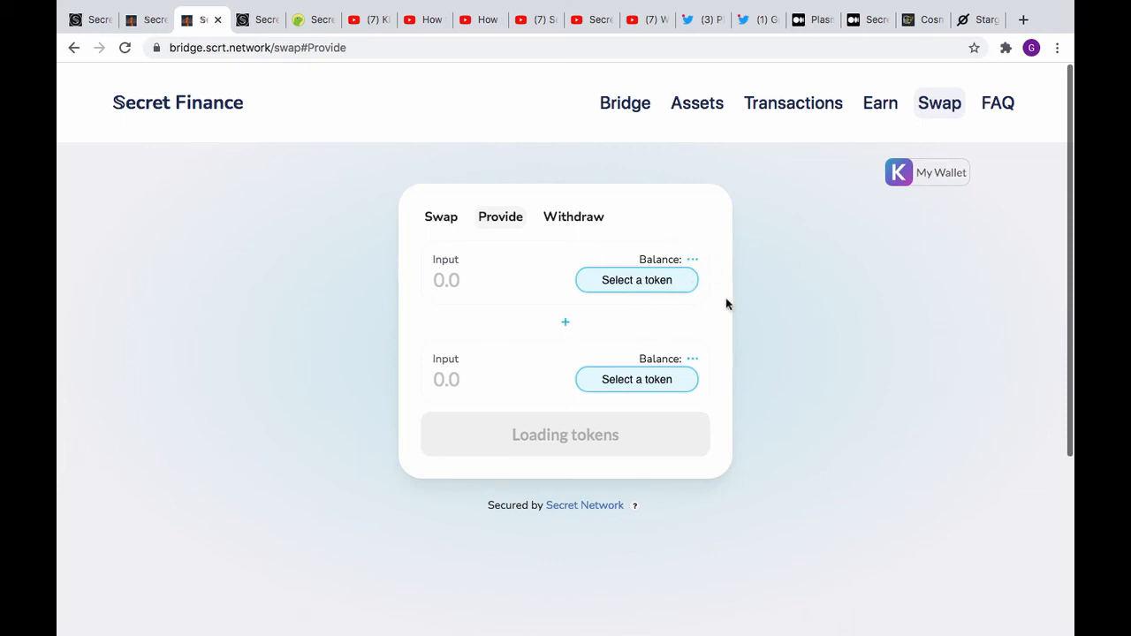
left_click(674, 280)
left_click(123, 49)
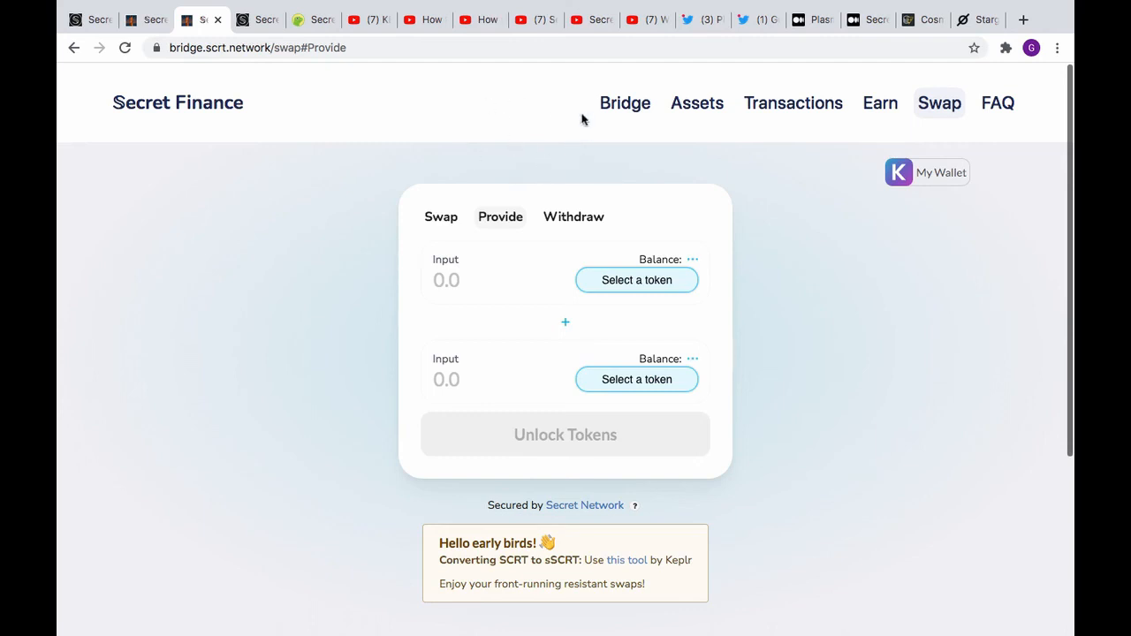
- Look over the reloaded Provide page, from the token inputs to the early-bird notice and the footer links
scroll(813, 357, "down", 3)
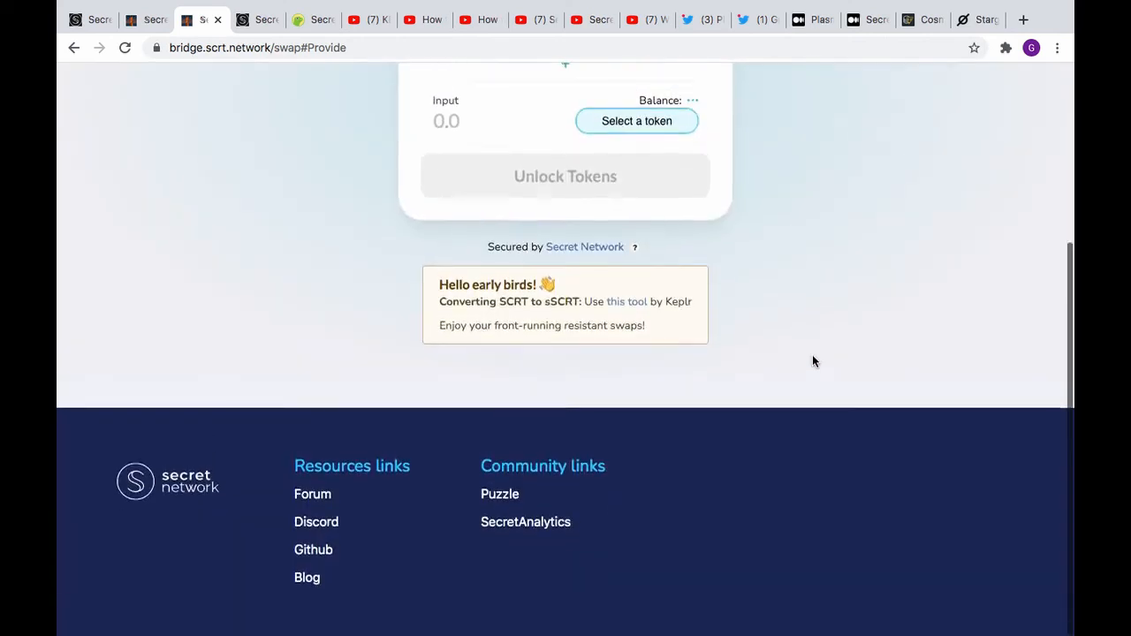
scroll(812, 354, "up", 3)
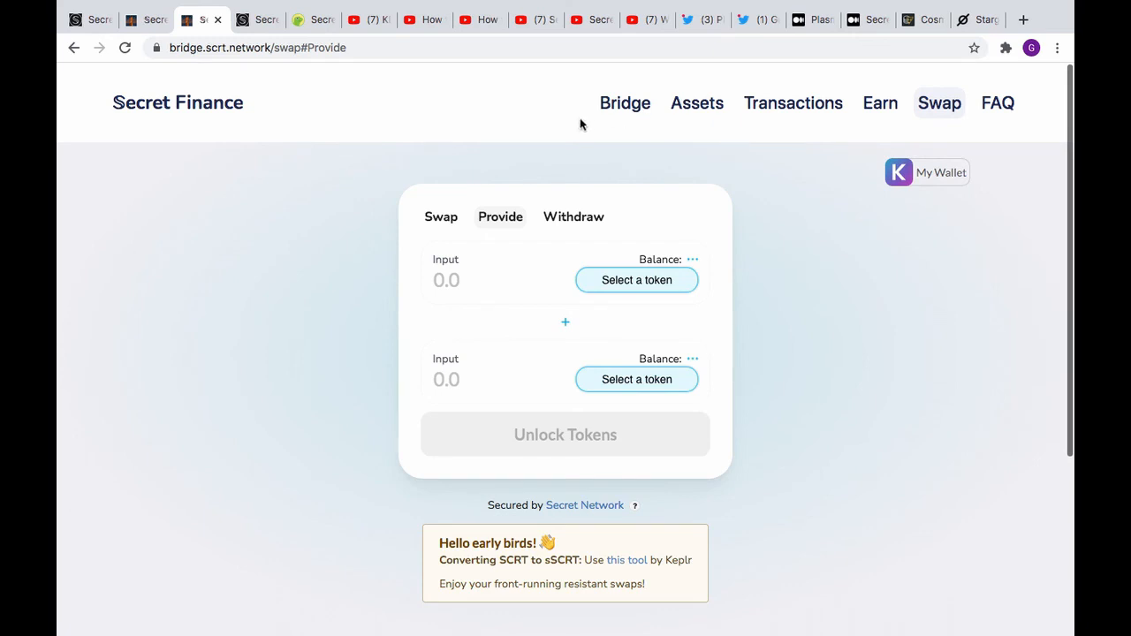
scroll(562, 142, "down", 3)
scroll(561, 141, "down", 1)
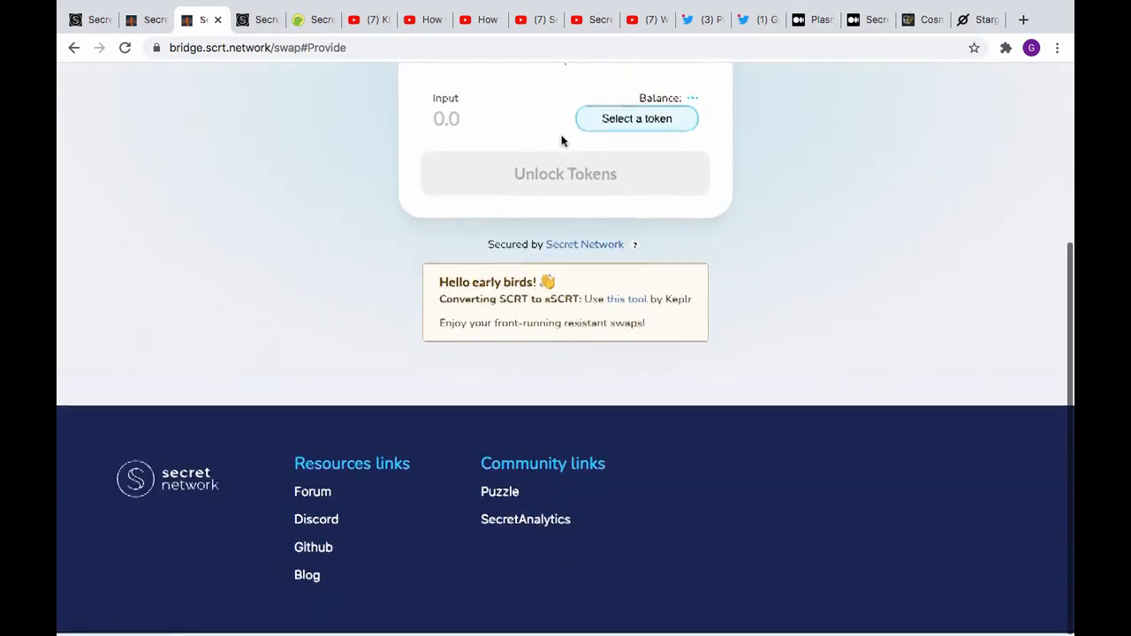
scroll(561, 141, "up", 4)
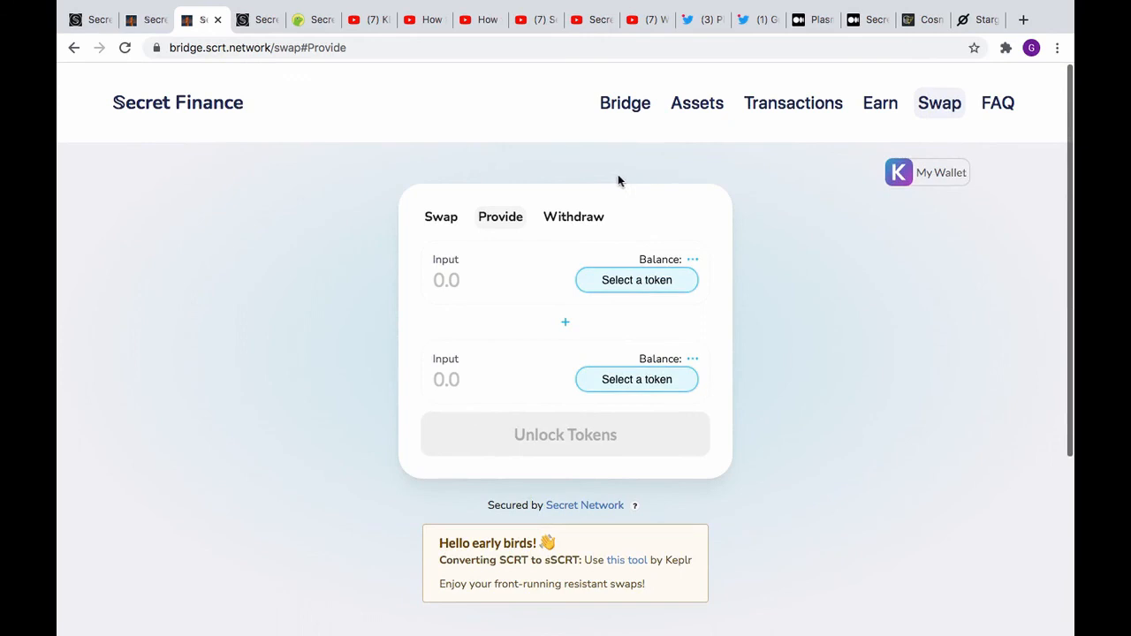